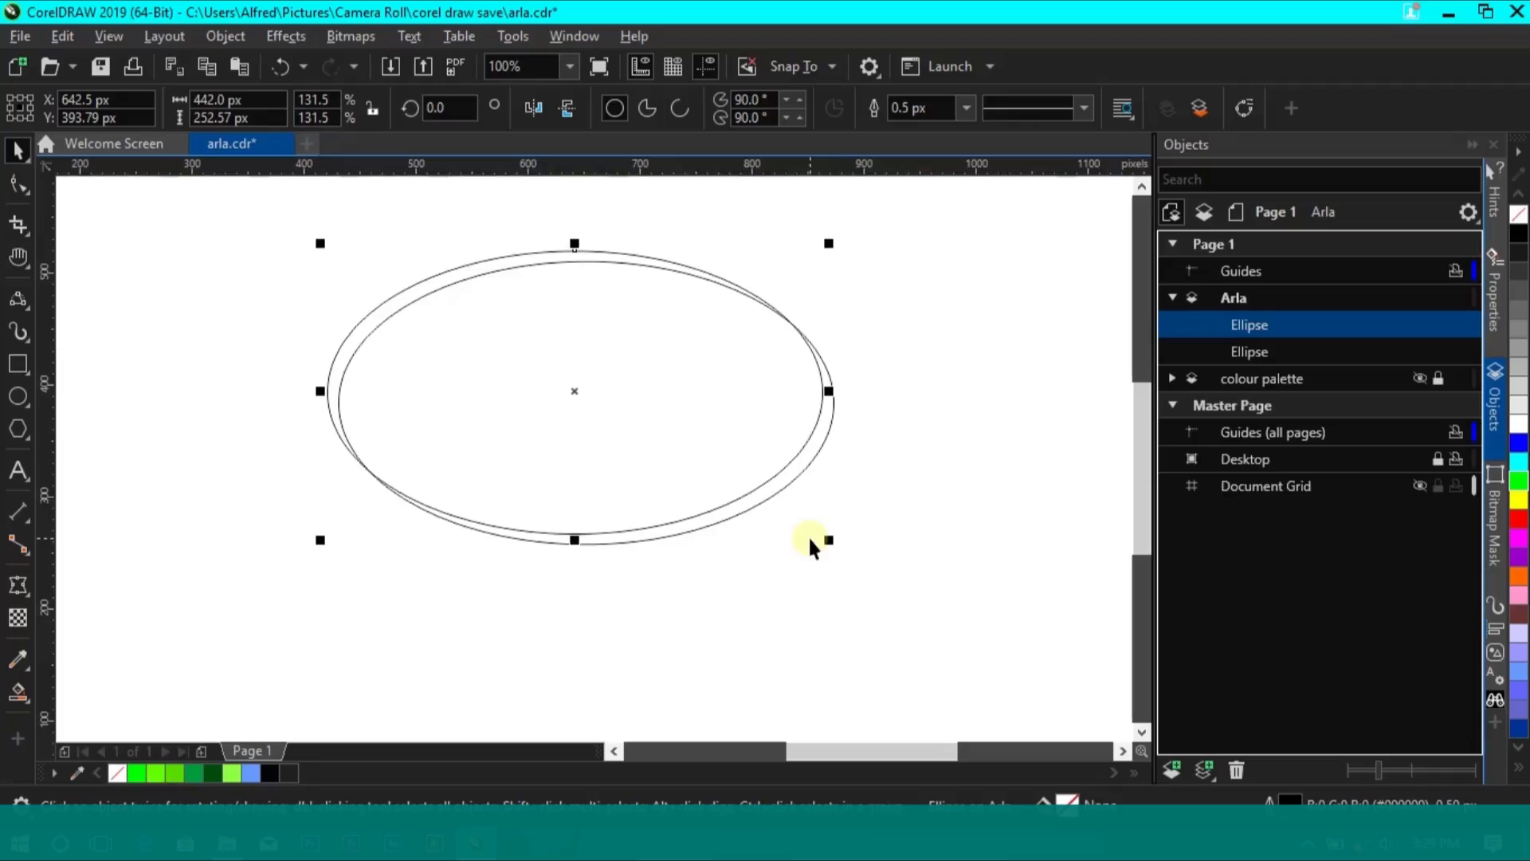
pyautogui.press('Down')
pyautogui.press('Up')
pyautogui.press('Up')
pyautogui.press('Up')
pyautogui.press('Up')
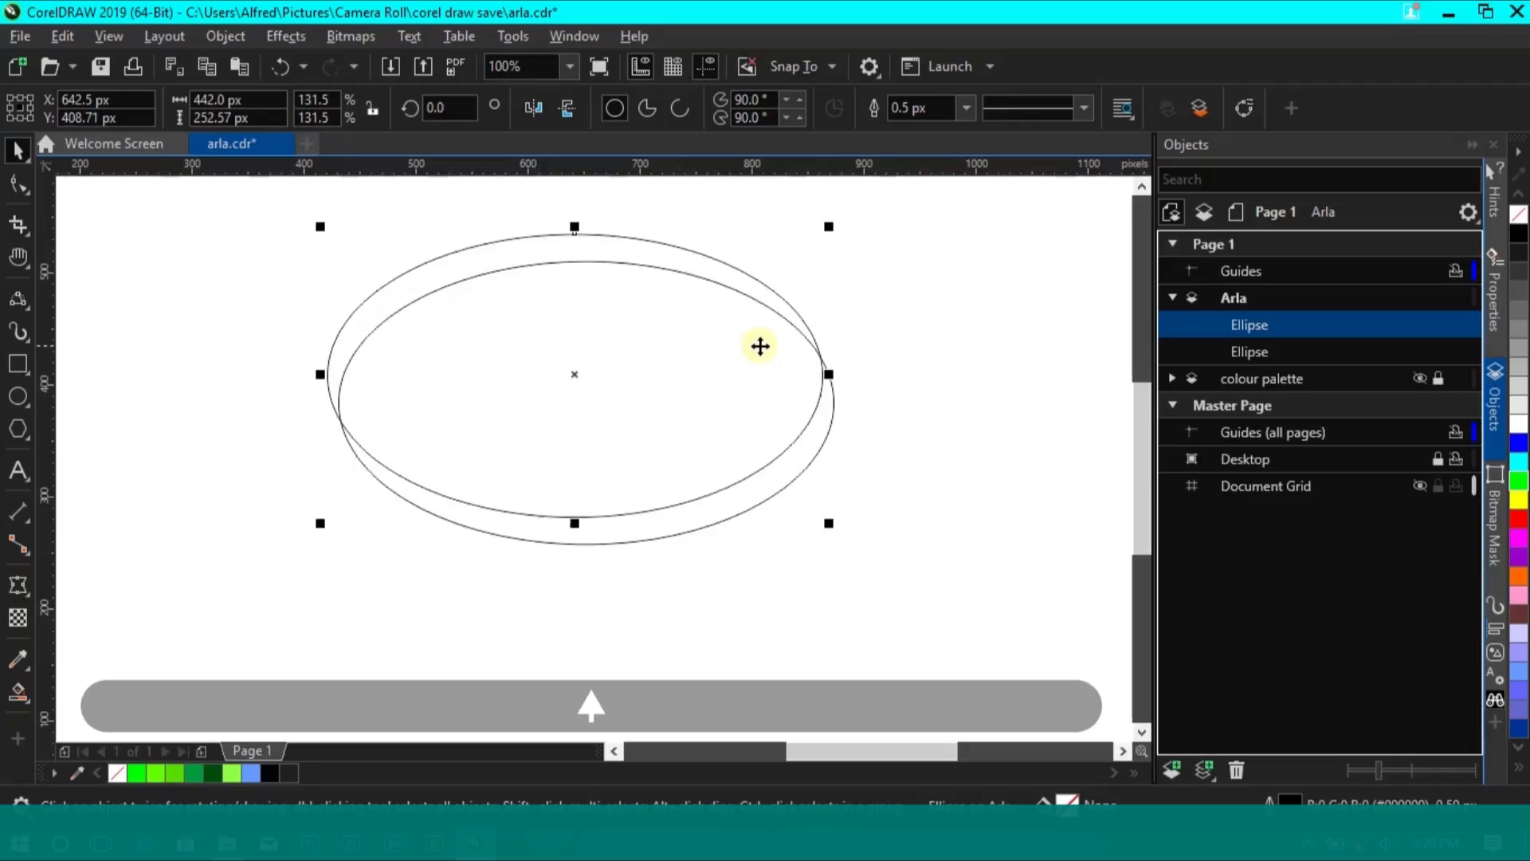
pyautogui.press('Down')
pyautogui.press('Down')
pyautogui.press('Down')
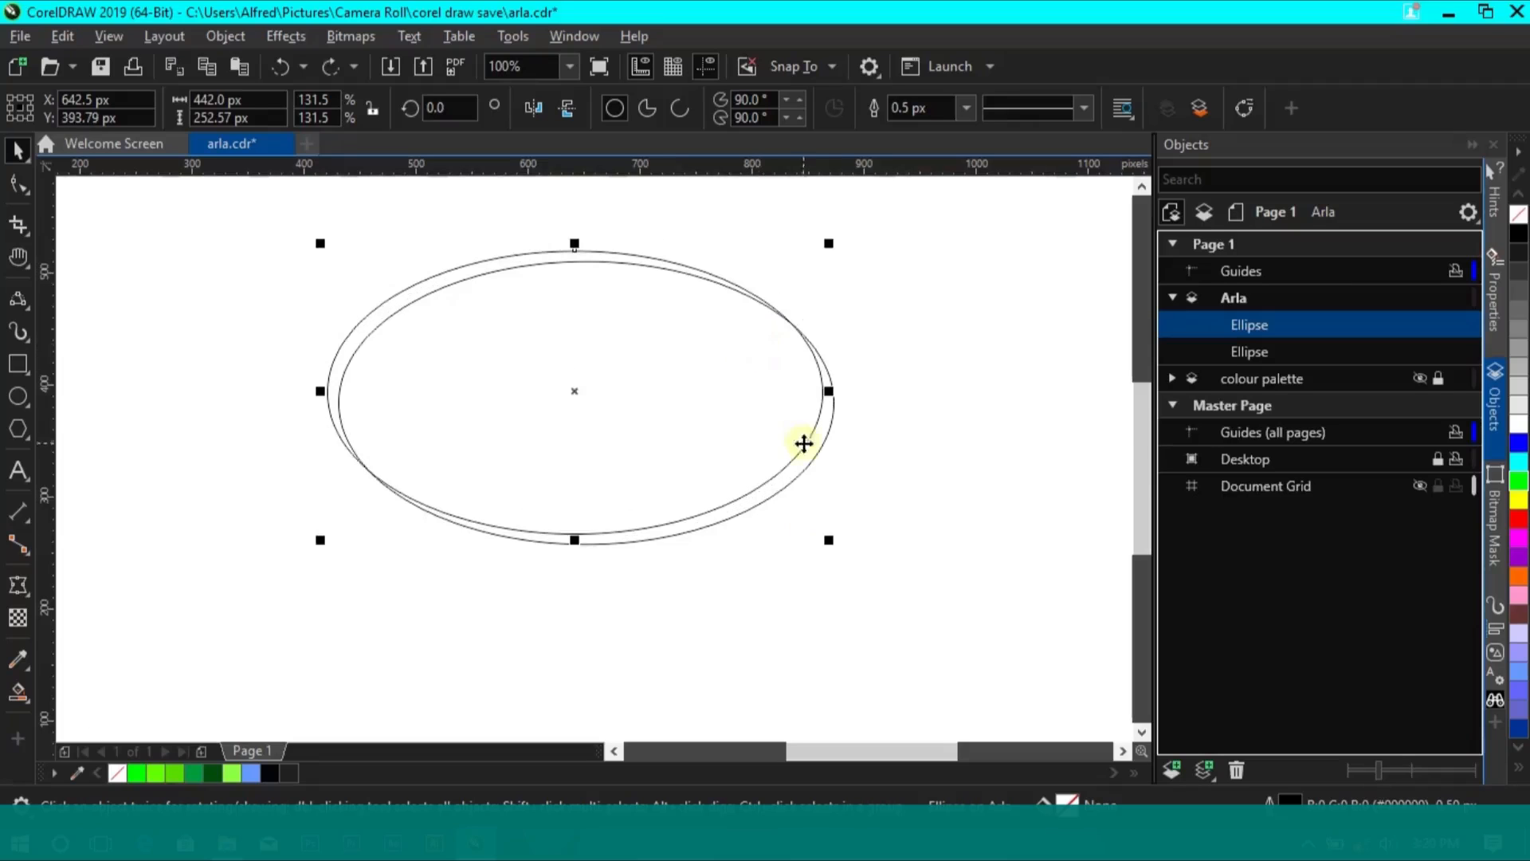
# Create a black crescent from the lower-right gap between the two overlapping ellipses with Smart Fill
pyautogui.press('z')
pyautogui.rightClick(701, 436)
pyautogui.press('h')
pyautogui.moveTo(789, 482); pyautogui.dragTo(787, 465)
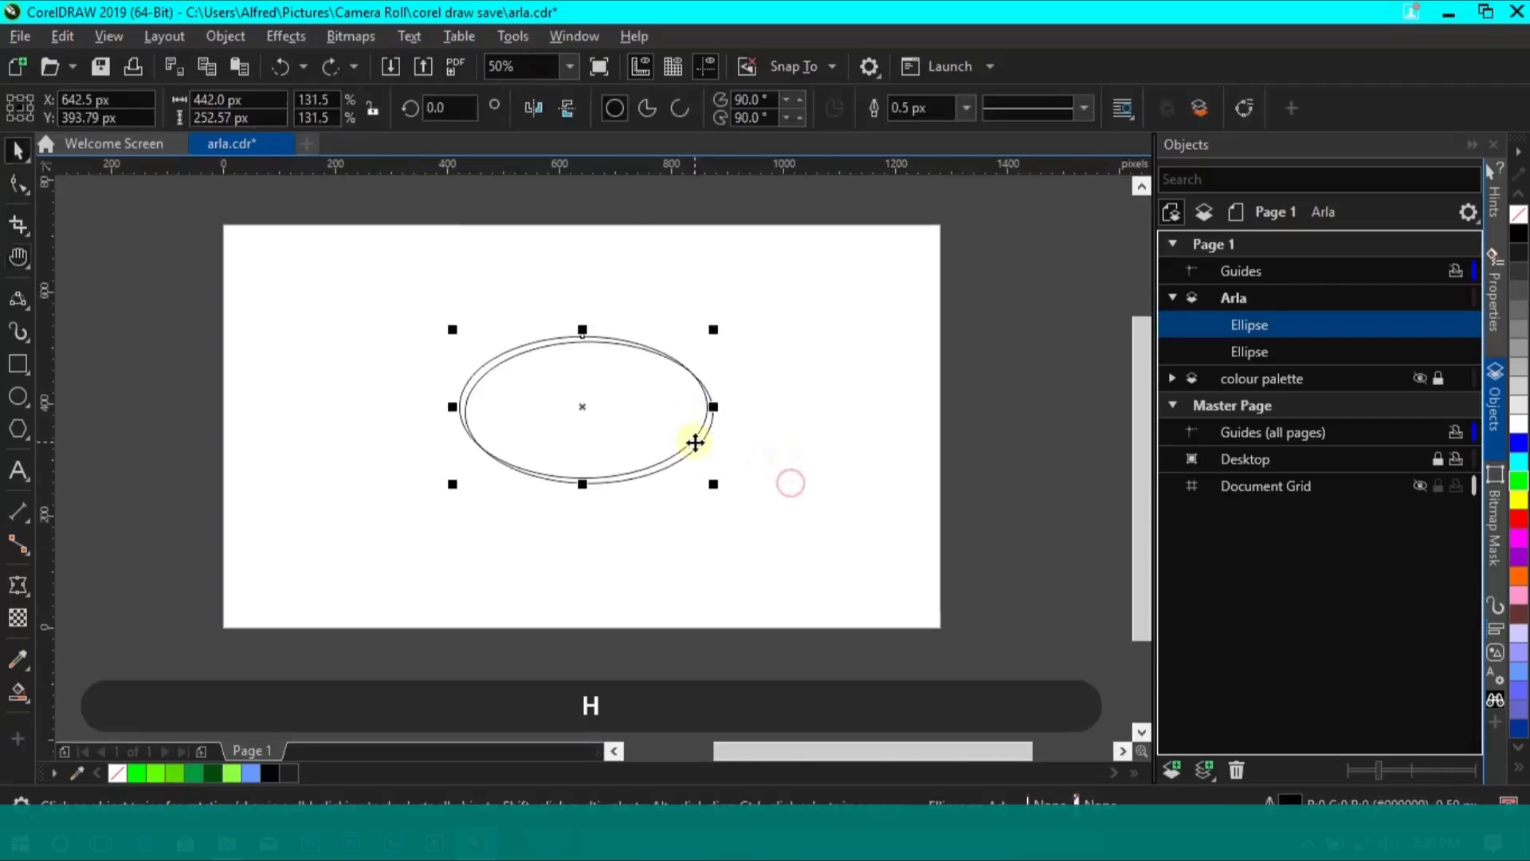
pyautogui.press('z')
pyautogui.click(642, 447)
pyautogui.press('h')
pyautogui.moveTo(728, 547); pyautogui.dragTo(739, 523)
pyautogui.press('space')
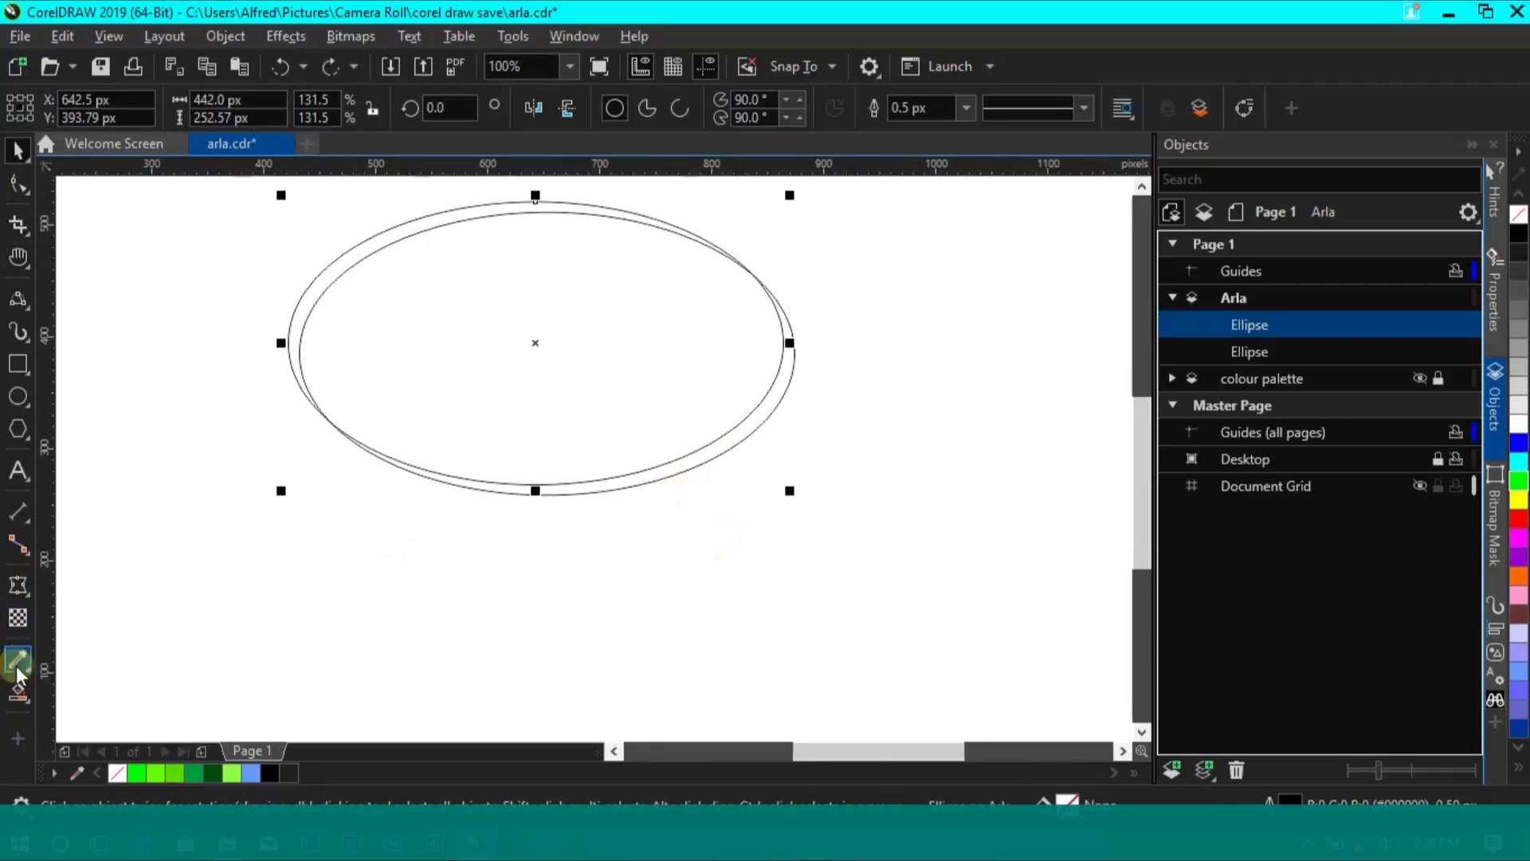
pyautogui.click(18, 690)
pyautogui.click(649, 480)
pyautogui.press('space')
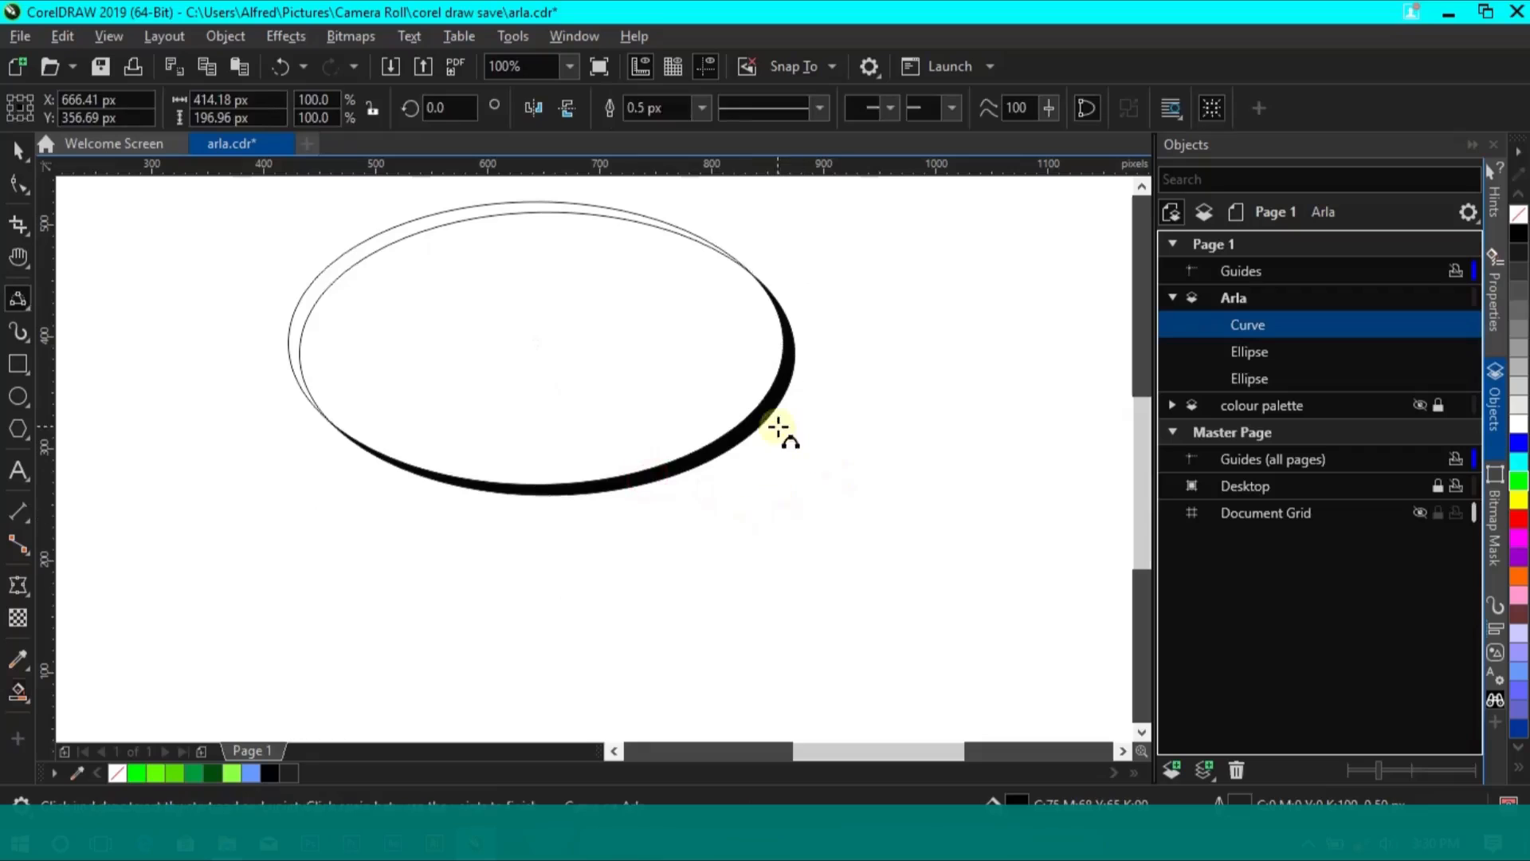
# Delete the upper-left ellipse and move the black crescent about 31 px right across the remaining ellipse's edge
pyautogui.click(857, 432)
pyautogui.click(625, 345)
pyautogui.press('Delete')
pyautogui.moveTo(564, 382); pyautogui.dragTo(600, 379)
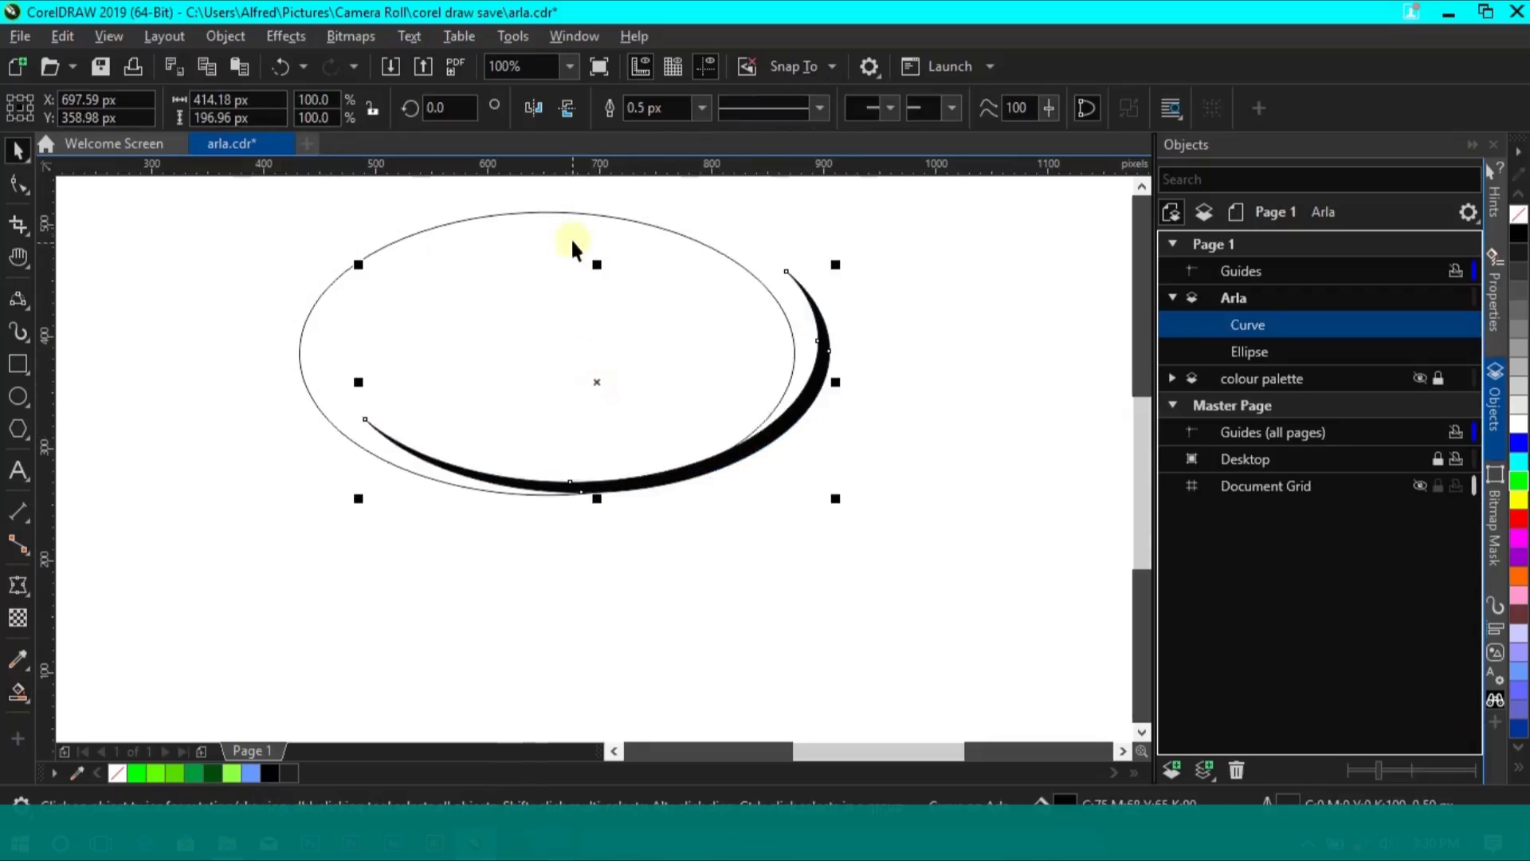
# Trim the ellipse with the black crescent, and delete the crescent
pyautogui.keyDown('shift'); pyautogui.click(515, 314); pyautogui.keyUp('shift')
pyautogui.click(688, 108)
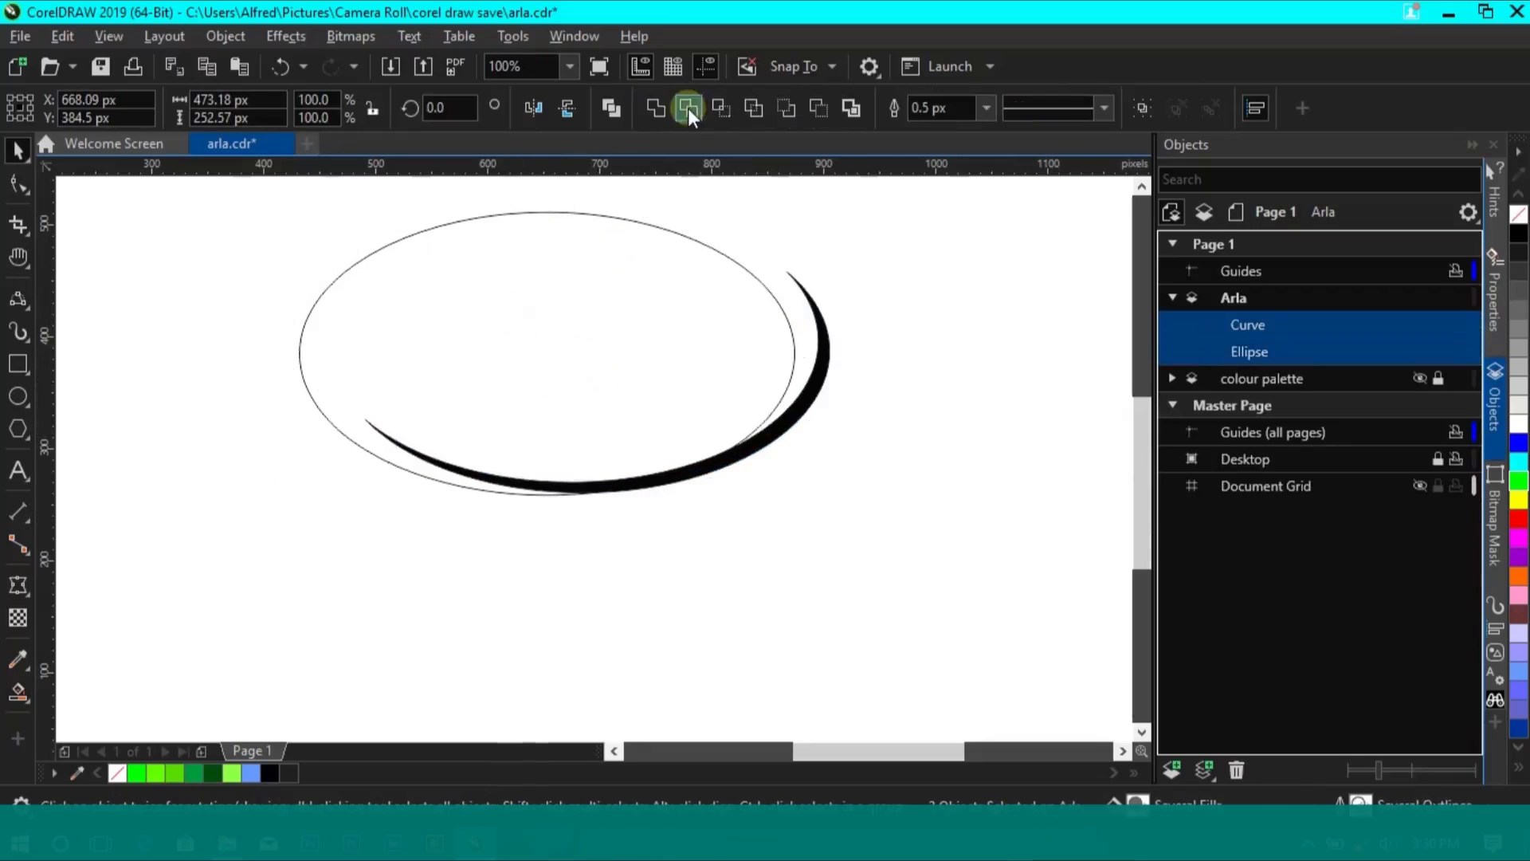
pyautogui.click(911, 348)
pyautogui.click(829, 356)
pyautogui.press('Delete')
# Duplicate the trimmed oval as a concentric copy scaled up to about 586 px wide
pyautogui.press('z')
pyautogui.press('space')
pyautogui.click(568, 65)
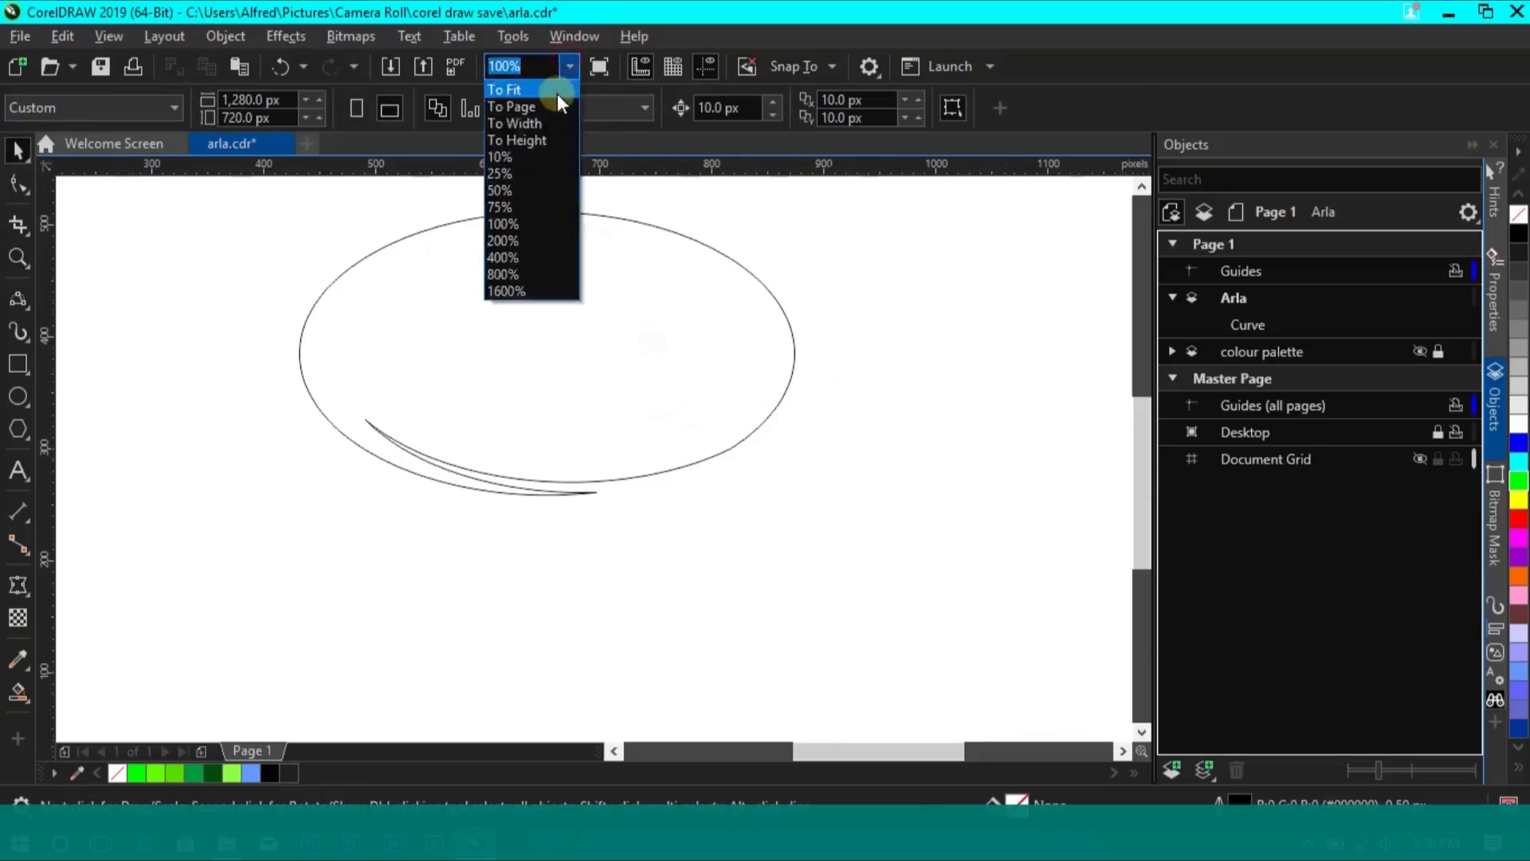
pyautogui.click(558, 93)
pyautogui.click(569, 67)
pyautogui.click(547, 106)
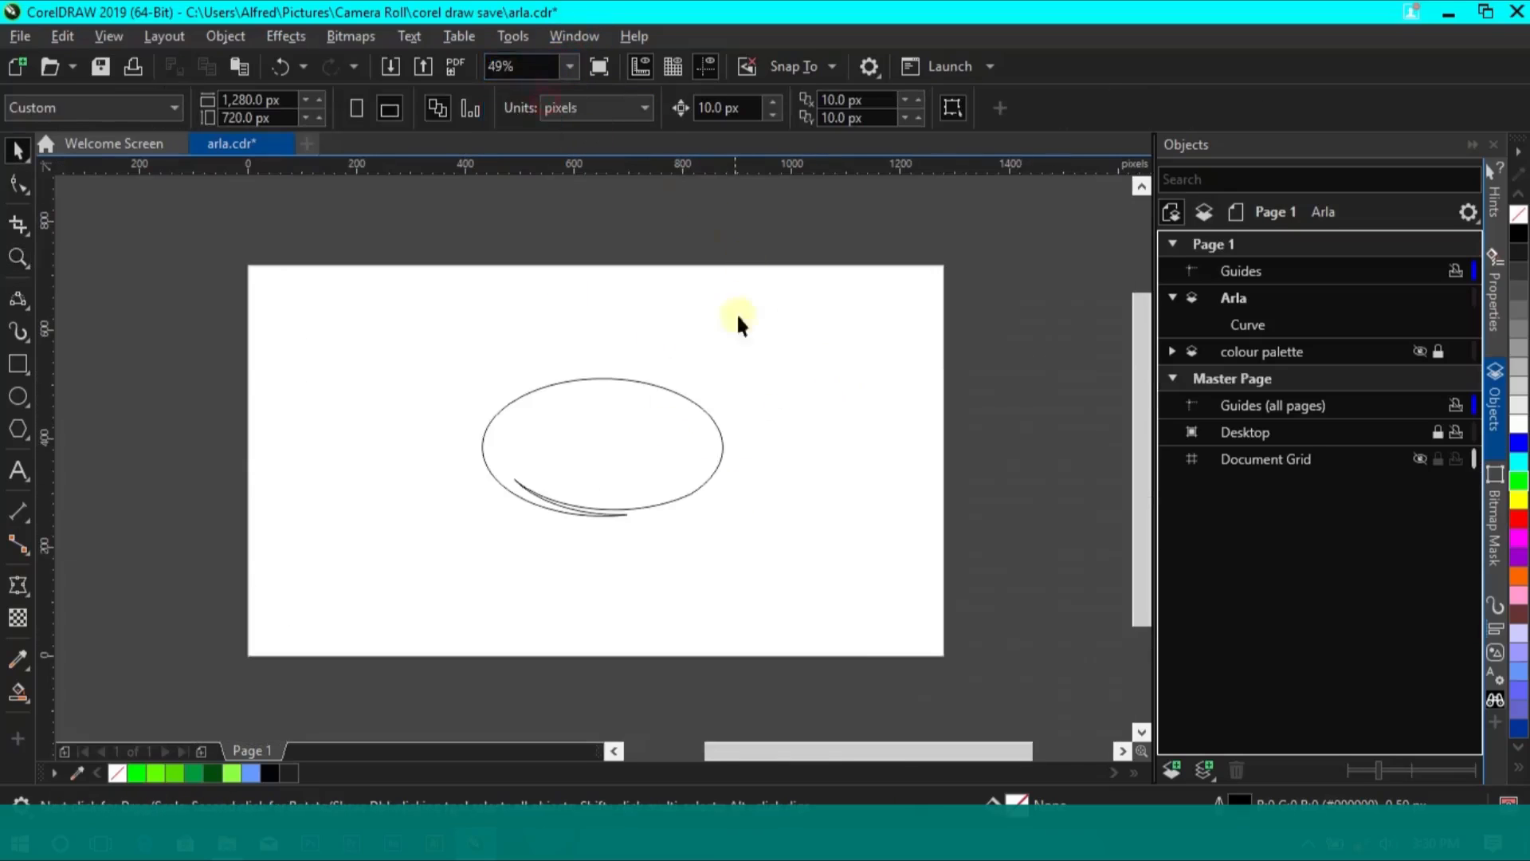
pyautogui.click(698, 489)
pyautogui.hotkey('ctrl', 's')
pyautogui.moveTo(730, 520); pyautogui.dragTo(770, 546)
pyautogui.rightClick(773, 548)
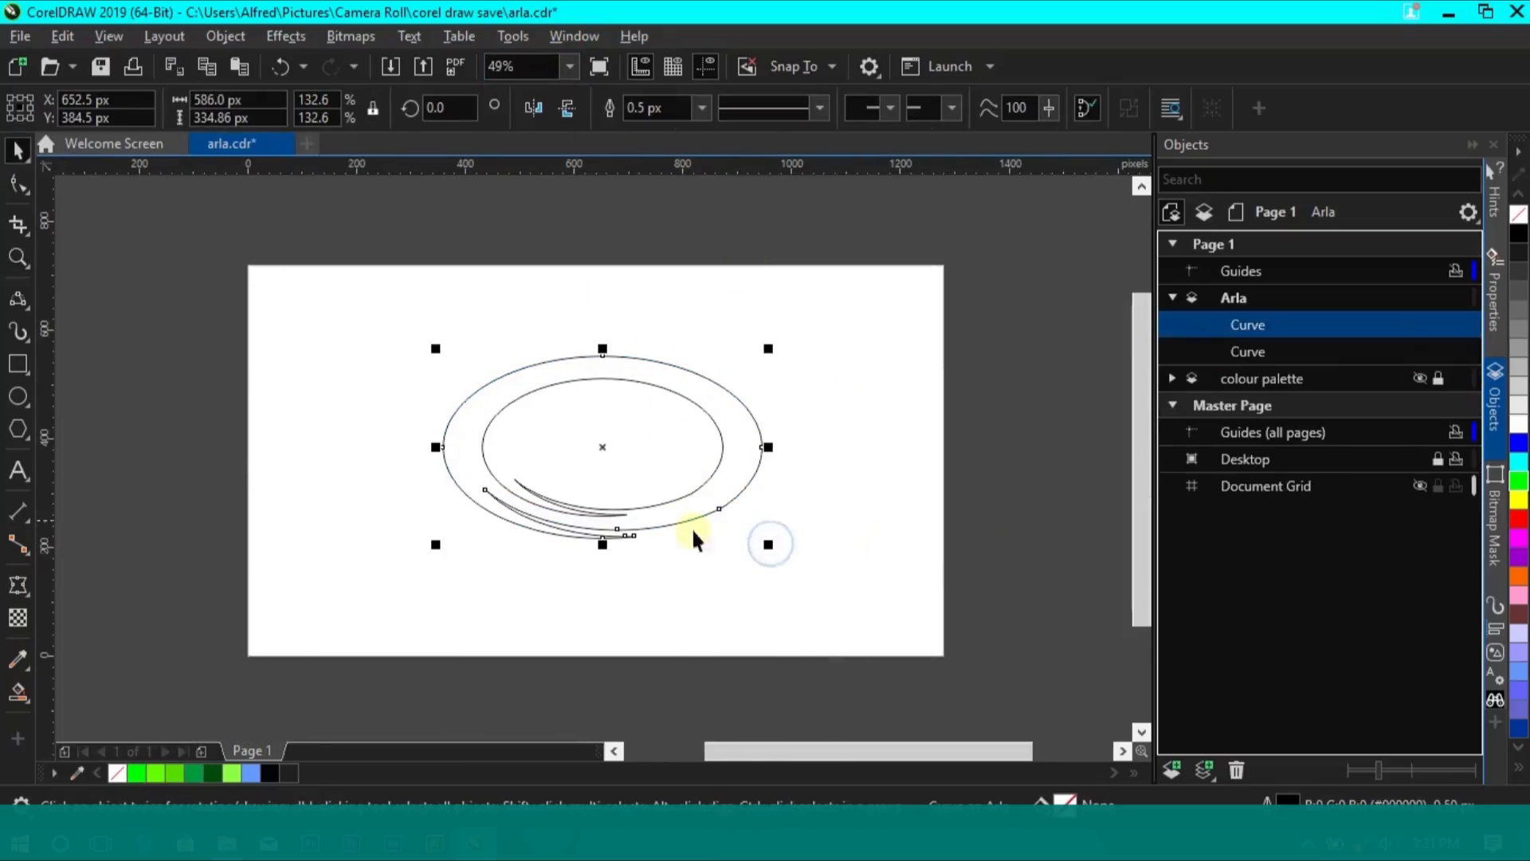
# Rotate the larger oval about 181 degrees so its crescent cut lies at the upper right
pyautogui.click(598, 436)
pyautogui.moveTo(770, 344); pyautogui.dragTo(358, 591)
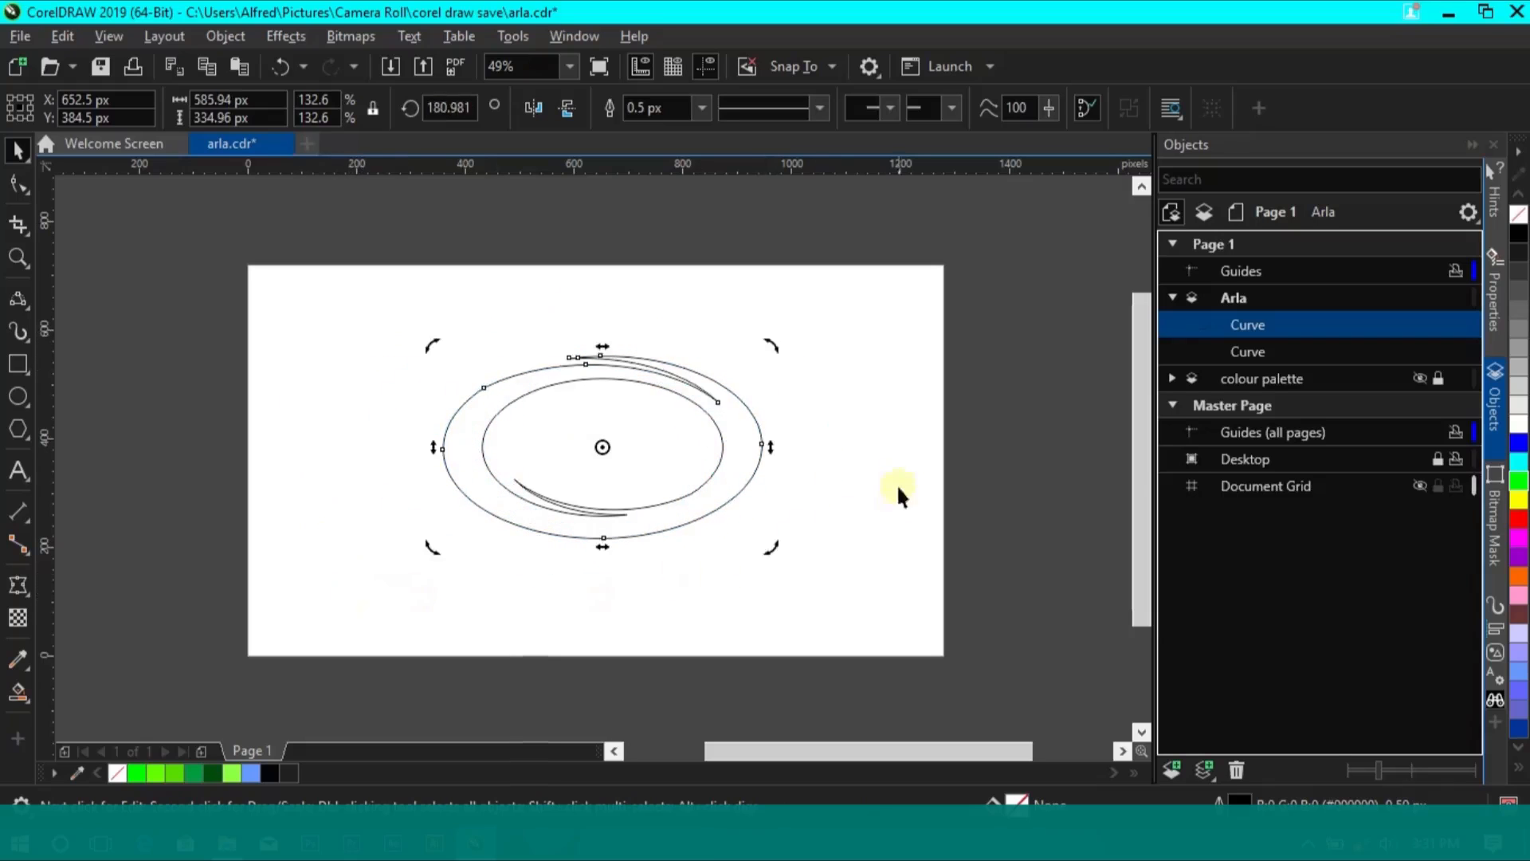
pyautogui.click(882, 466)
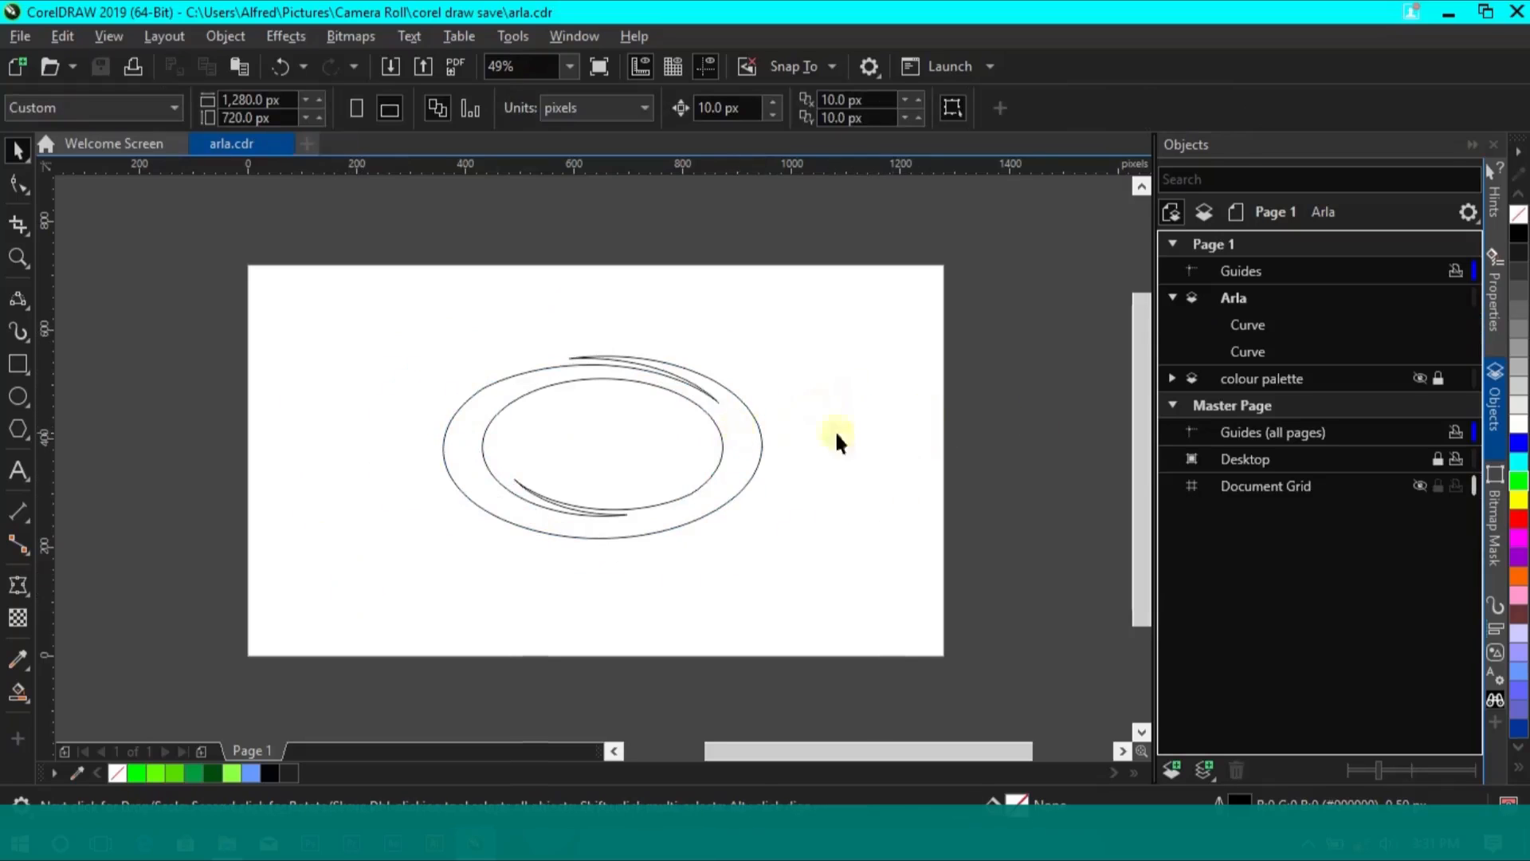
# Show the colour palette layer and fill the larger oval with the bright green sampled from its upper-left swatch
pyautogui.click(756, 448)
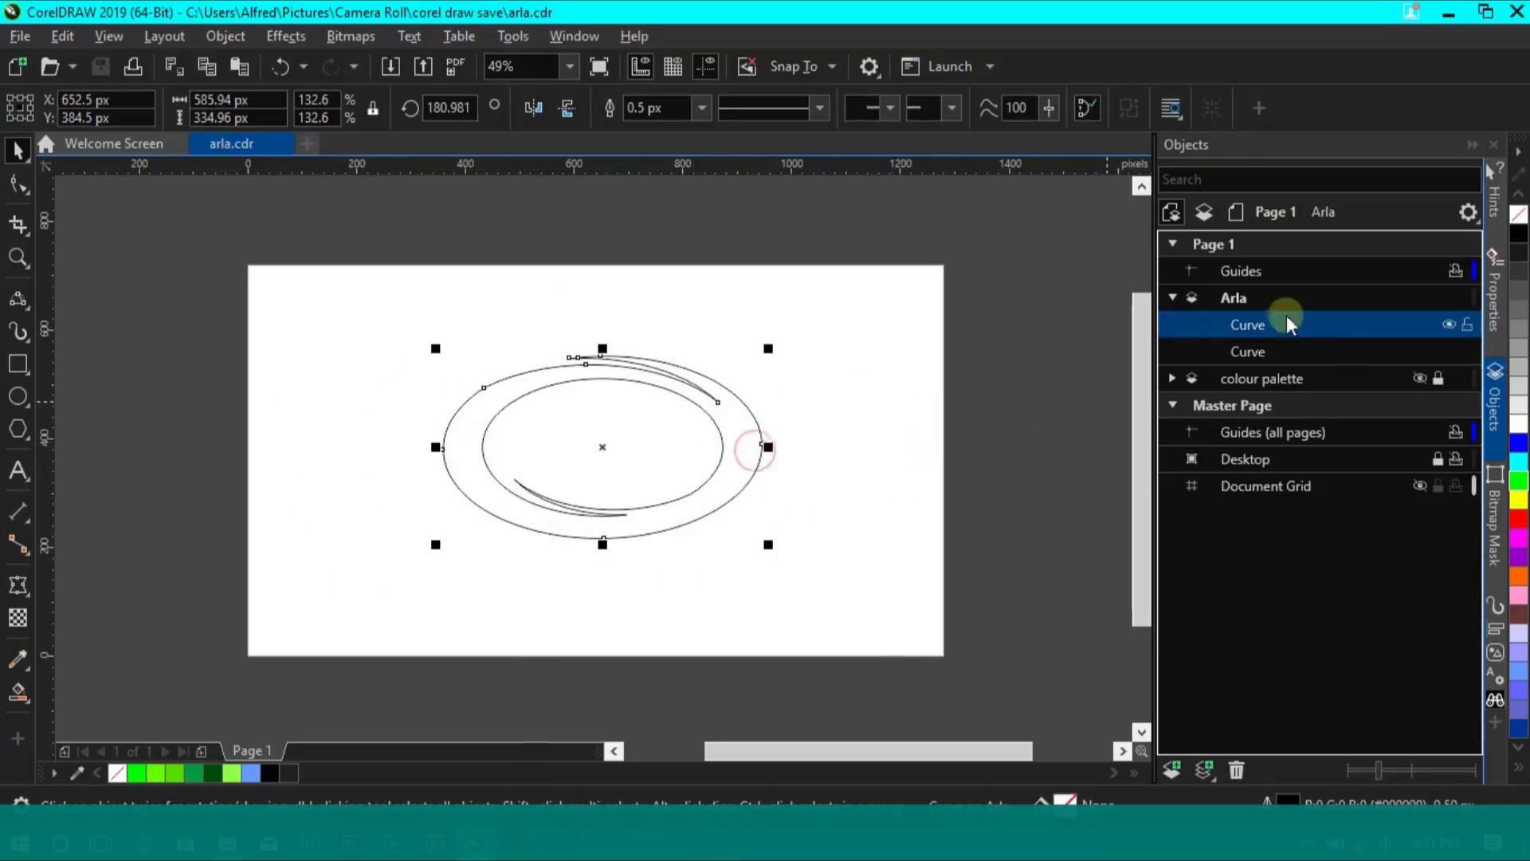
pyautogui.click(1420, 377)
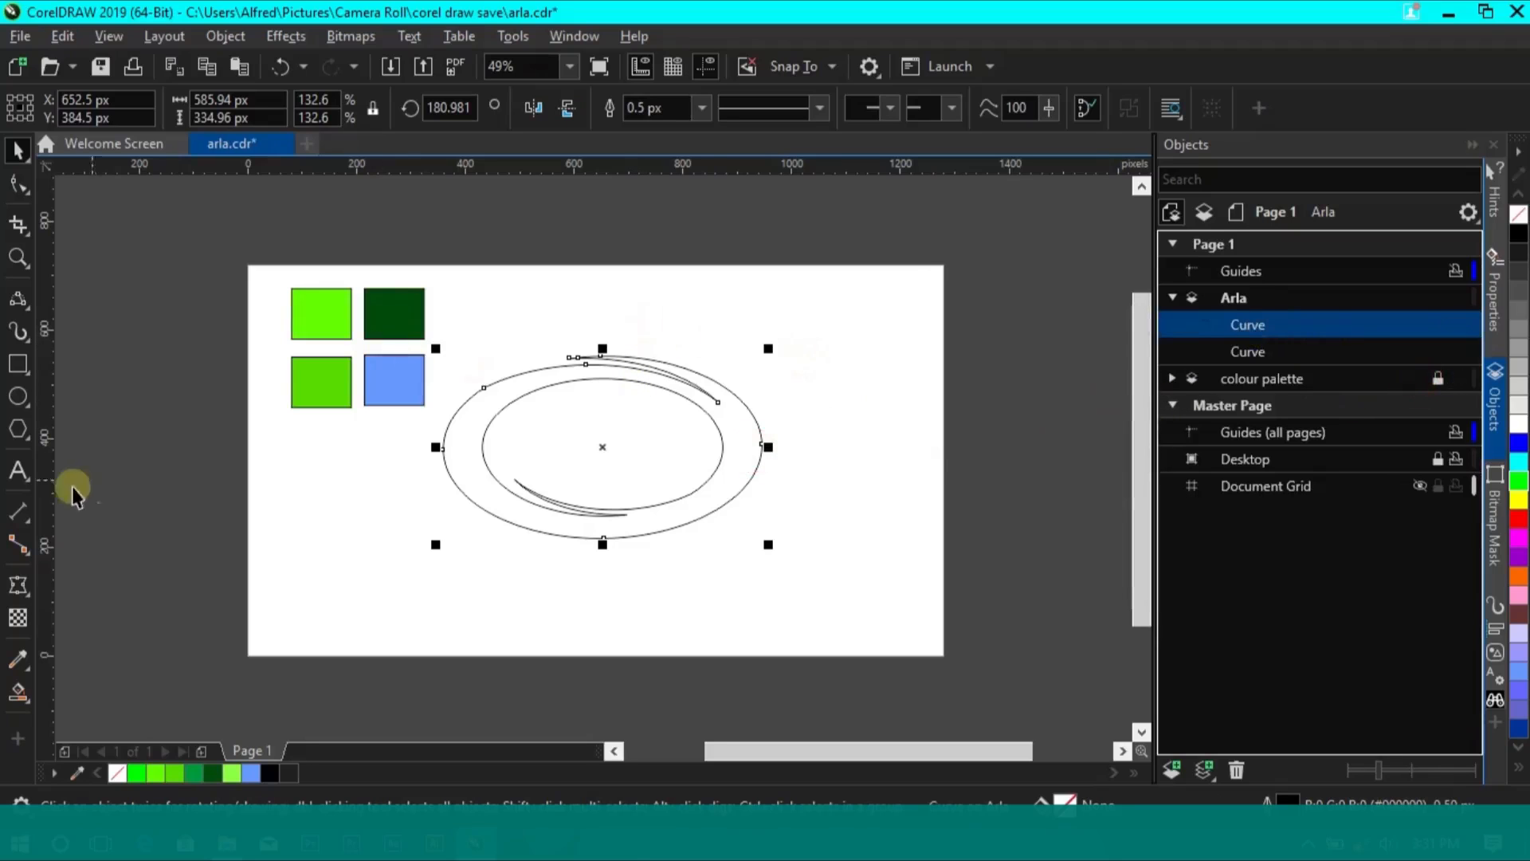
pyautogui.click(347, 352)
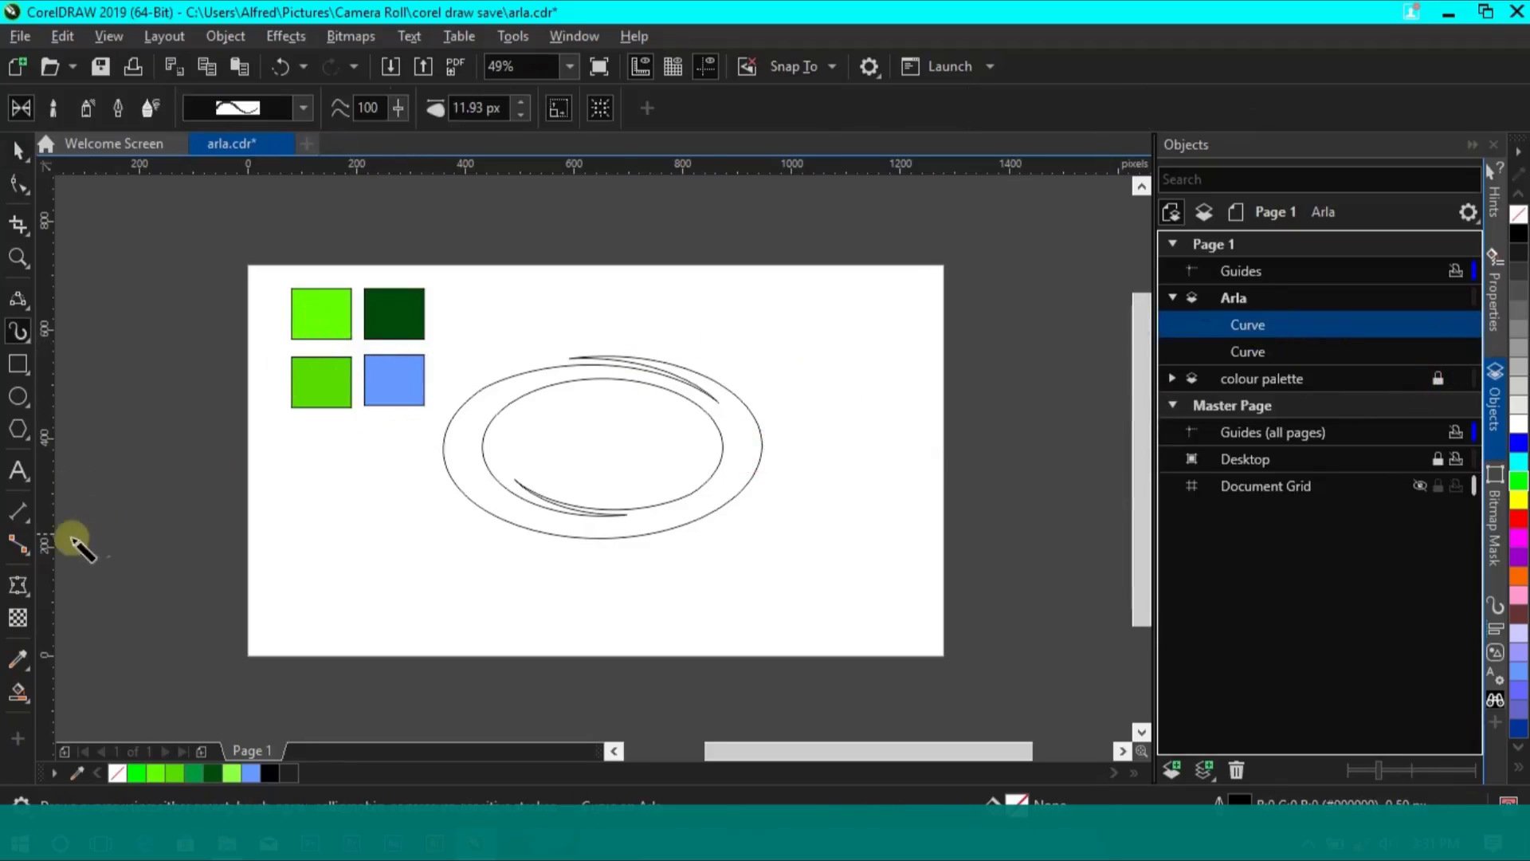
pyautogui.click(18, 658)
pyautogui.click(334, 312)
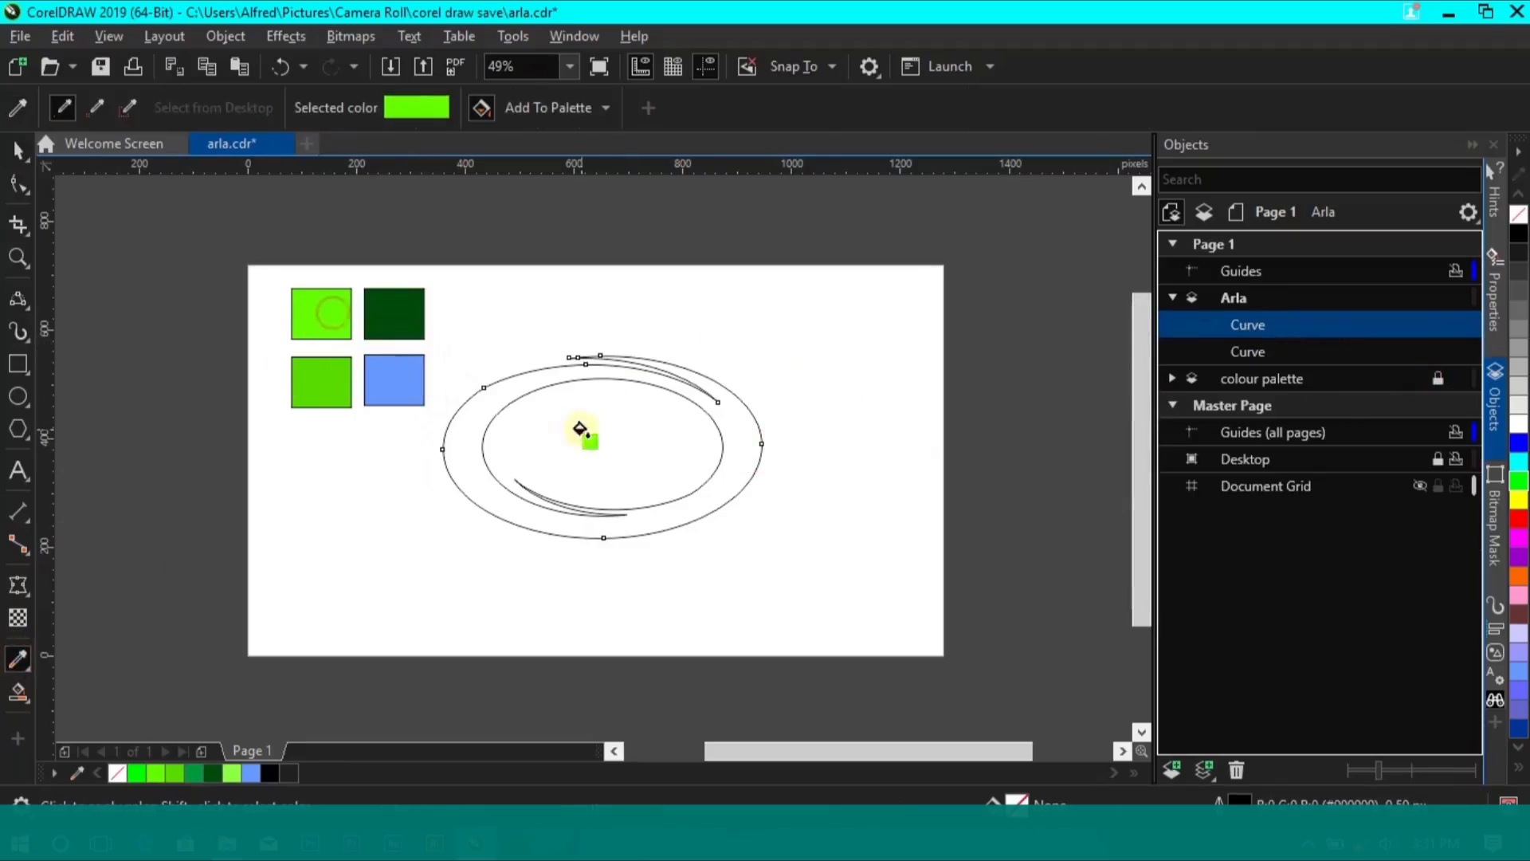
pyautogui.click(450, 449)
pyautogui.press('space')
# Send the green oval behind the inner oval and remove its outline
pyautogui.click(574, 447)
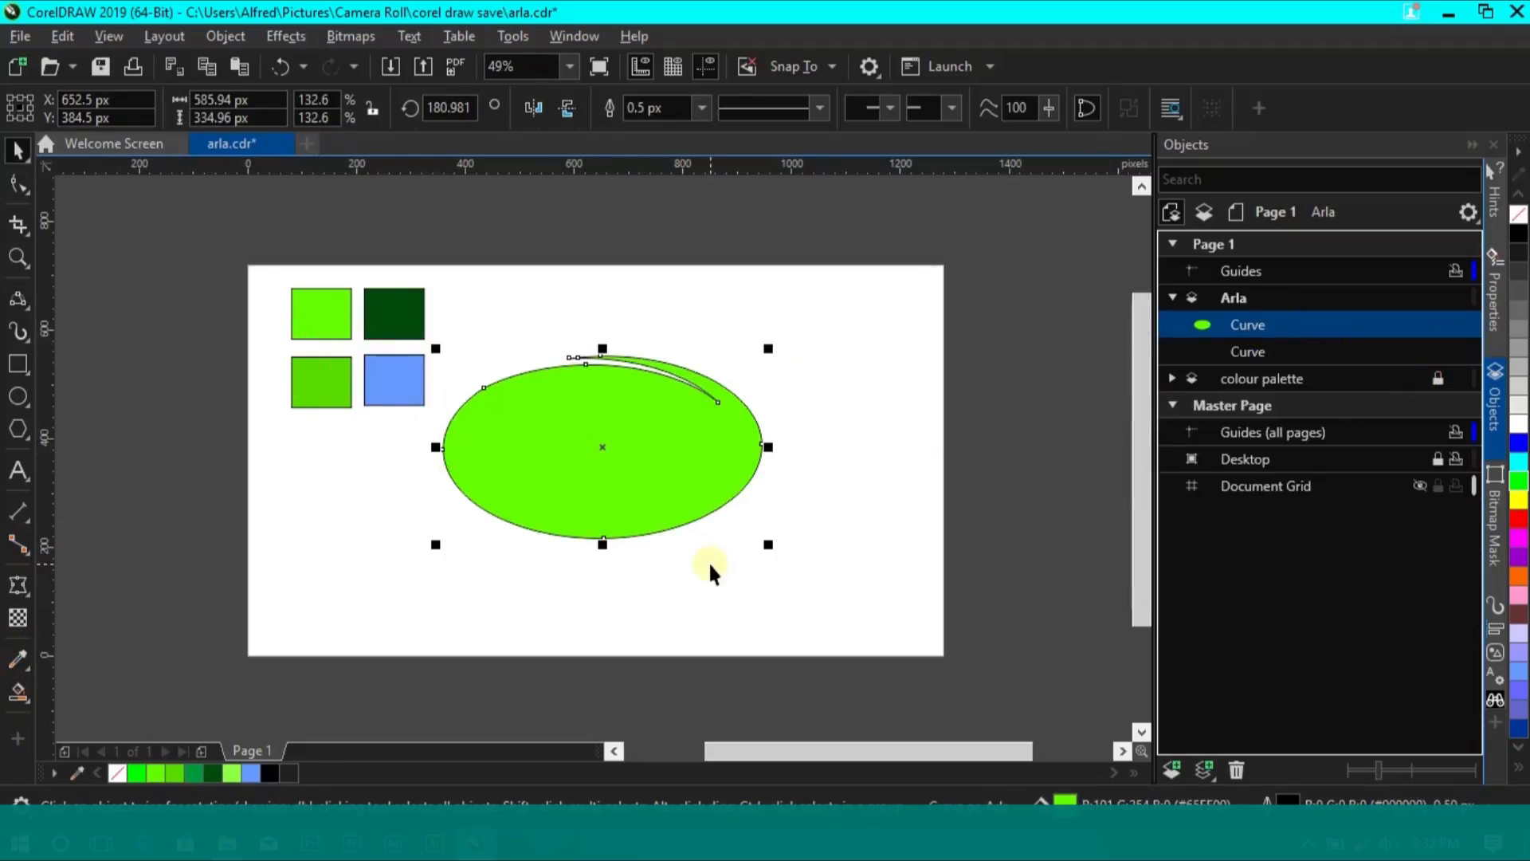
pyautogui.hotkey('ctrl', 'pagedown')
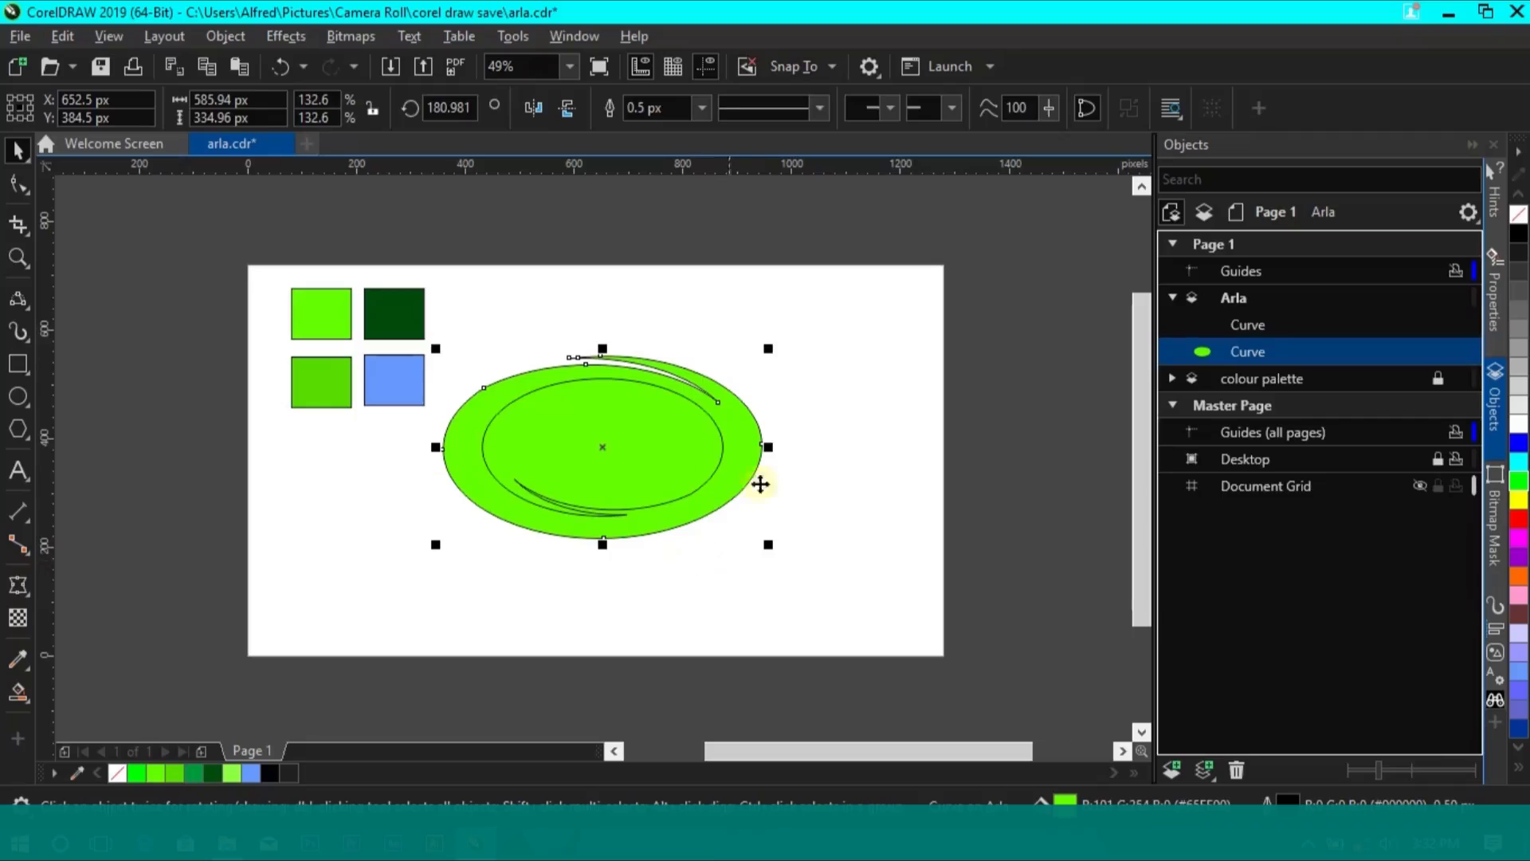
pyautogui.click(856, 467)
pyautogui.click(767, 440)
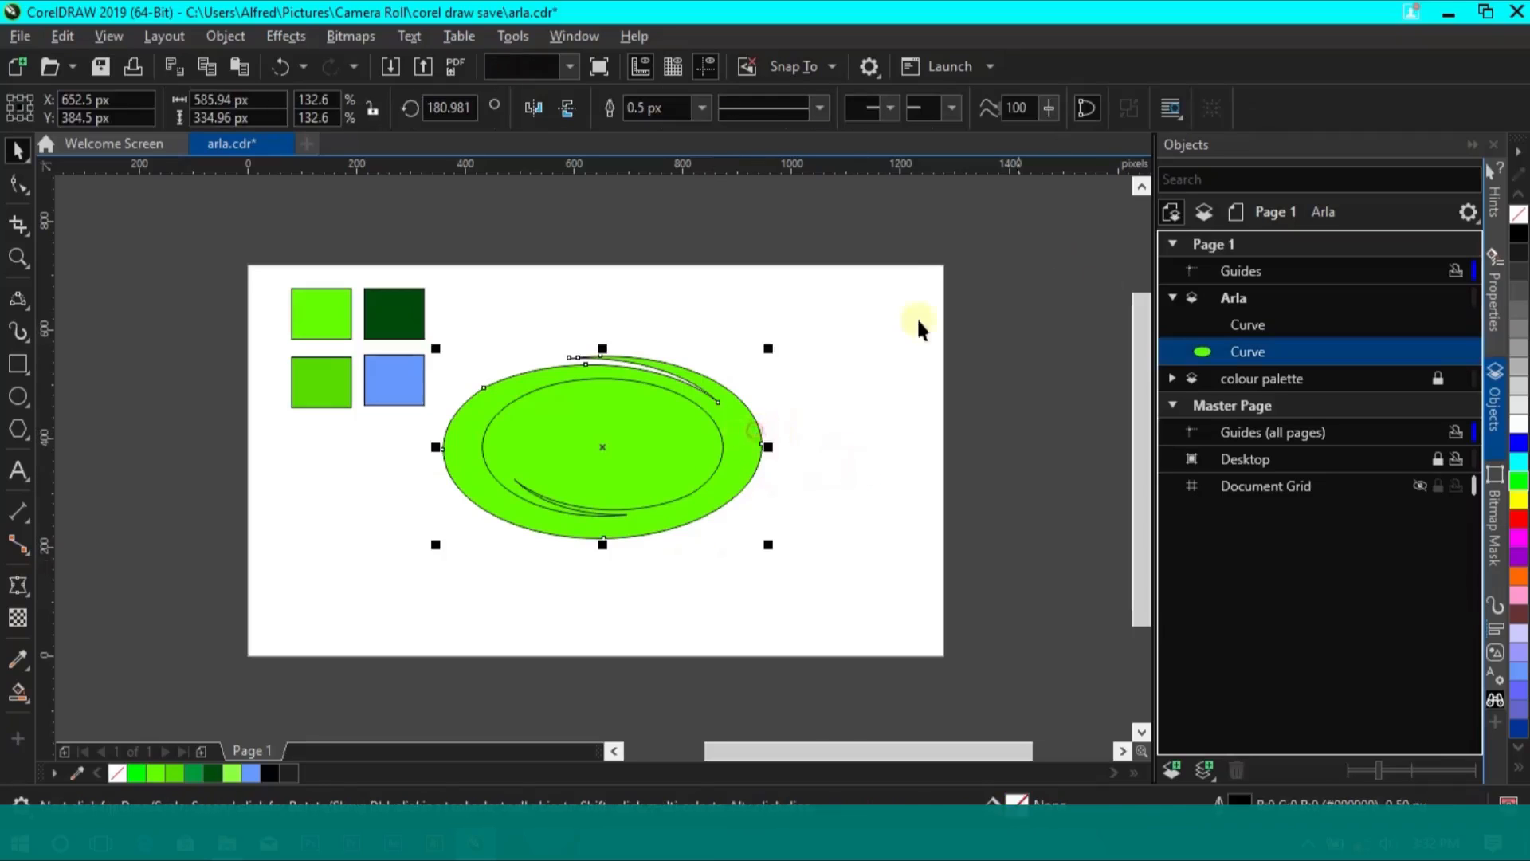
pyautogui.click(849, 389)
pyautogui.click(533, 492)
pyautogui.click(864, 452)
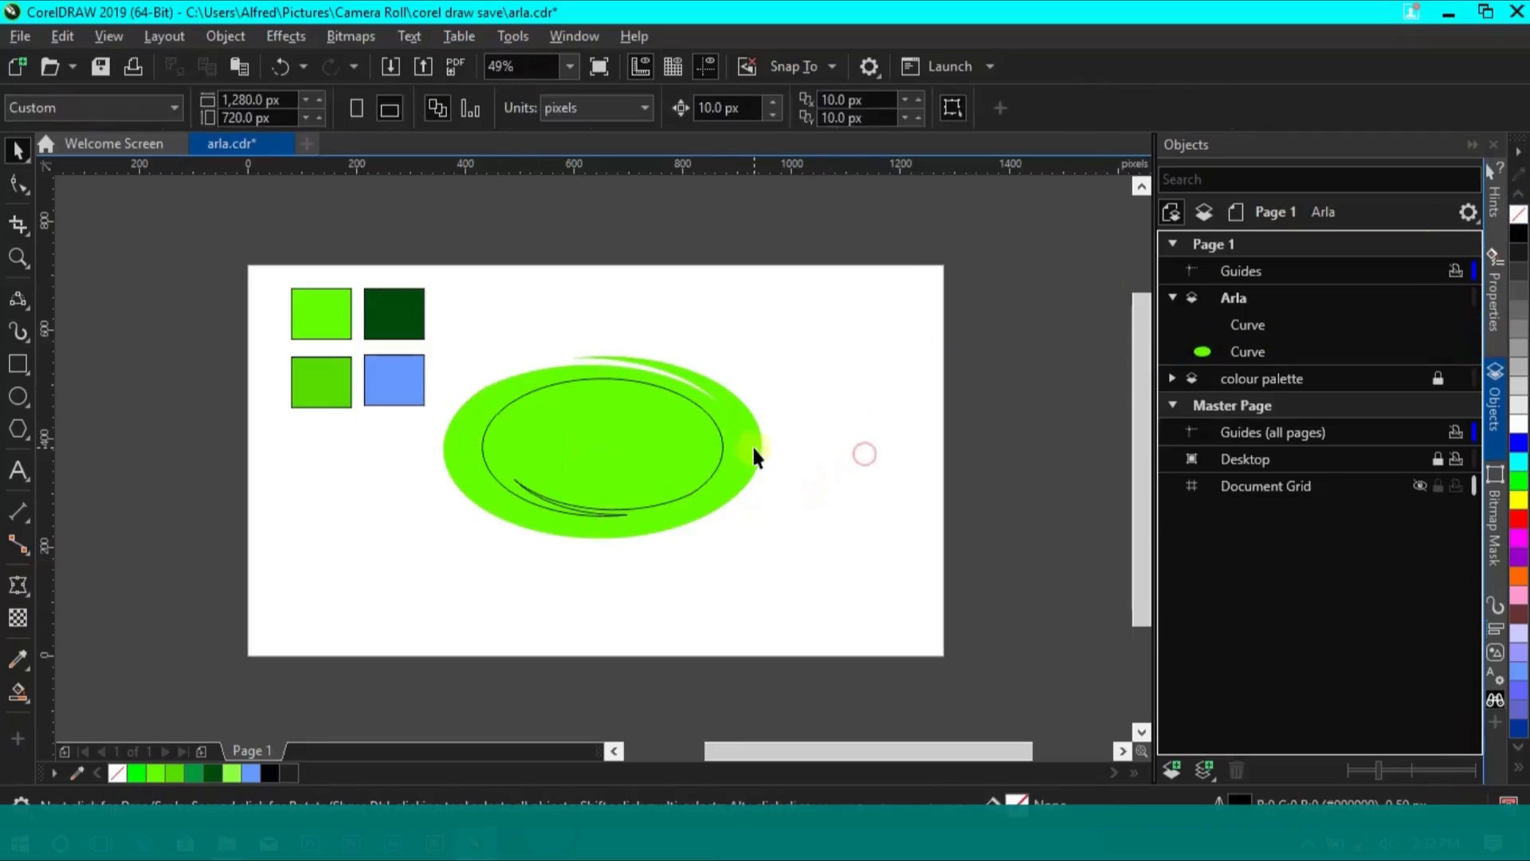
# Scale the green oval down to about 537 px wide and nudge it 10 px up and about 5 px right
pyautogui.click(753, 445)
pyautogui.moveTo(767, 544); pyautogui.dragTo(755, 536)
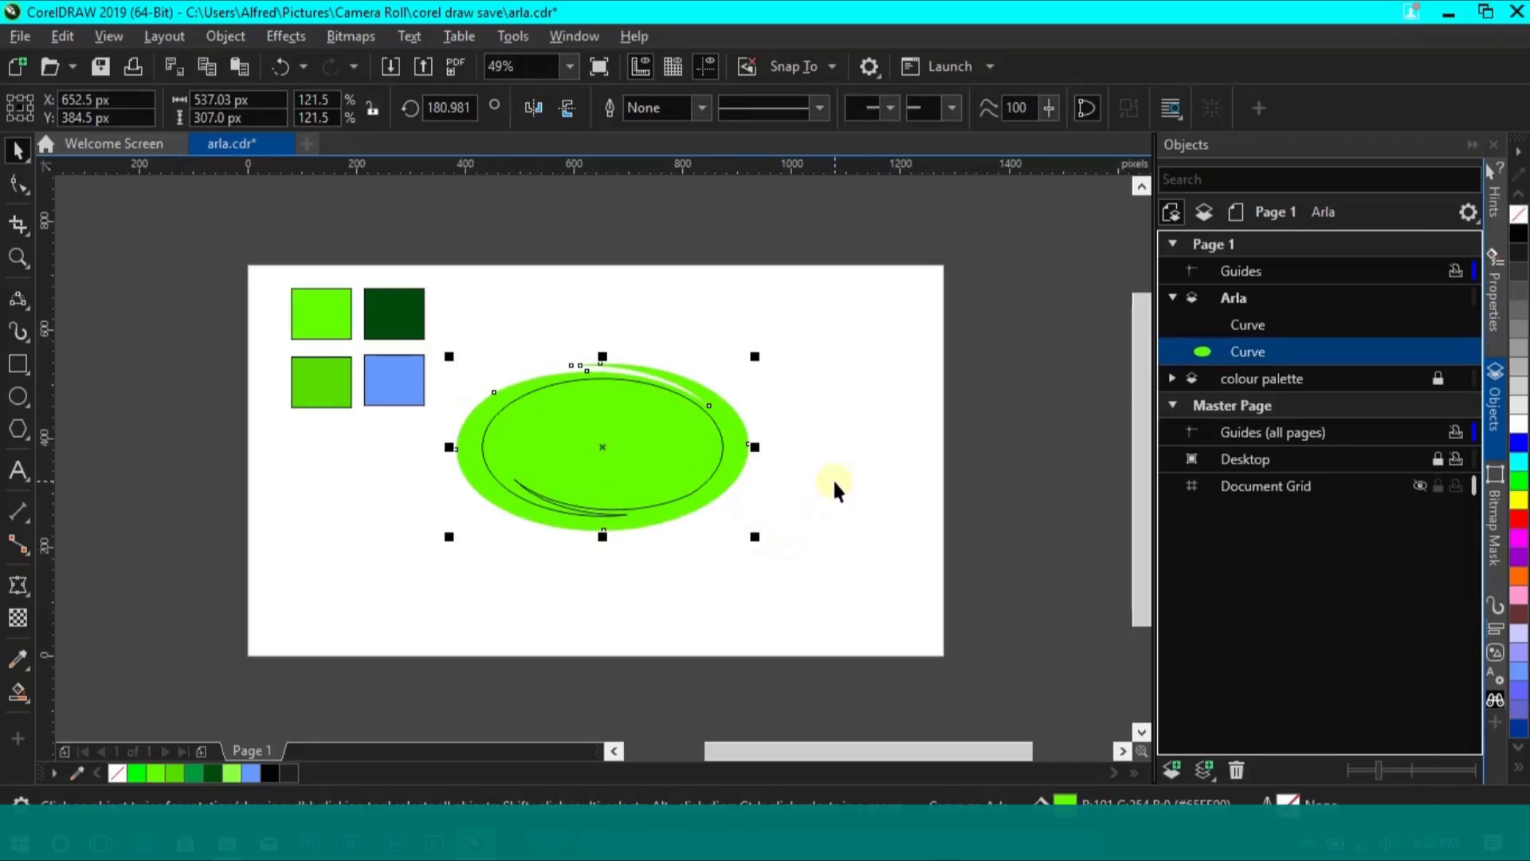
pyautogui.press('Up')
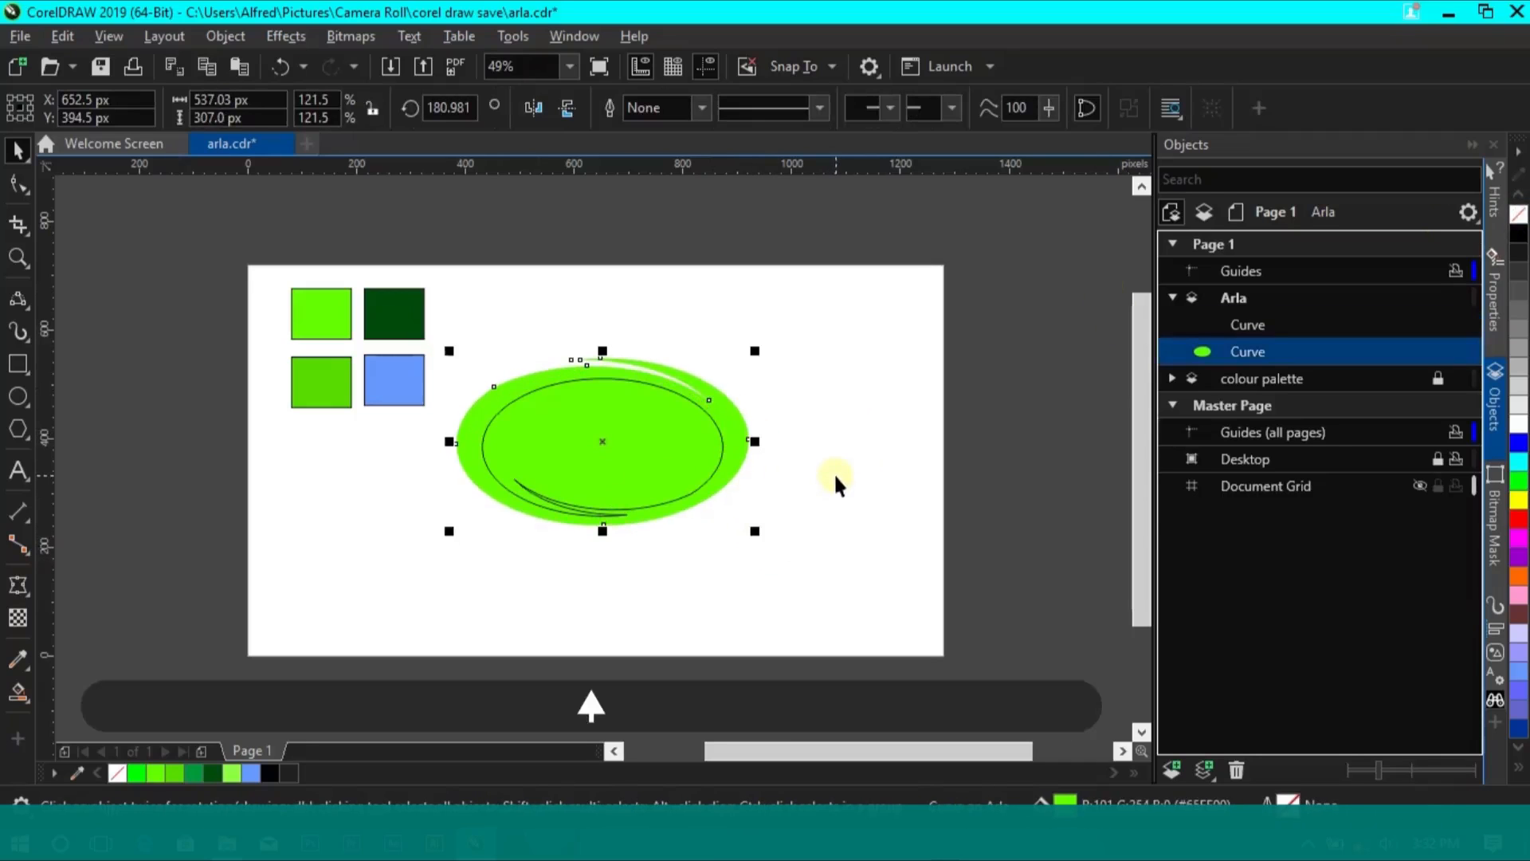
pyautogui.press('Down')
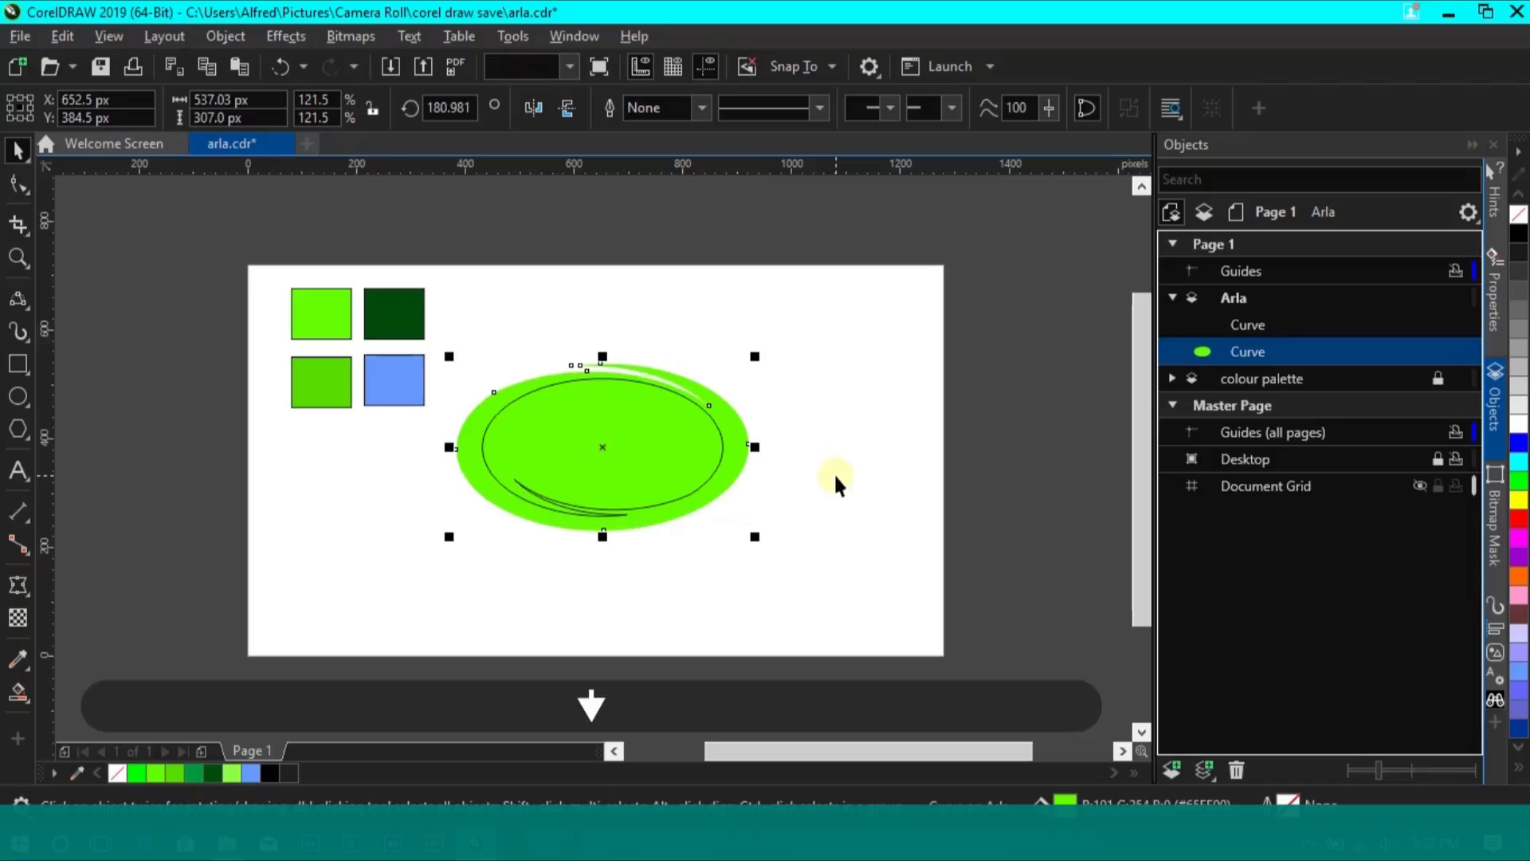
pyautogui.press('Up')
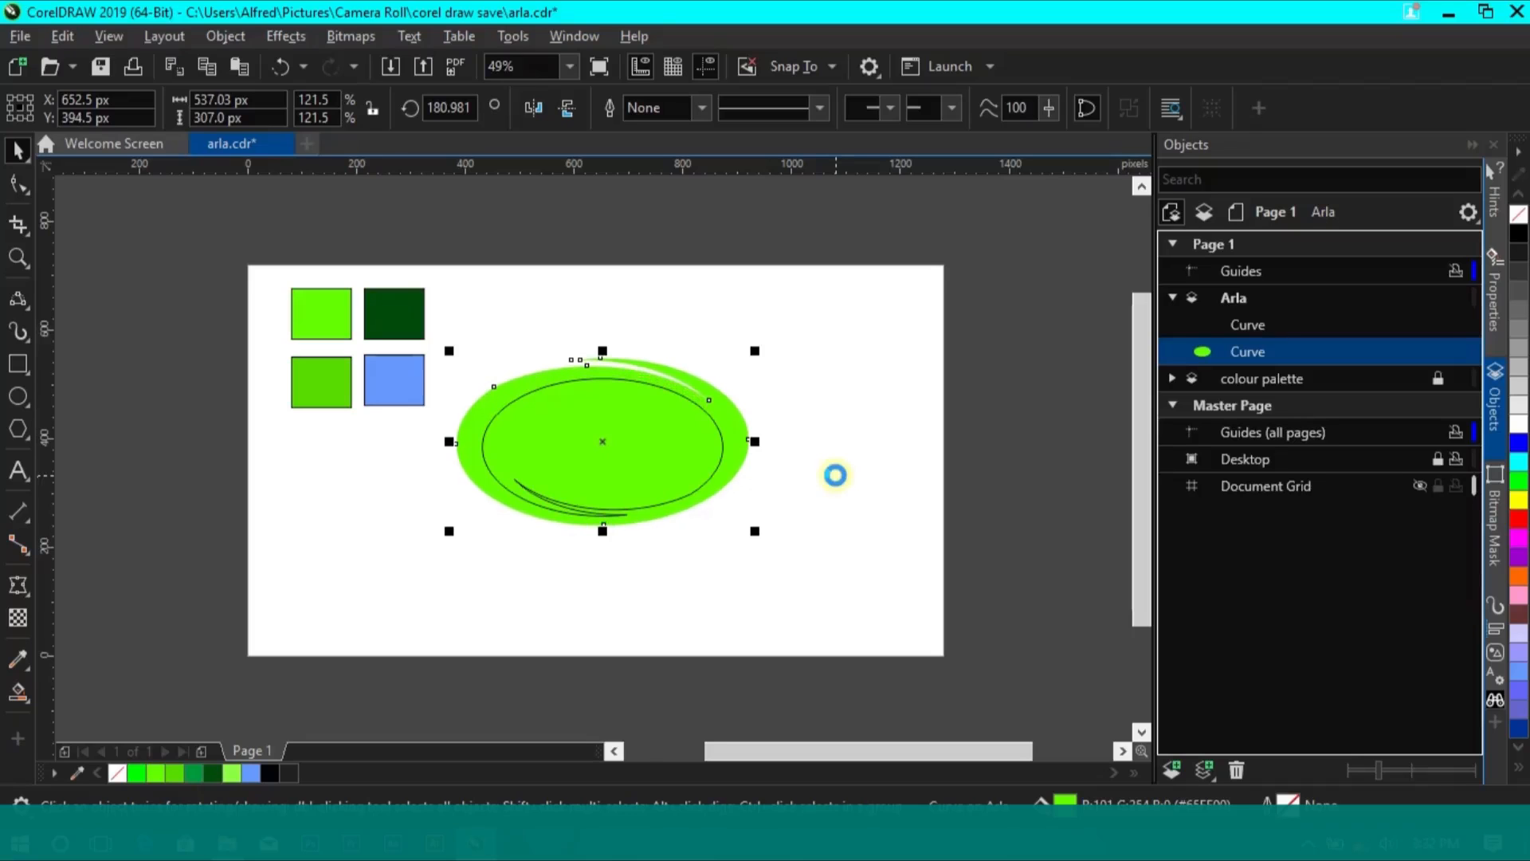
pyautogui.click(840, 484)
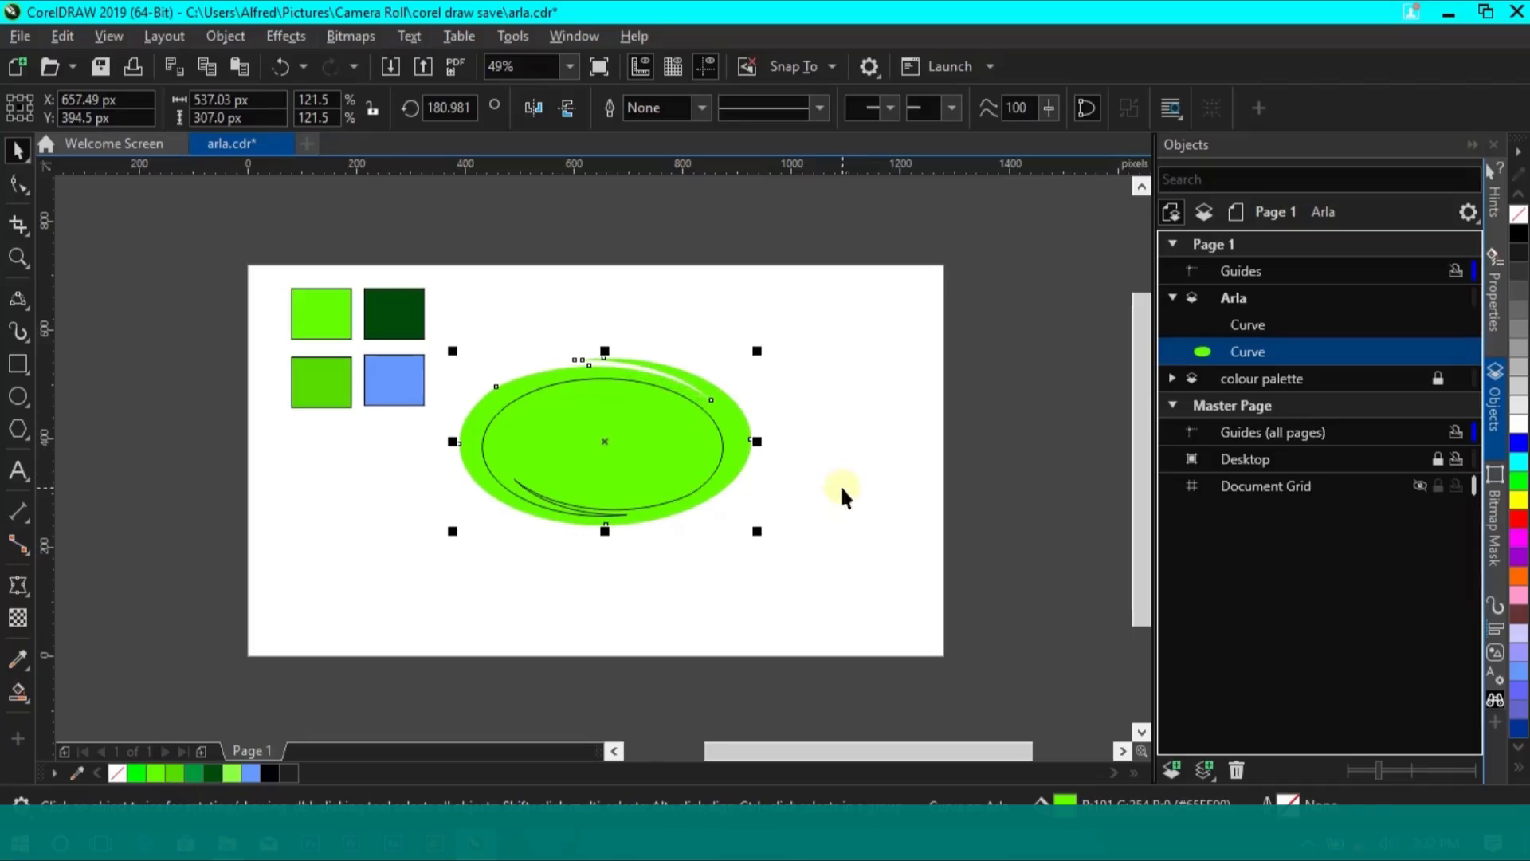
# Apply an elliptical fountain fill to the inner oval, white to black, widened horizontally and centred slightly above the middle
pyautogui.click(681, 437)
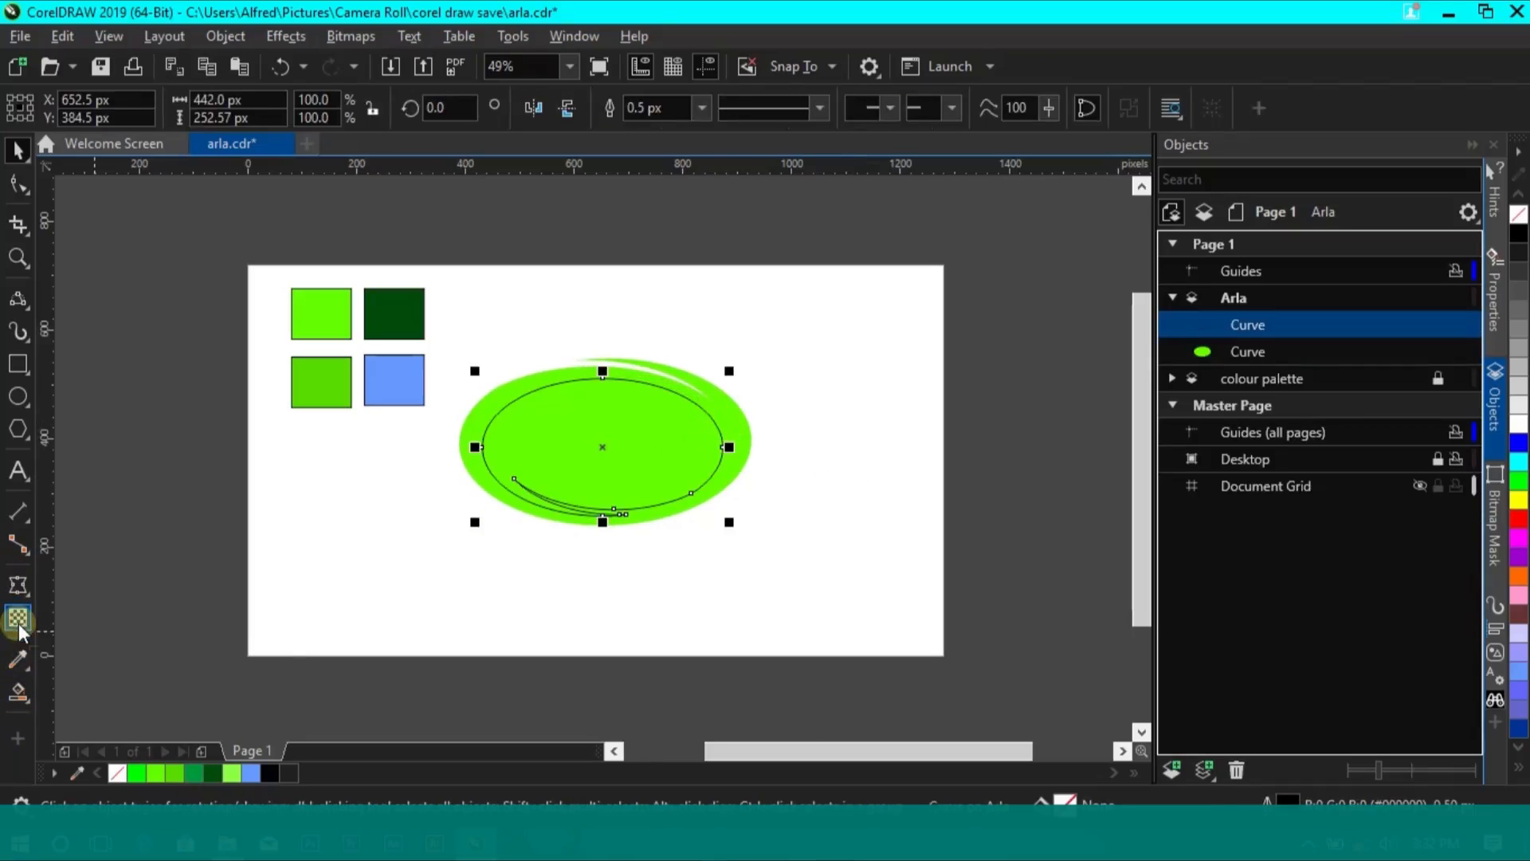
pyautogui.click(18, 620)
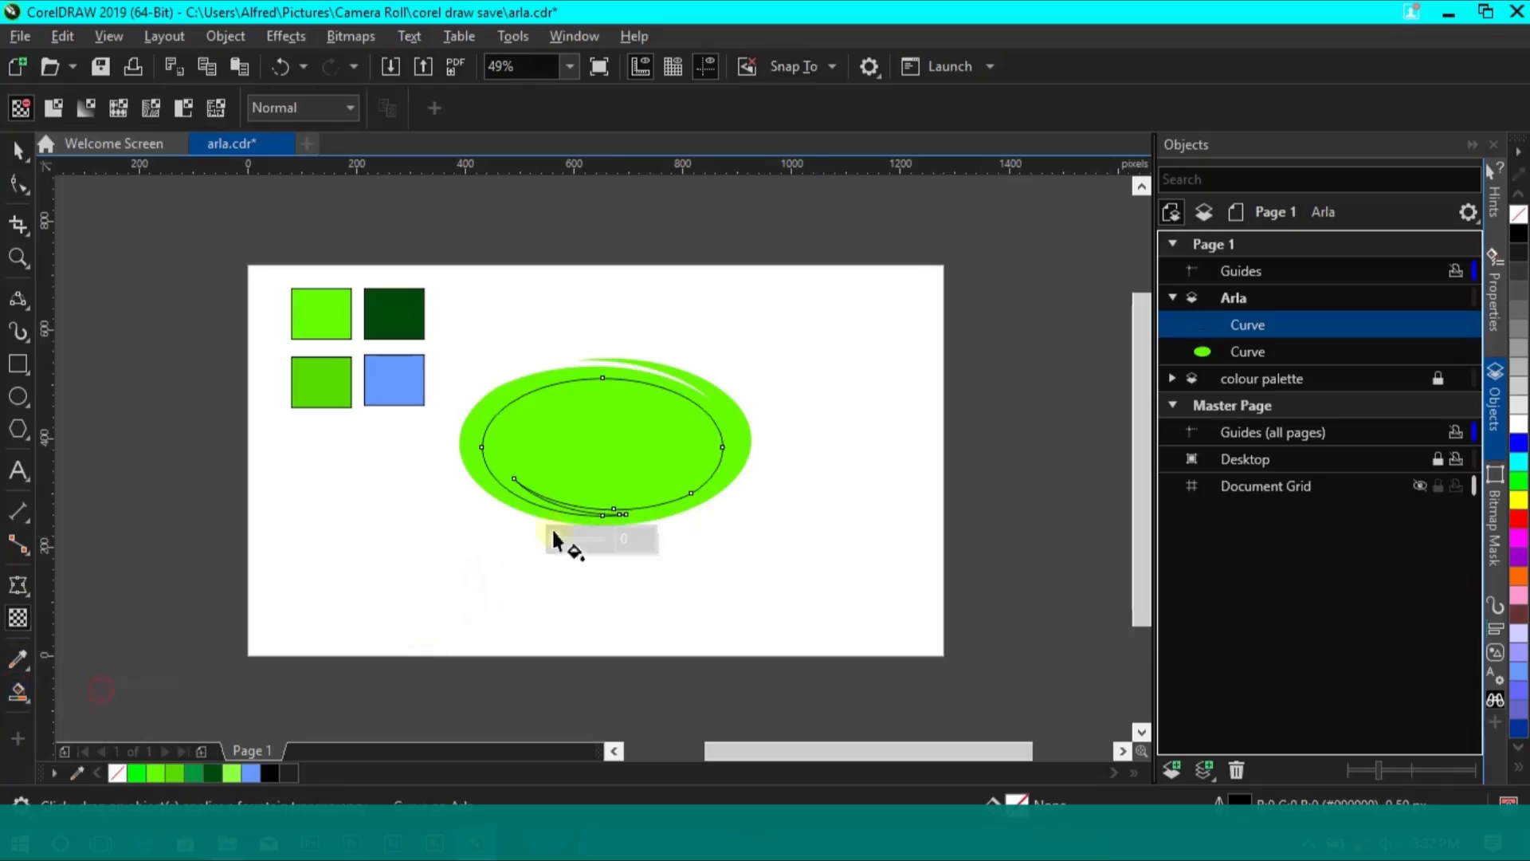
pyautogui.press('g')
pyautogui.moveTo(600, 507); pyautogui.dragTo(594, 381)
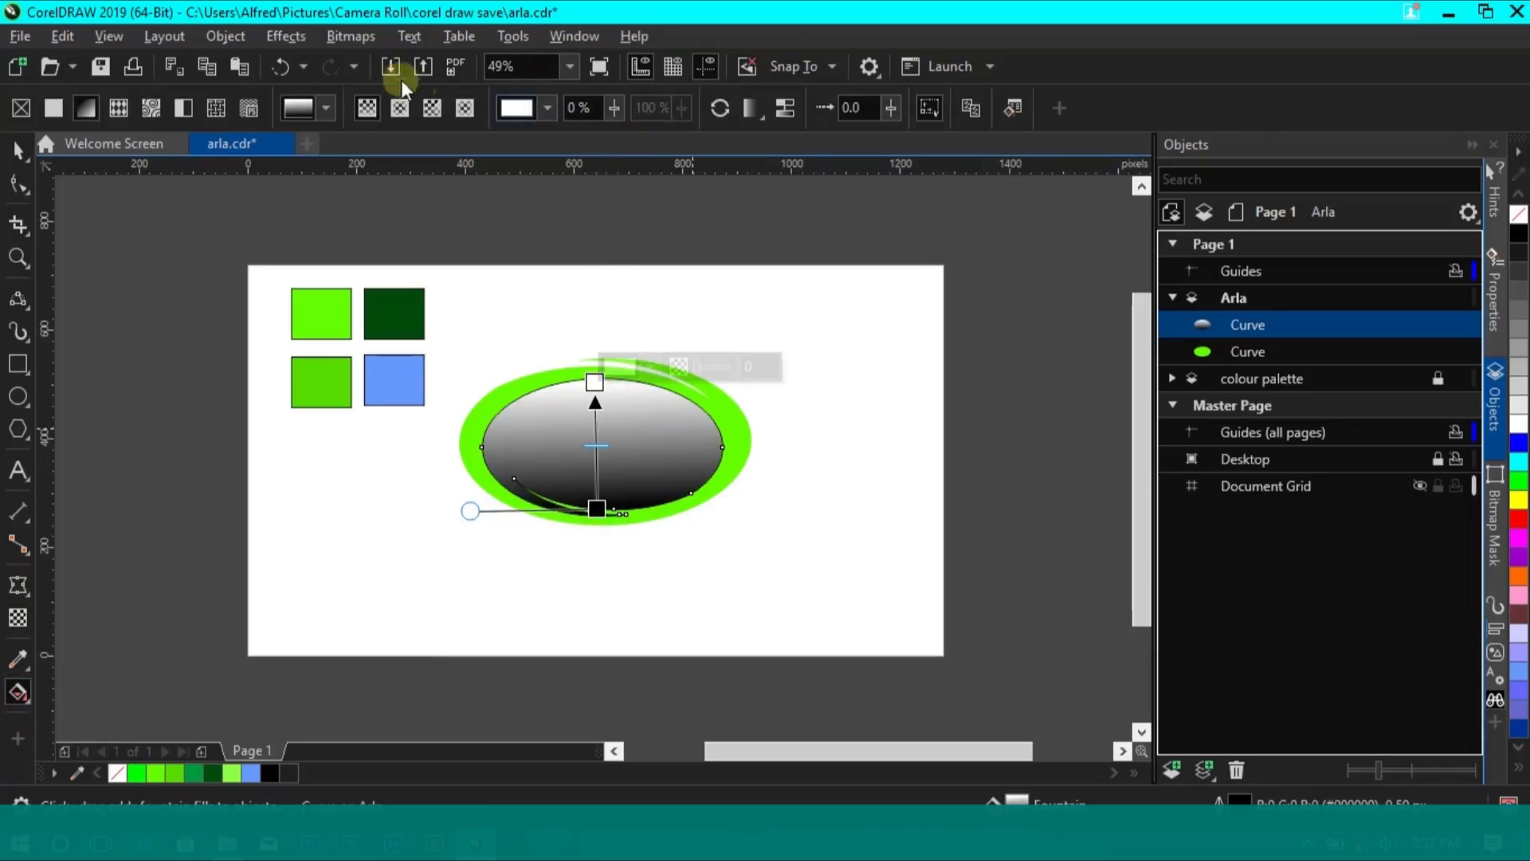
pyautogui.click(399, 108)
pyautogui.moveTo(596, 445); pyautogui.dragTo(502, 435)
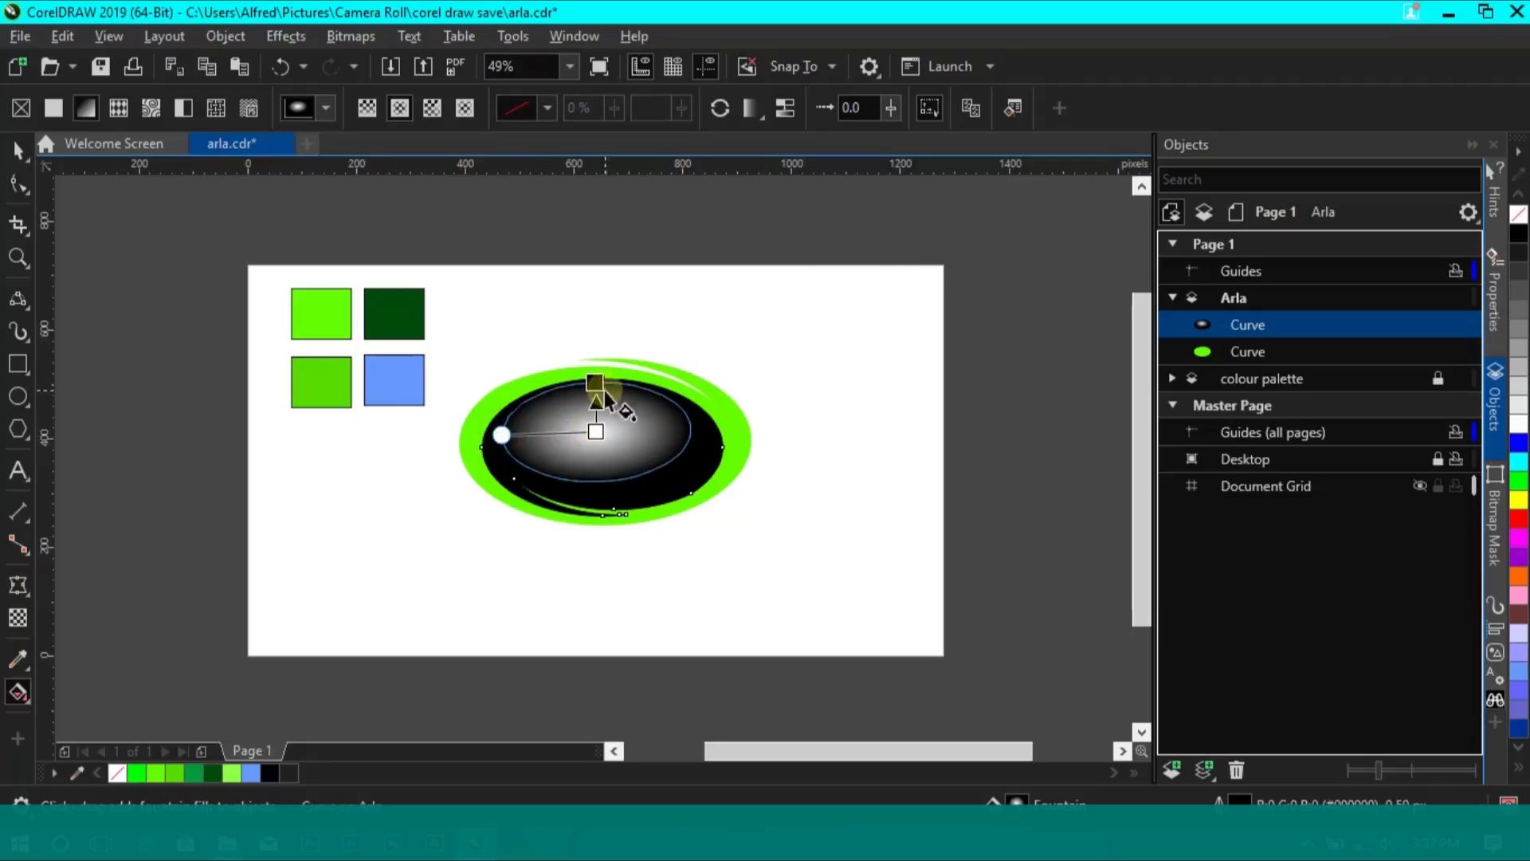
pyautogui.click(600, 432)
pyautogui.moveTo(601, 433); pyautogui.dragTo(509, 432)
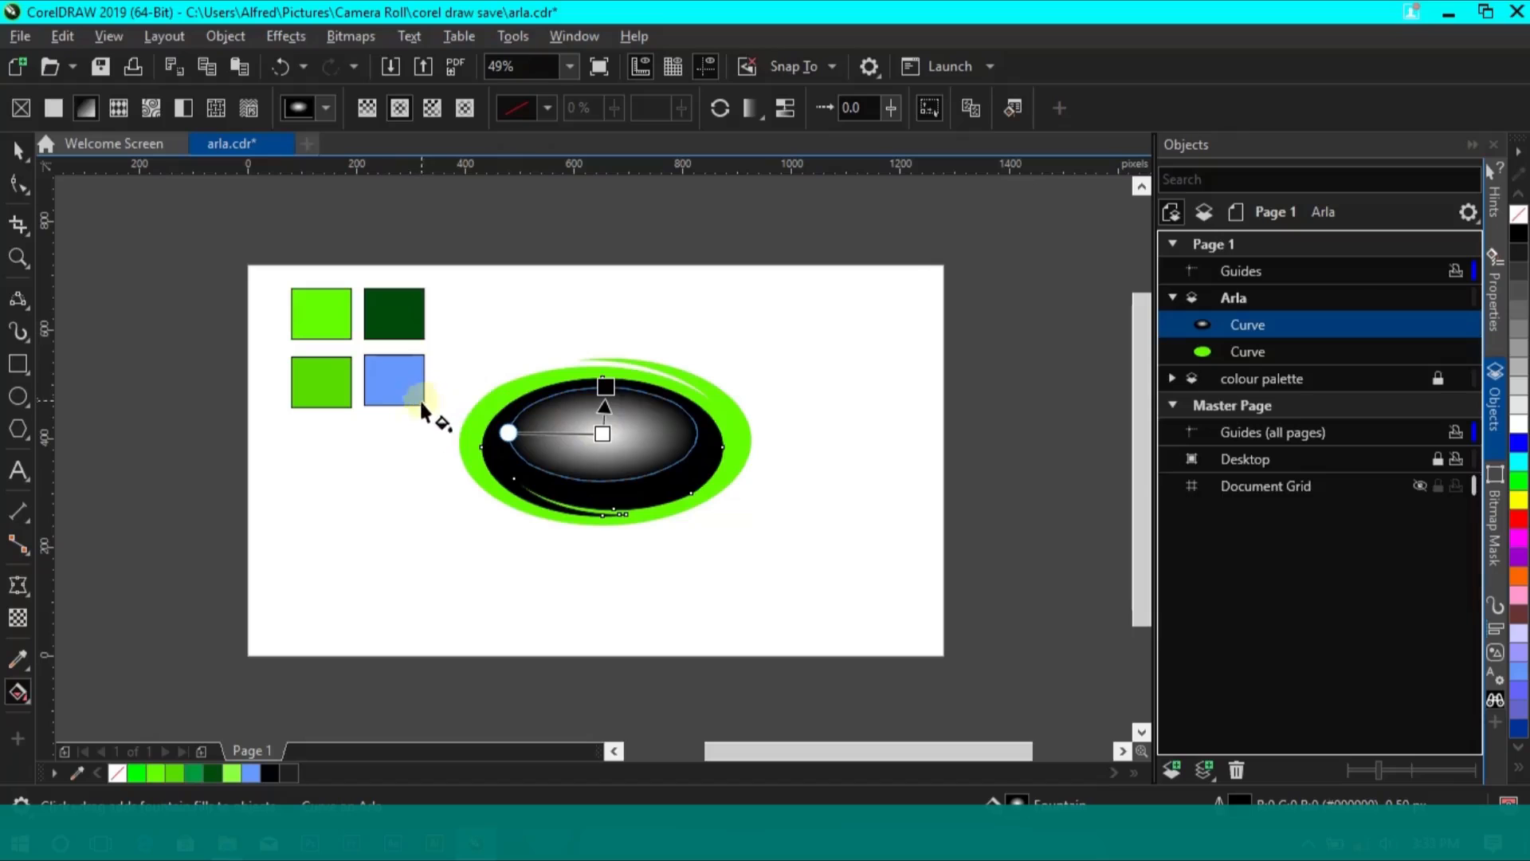
# Recolour the inner oval's fountain fill with the sampled dark green at the edge and bright green at the centre
pyautogui.click(18, 658)
pyautogui.click(403, 308)
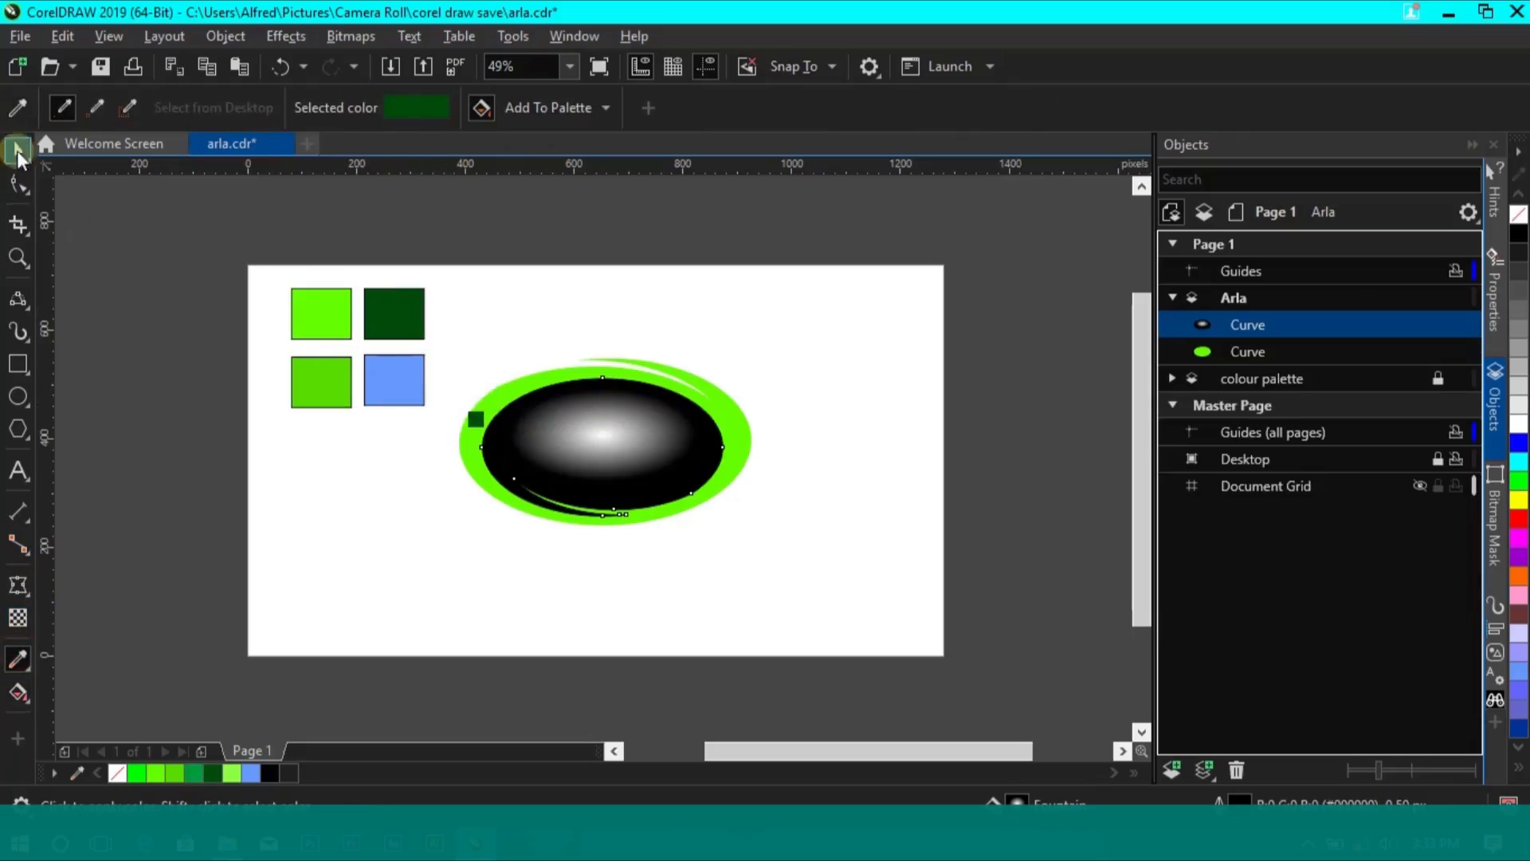
pyautogui.click(17, 151)
pyautogui.click(17, 692)
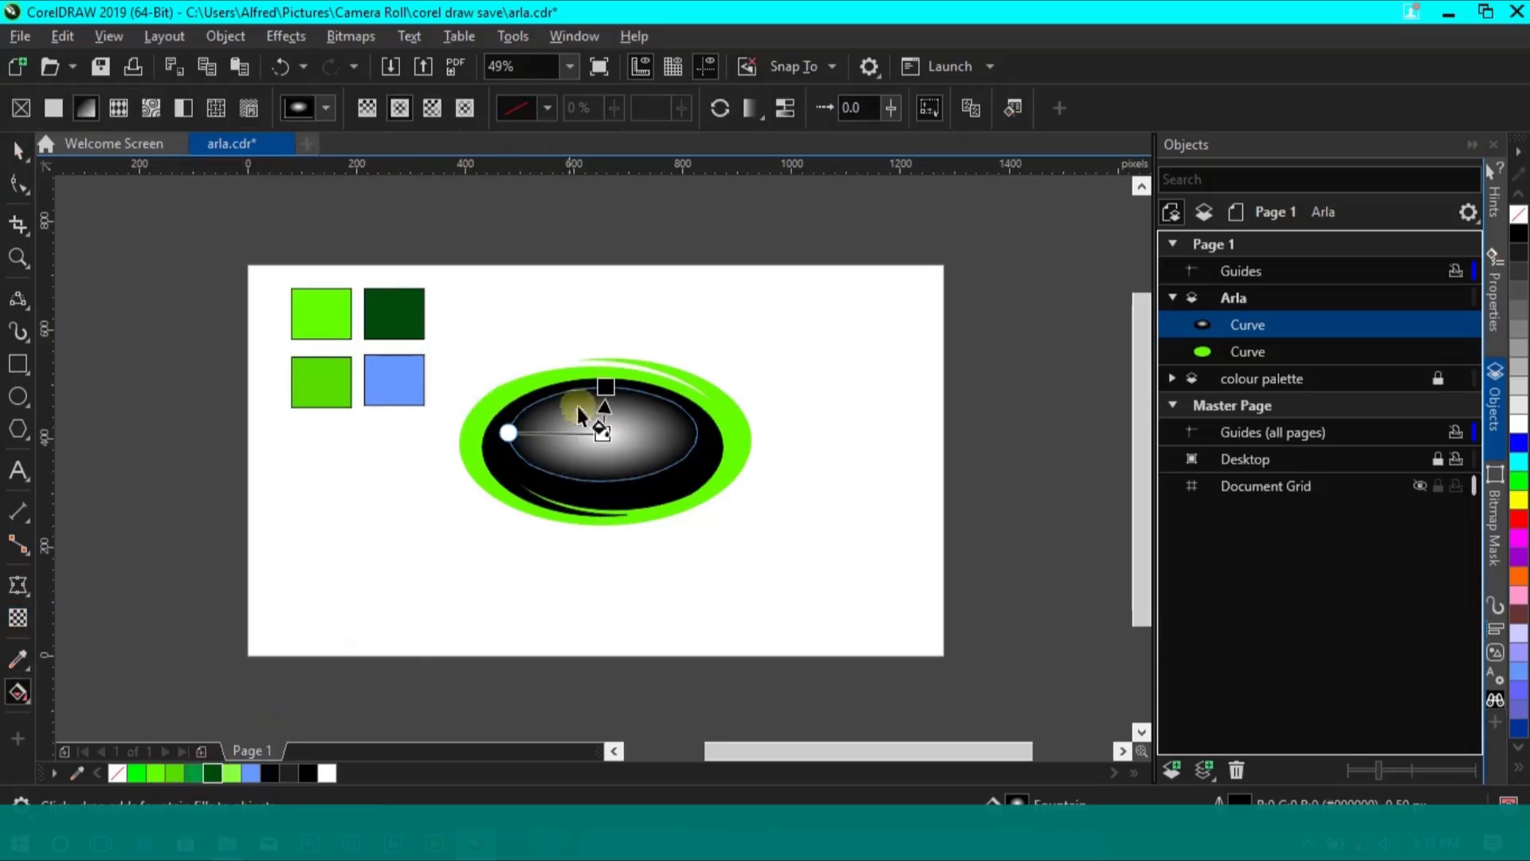
pyautogui.moveTo(606, 391); pyautogui.dragTo(606, 388)
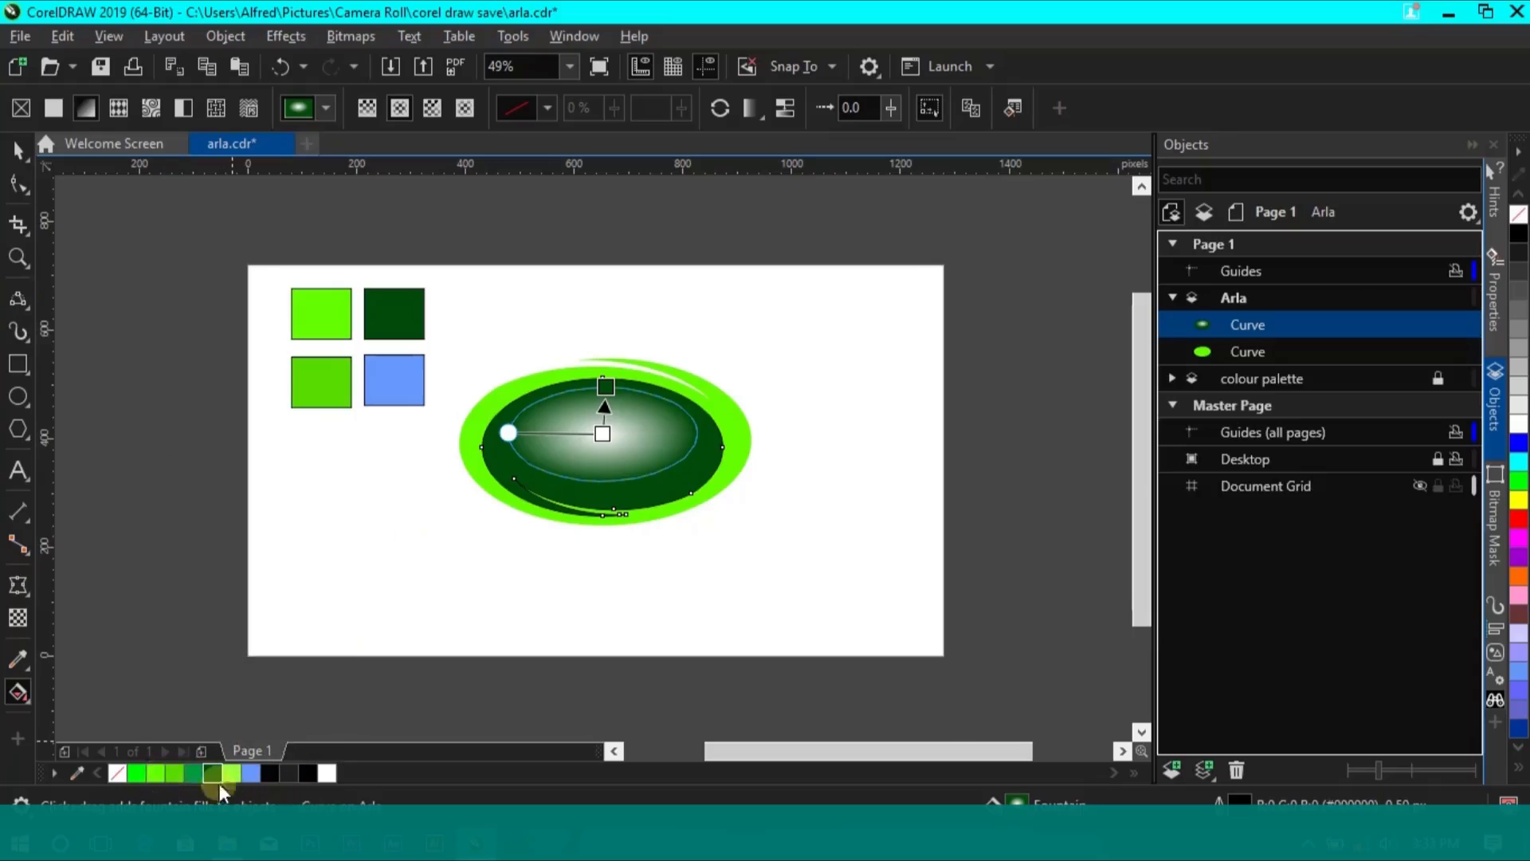
pyautogui.moveTo(610, 443); pyautogui.dragTo(605, 438)
pyautogui.press('space')
pyautogui.click(866, 524)
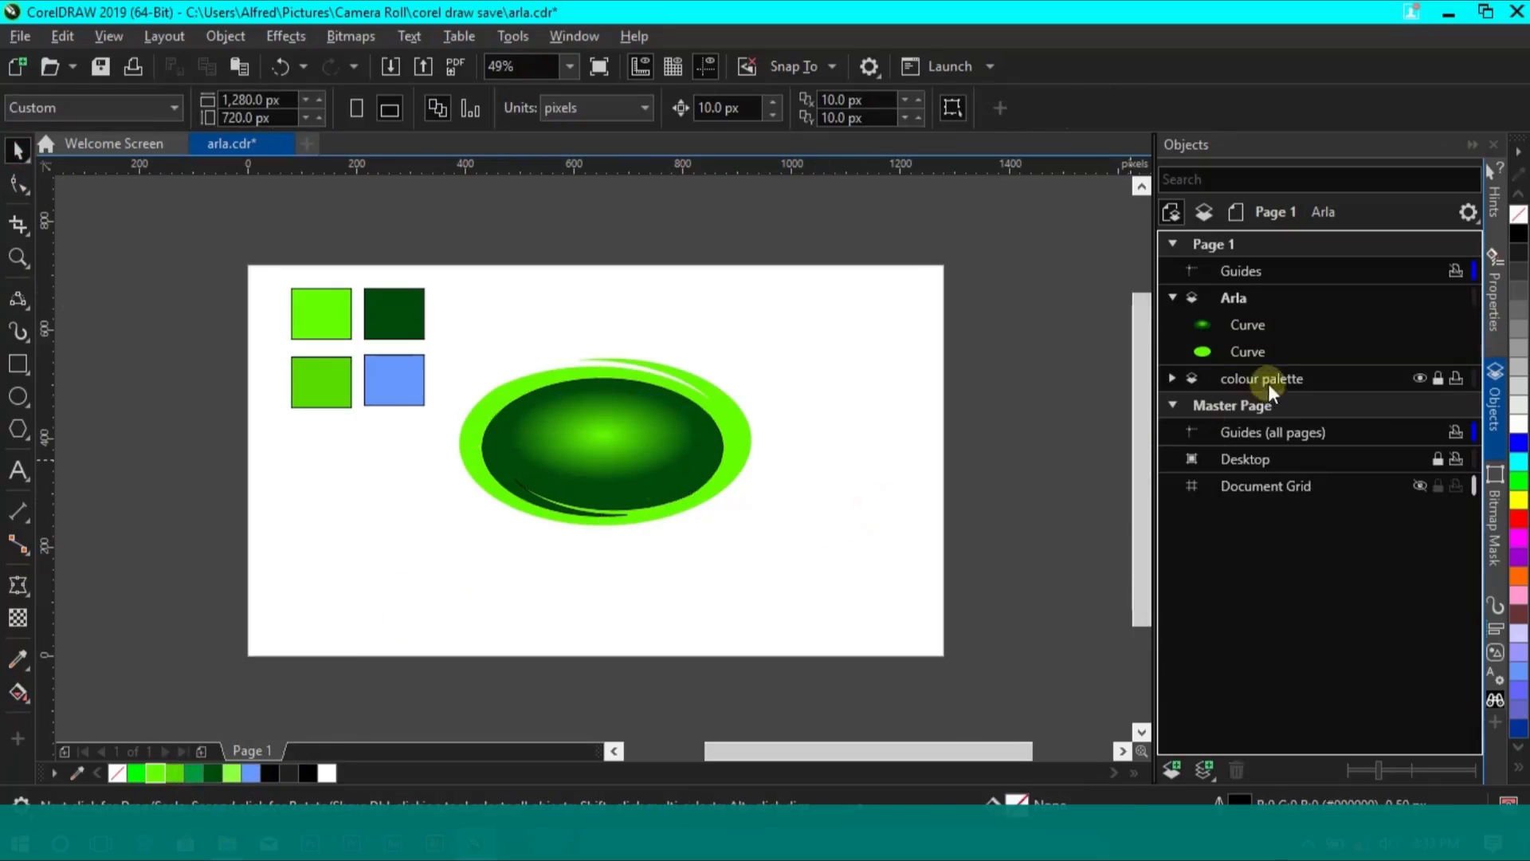
# Unlock and delete the colour palette layer, and save the drawing
pyautogui.click(1434, 380)
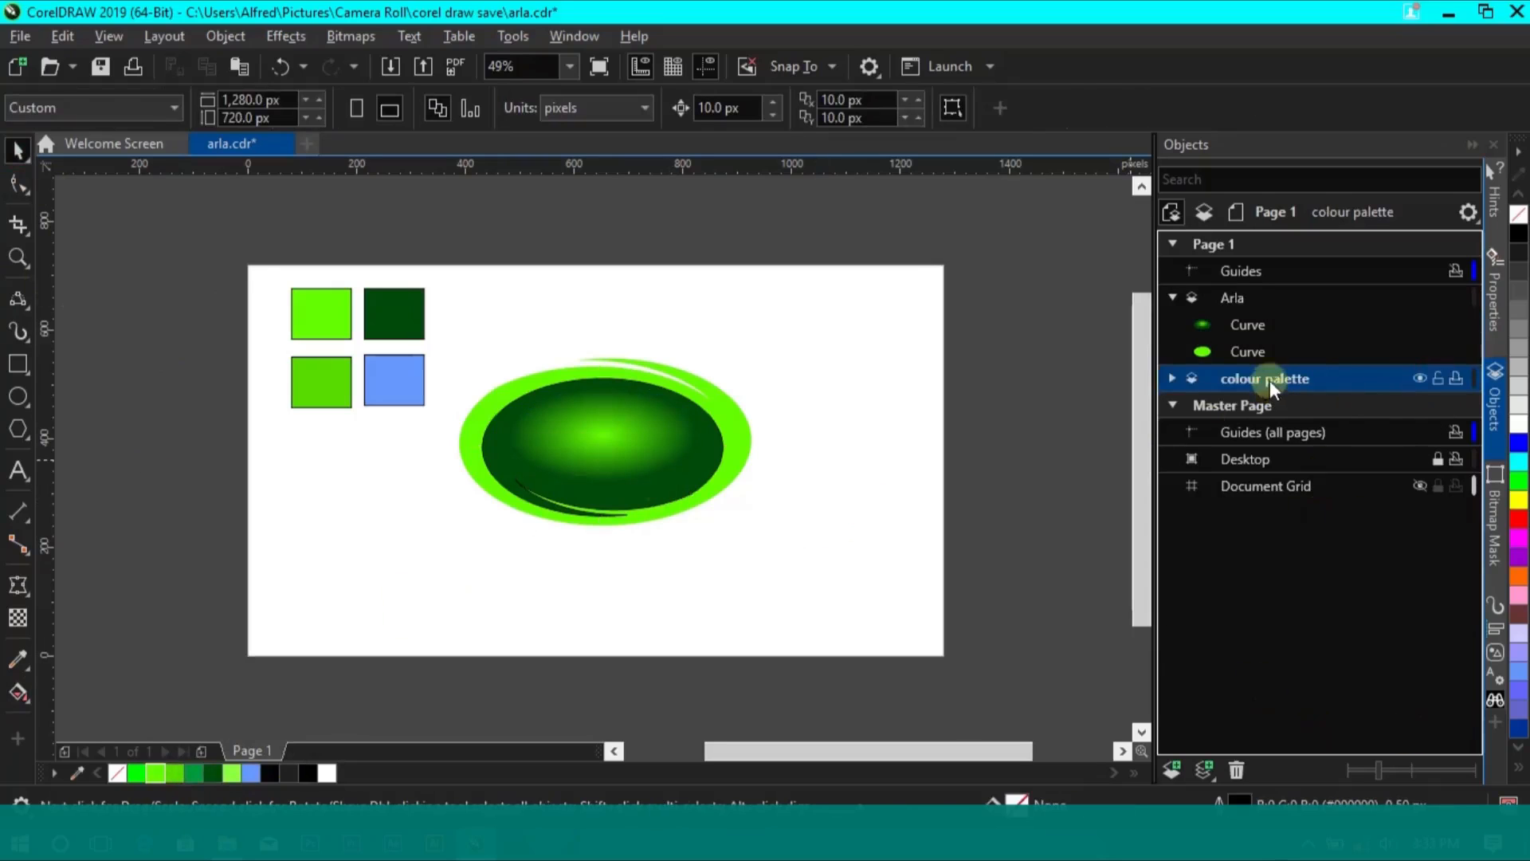
pyautogui.press('Delete')
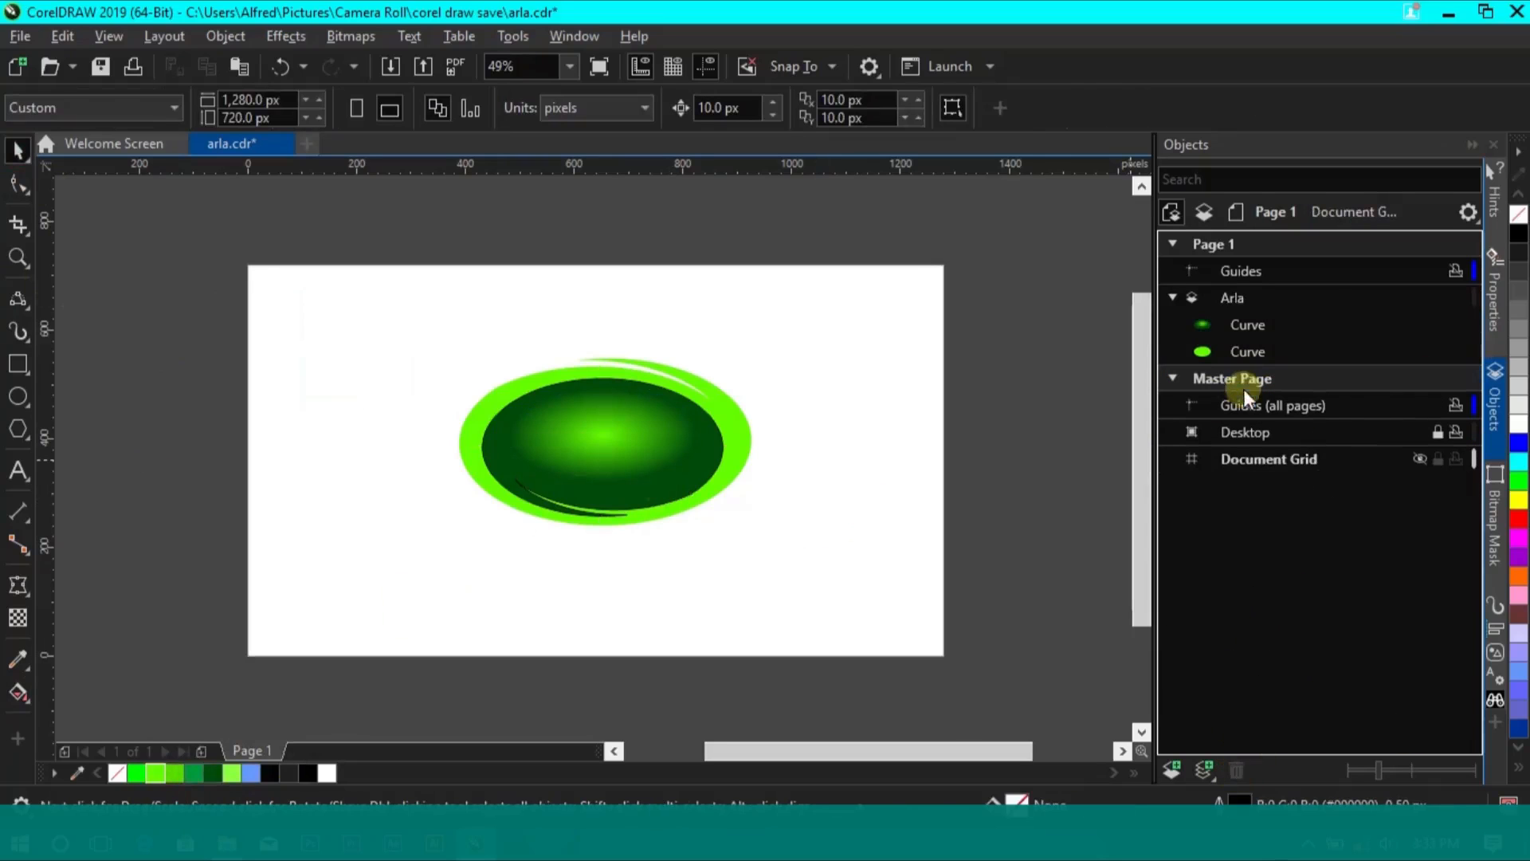
pyautogui.click(686, 488)
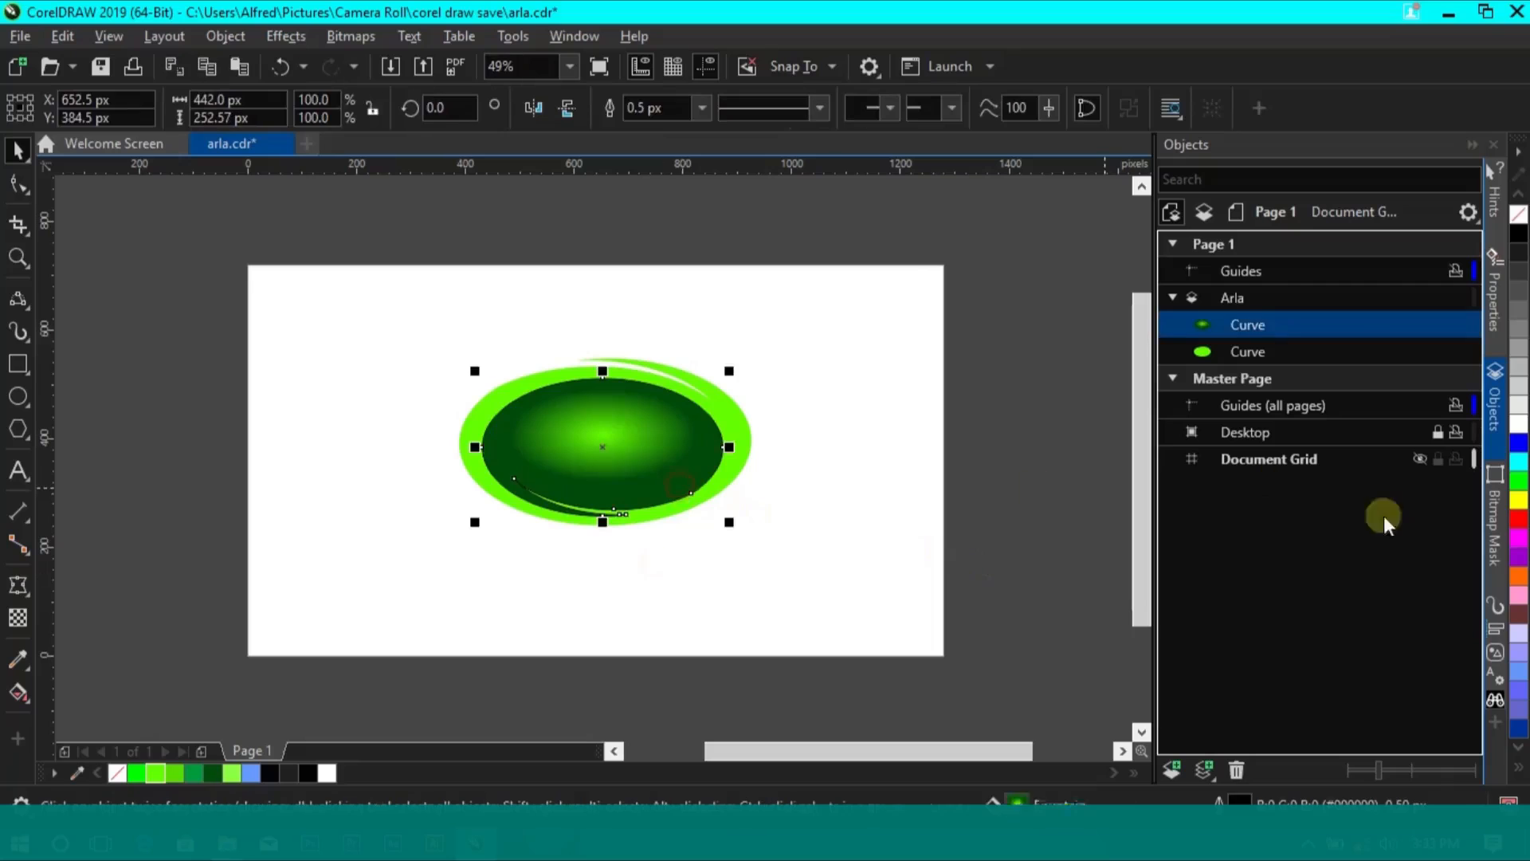
pyautogui.click(924, 365)
pyautogui.hotkey('ctrl', 's')
# Duplicate the outer green oval with the copy offset about 10 px left and 4 px down
pyautogui.click(732, 443)
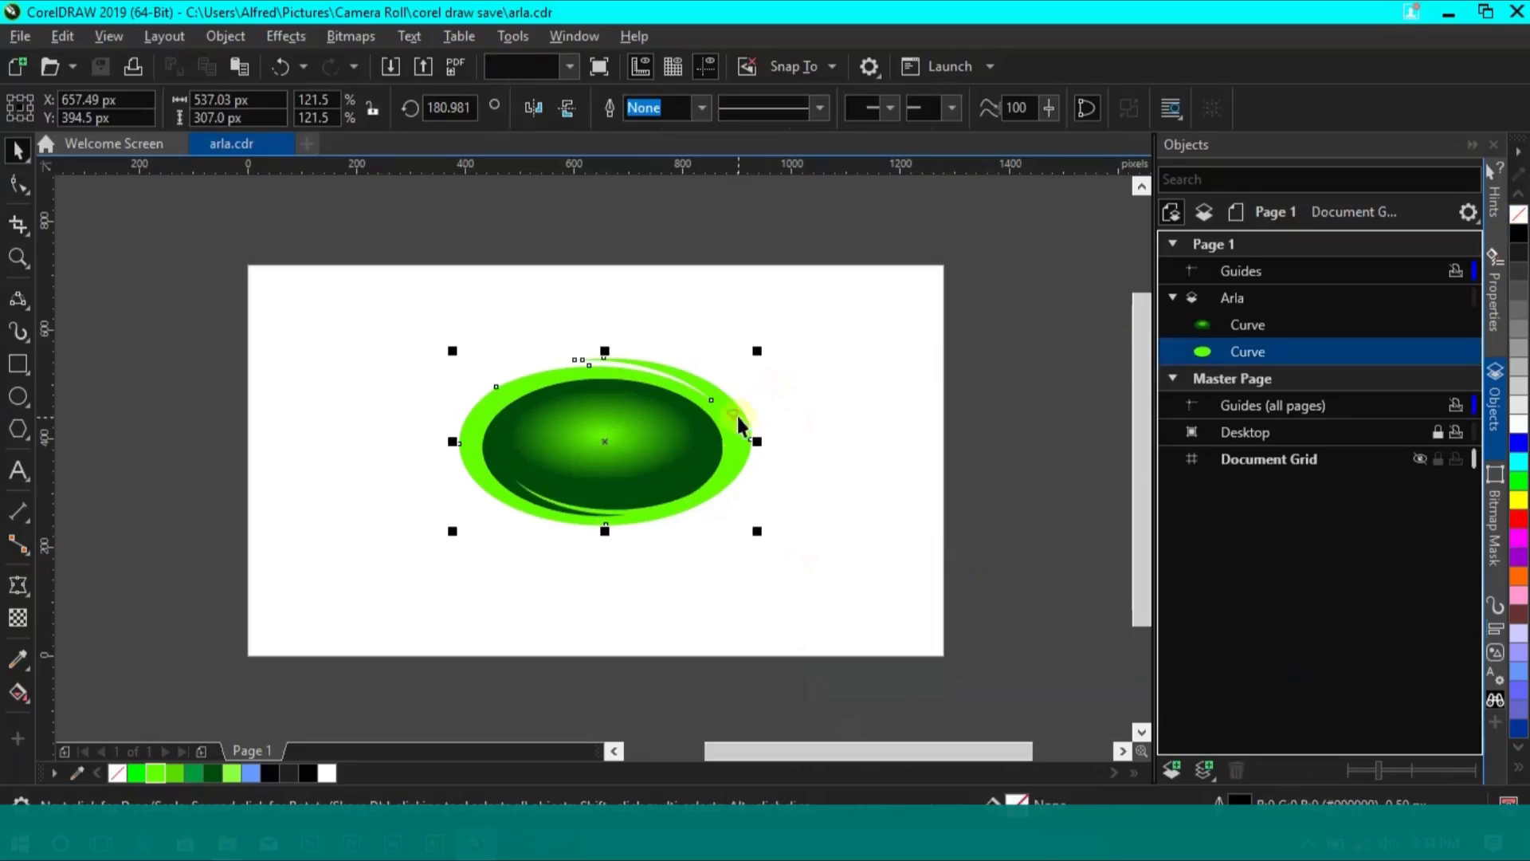
pyautogui.moveTo(603, 440); pyautogui.dragTo(596, 441)
pyautogui.hotkey('ctrl', 'pageup')
# Send the copied green oval to the back of the layer and fill it with the sampled blue
pyautogui.rightClick(707, 447)
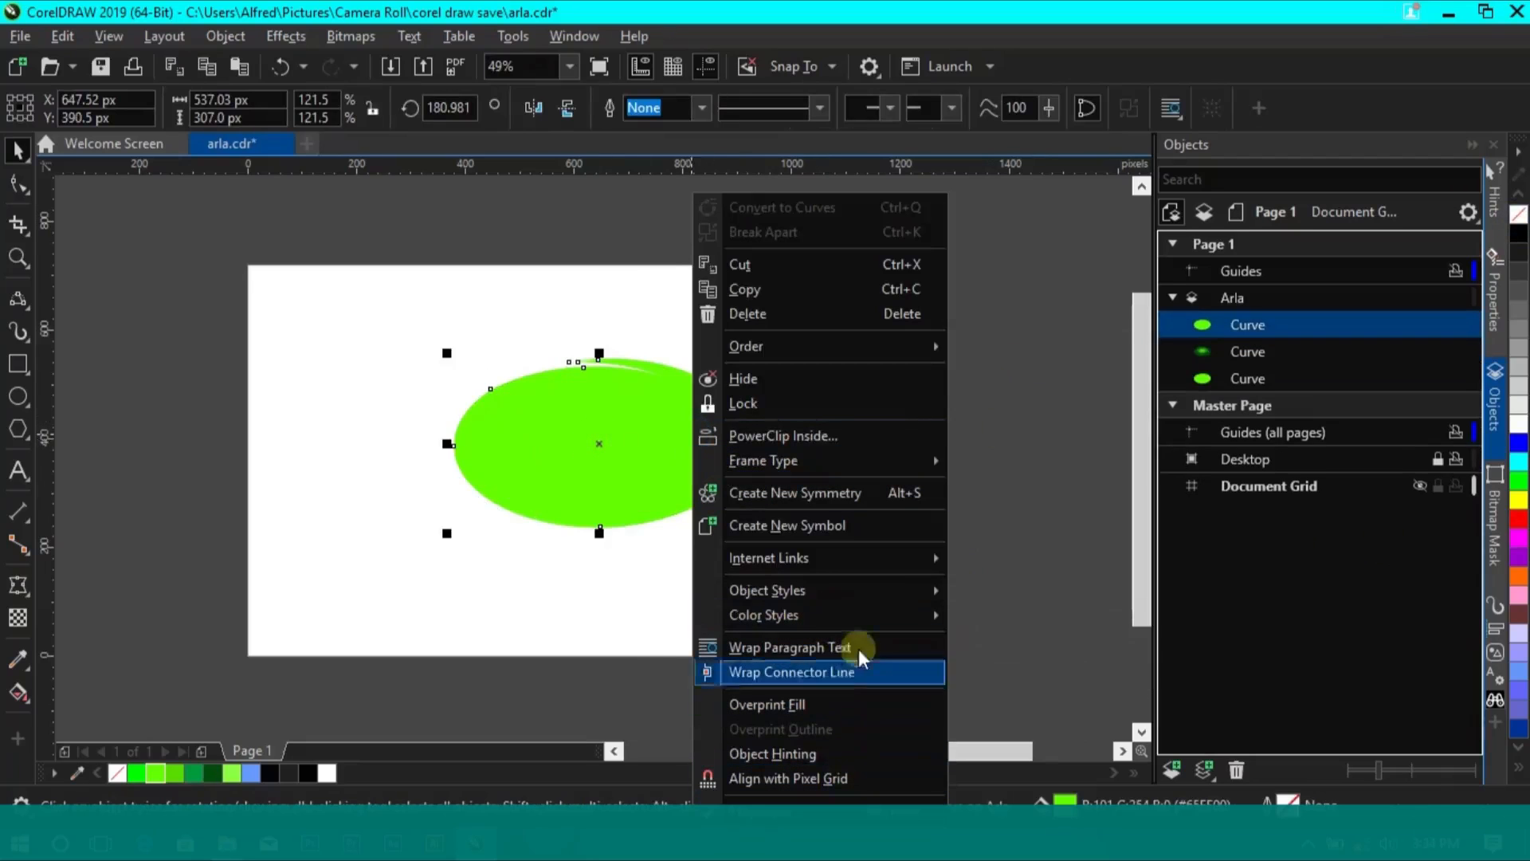
pyautogui.moveTo(872, 346)
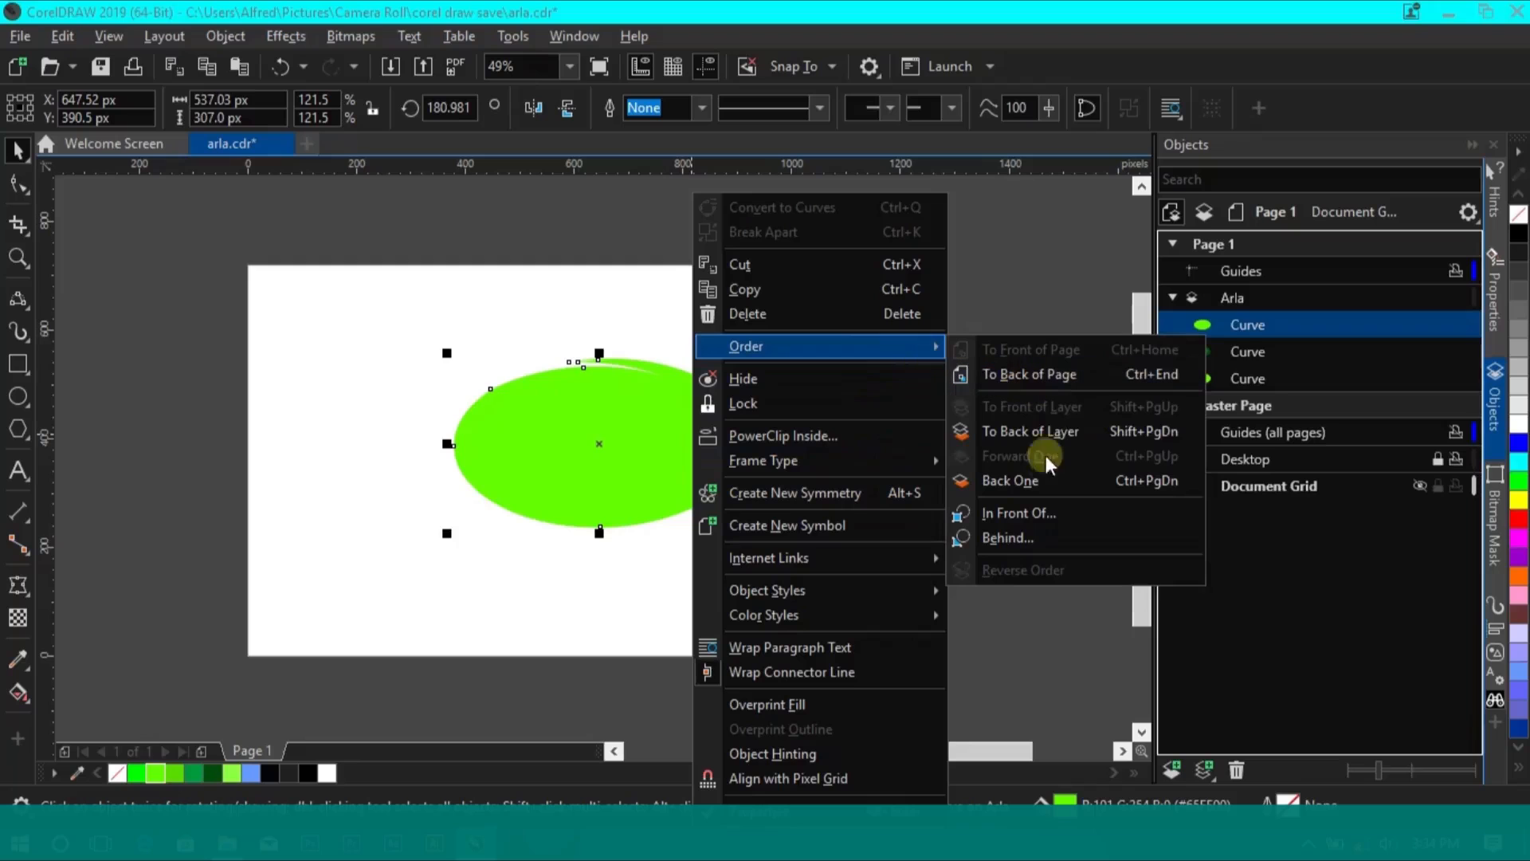
pyautogui.click(1053, 432)
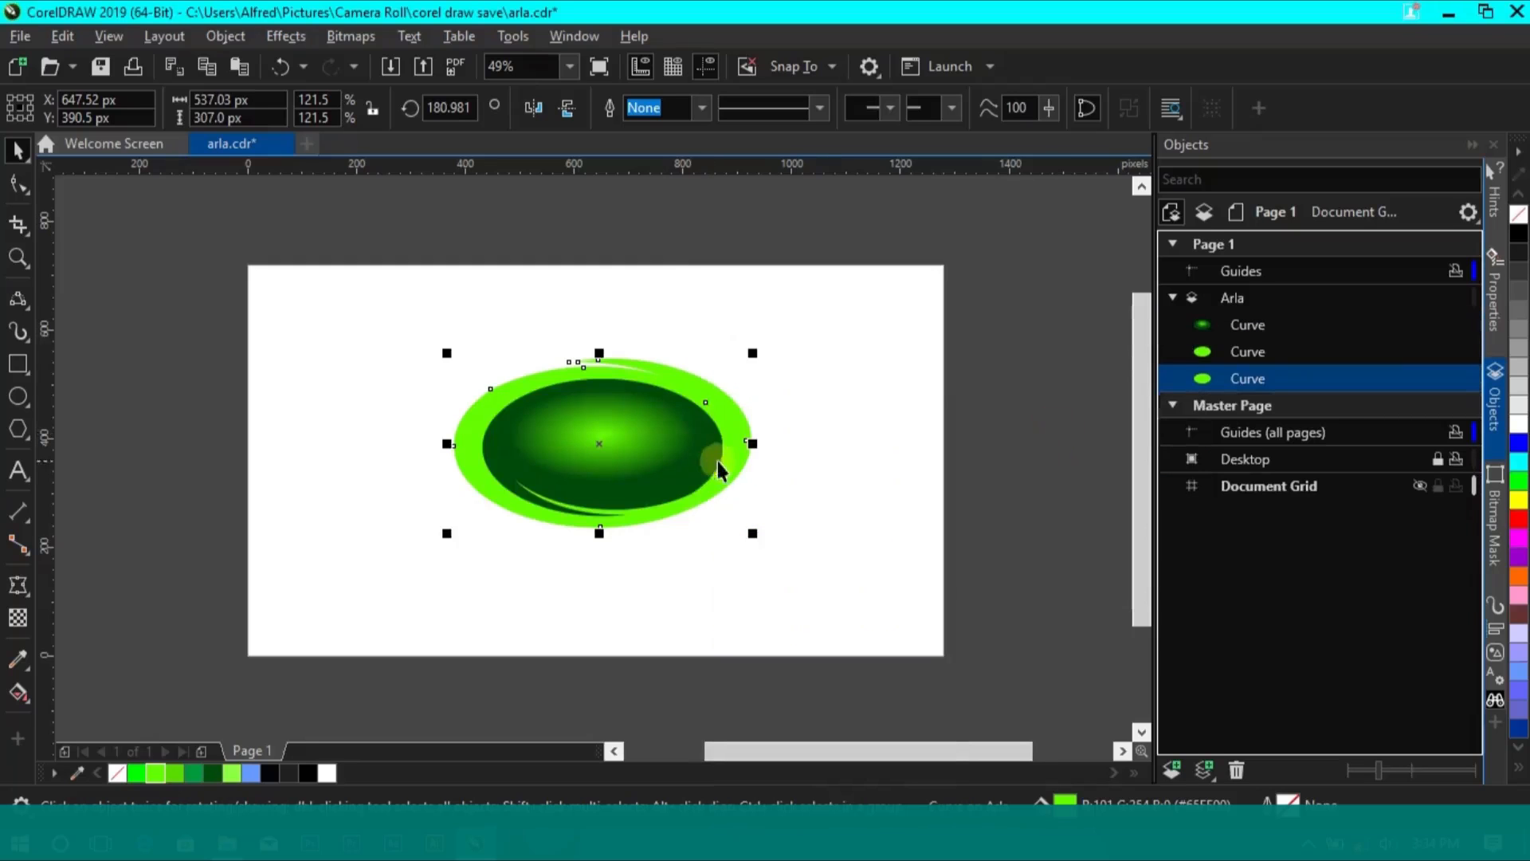
pyautogui.click(251, 773)
pyautogui.click(792, 578)
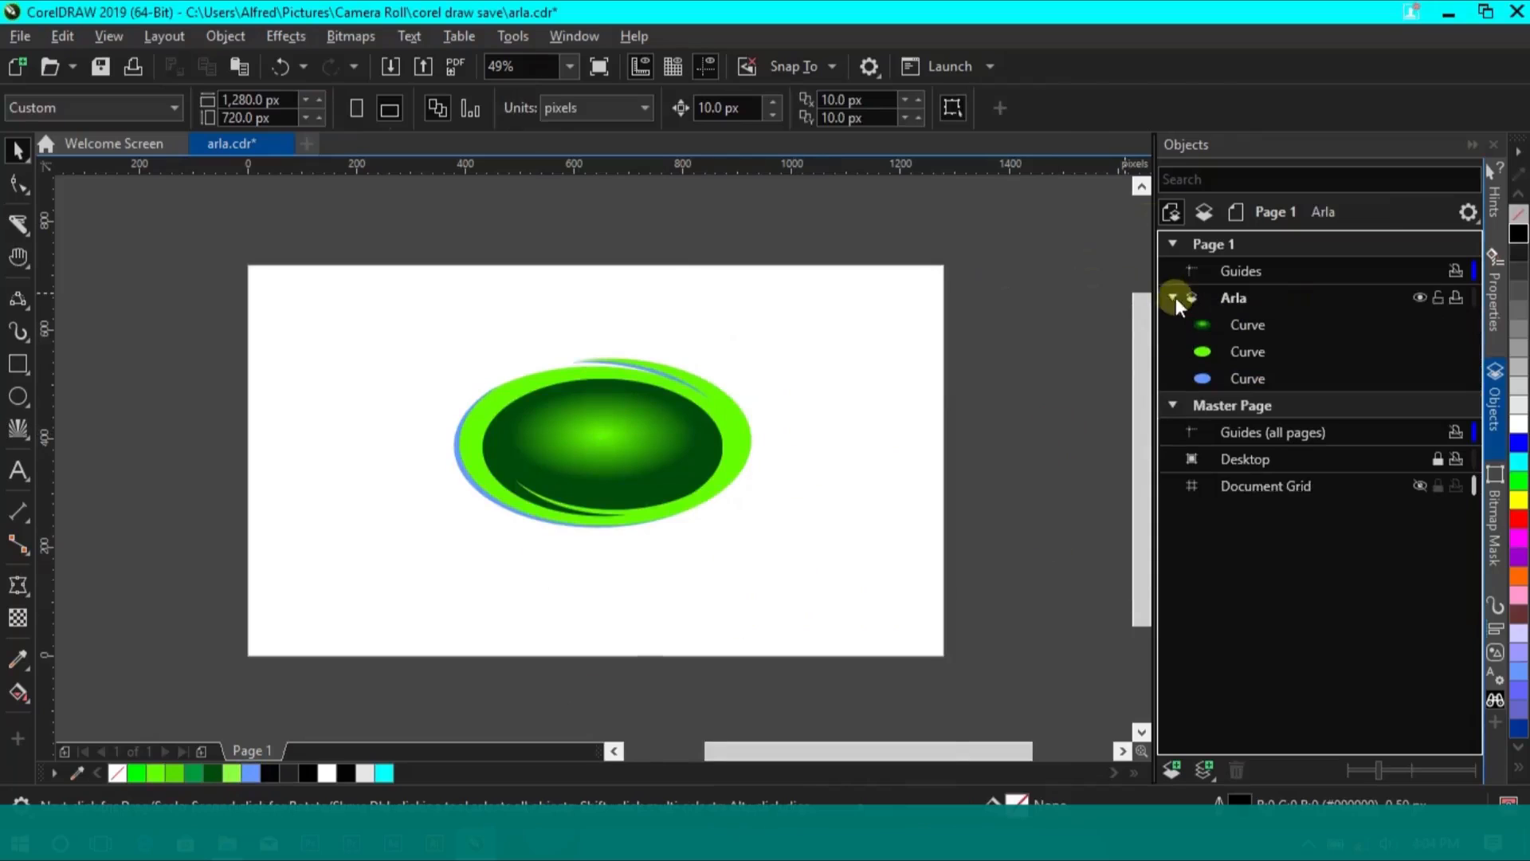
# Collapse and lock the Arla layer, and add a new layer named text
pyautogui.click(1174, 297)
pyautogui.click(1438, 298)
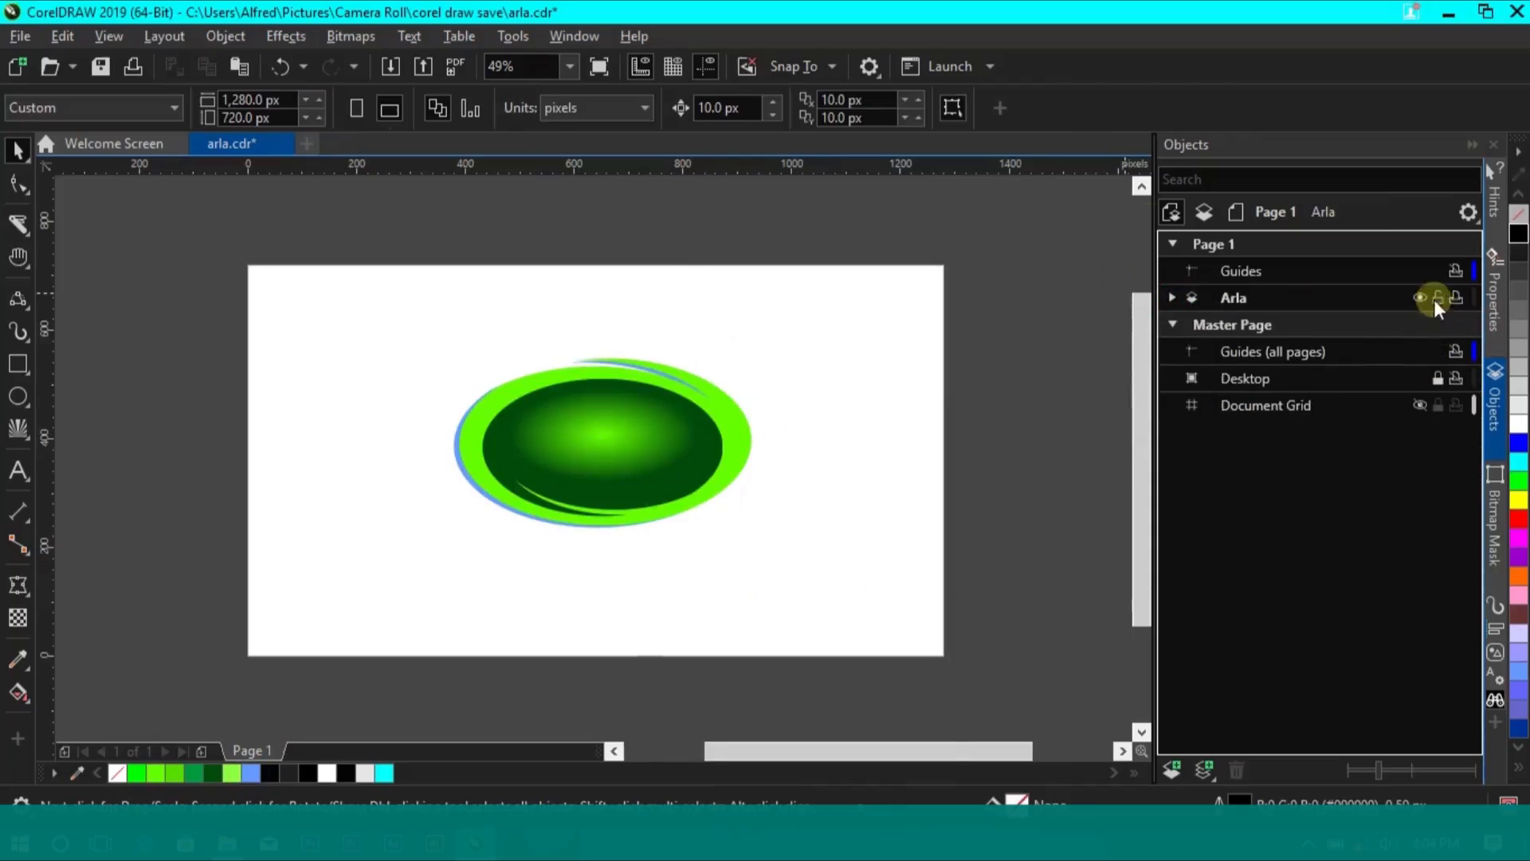
pyautogui.click(1171, 769)
pyautogui.doubleClick(1240, 298)
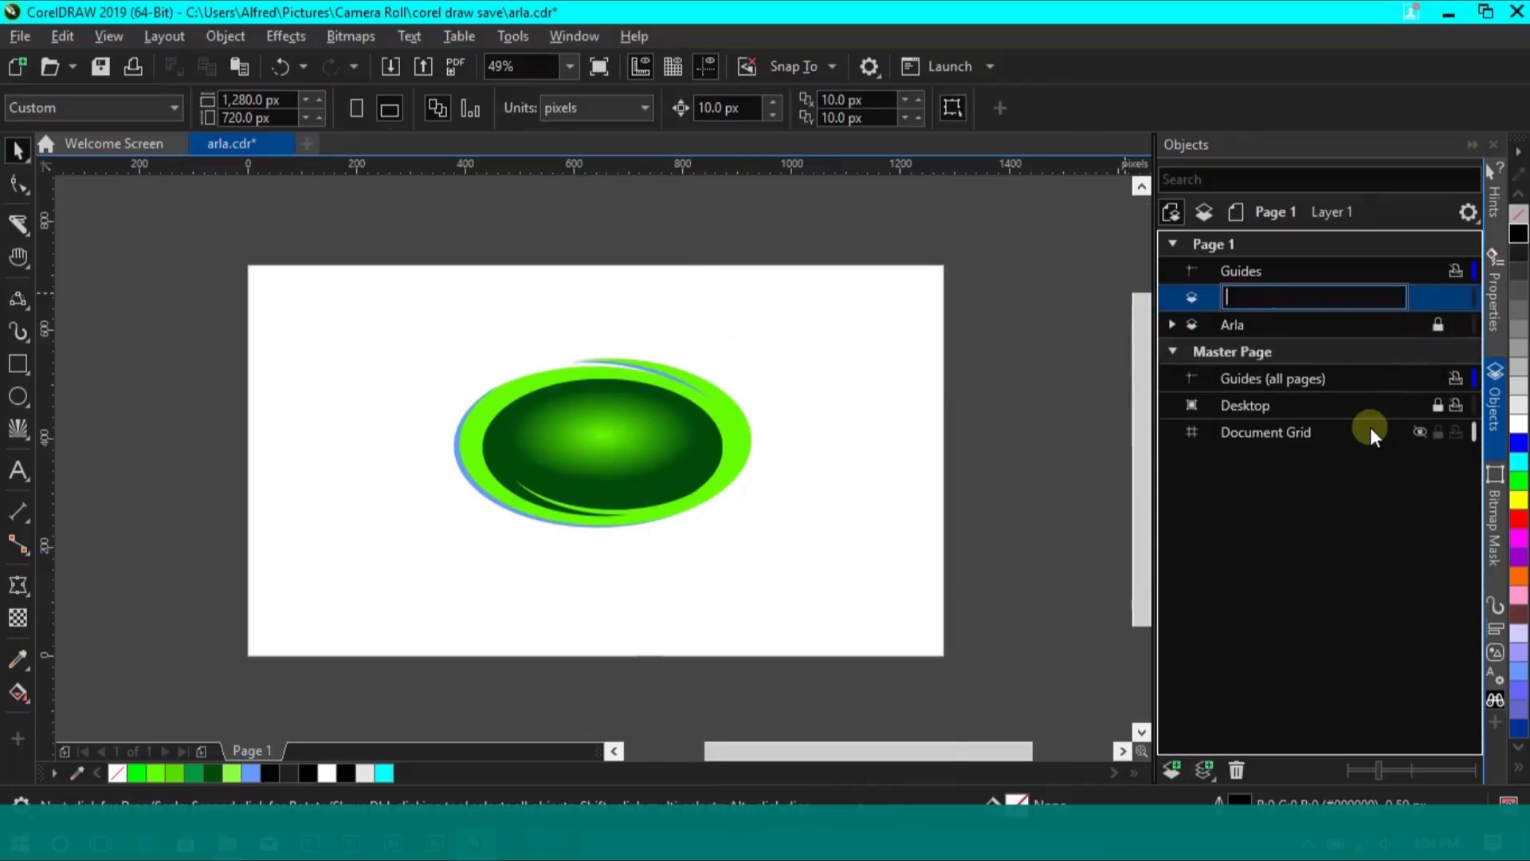
pyautogui.write('text')
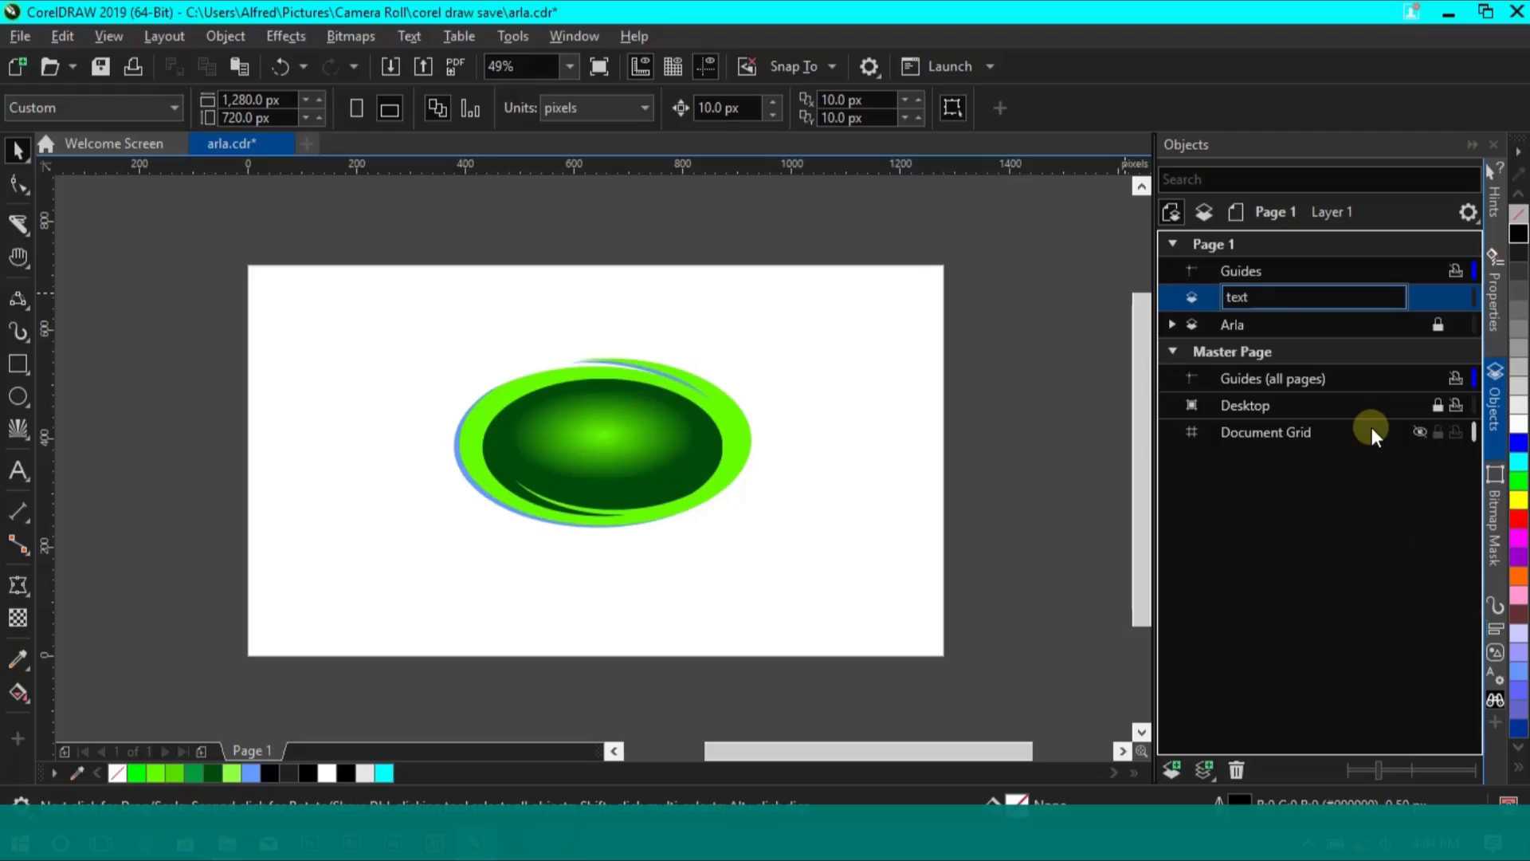
pyautogui.press('Return')
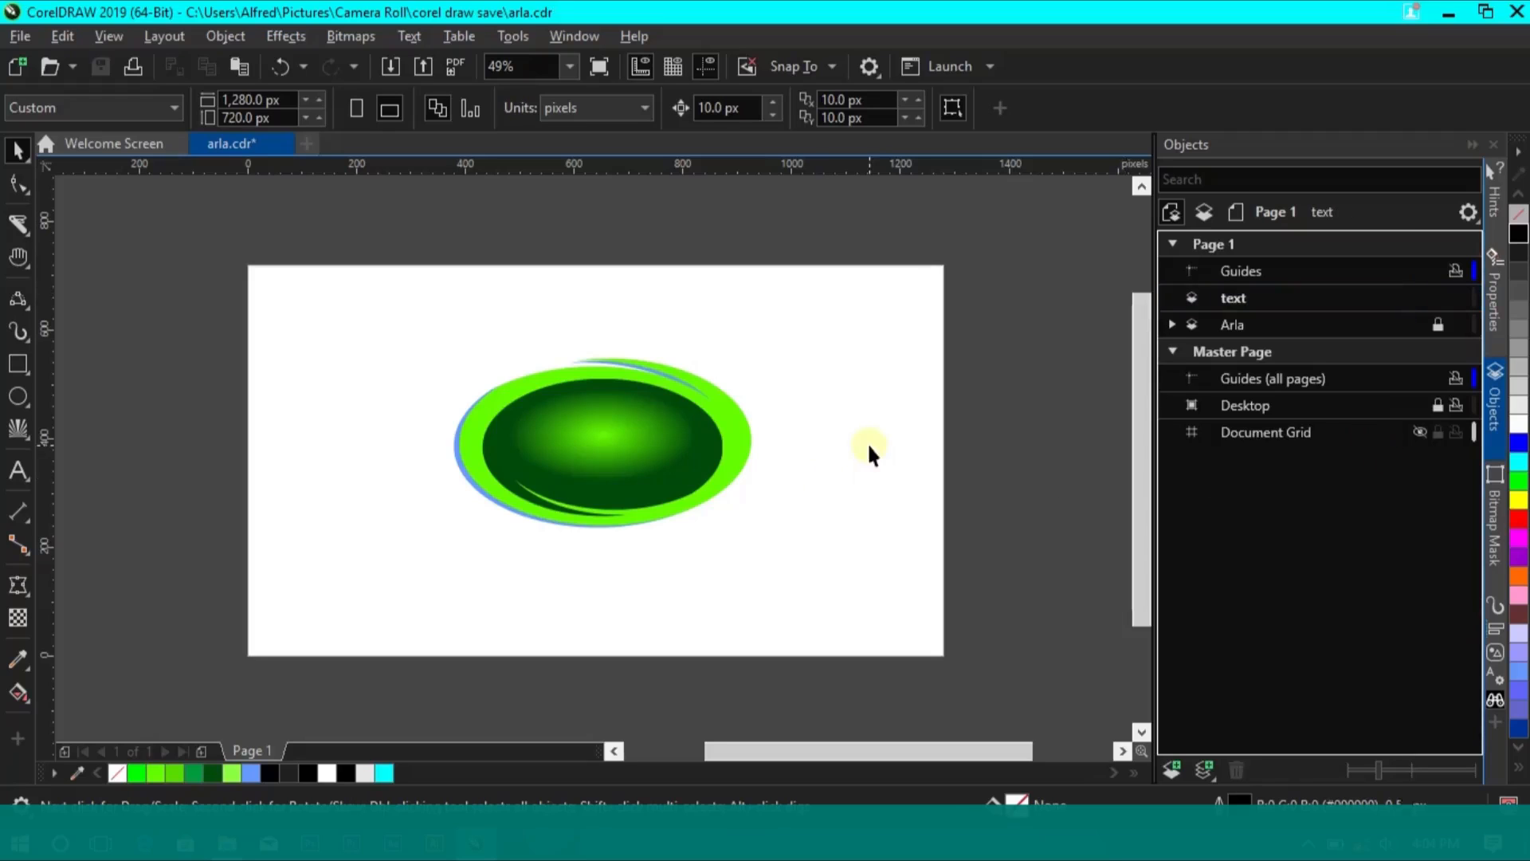
# Add the artistic text "Arla" at 100 pt in the empty area at the page's upper left
pyautogui.click(19, 470)
pyautogui.click(341, 342)
pyautogui.click(882, 108)
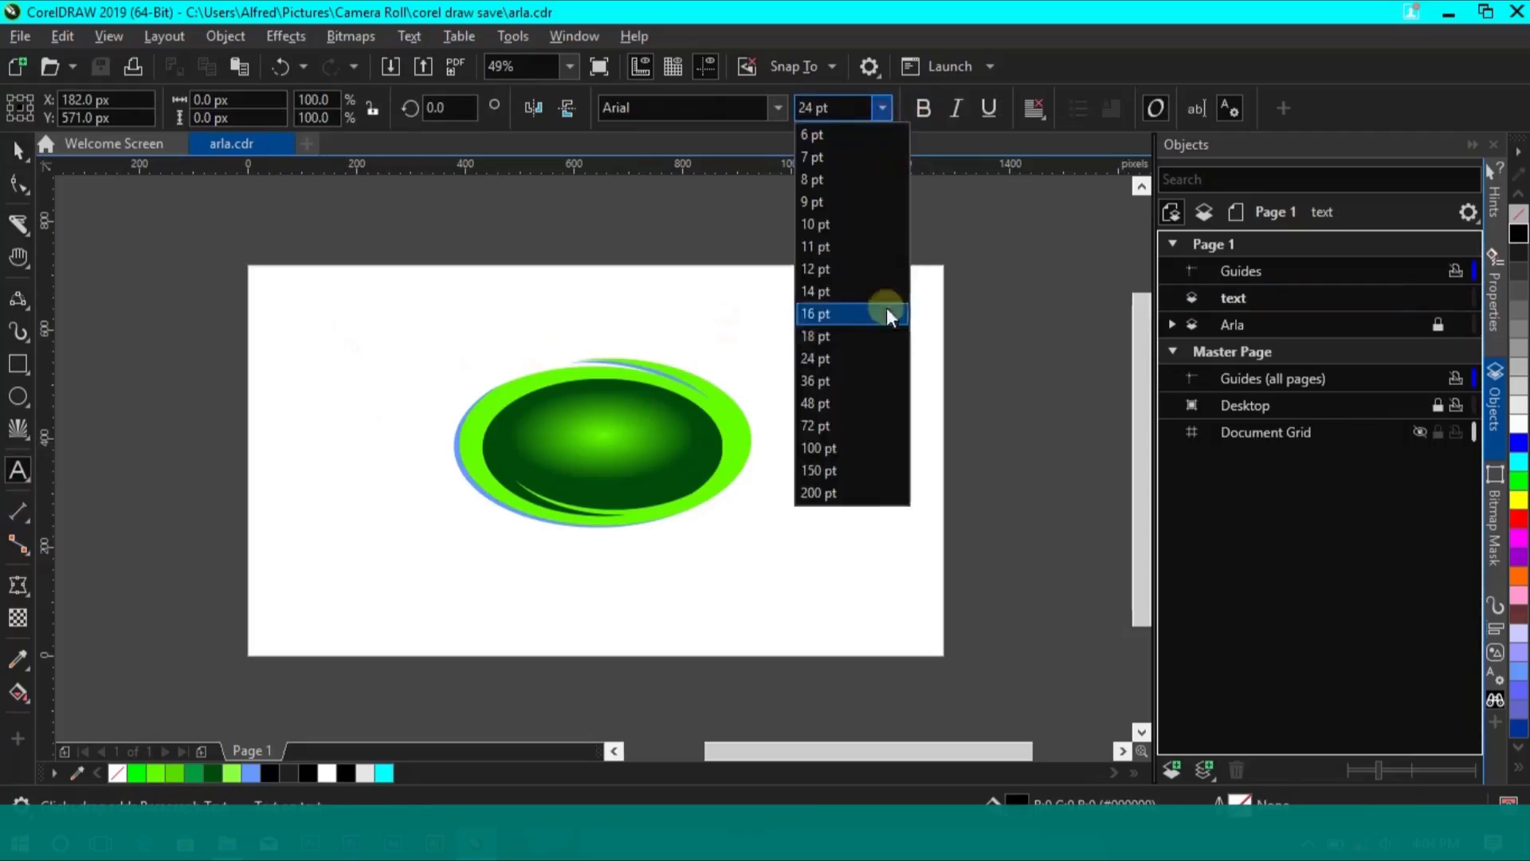
pyautogui.click(845, 354)
pyautogui.click(871, 113)
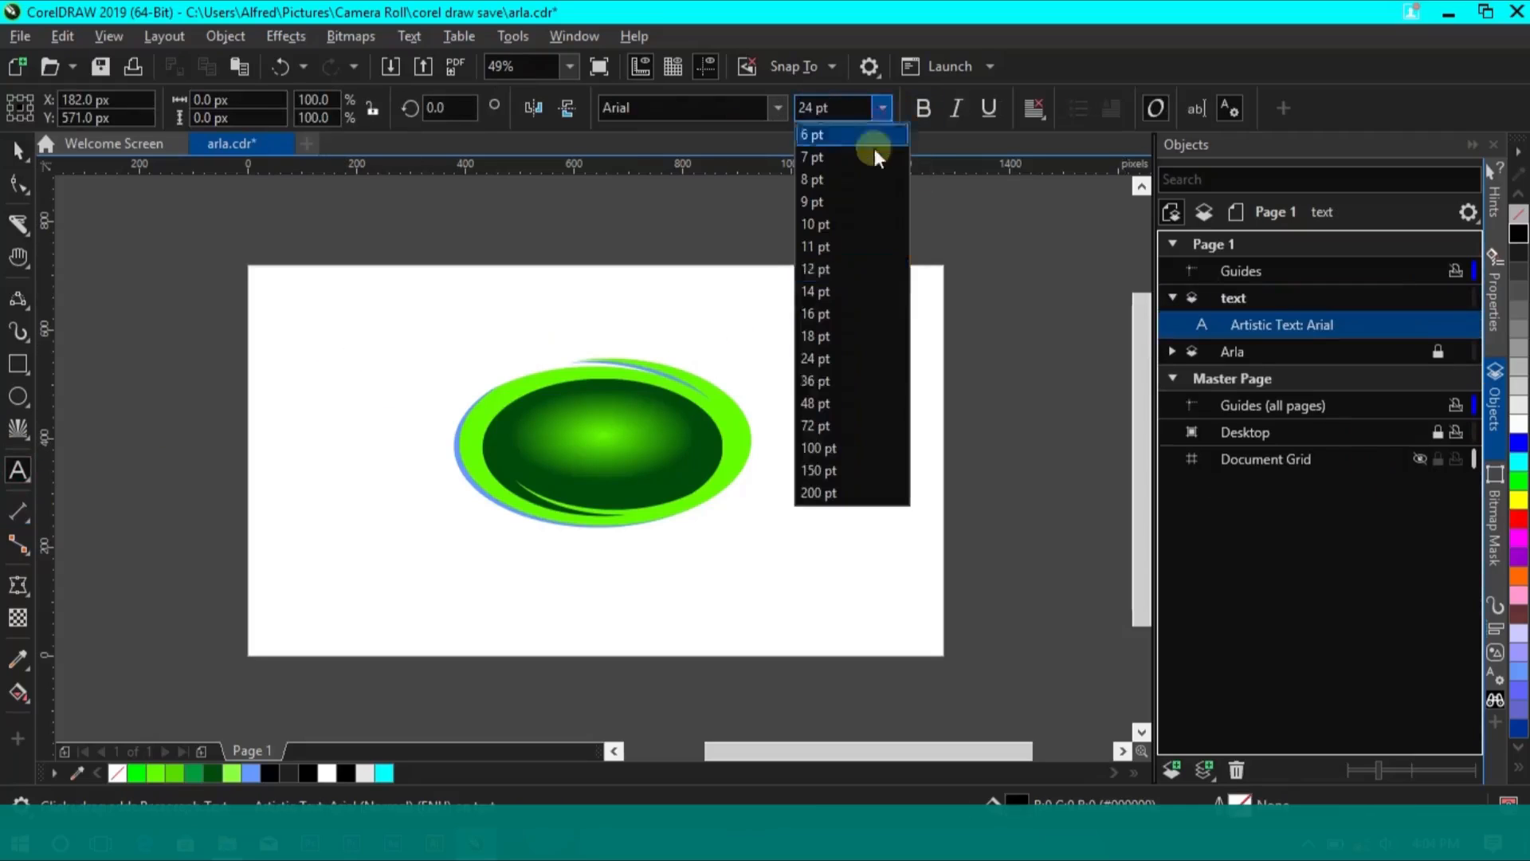
pyautogui.click(868, 446)
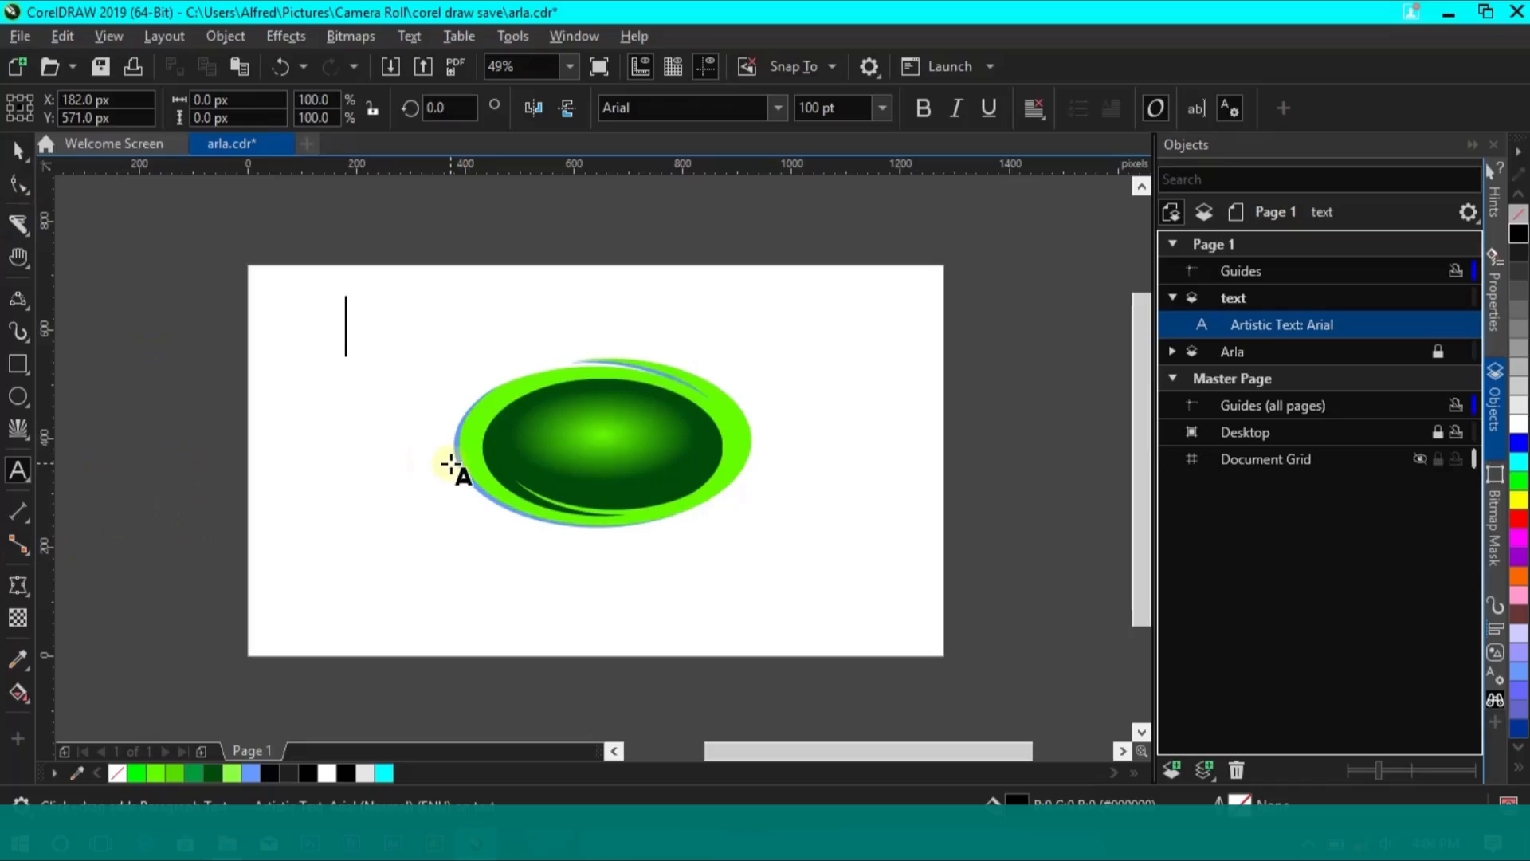
pyautogui.write('Arla')
pyautogui.hotkey('ctrl', 'space')
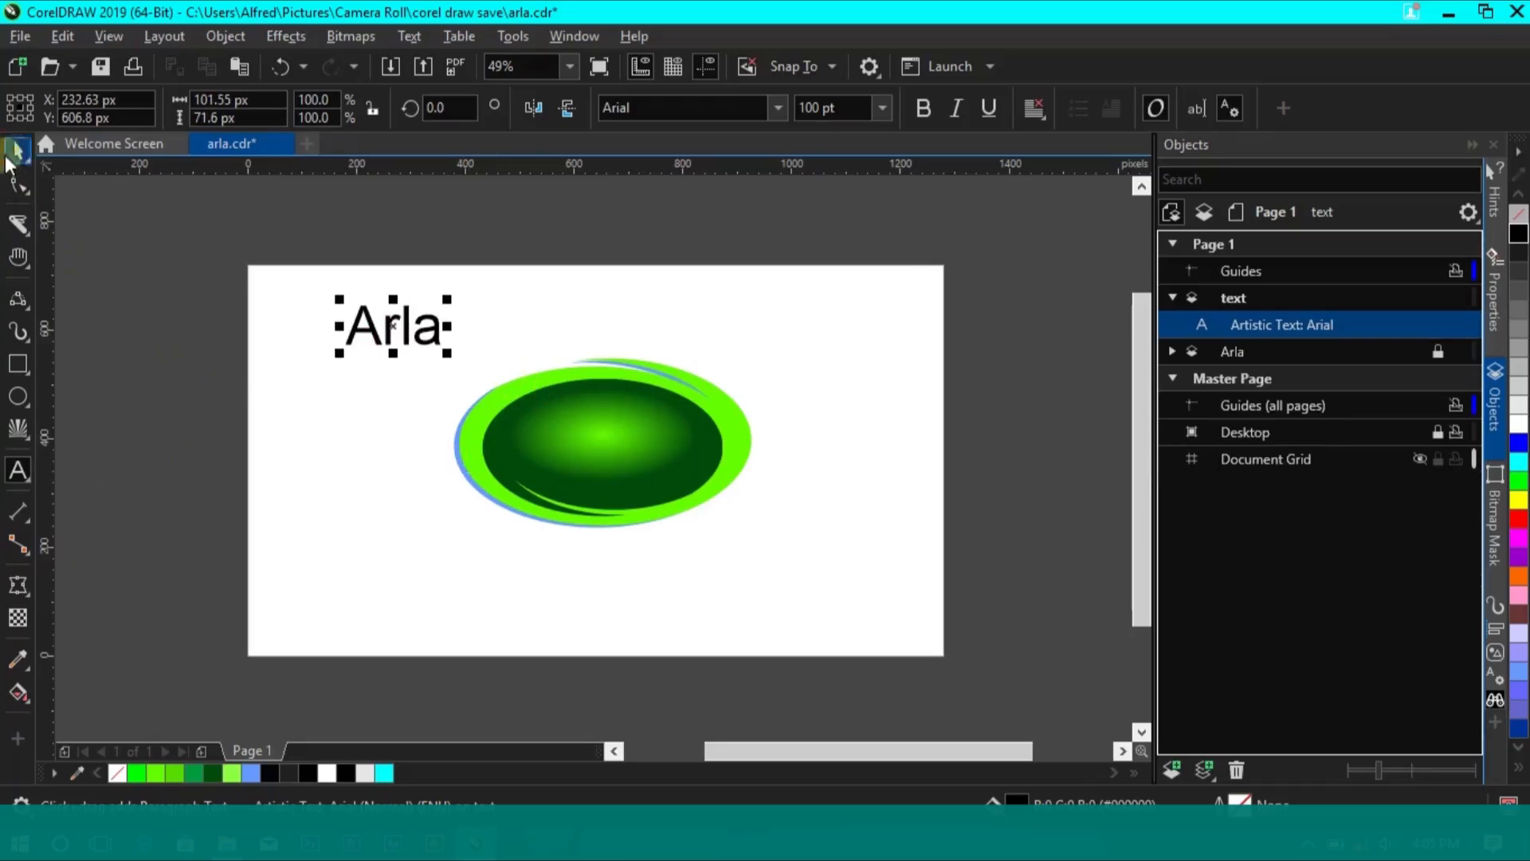
# Enlarge the Arla text to about 172 pt and set its font to Berlin Sans FB
pyautogui.moveTo(391, 322); pyautogui.dragTo(479, 428)
pyautogui.click(777, 108)
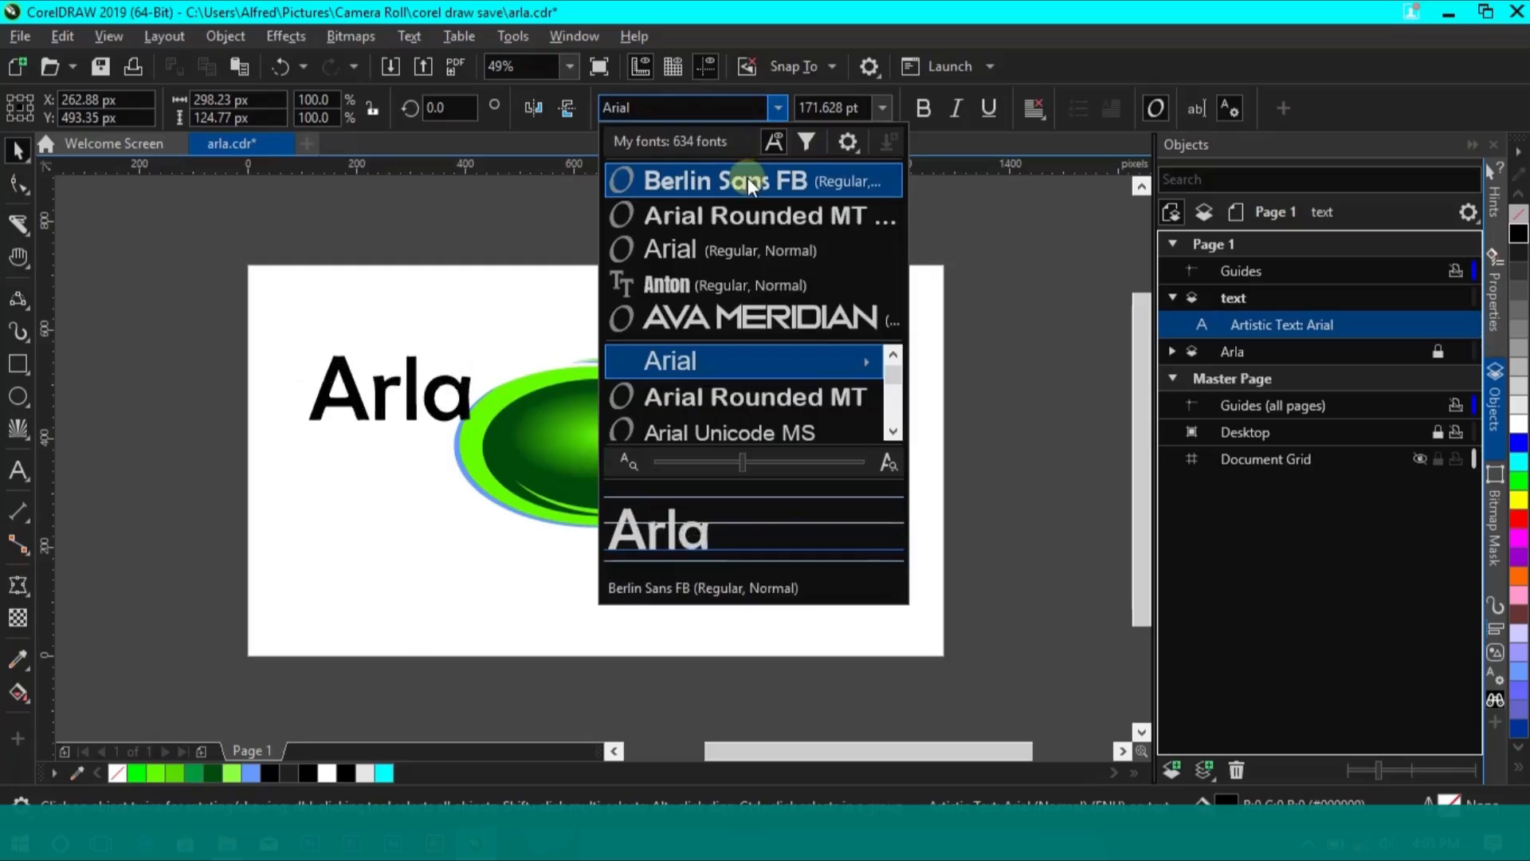
pyautogui.click(749, 177)
# Centre the Arla text horizontally on the inner oval and tighten its letter spacing slightly
pyautogui.moveTo(385, 388); pyautogui.dragTo(596, 429)
pyautogui.click(18, 185)
pyautogui.moveTo(695, 470); pyautogui.dragTo(692, 469)
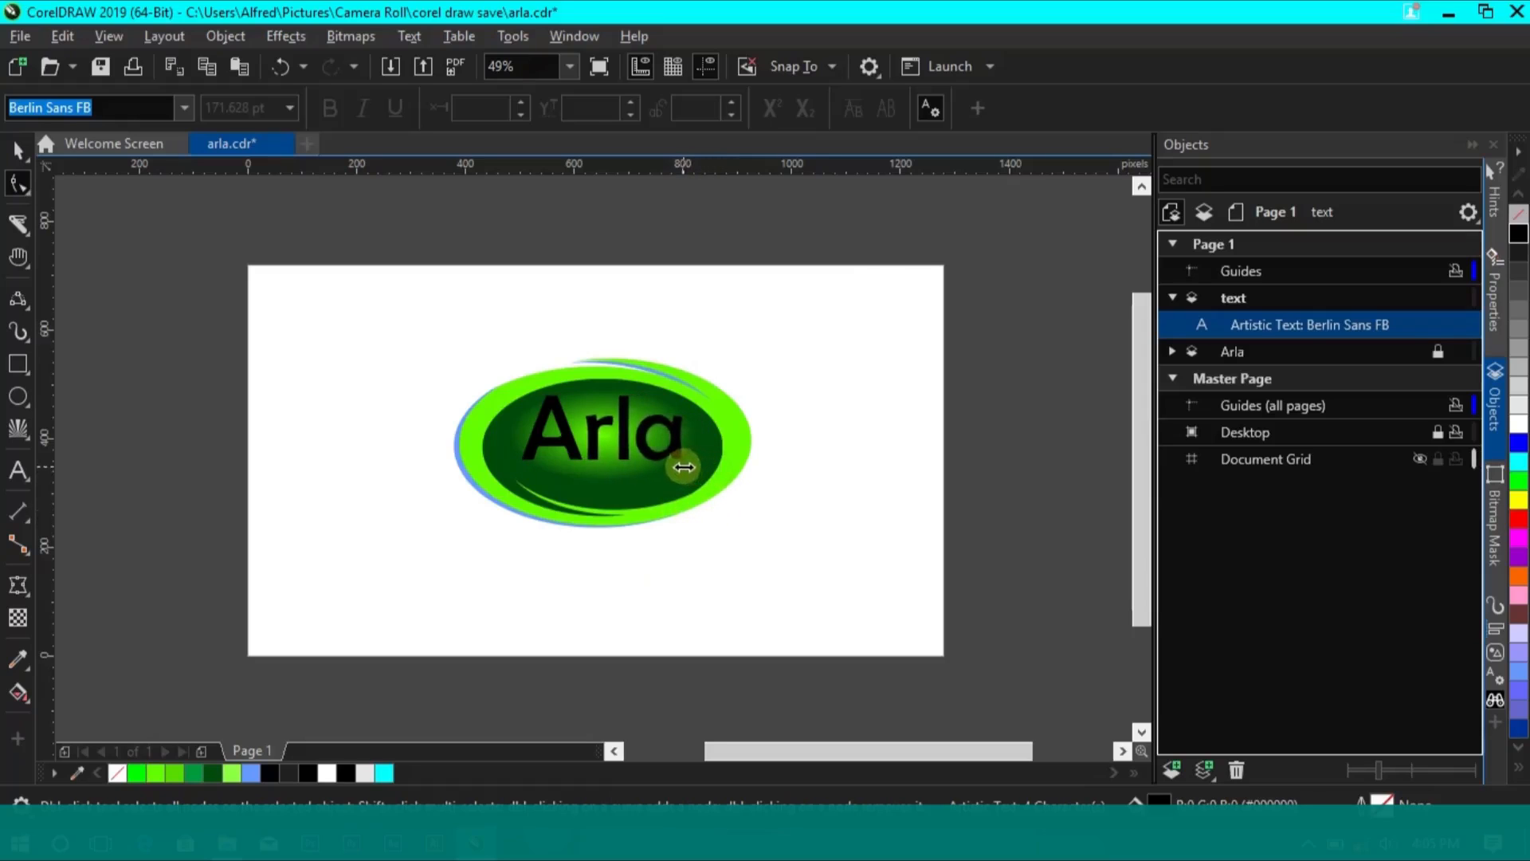
pyautogui.click(18, 147)
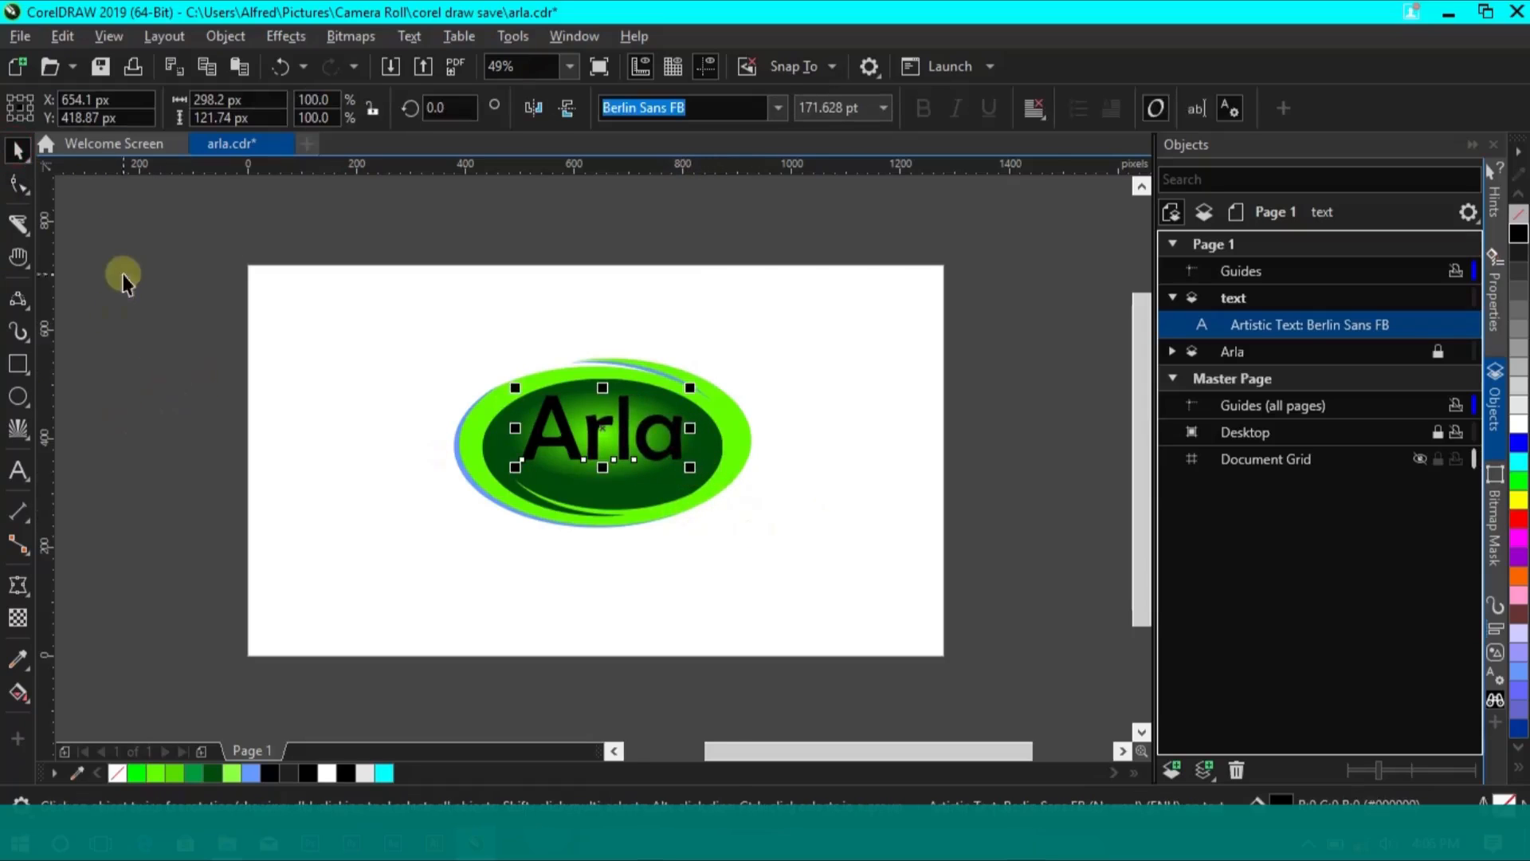
pyautogui.click(17, 585)
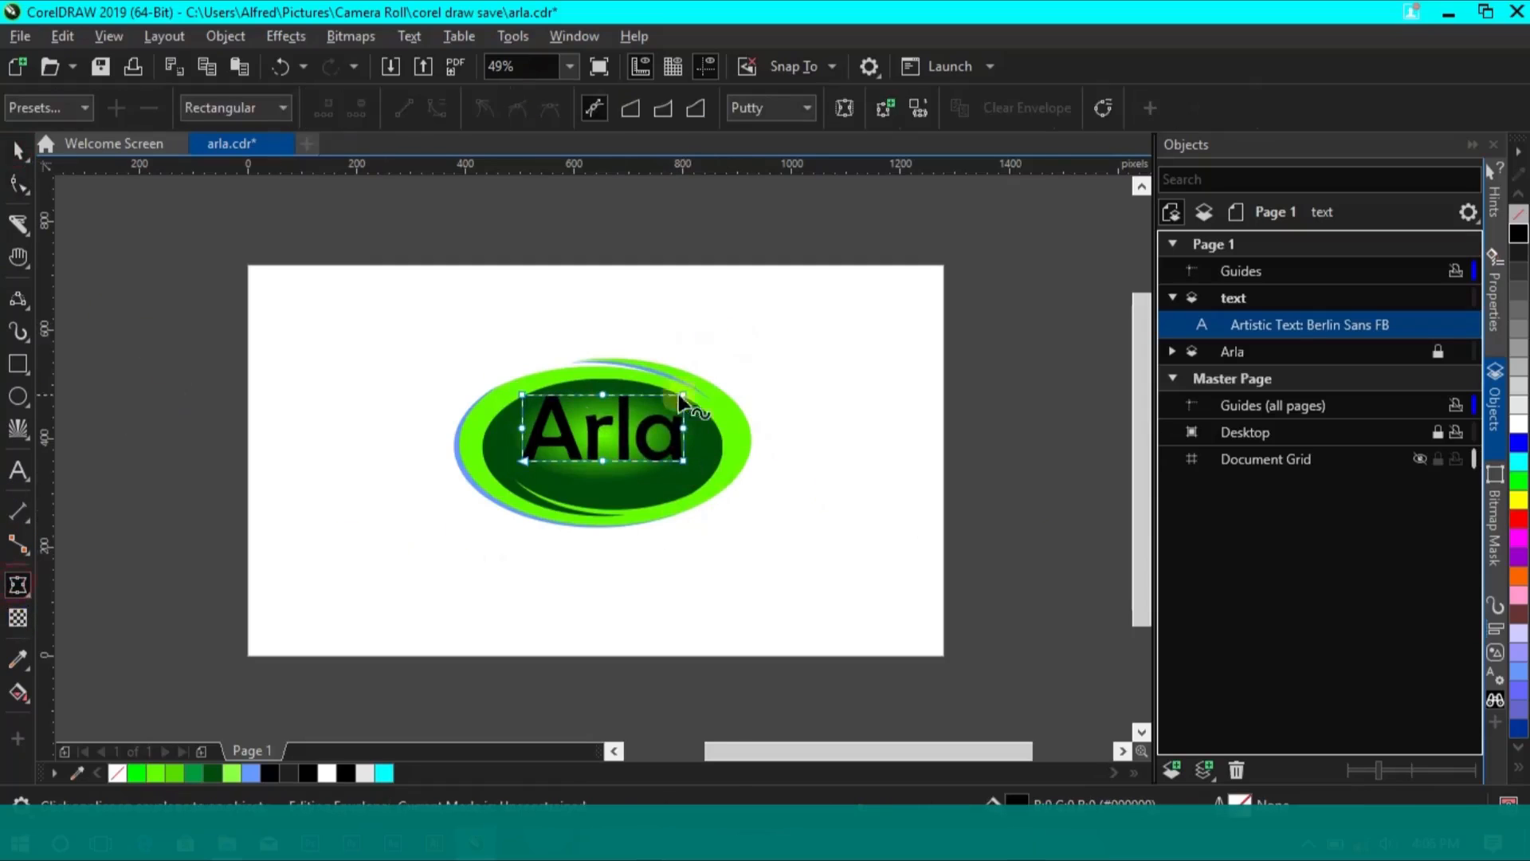
pyautogui.click(523, 395)
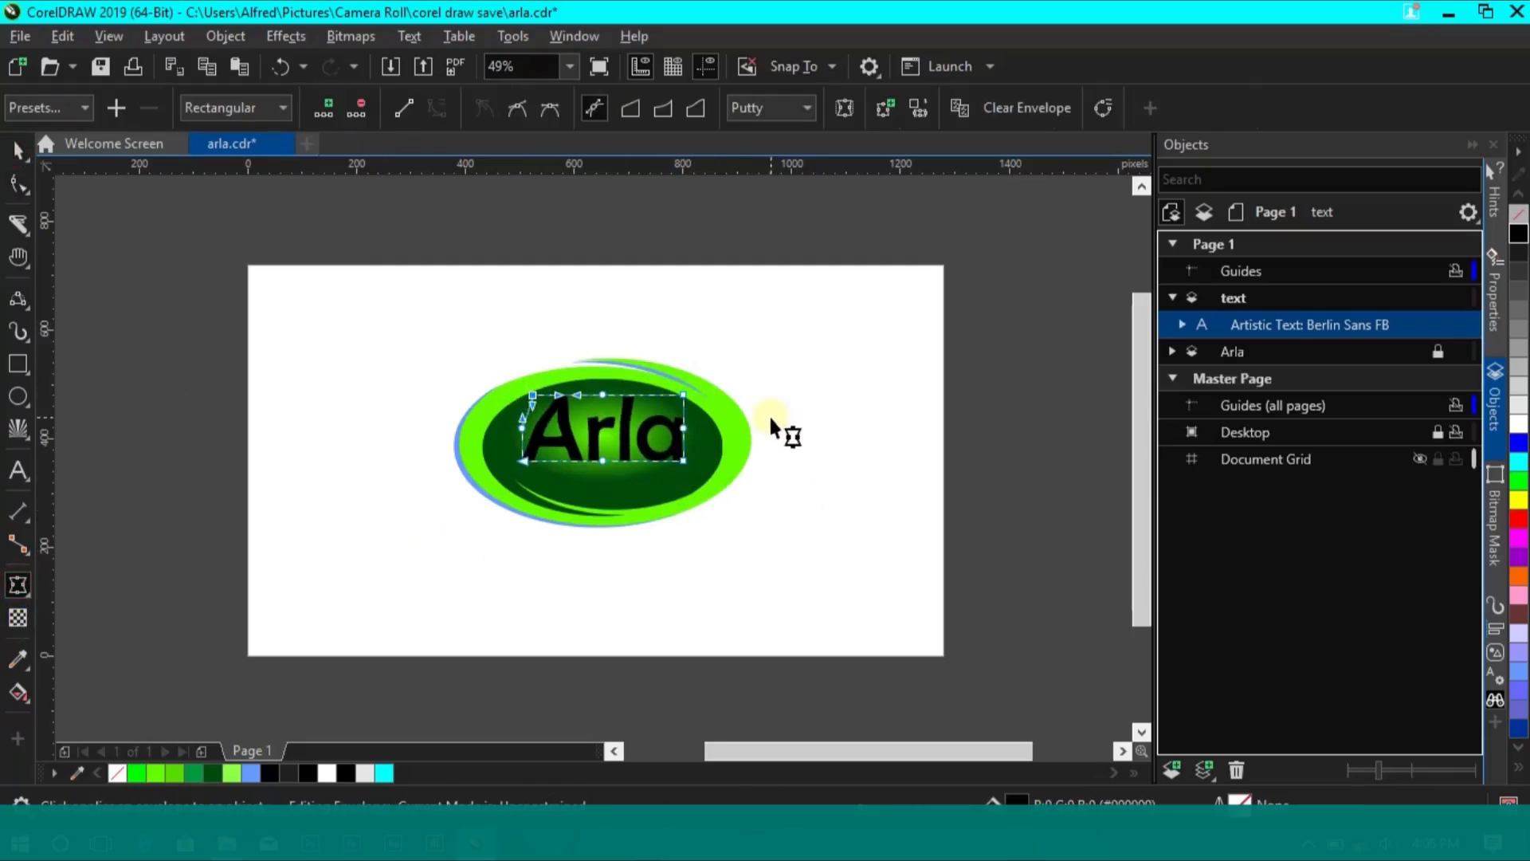
pyautogui.hotkey('ctrl', 'z')
pyautogui.moveTo(522, 428); pyautogui.dragTo(516, 428)
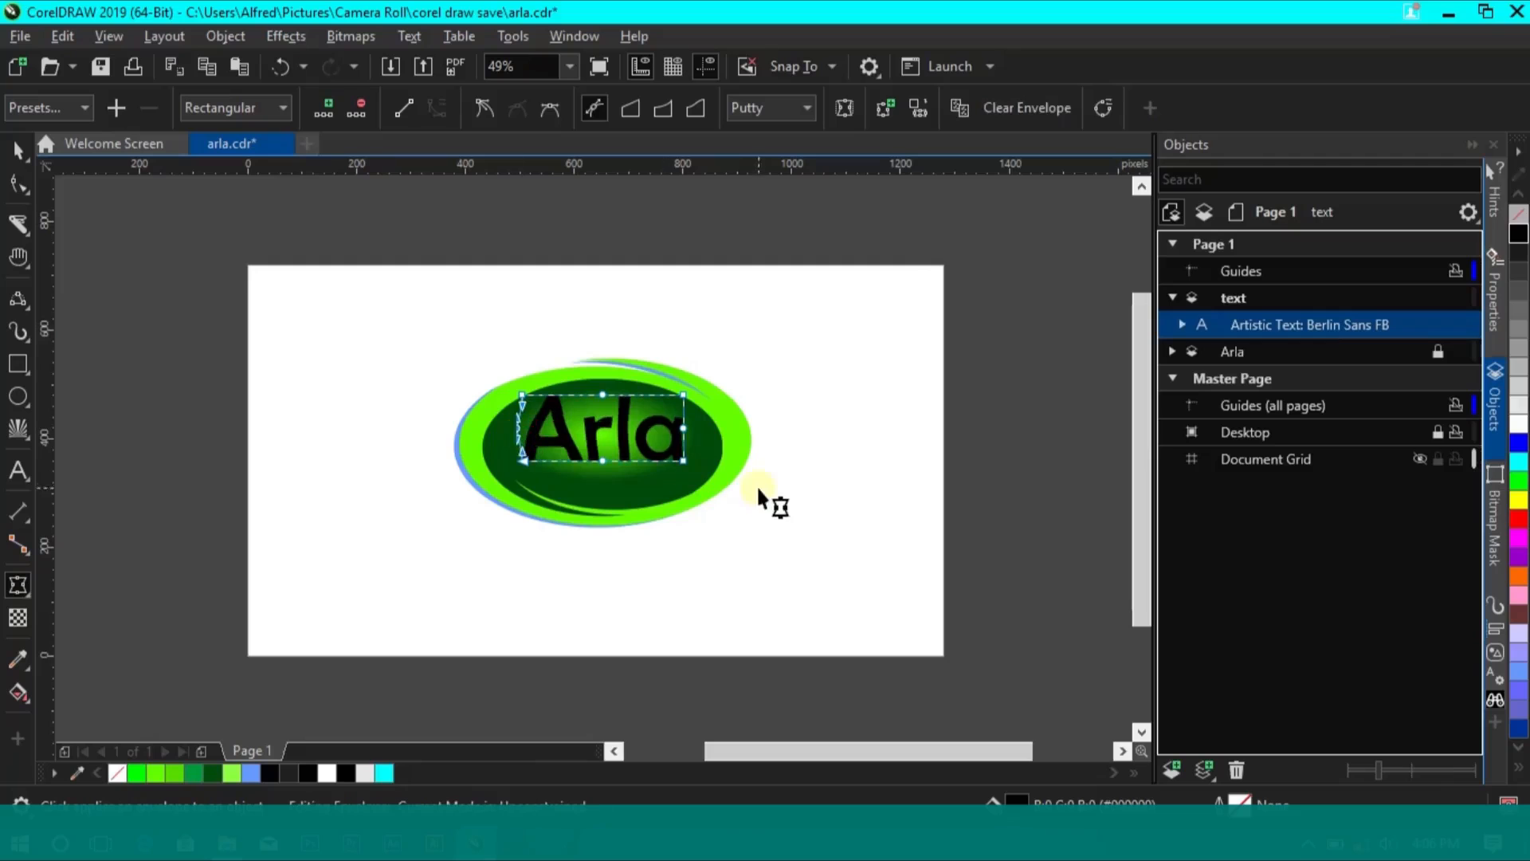
pyautogui.hotkey('ctrl', 'z')
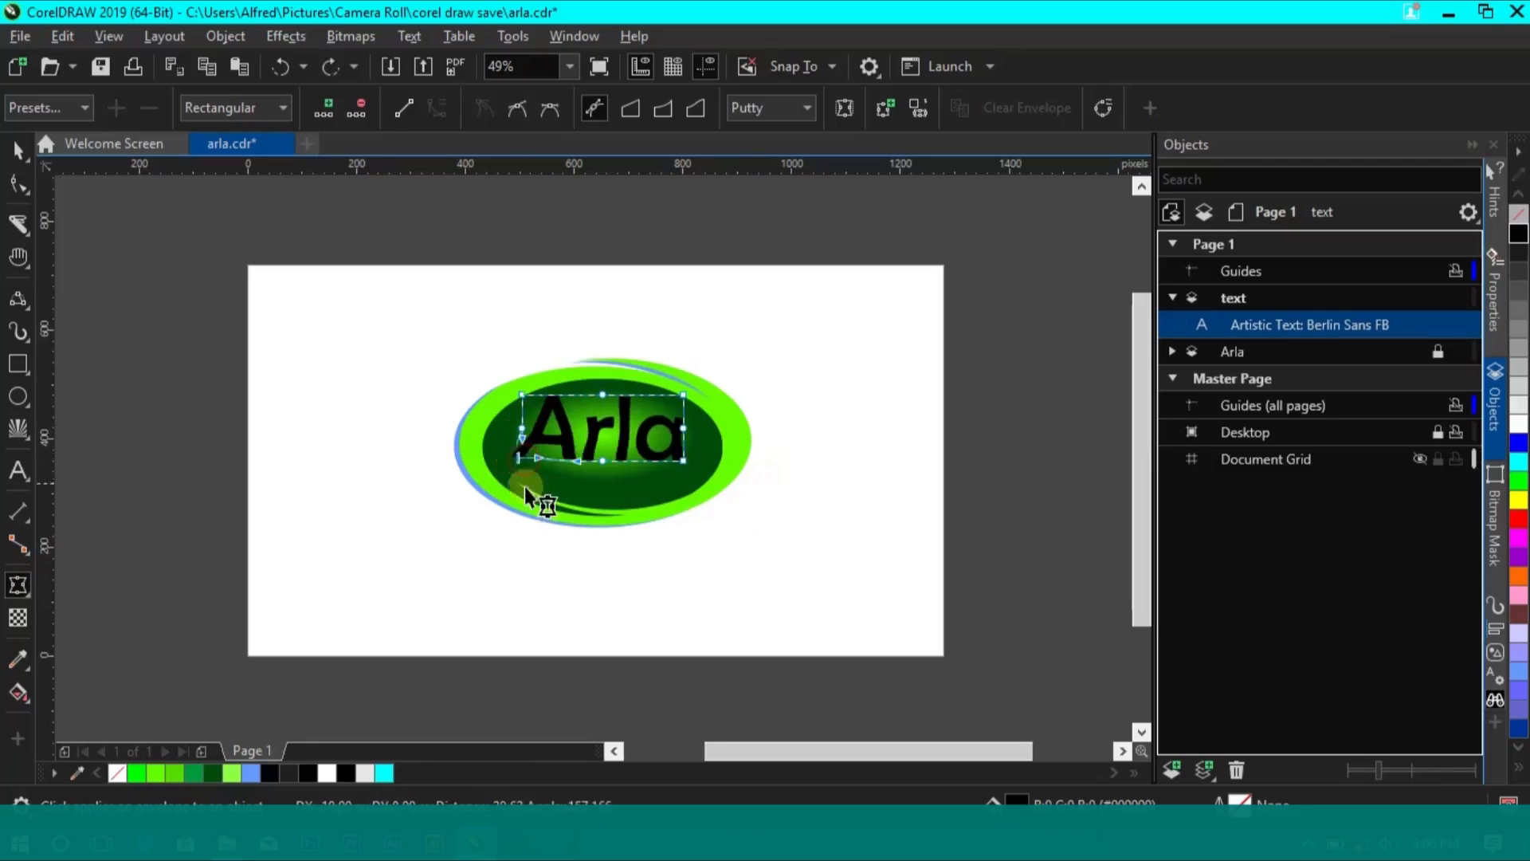
# Bow the left edge of the Arla text slightly outward with the Envelope tool
pyautogui.moveTo(522, 430); pyautogui.dragTo(517, 431)
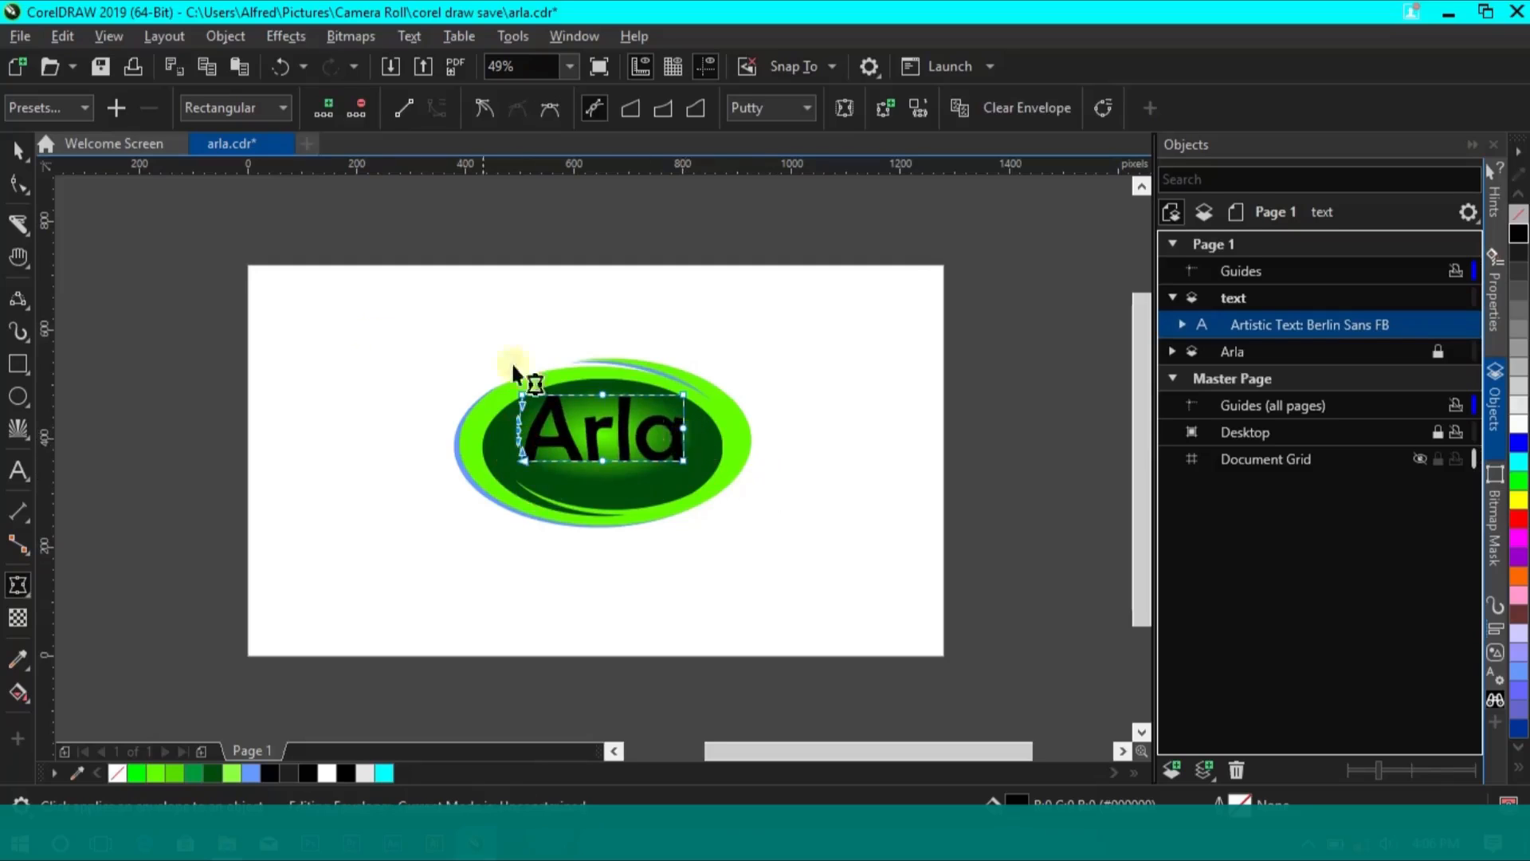
pyautogui.click(683, 431)
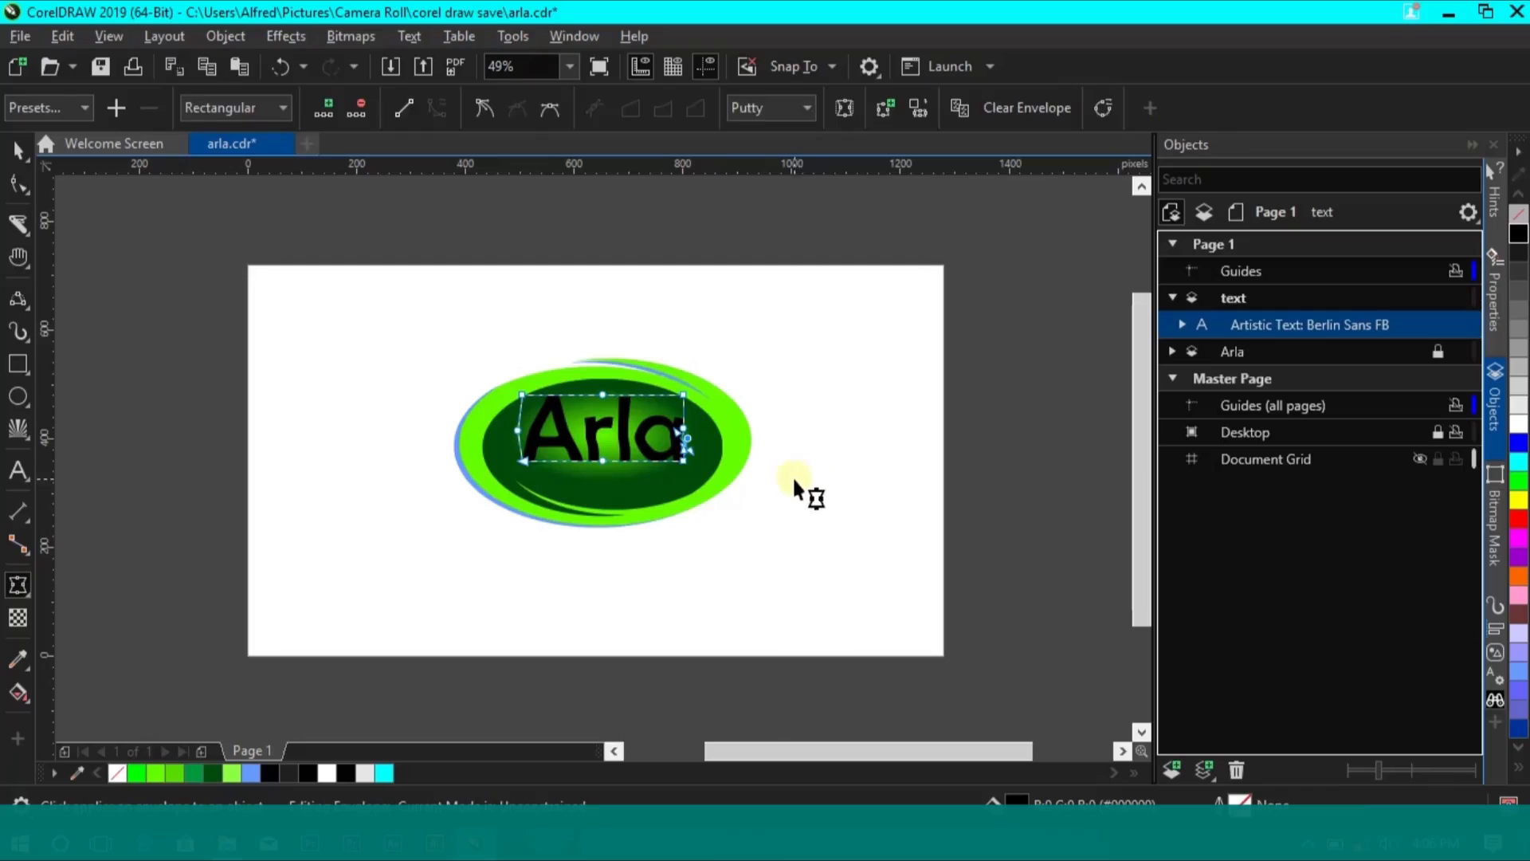
pyautogui.press('space')
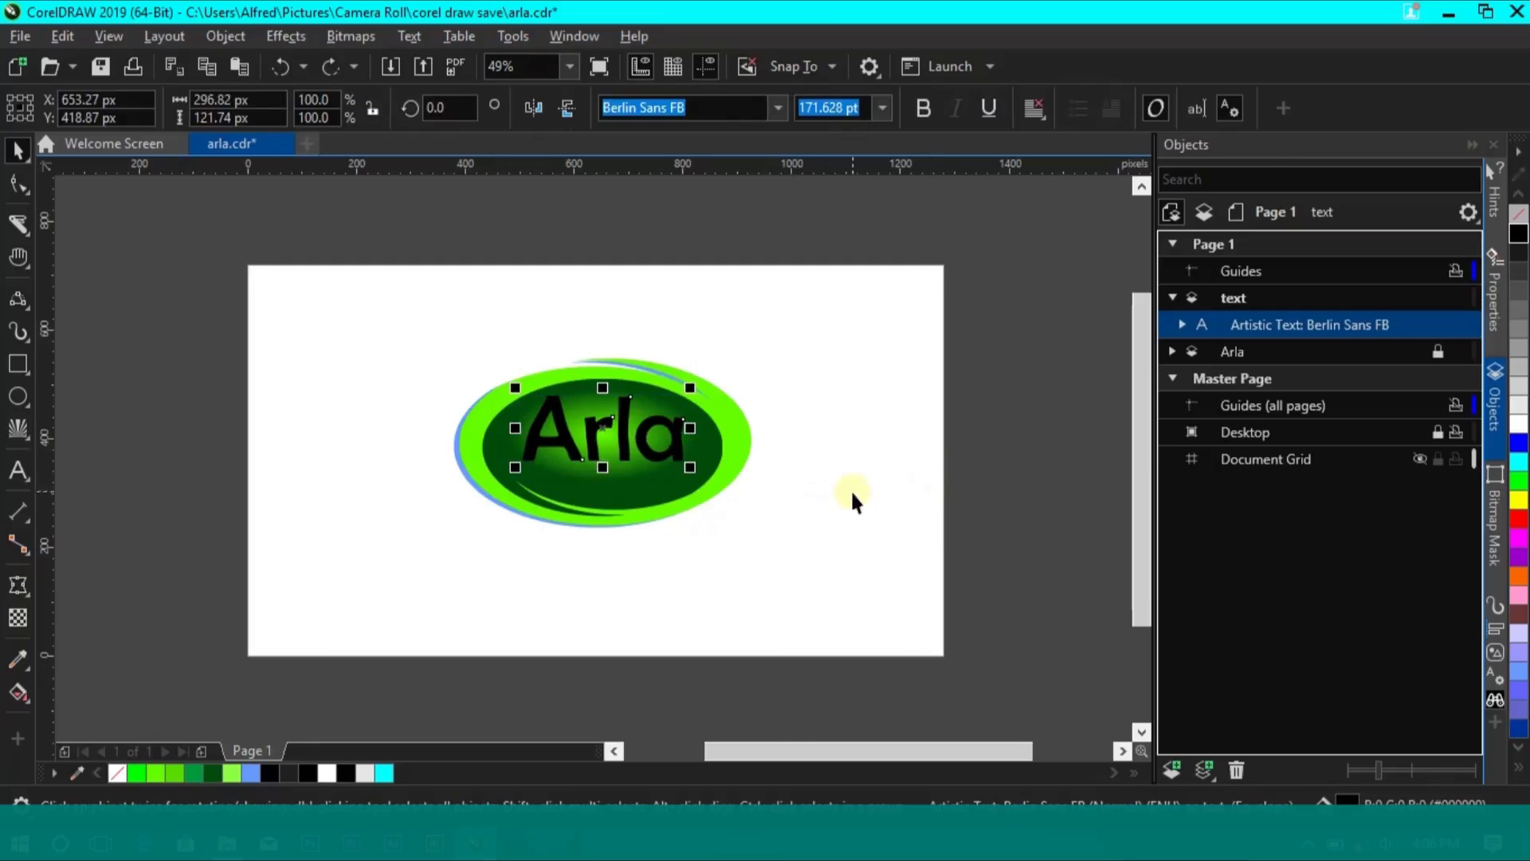
# Fill the Arla text with white and deselect it
pyautogui.click(851, 492)
pyautogui.click(685, 456)
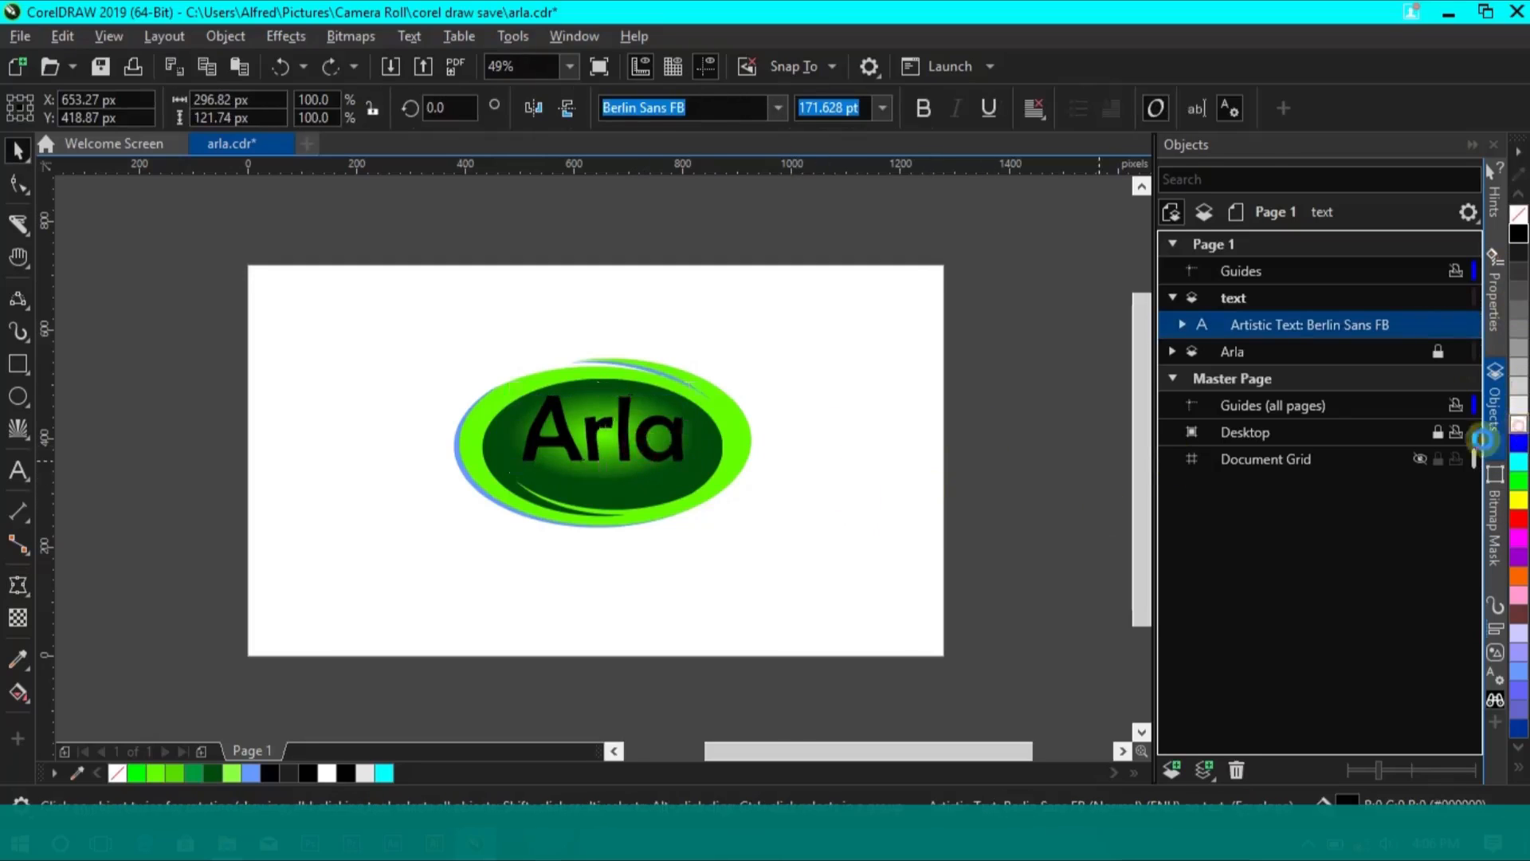
pyautogui.click(1518, 427)
pyautogui.click(905, 495)
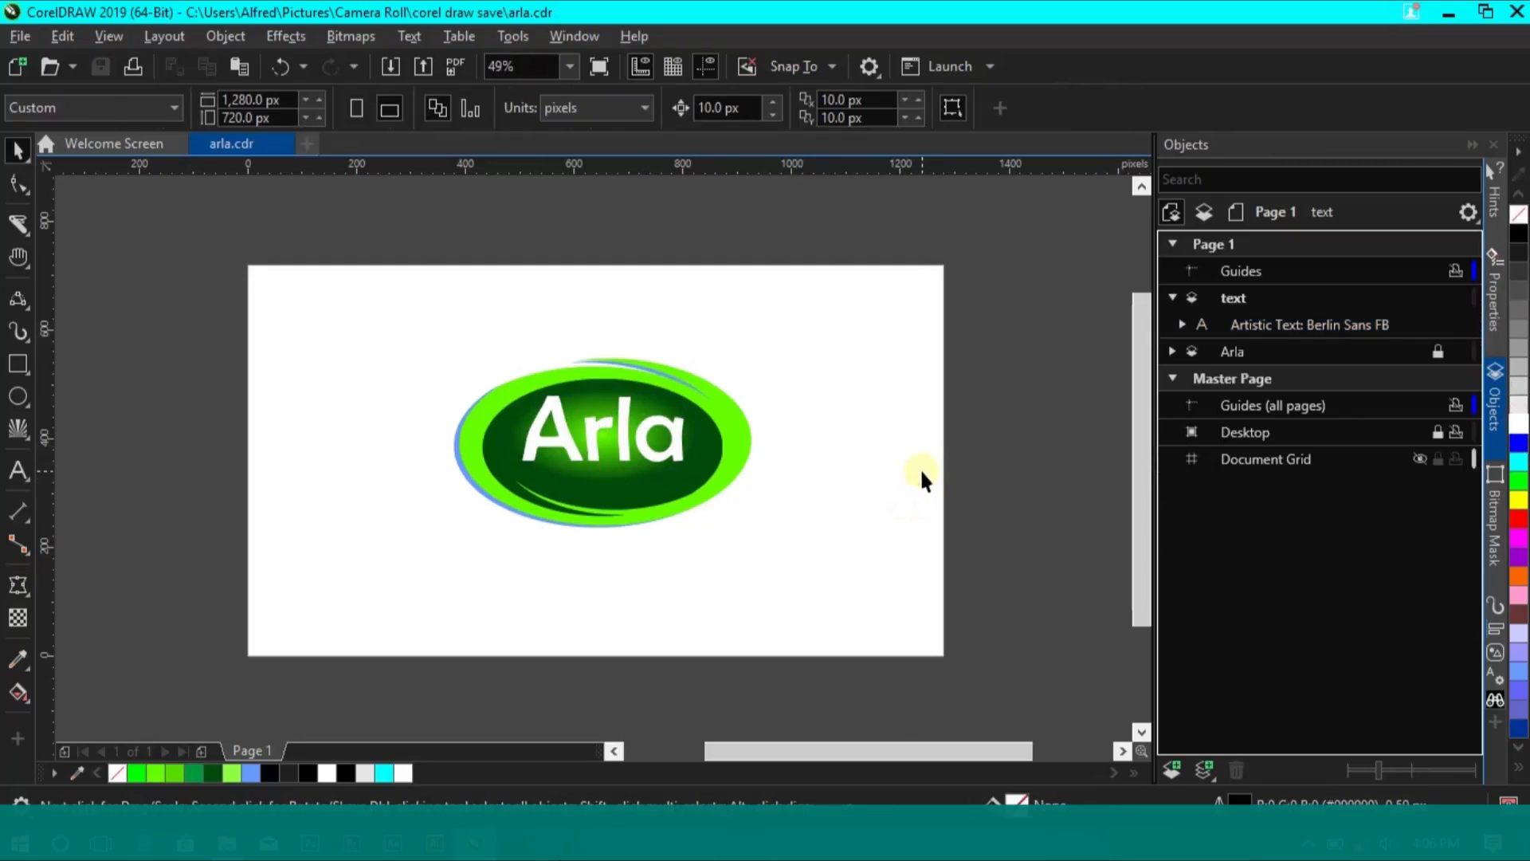
# Duplicate the white Arla text and fill the copy with yellow
pyautogui.click(645, 455)
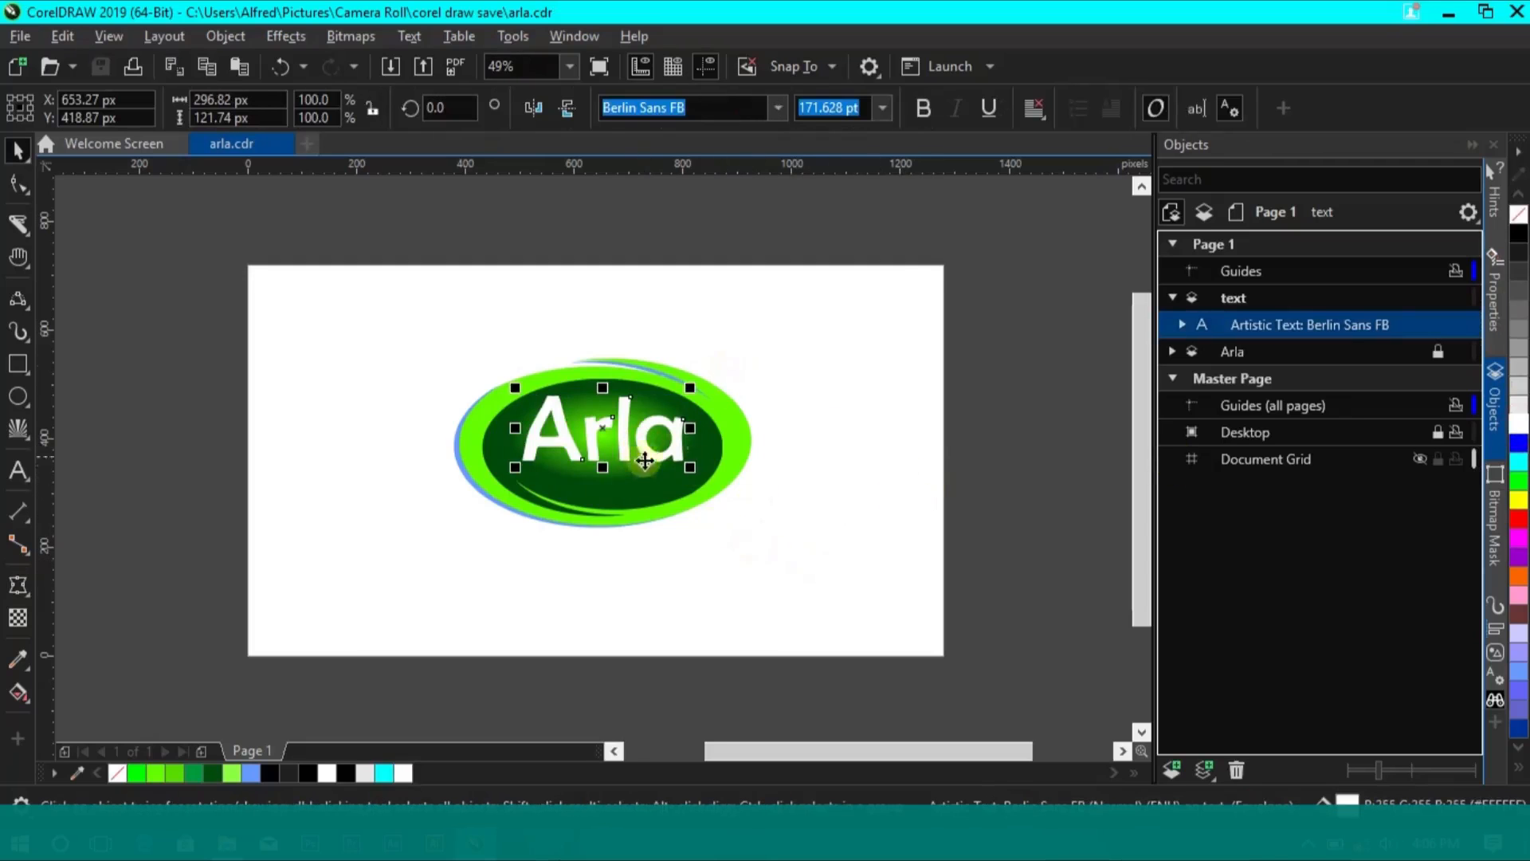
pyautogui.hotkey('ctrl', 'd')
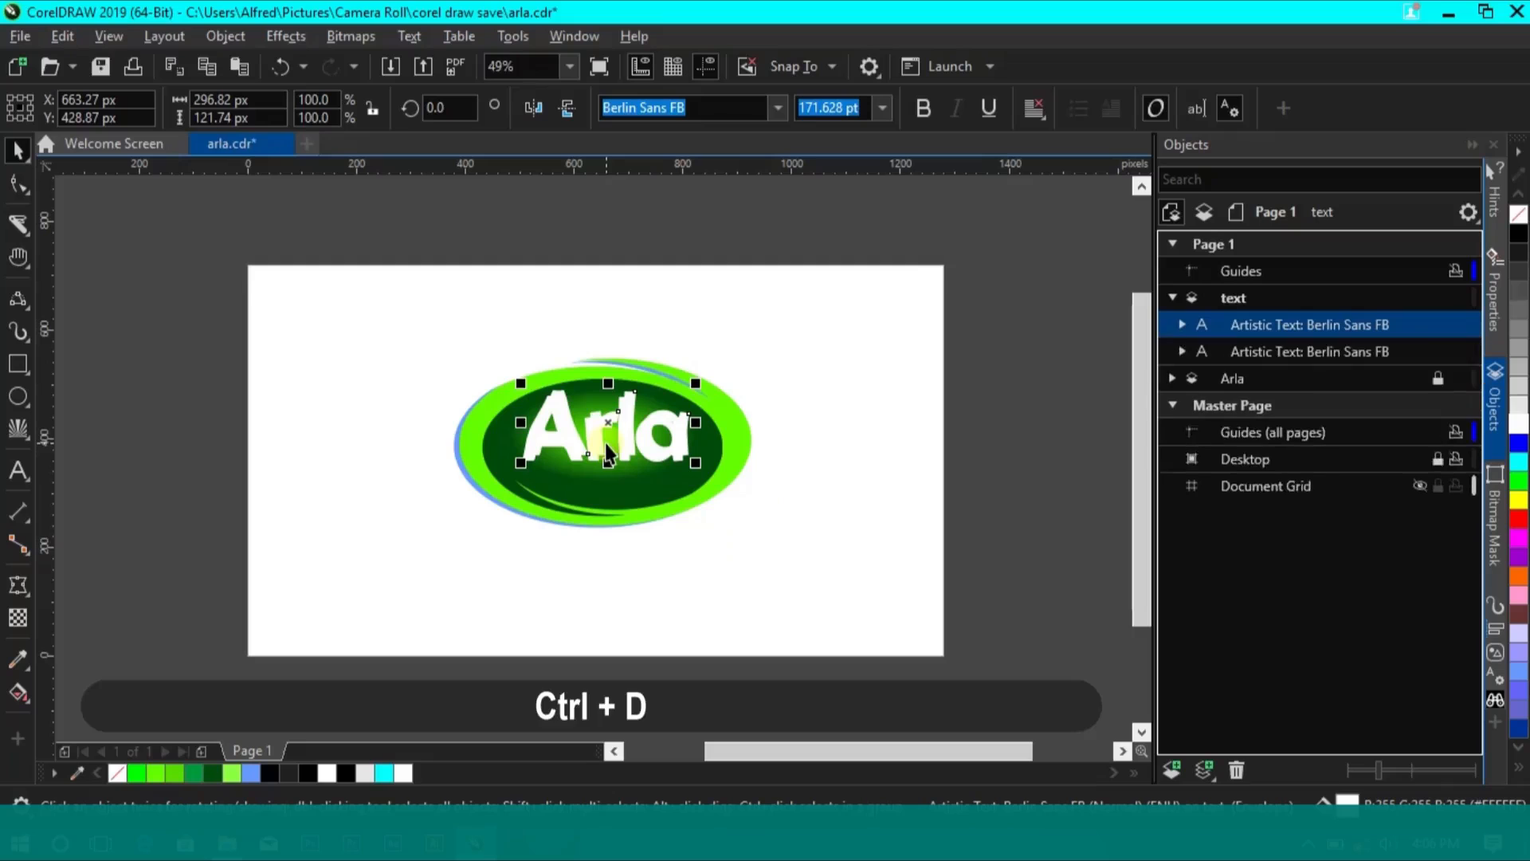
pyautogui.click(1520, 503)
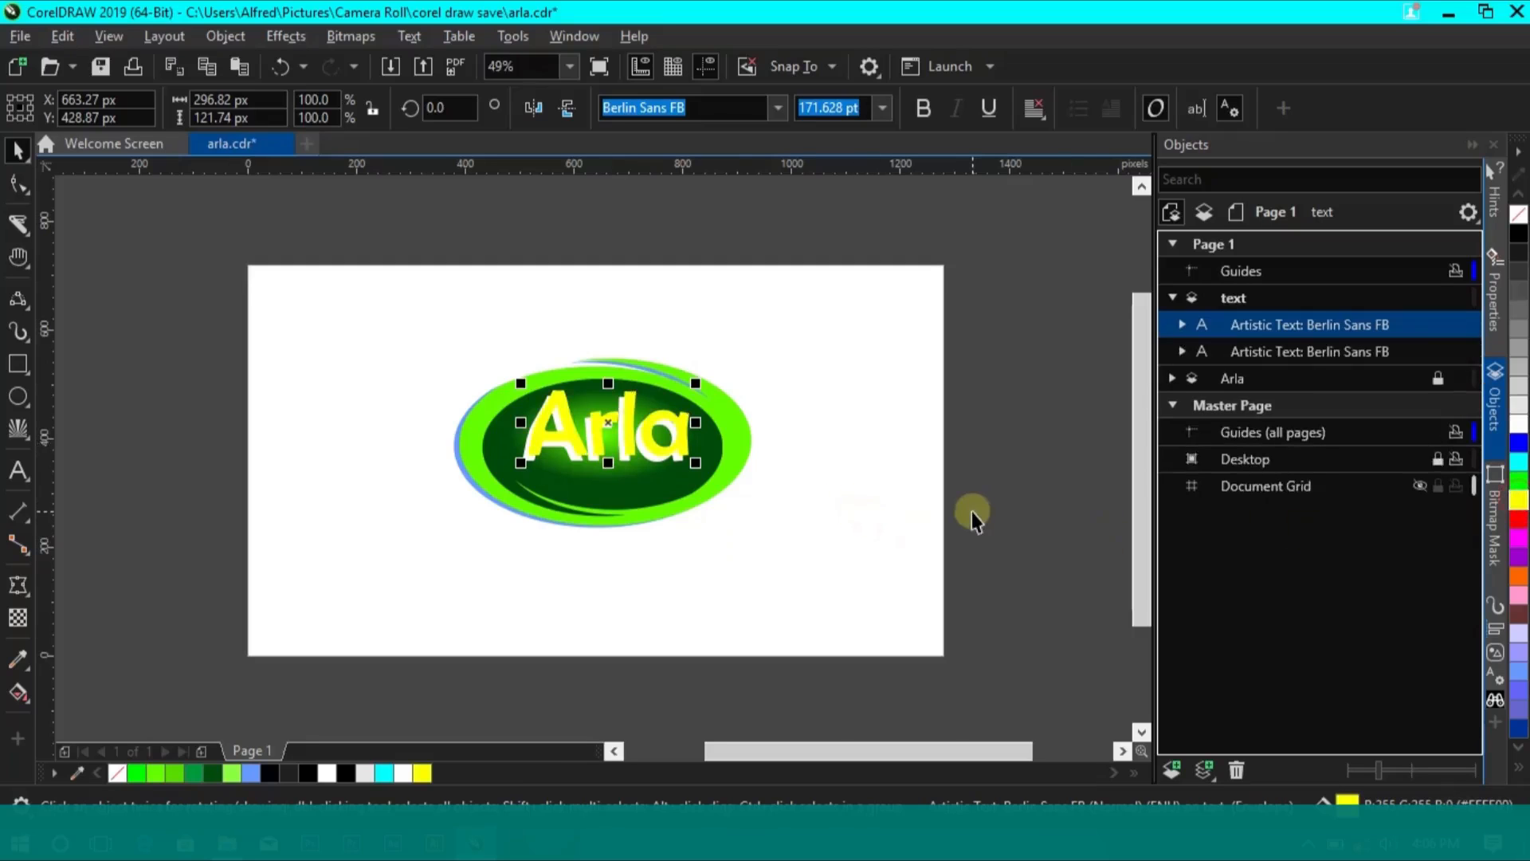
# Nudge the yellow Arla copy 10 px down and 20 px left, and send it to the back of the layer
pyautogui.press('Down')
pyautogui.press('Left')
pyautogui.press('Left')
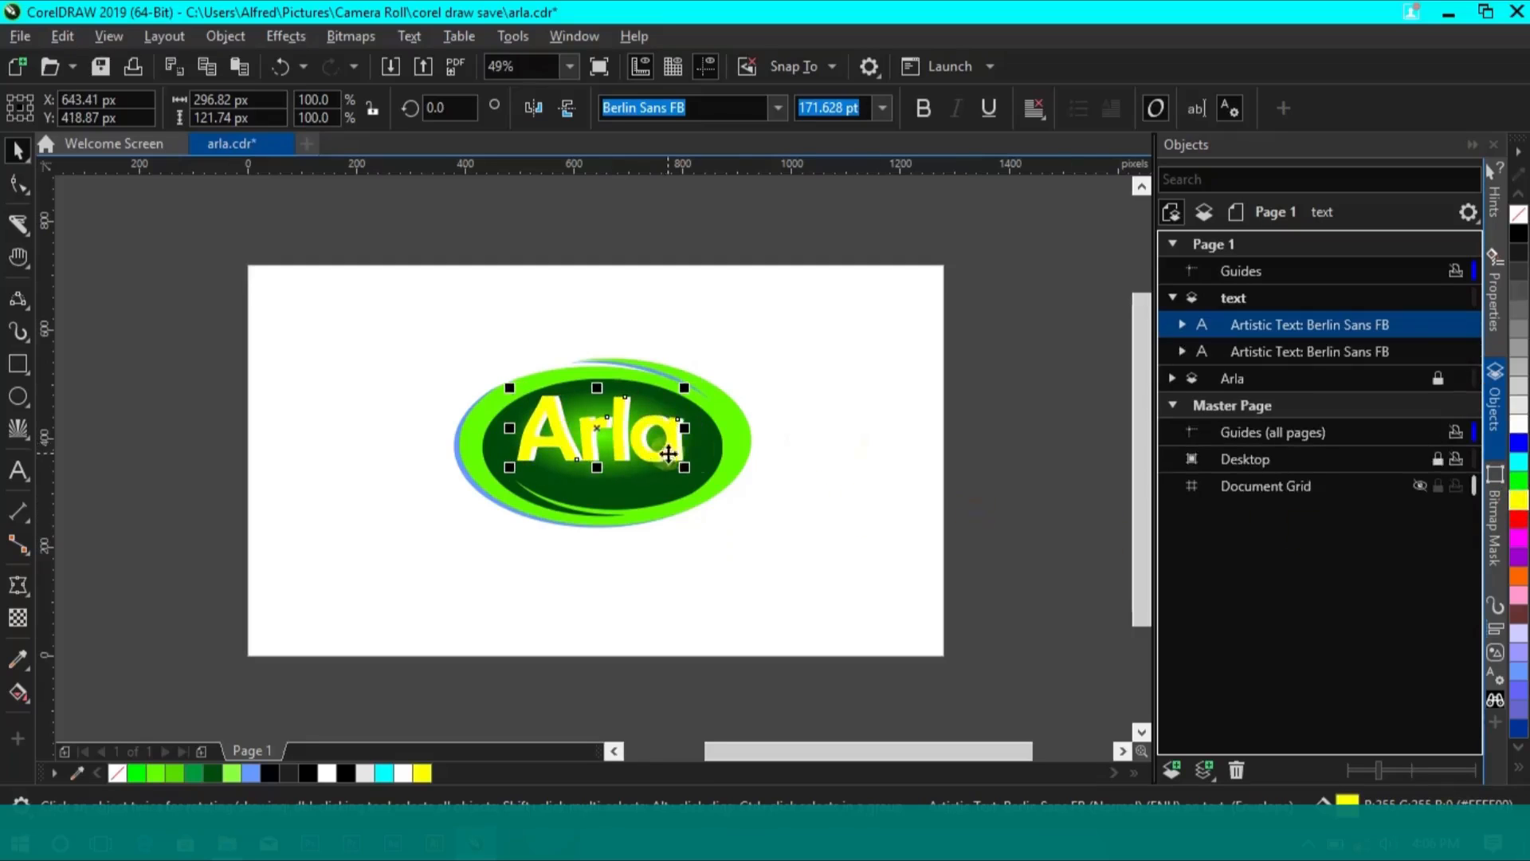
pyautogui.rightClick(639, 451)
pyautogui.moveTo(723, 485)
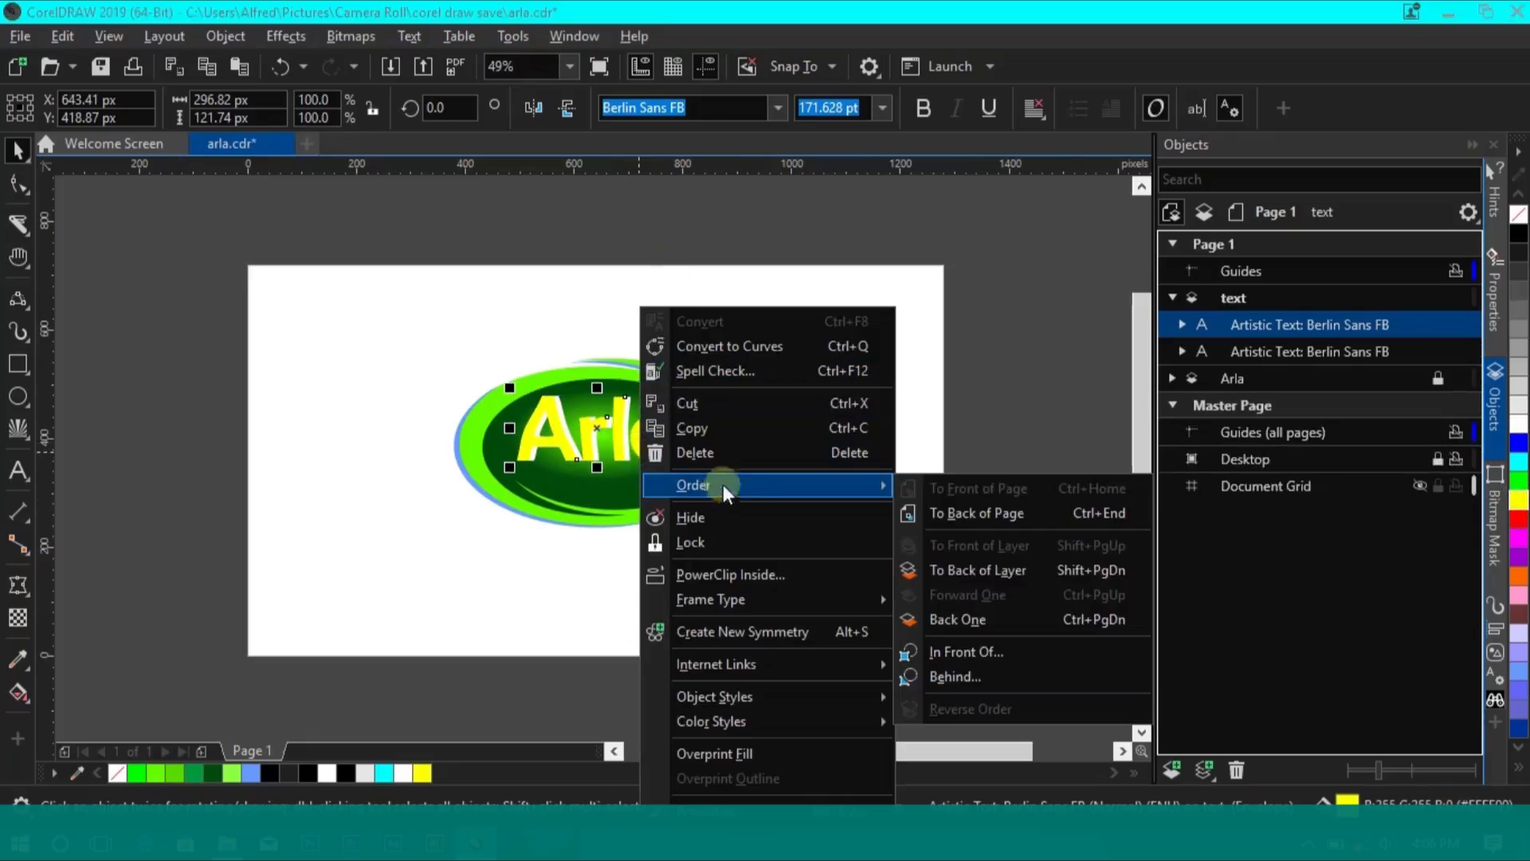
pyautogui.click(999, 571)
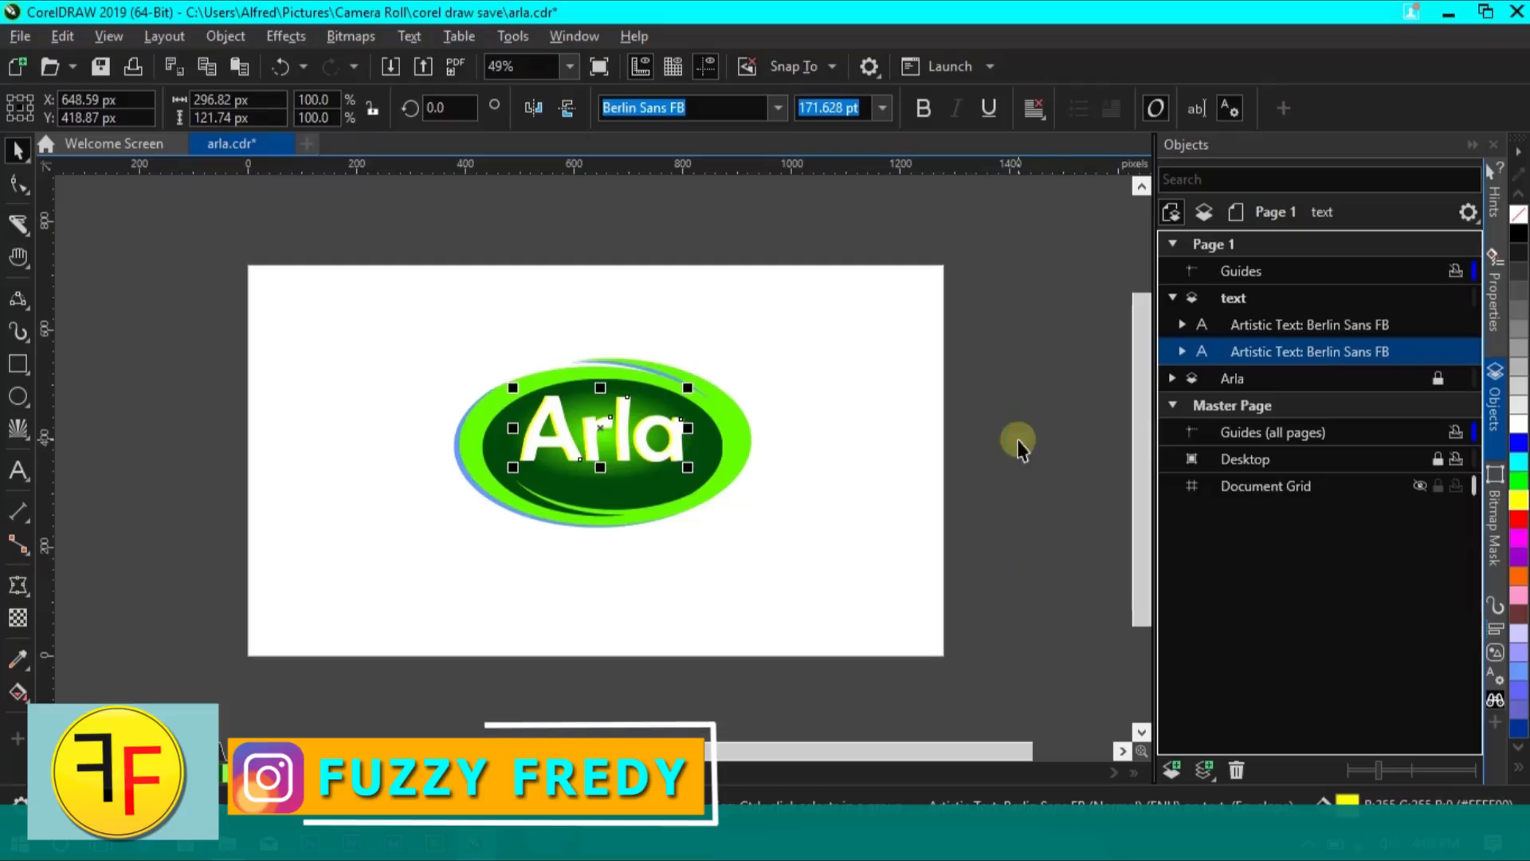
# Enlarge both Arla texts together to about 346 x 140 px, centred within the dark oval, and save the file
pyautogui.click(1043, 384)
pyautogui.moveTo(465, 342); pyautogui.dragTo(778, 558)
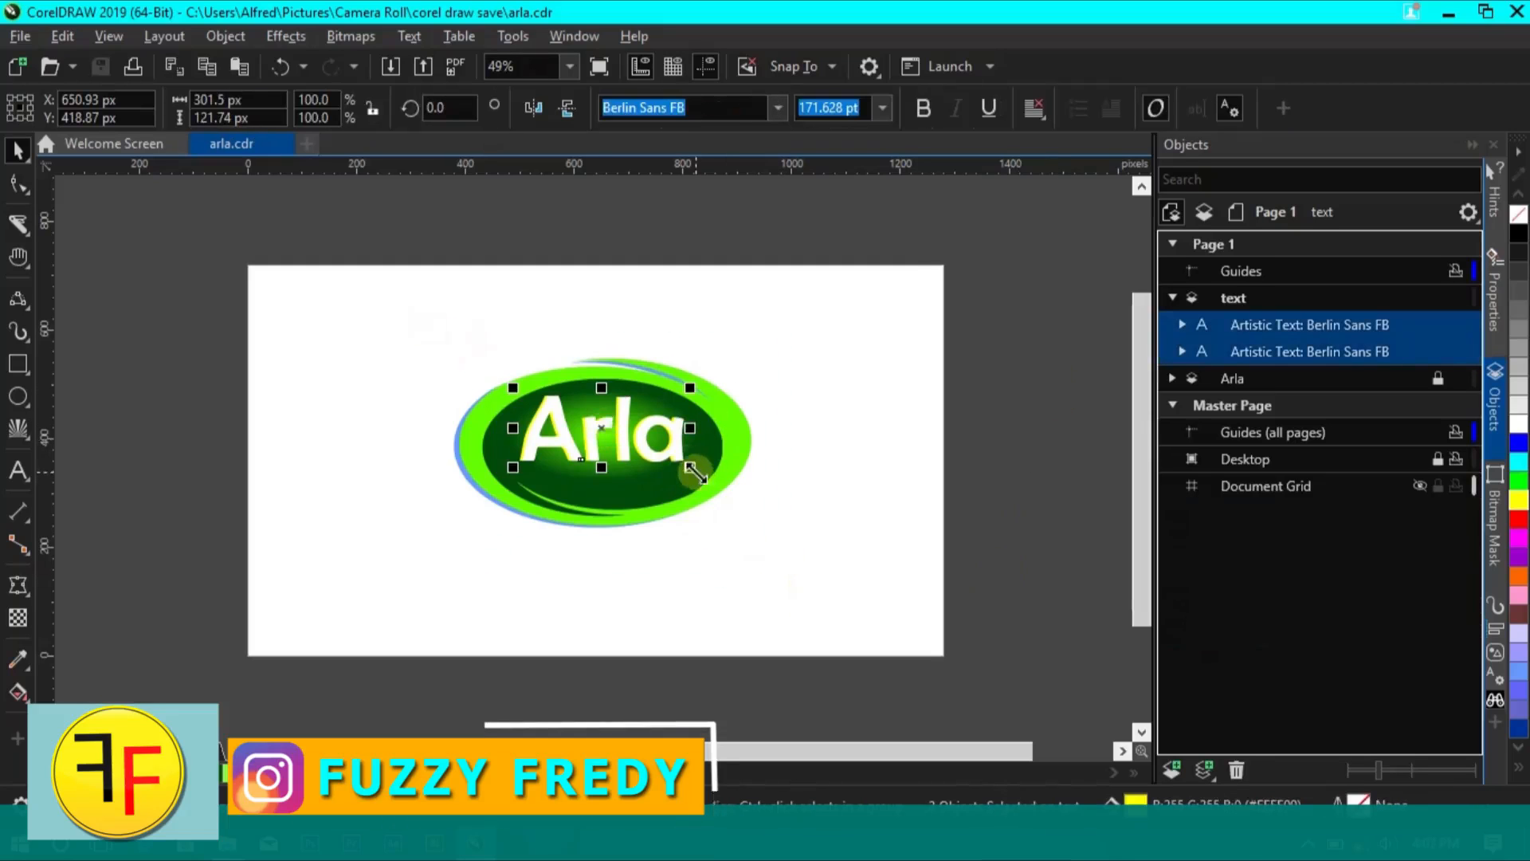
pyautogui.moveTo(690, 468); pyautogui.dragTo(698, 473)
pyautogui.moveTo(602, 428); pyautogui.dragTo(603, 442)
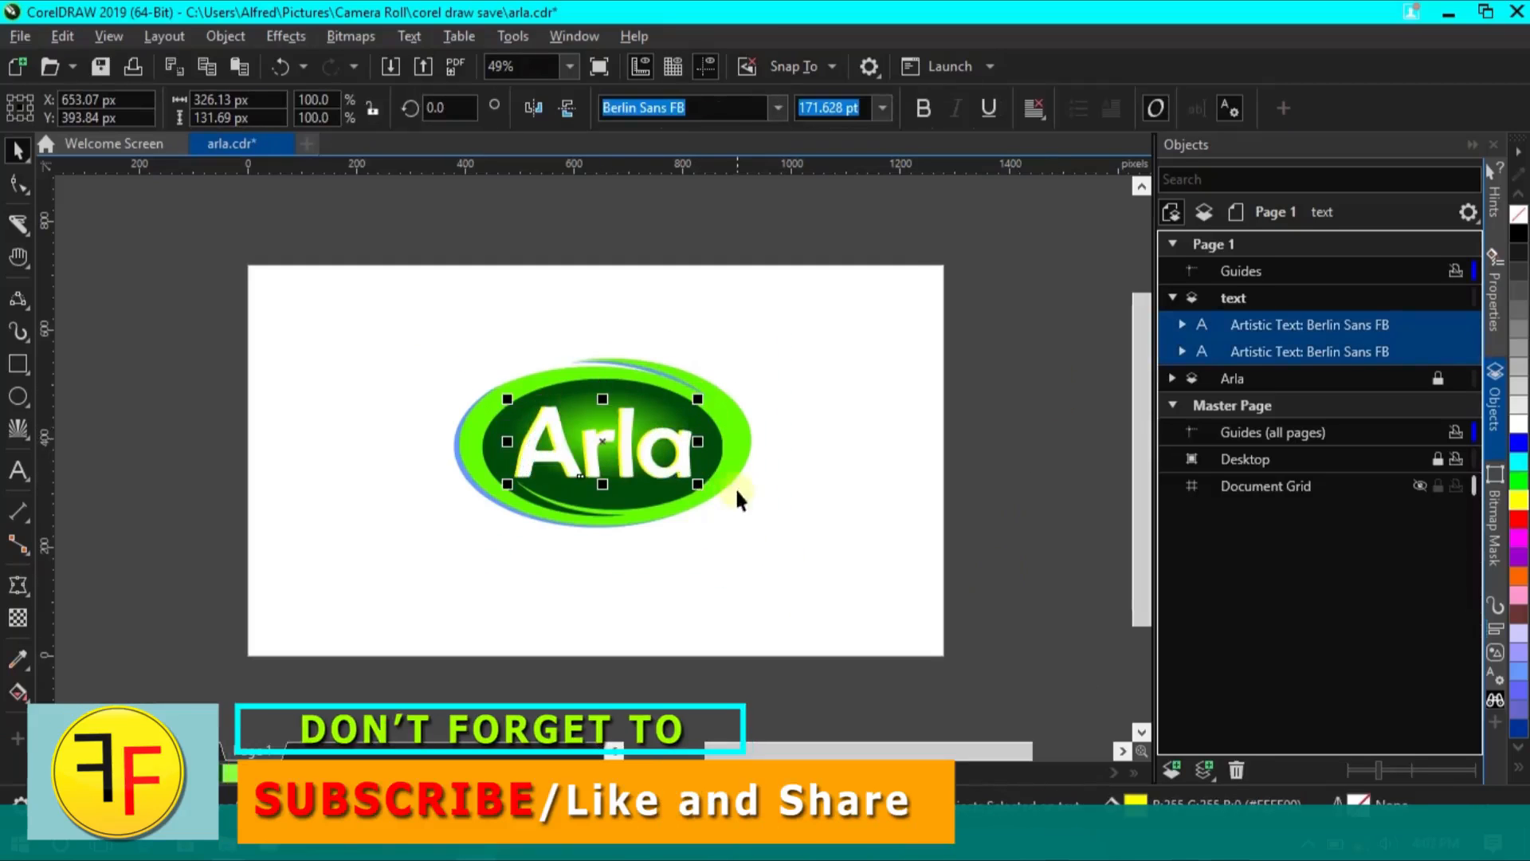
pyautogui.moveTo(699, 484); pyautogui.dragTo(704, 482)
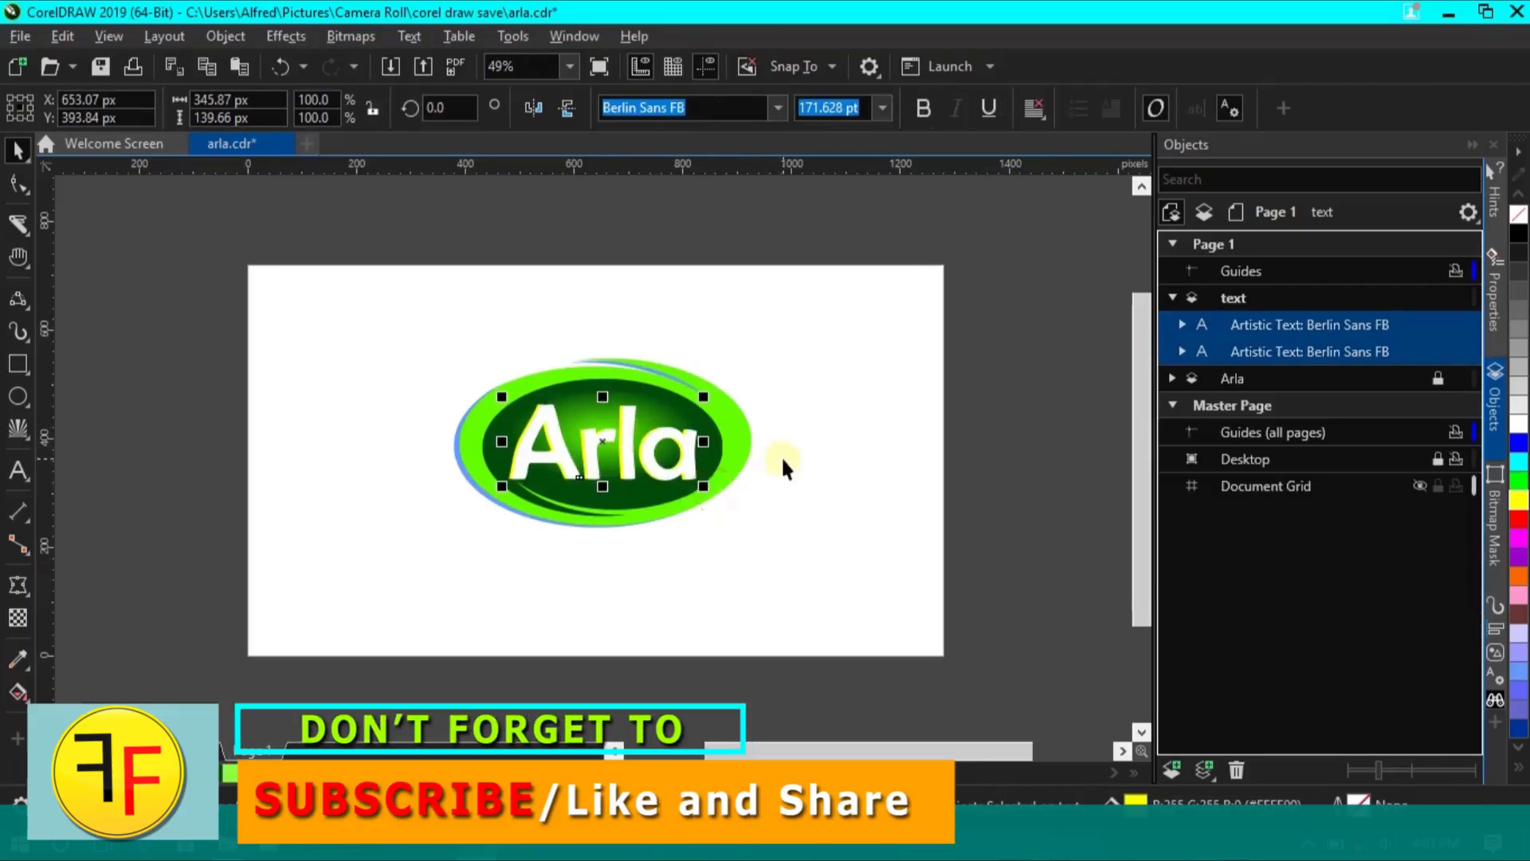
pyautogui.click(802, 381)
pyautogui.hotkey('ctrl', 's')
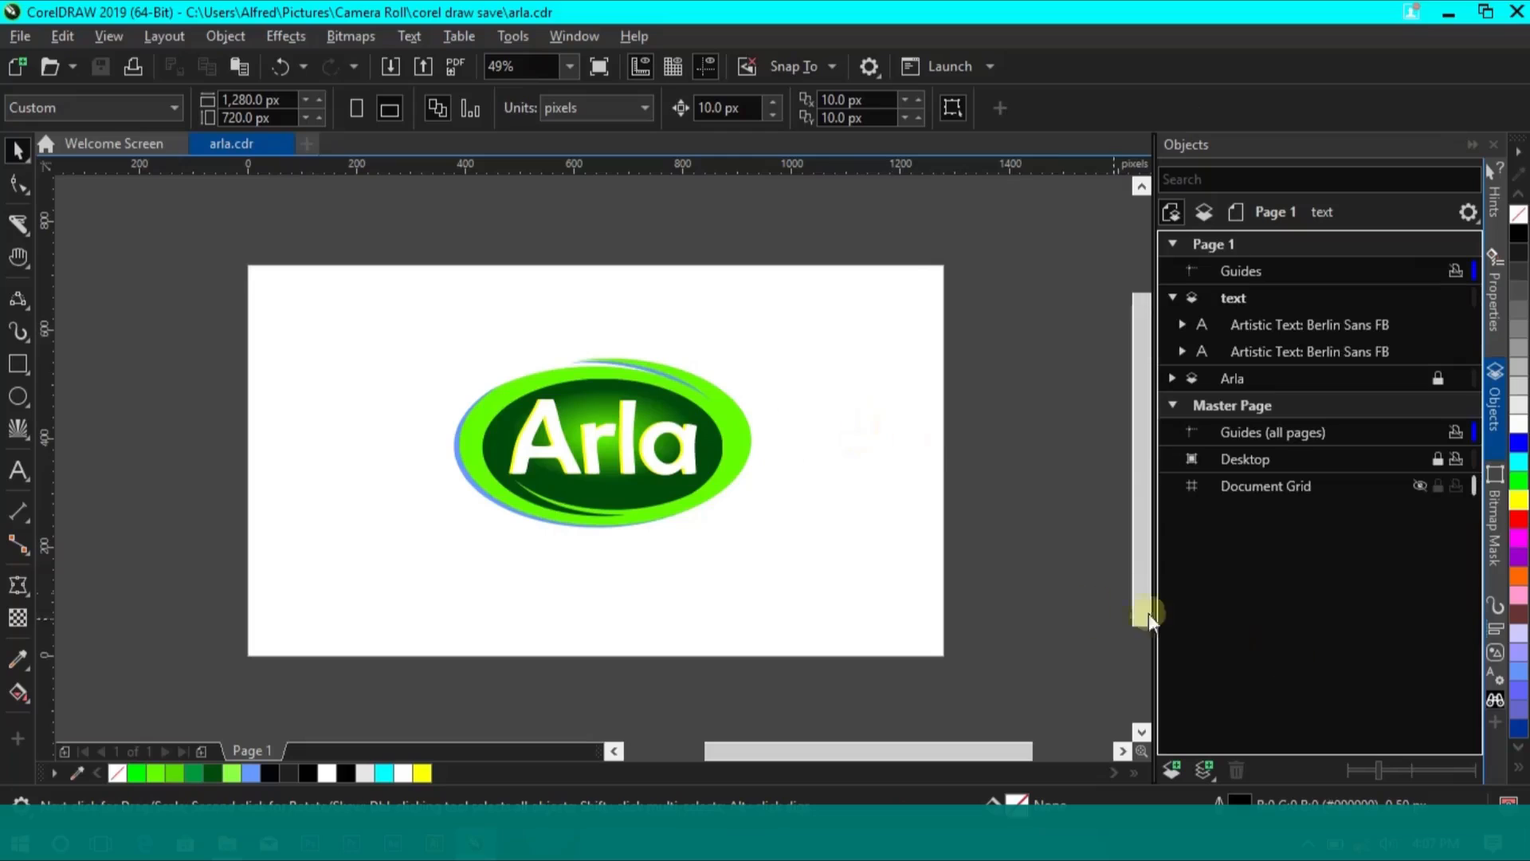
# Lock the text layer, unlock the Arla layer and draw a yellow ellipse about 313 x 142 px on it over the dark oval
pyautogui.click(1171, 297)
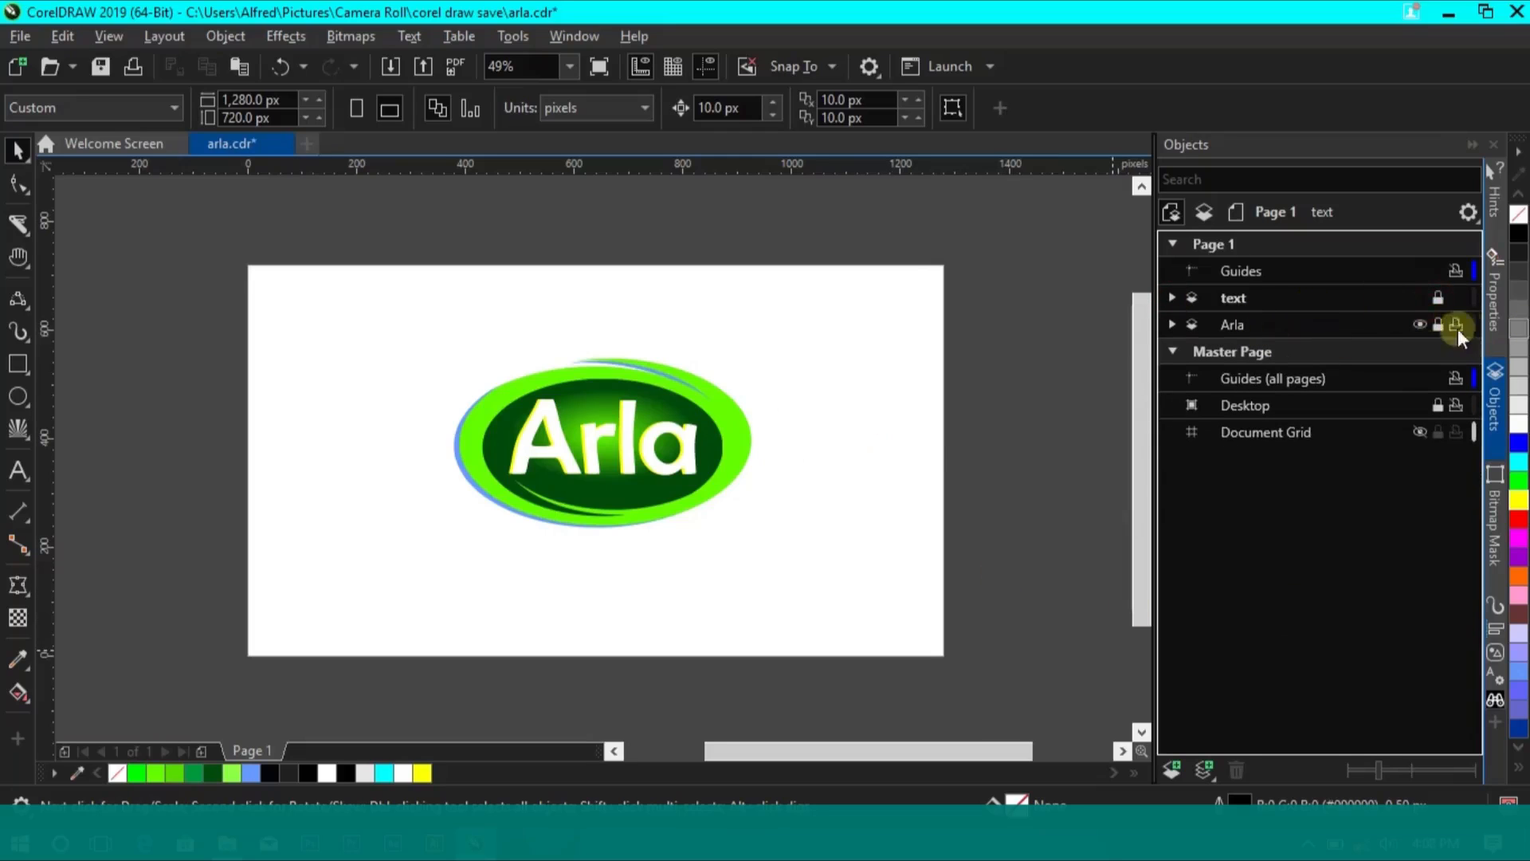
pyautogui.click(1347, 330)
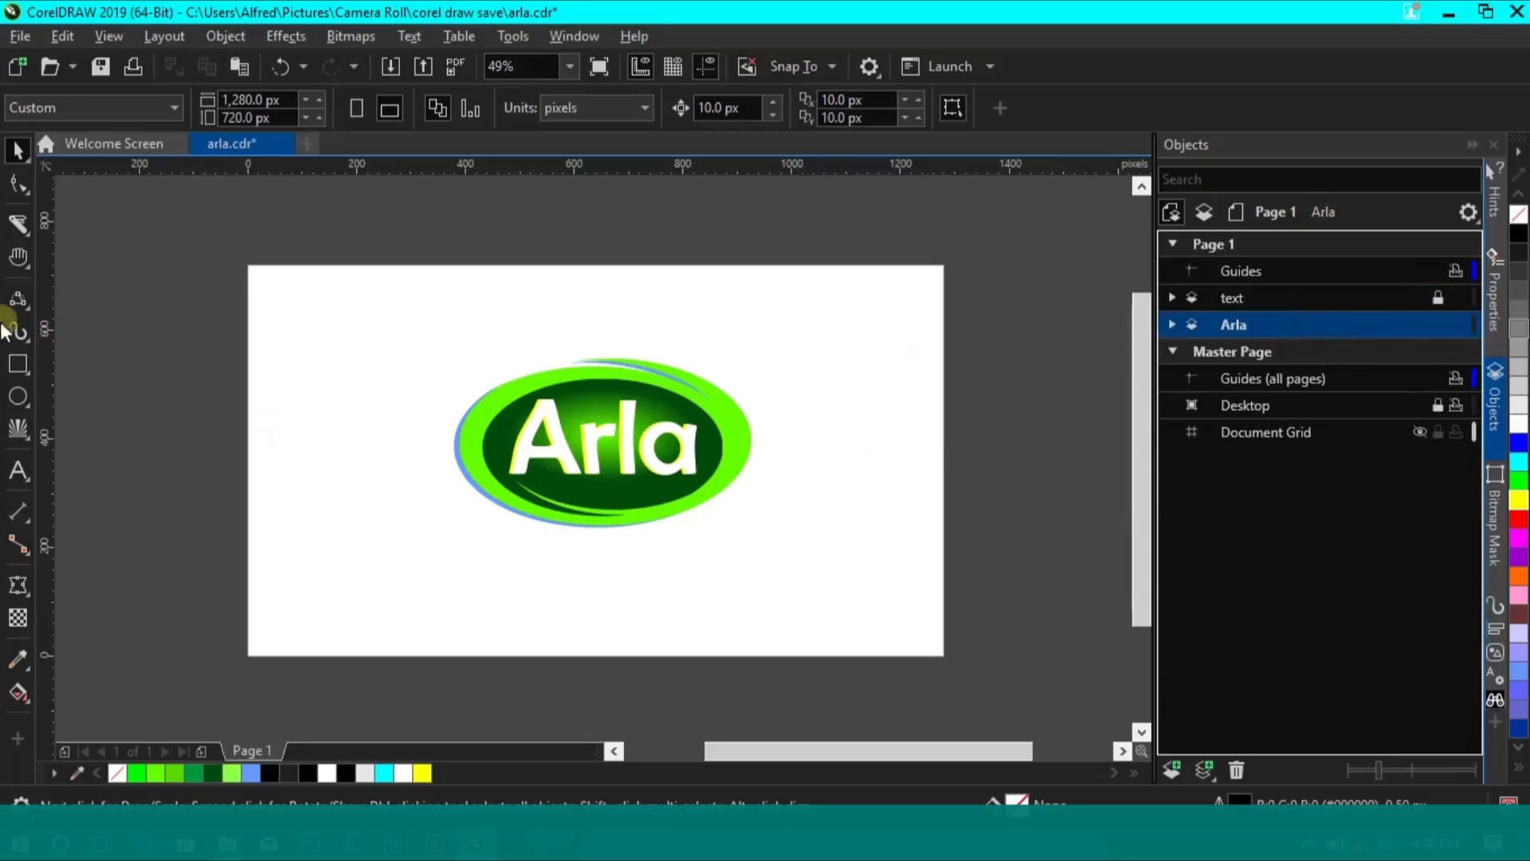
pyautogui.click(18, 396)
pyautogui.moveTo(518, 401); pyautogui.dragTo(696, 496)
pyautogui.click(1519, 500)
pyautogui.press('space')
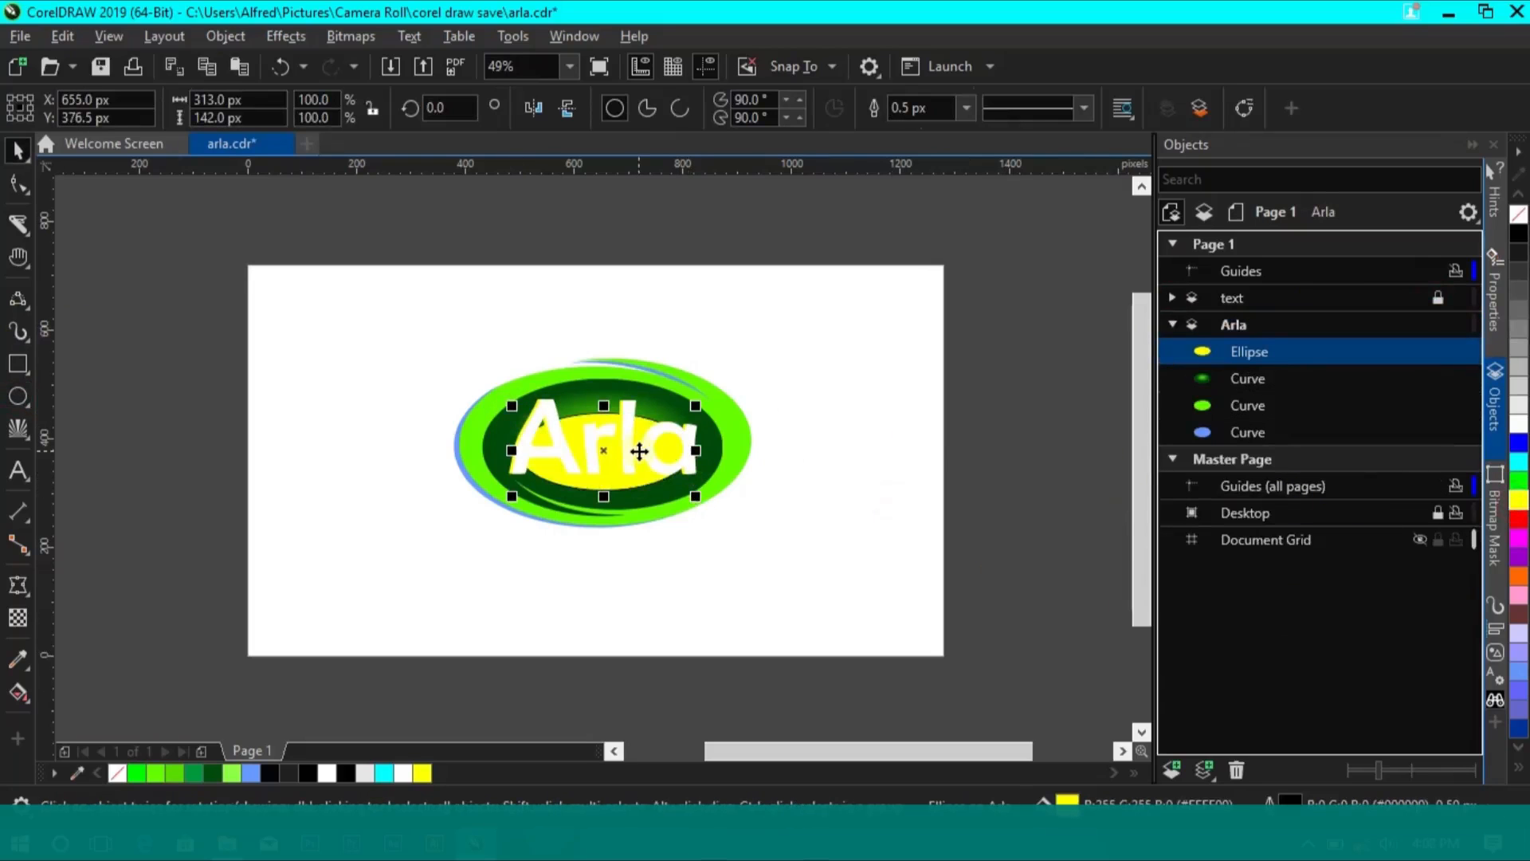
# Nudge the yellow ellipse 40 px up into the upper part of the dark oval
pyautogui.press('Up')
pyautogui.press('Up')
pyautogui.press('Up')
pyautogui.press('Up')
pyautogui.press('Up')
pyautogui.press('Up')
pyautogui.press('Down')
pyautogui.press('Down')
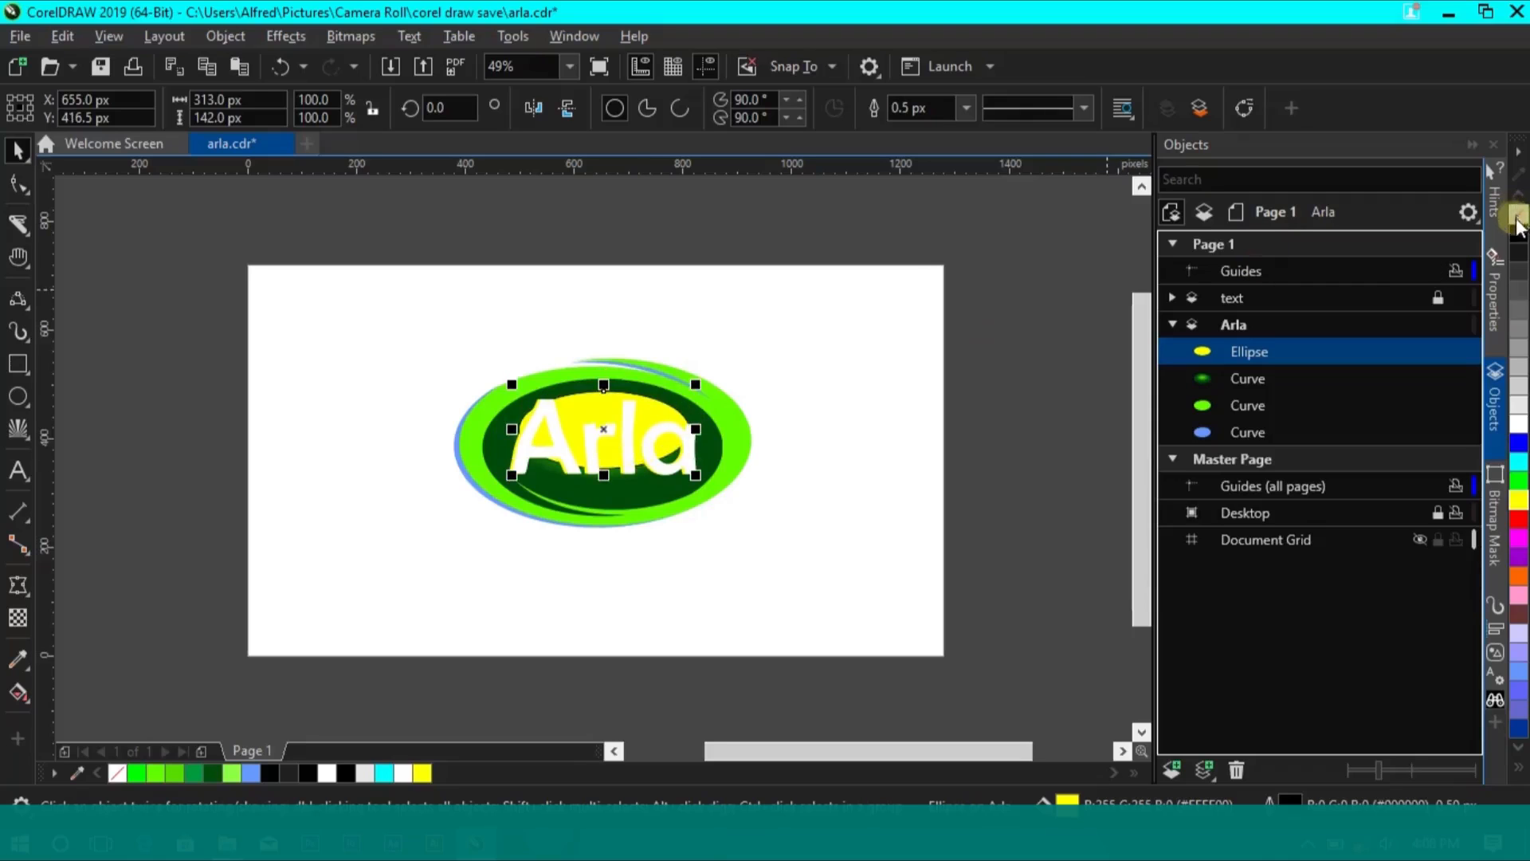
# Remove the yellow ellipse's outline and apply a linear transparency fading downward, starting well above the logo
pyautogui.click(18, 618)
pyautogui.moveTo(603, 386); pyautogui.dragTo(603, 483)
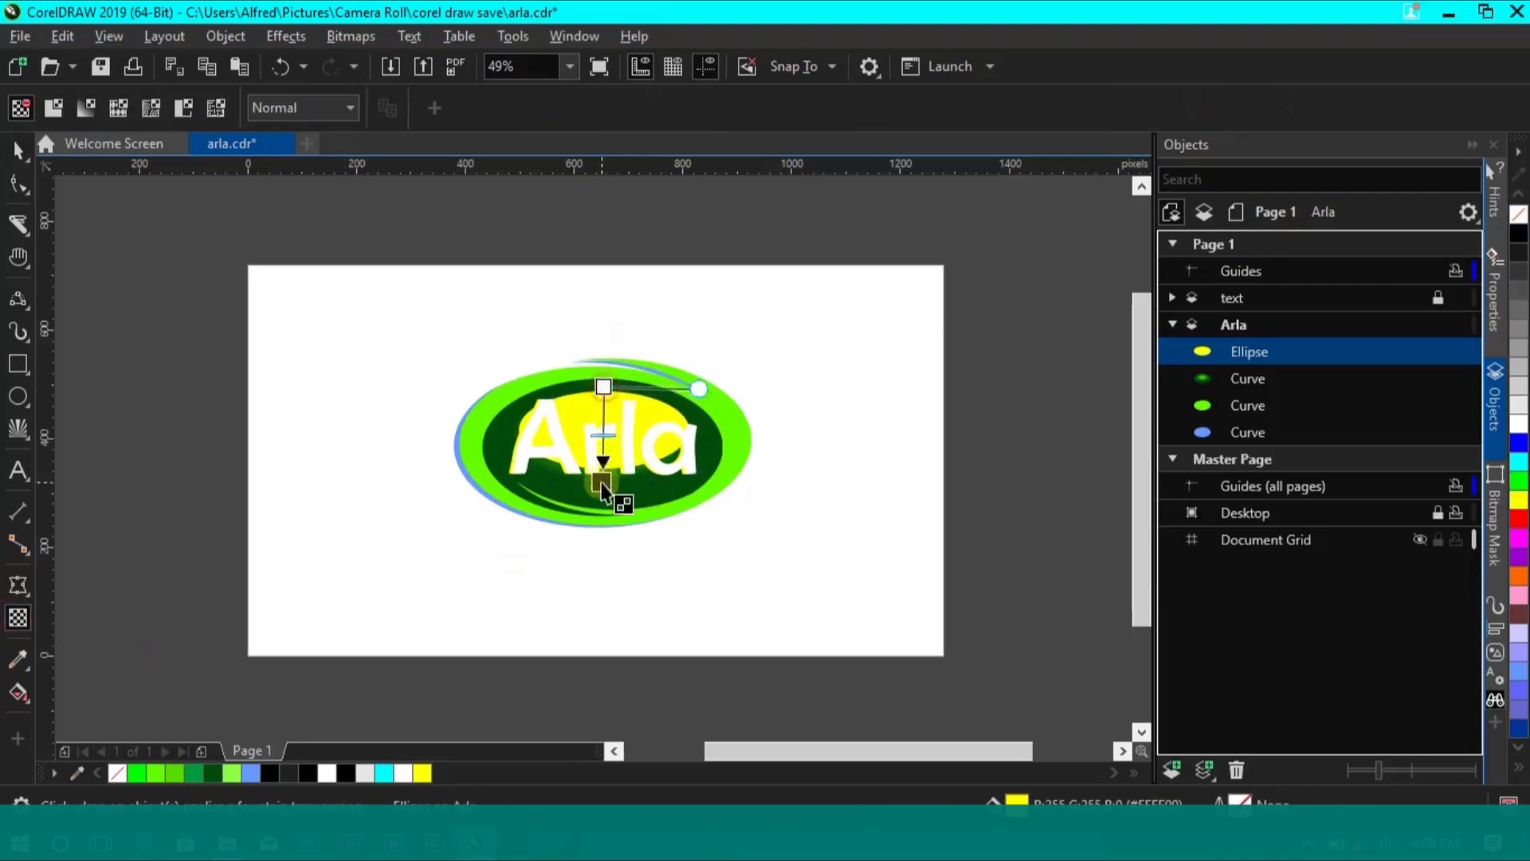
pyautogui.moveTo(604, 387); pyautogui.dragTo(607, 272)
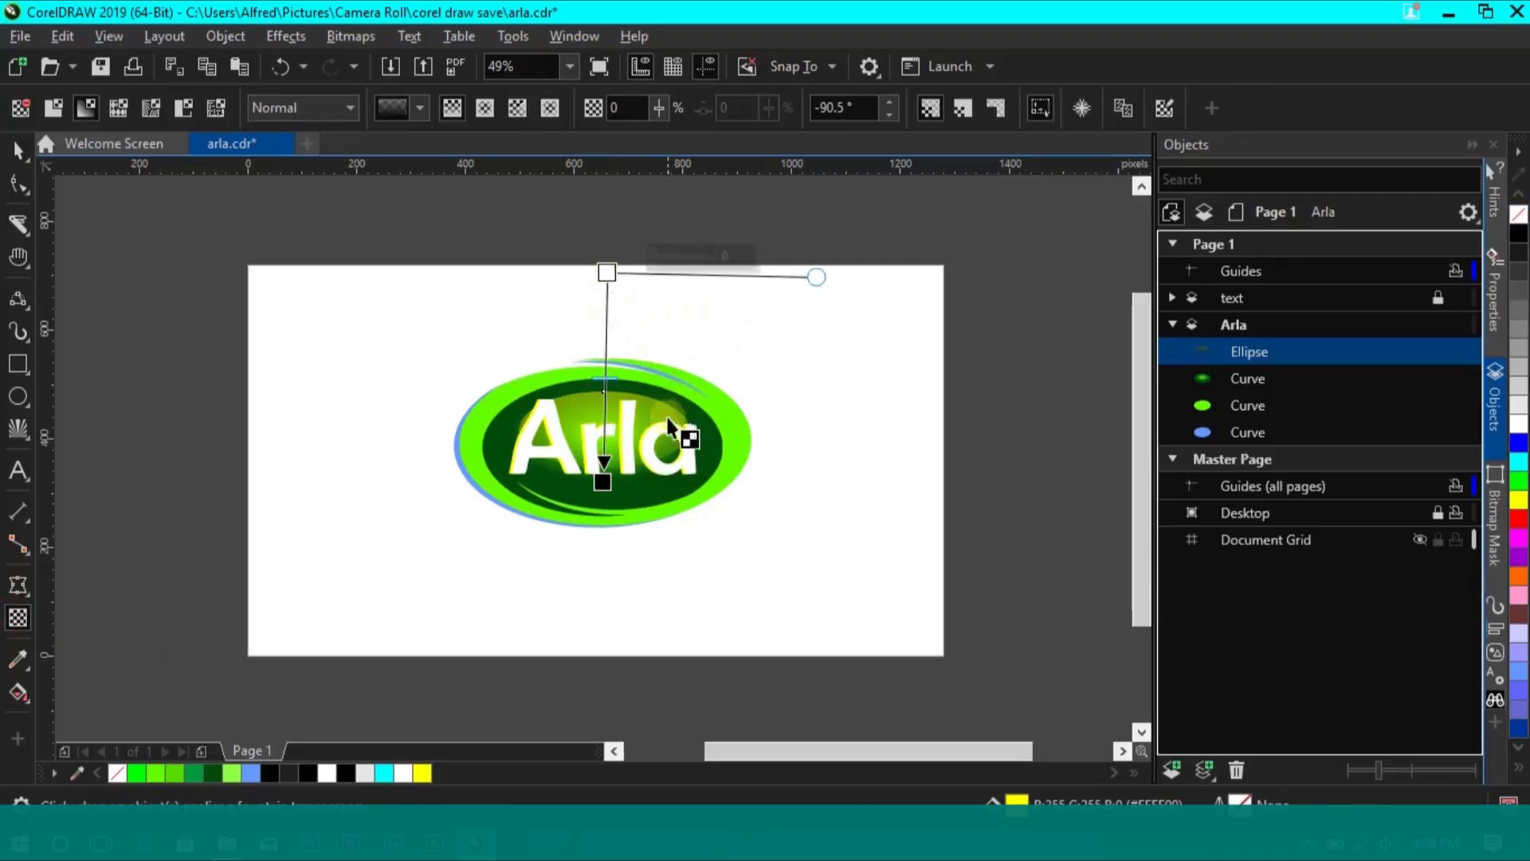
pyautogui.press('space')
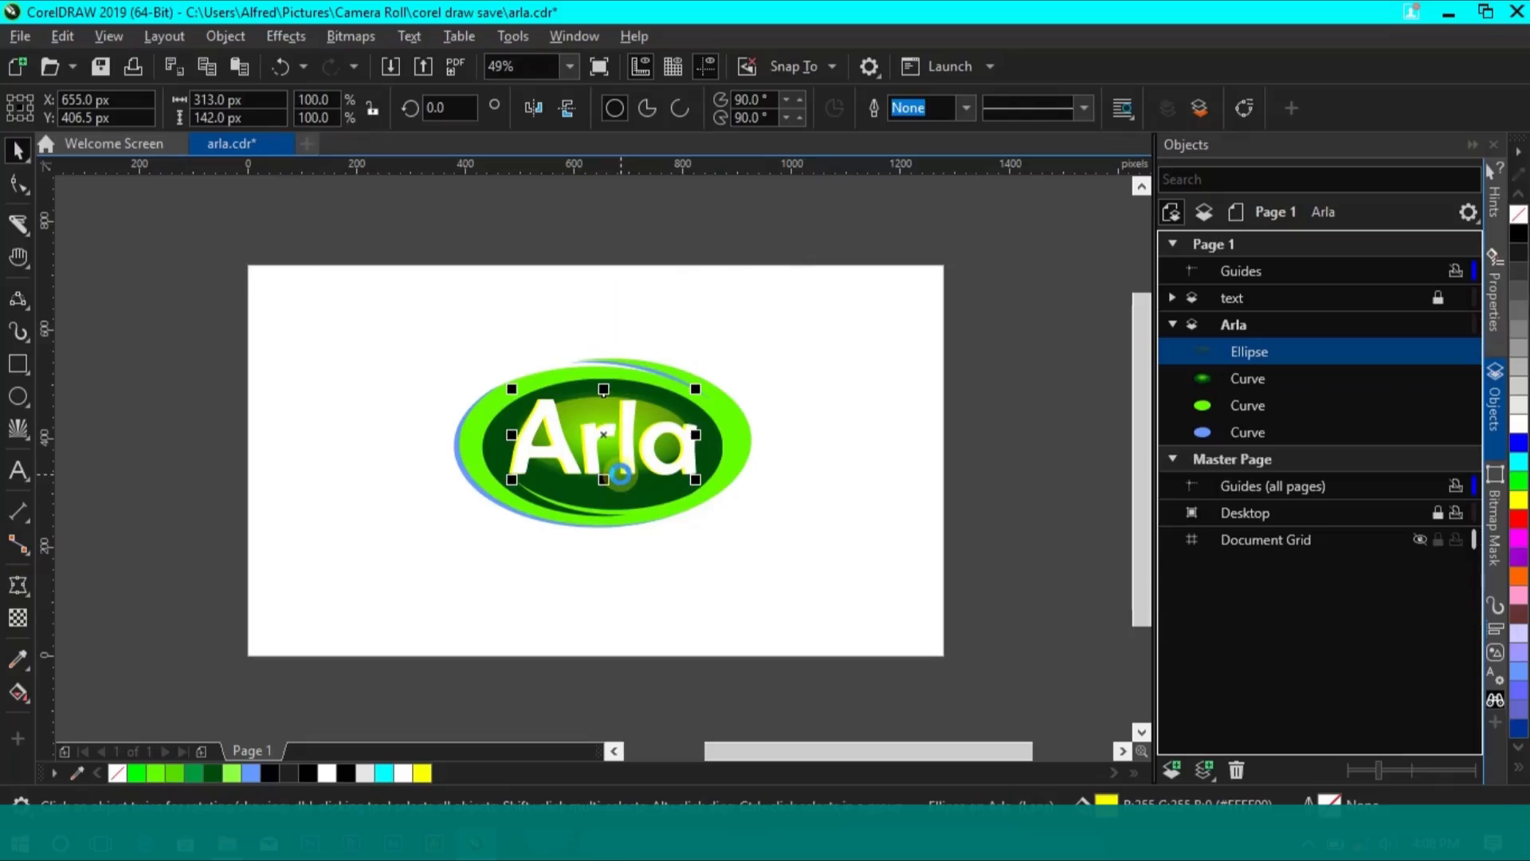
pyautogui.click(821, 394)
pyautogui.click(647, 415)
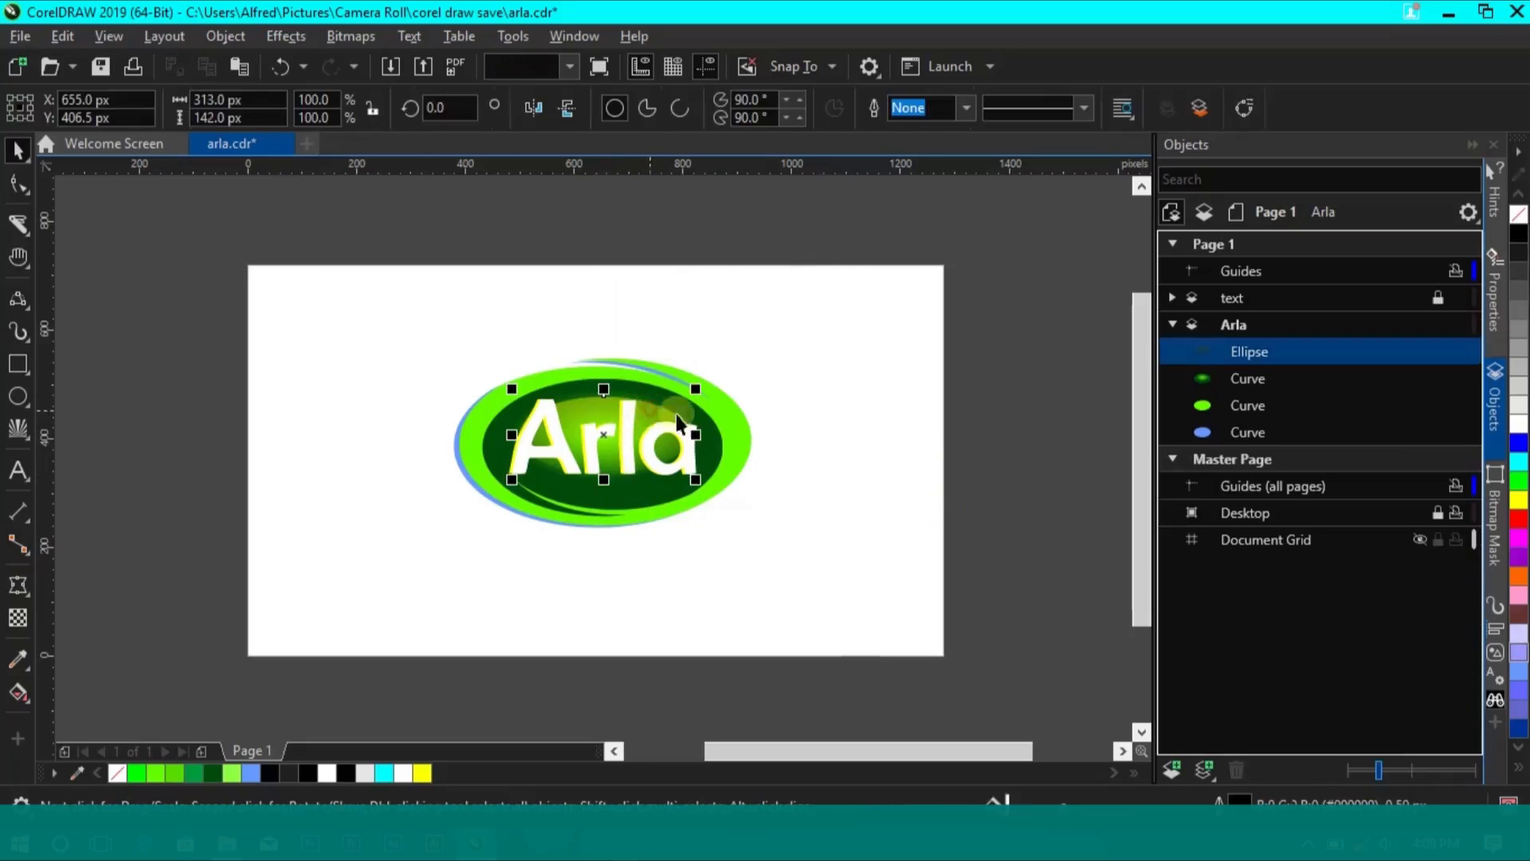
# Set the transparent ellipse's merge mode to Overlay and deselect it
pyautogui.click(18, 618)
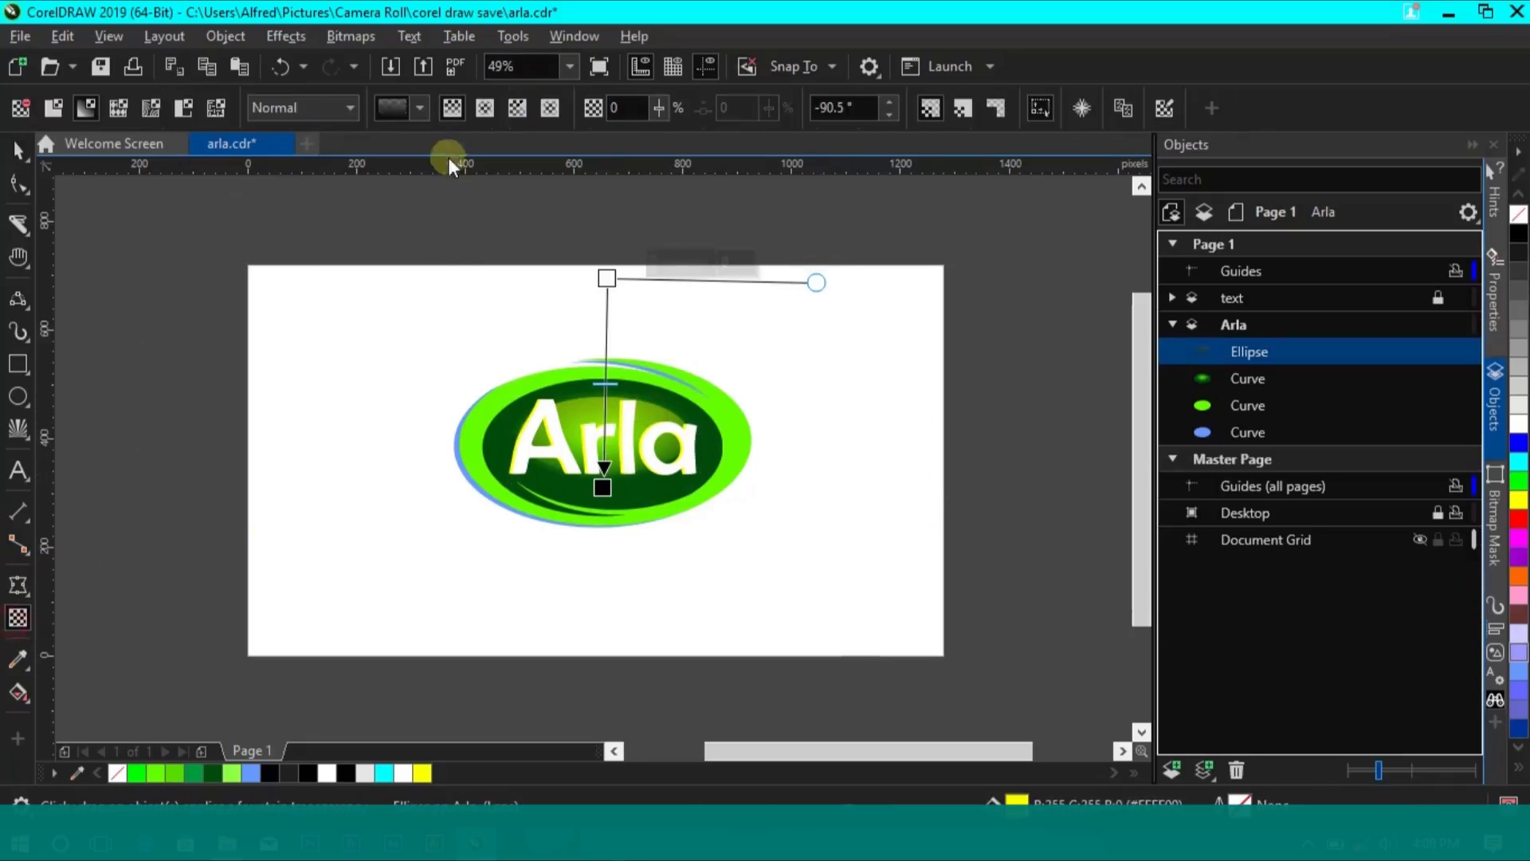
pyautogui.click(313, 111)
pyautogui.click(310, 564)
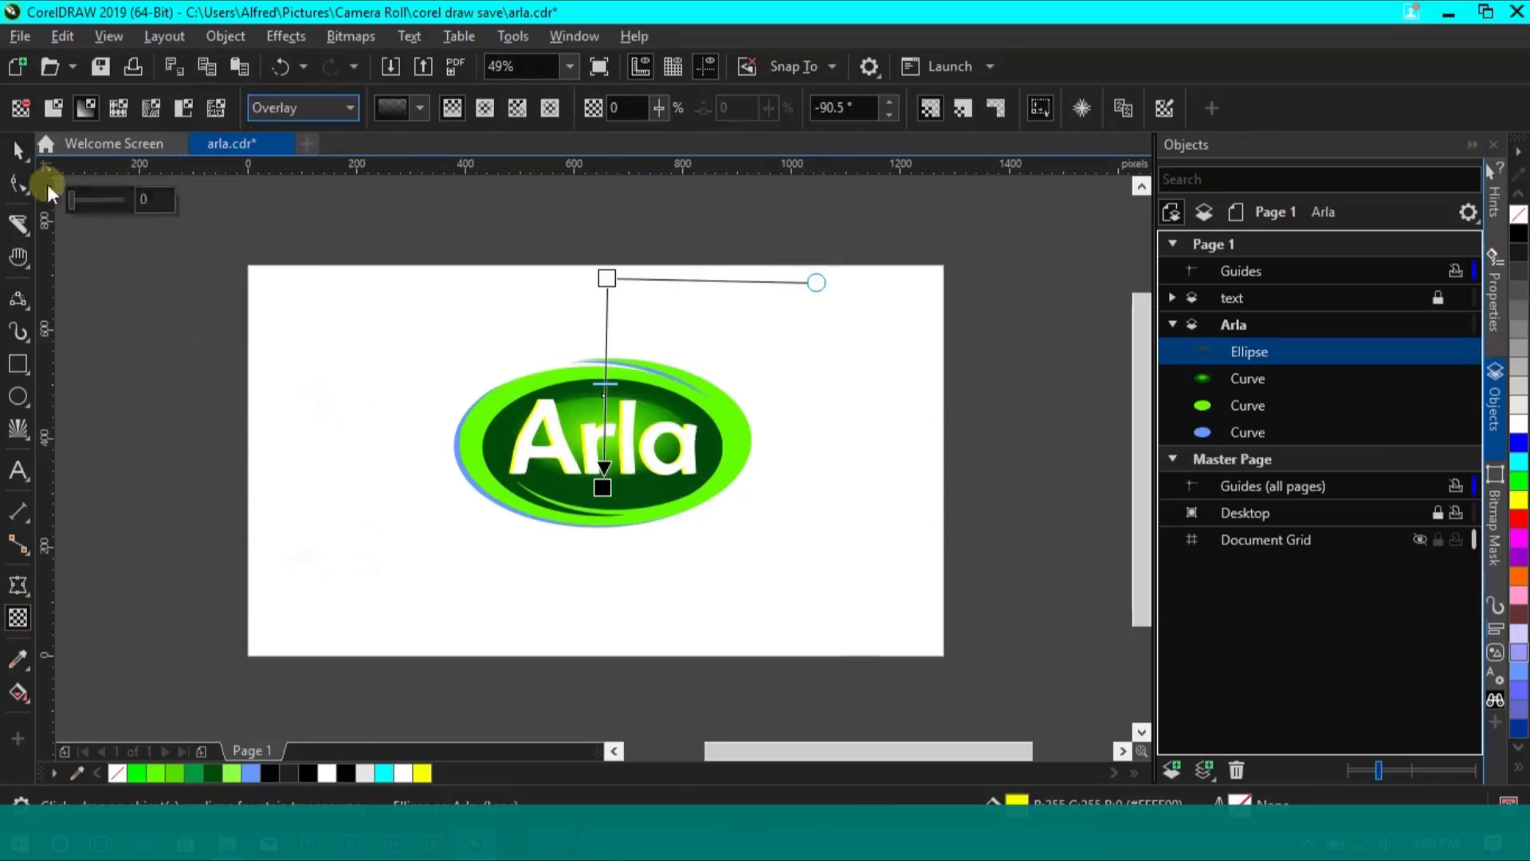
pyautogui.click(18, 150)
pyautogui.click(1034, 473)
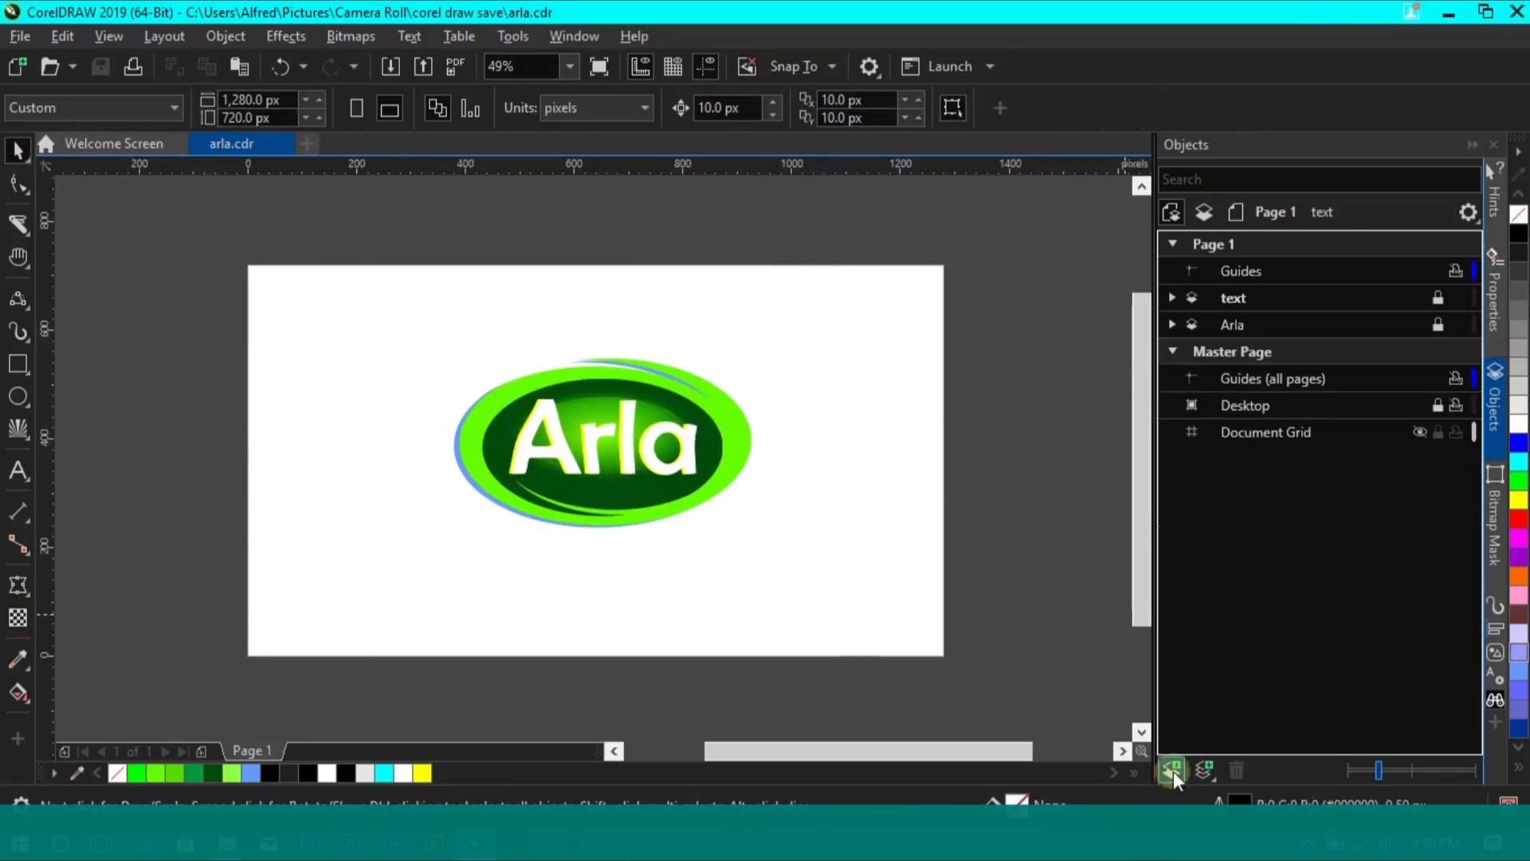
# Create a new layer above the text layer and name it flower
pyautogui.click(1172, 770)
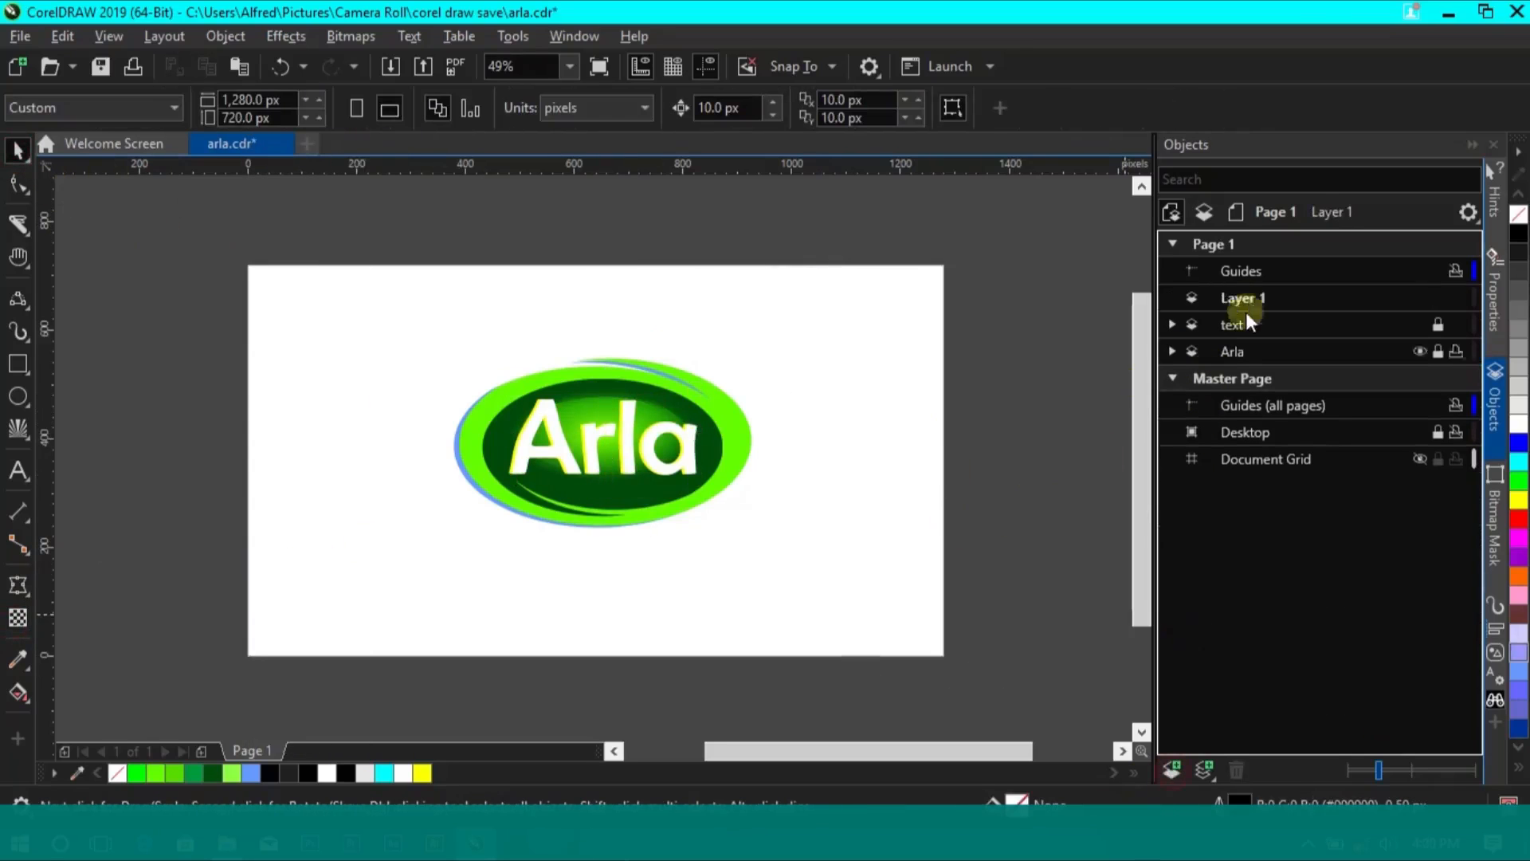
pyautogui.doubleClick(1245, 308)
pyautogui.write('flo')
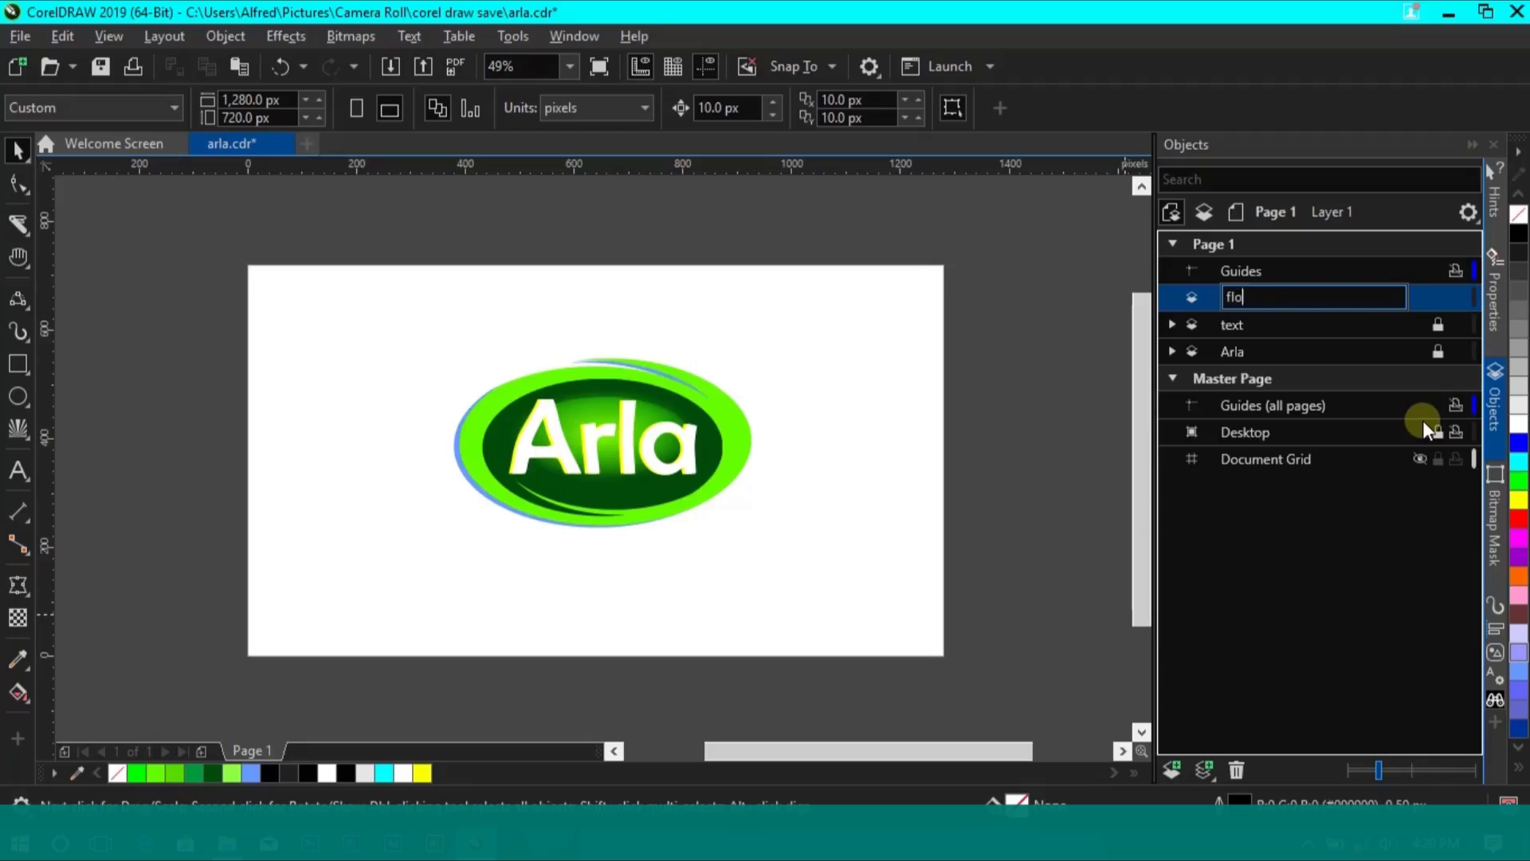
pyautogui.write('wer')
pyautogui.press('Return')
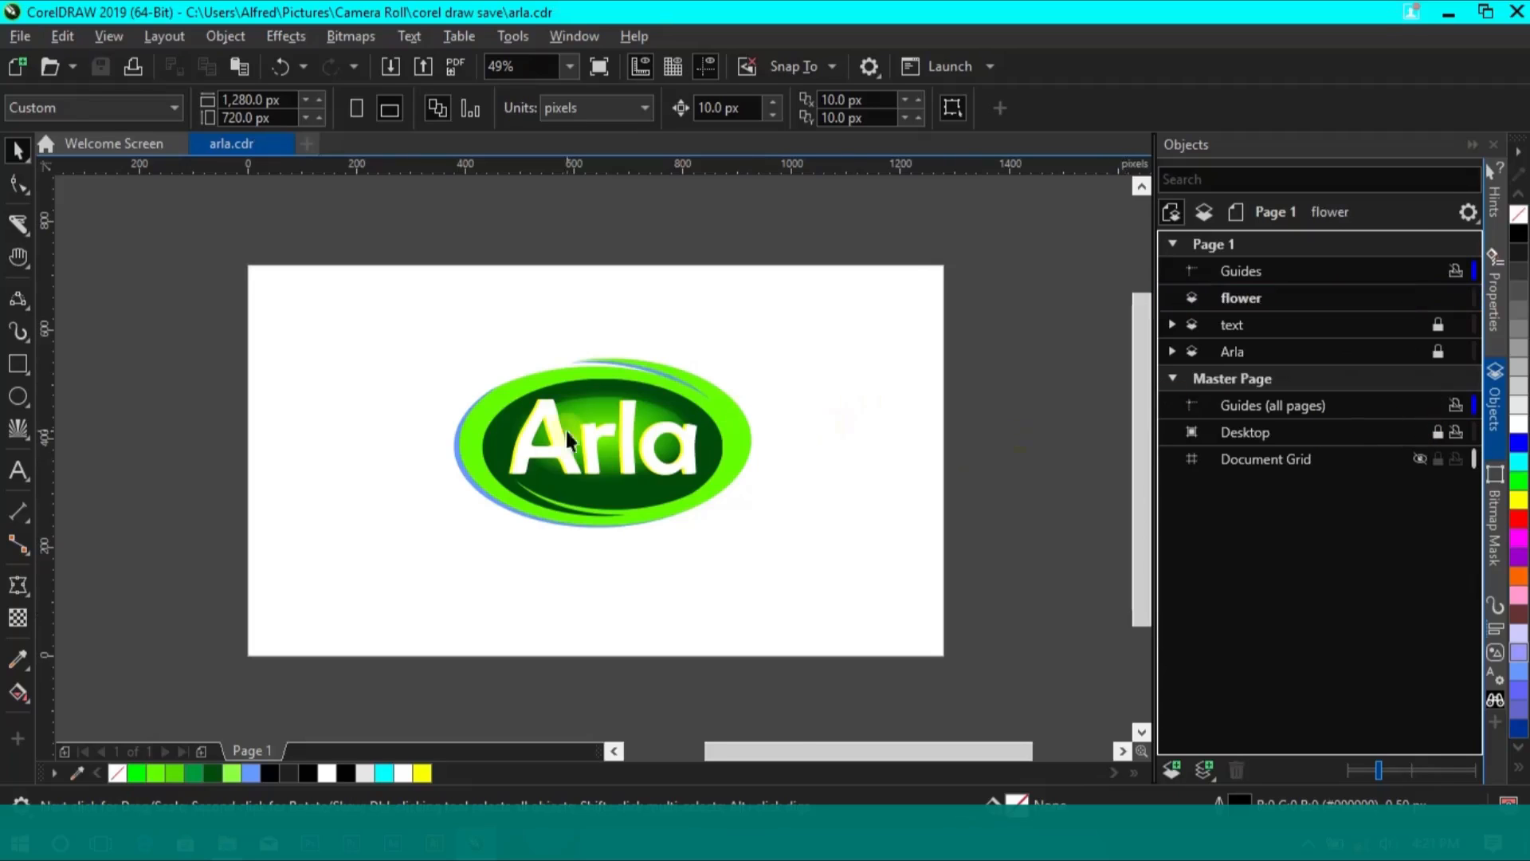
# Draw a circle about 58 px in diameter on the blank page area above the logo's left part
pyautogui.press('z')
pyautogui.click(523, 382)
pyautogui.press('h')
pyautogui.moveTo(717, 243); pyautogui.dragTo(730, 409)
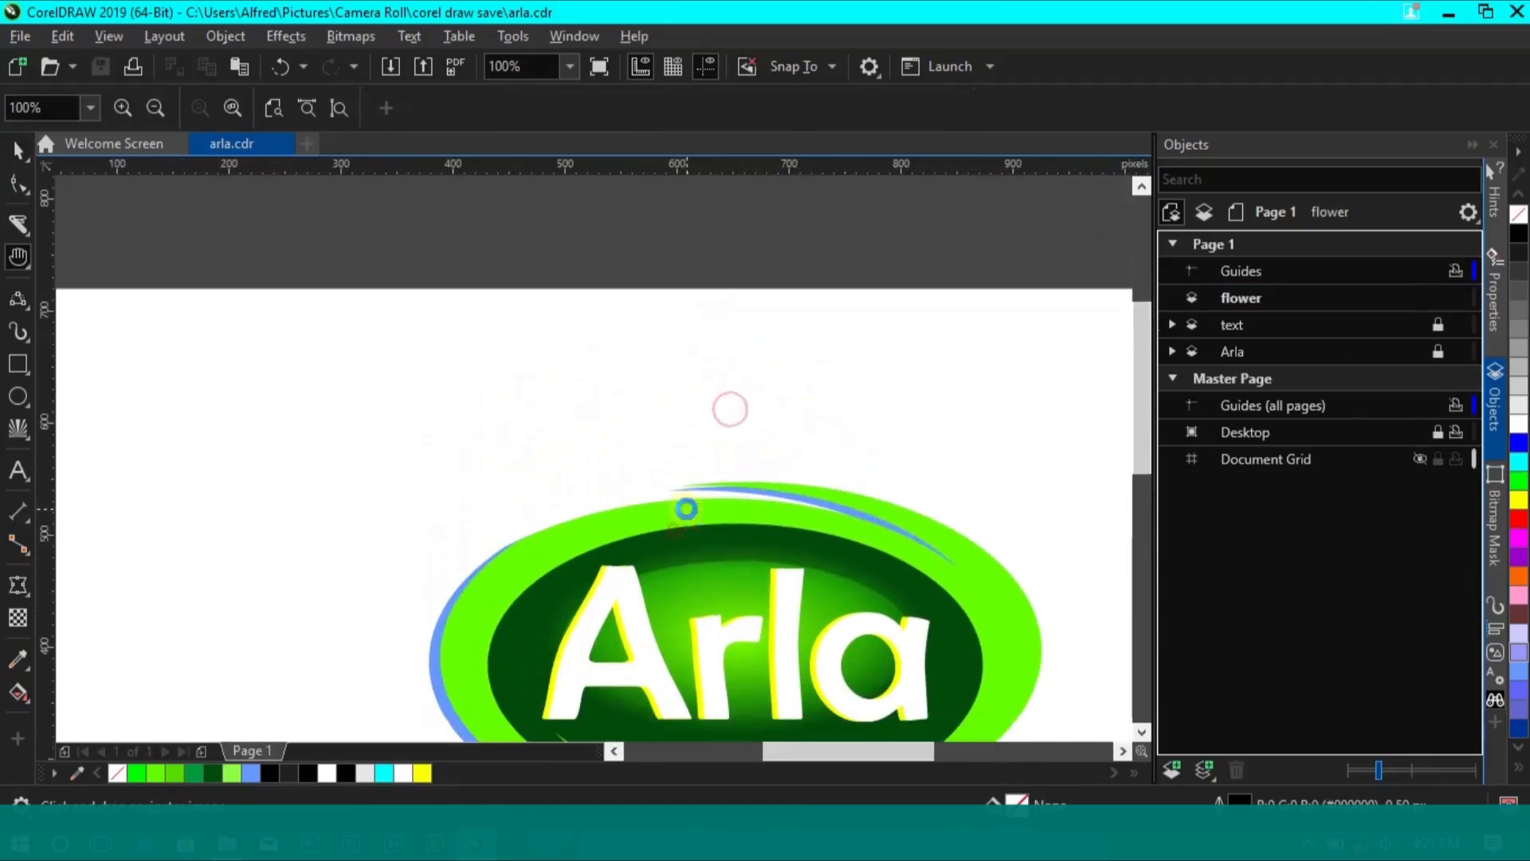
pyautogui.click(16, 394)
pyautogui.moveTo(505, 380); pyautogui.dragTo(536, 413)
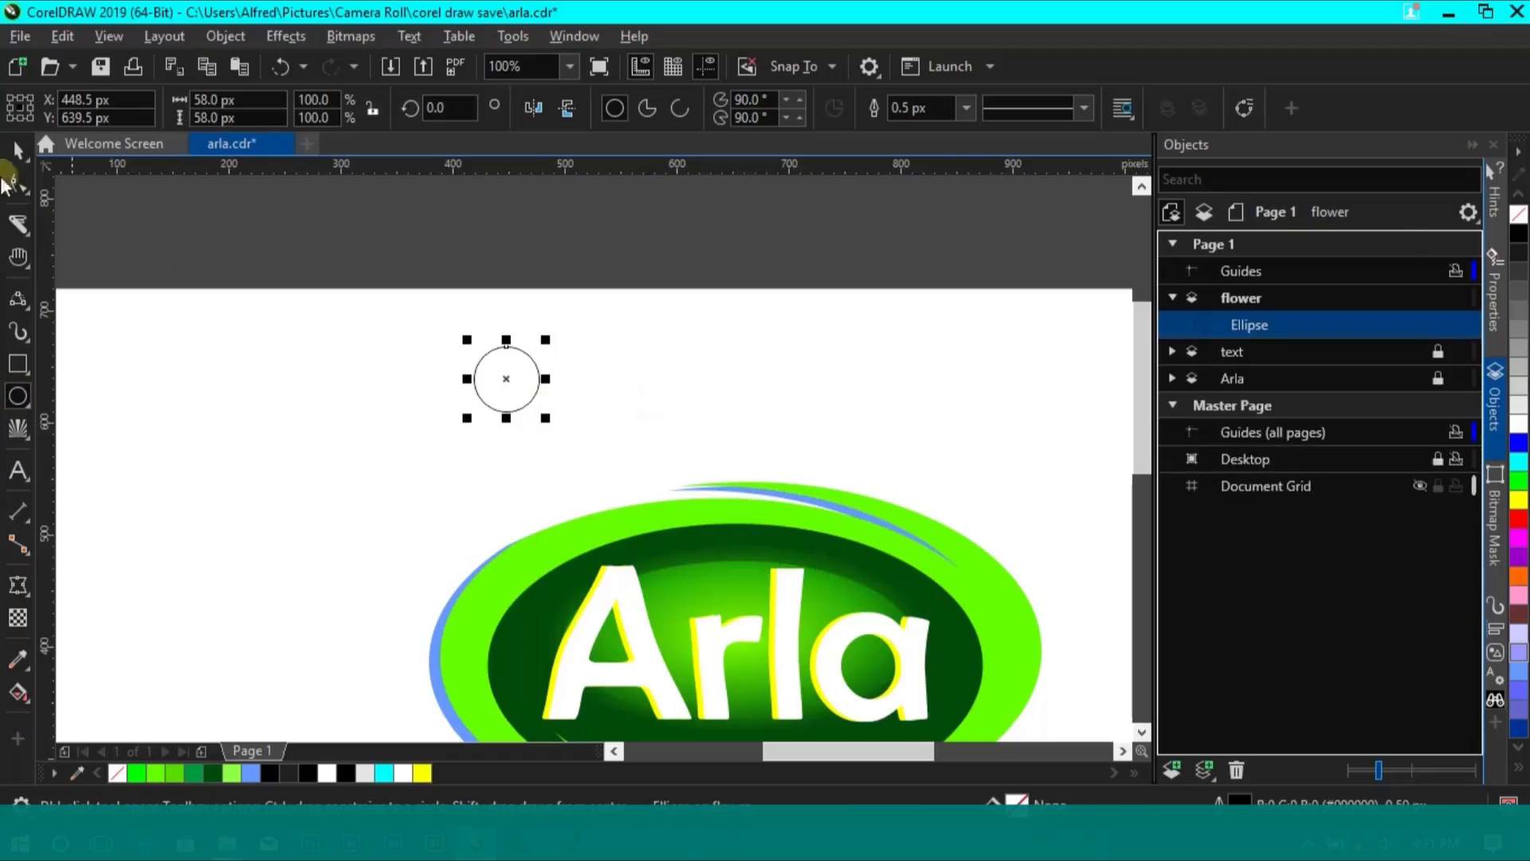
# Convert the circle to curves and pull its side and bottom nodes outward into a petal about 74 x 63 px
pyautogui.press('z')
pyautogui.click(533, 404)
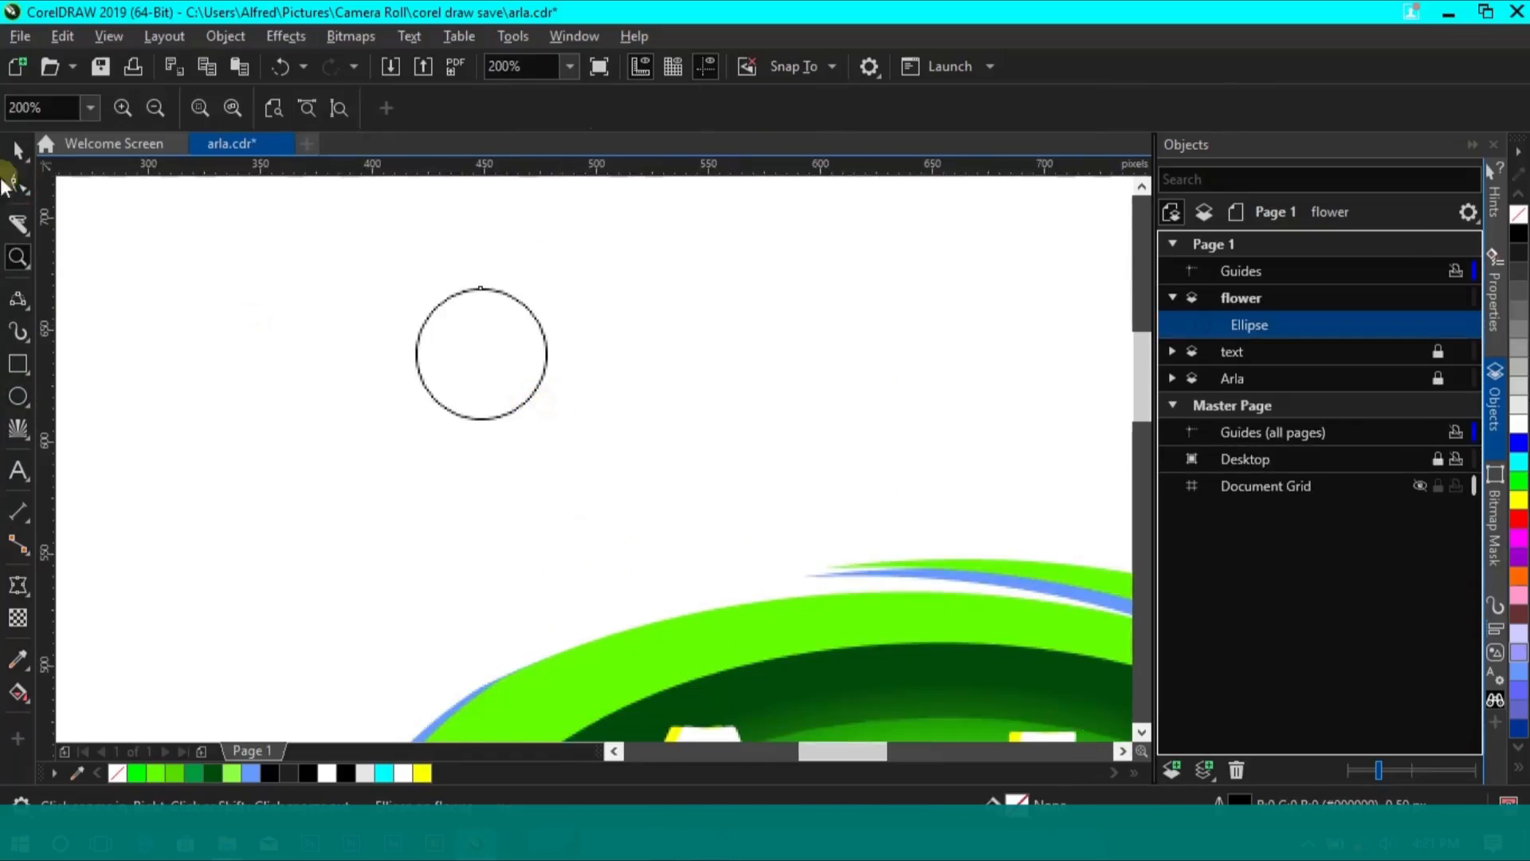
pyautogui.press('space')
pyautogui.hotkey('ctrl', 'q')
pyautogui.press('F10')
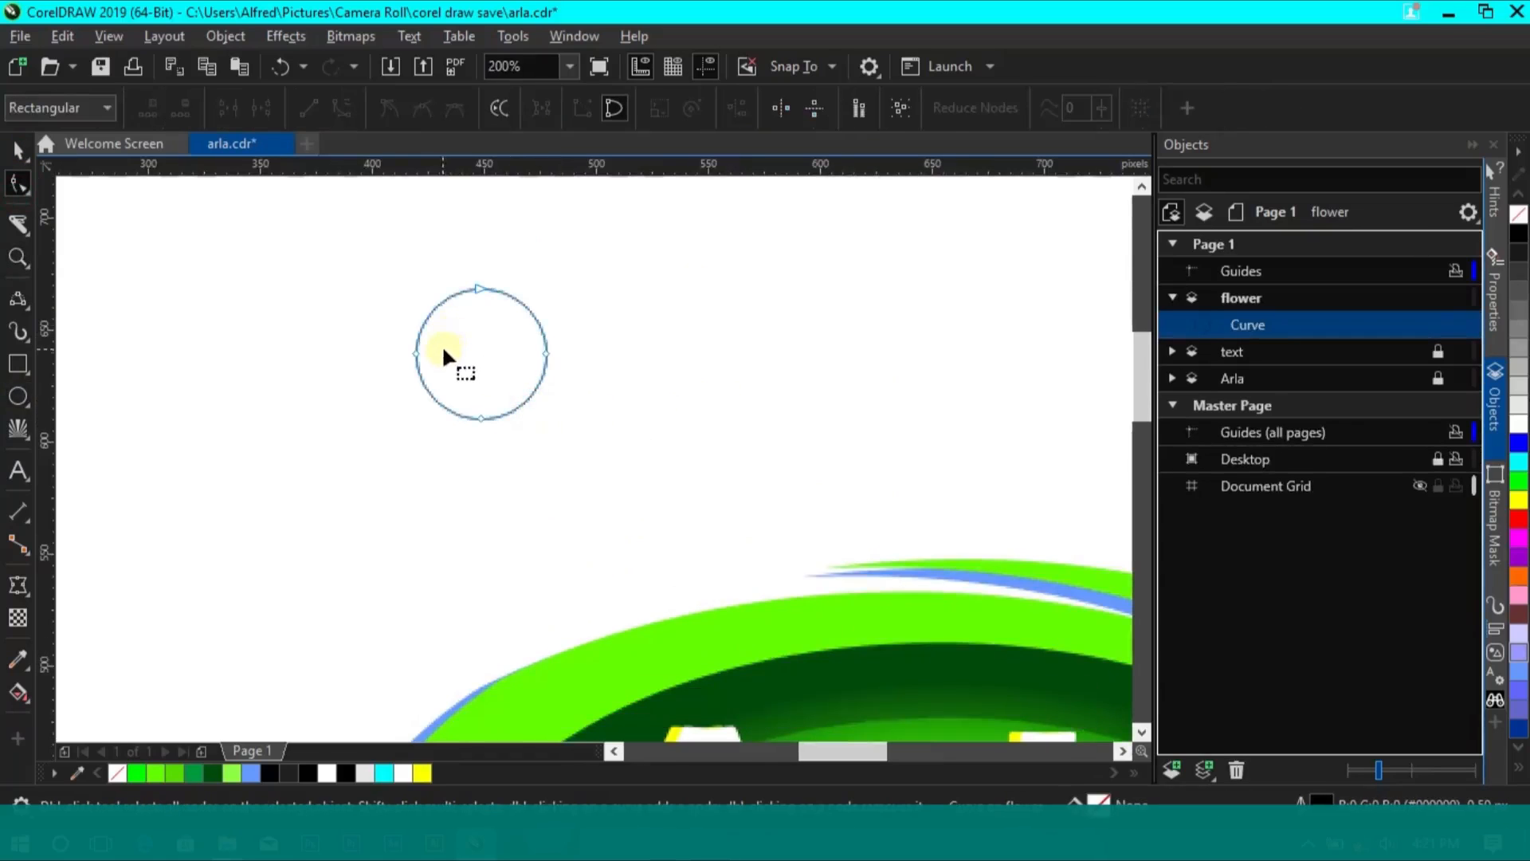
pyautogui.moveTo(414, 354); pyautogui.dragTo(397, 348)
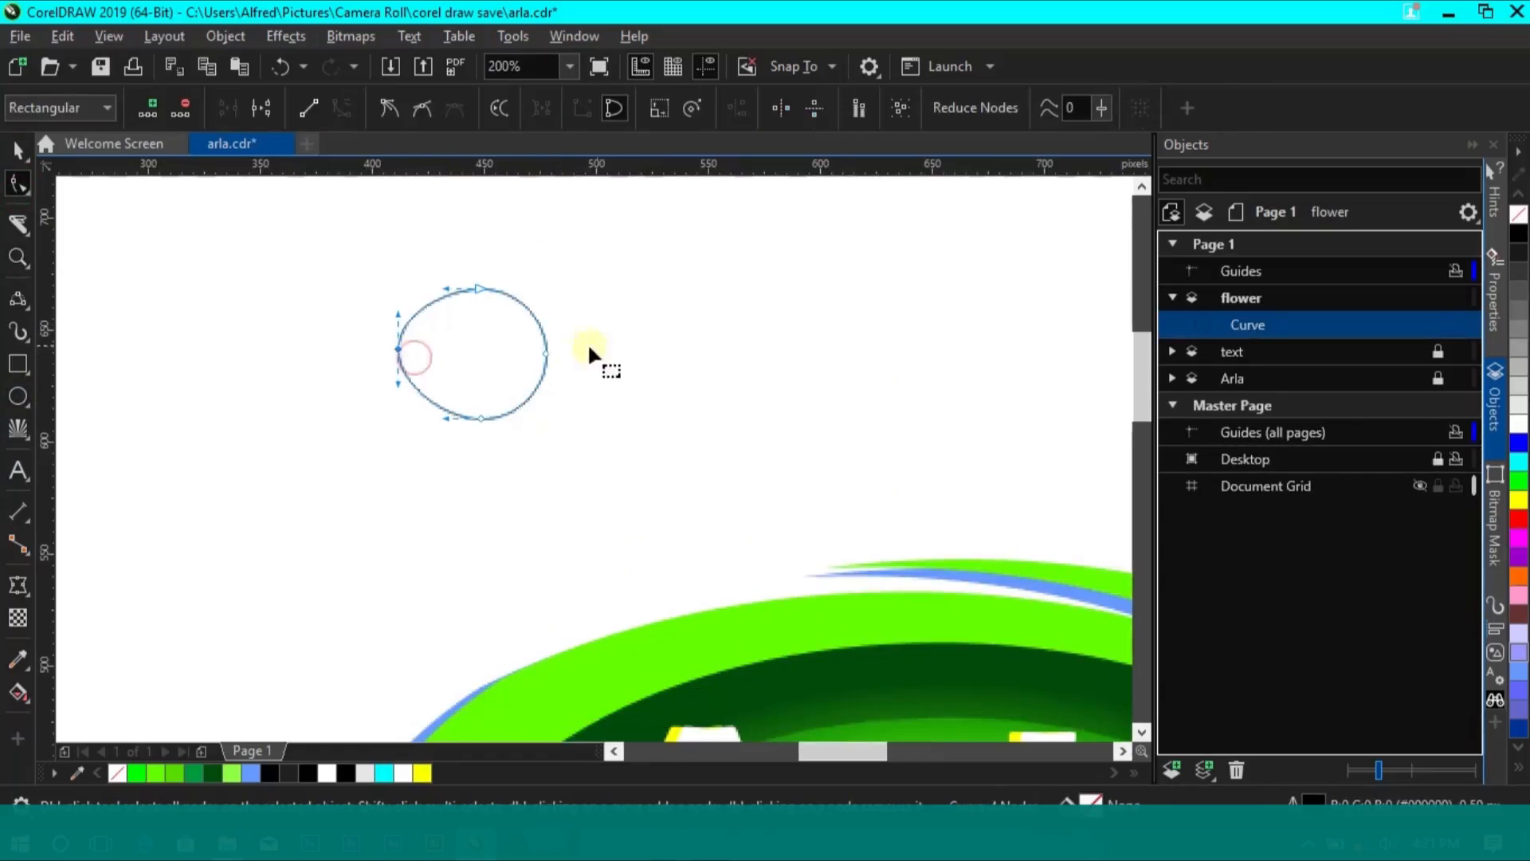
pyautogui.moveTo(547, 353); pyautogui.dragTo(565, 348)
pyautogui.moveTo(481, 417); pyautogui.dragTo(491, 430)
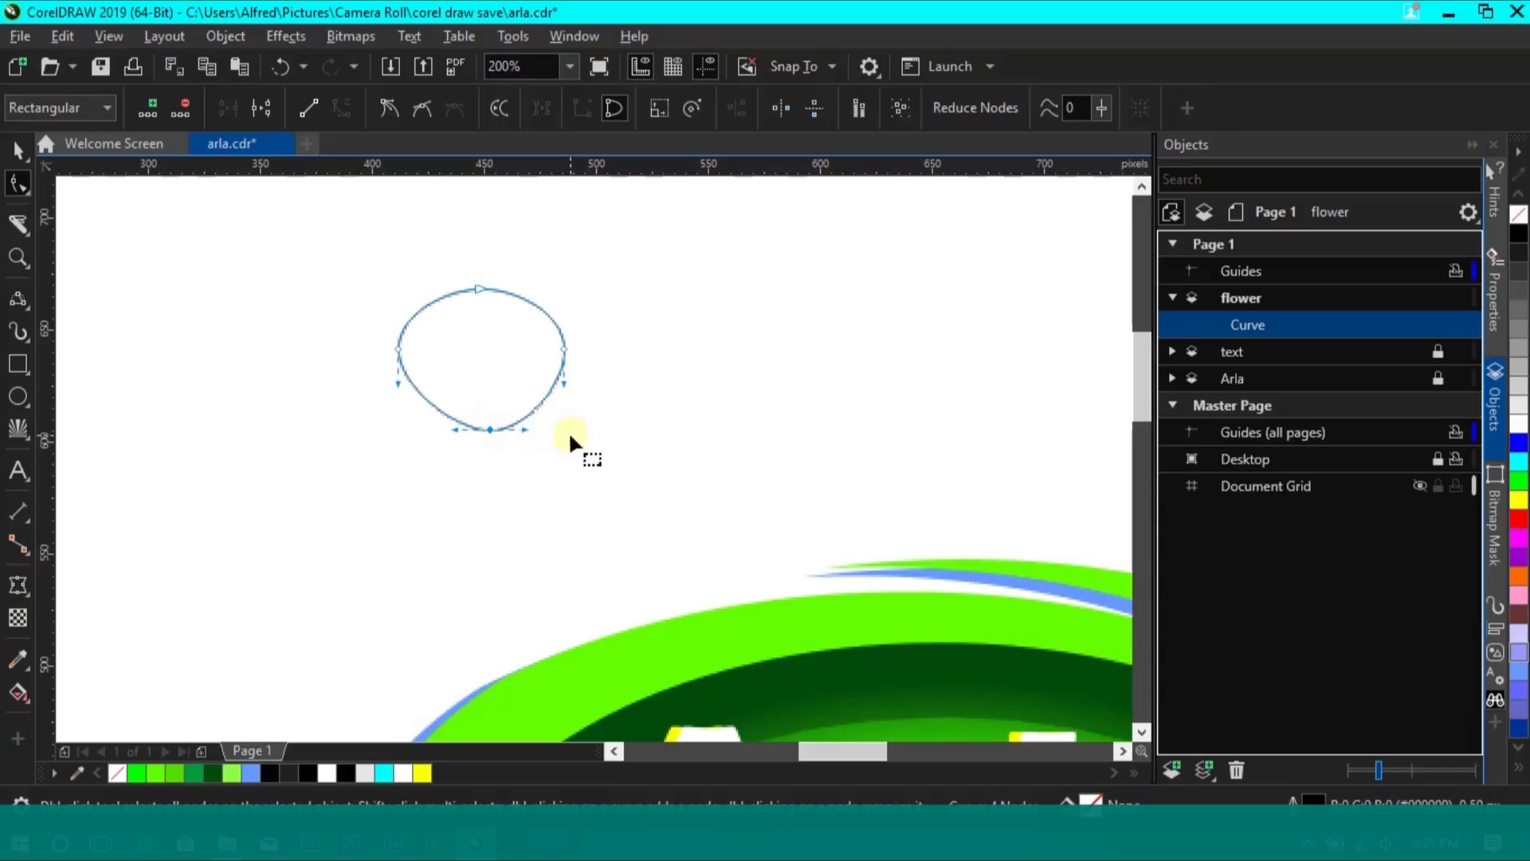
pyautogui.press('space')
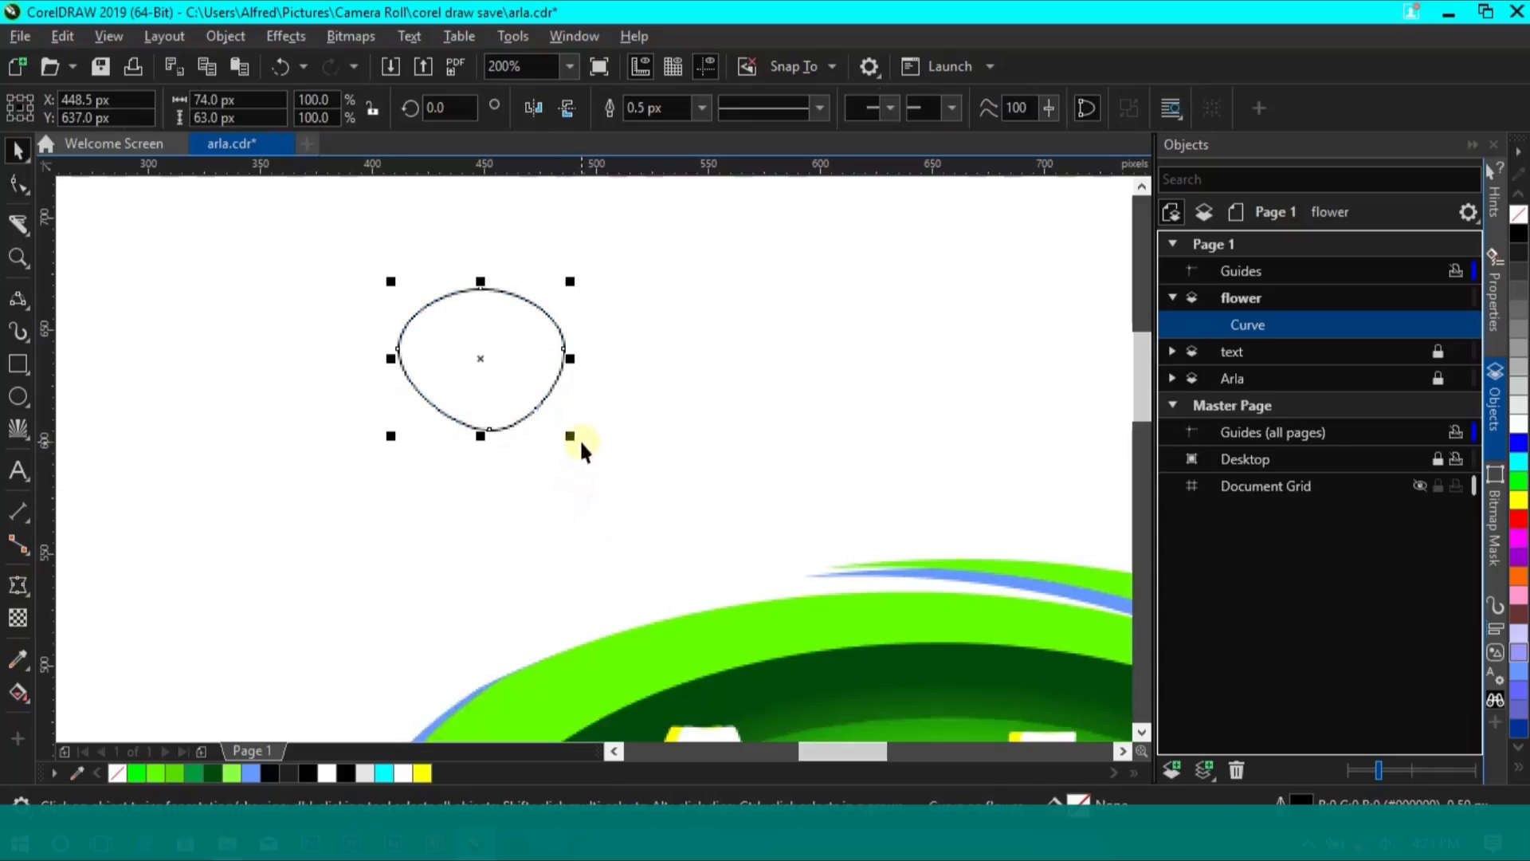
# Duplicate the petal to its lower left and rotate the copy to about 50.7 degrees
pyautogui.press('z')
pyautogui.press('F3')
pyautogui.press('h')
pyautogui.moveTo(612, 501); pyautogui.dragTo(601, 470)
pyautogui.press('space')
pyautogui.moveTo(540, 404); pyautogui.dragTo(546, 448)
pyautogui.rightClick(482, 437)
pyautogui.click(506, 460)
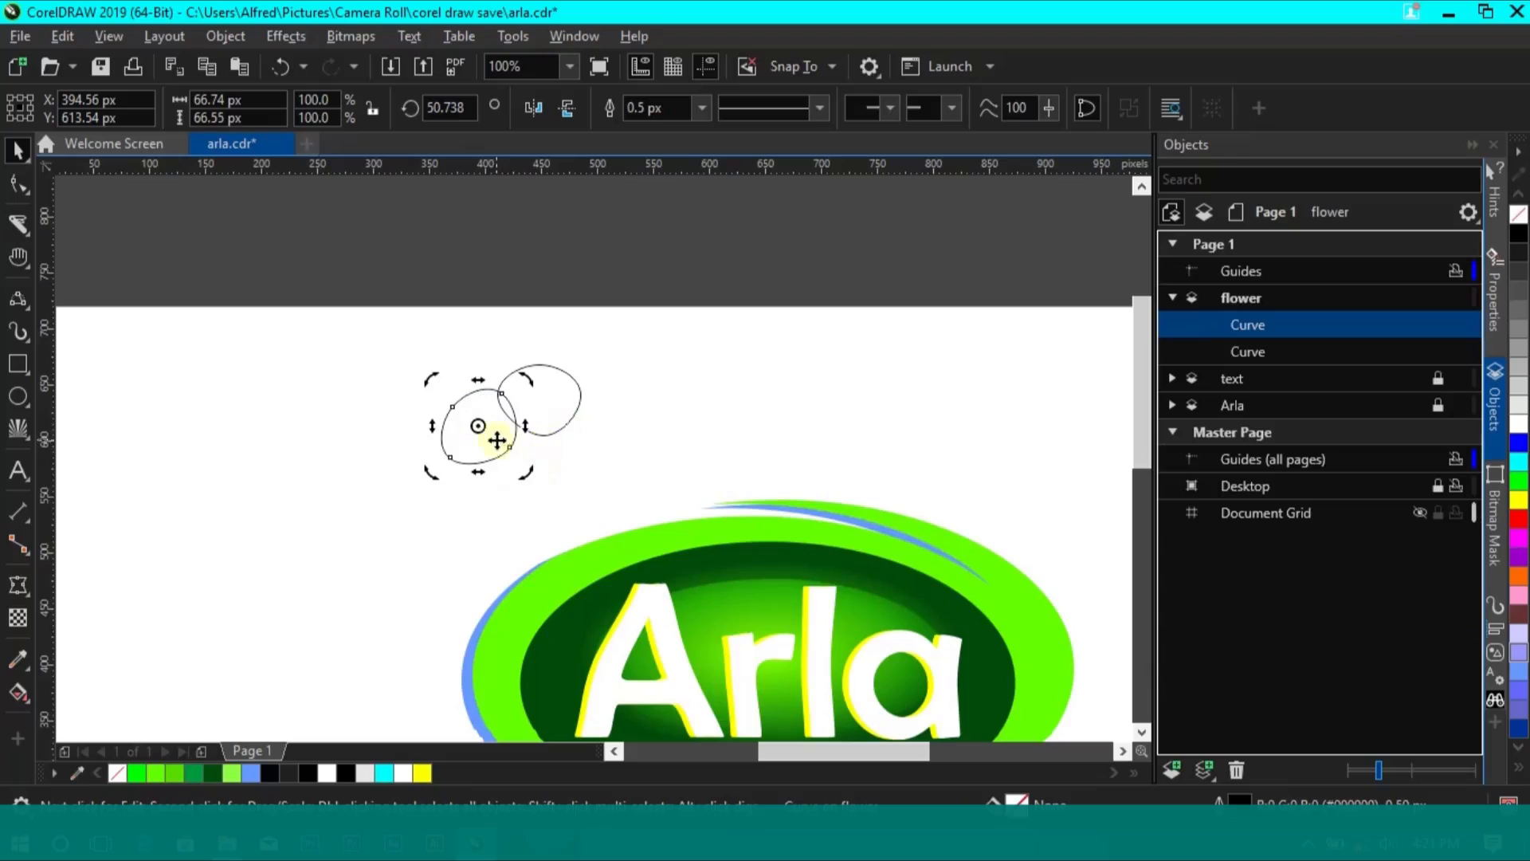
# Shift the petal copy so it overlaps the original and rotate it to about 55.5 degrees
pyautogui.moveTo(502, 435); pyautogui.dragTo(495, 438)
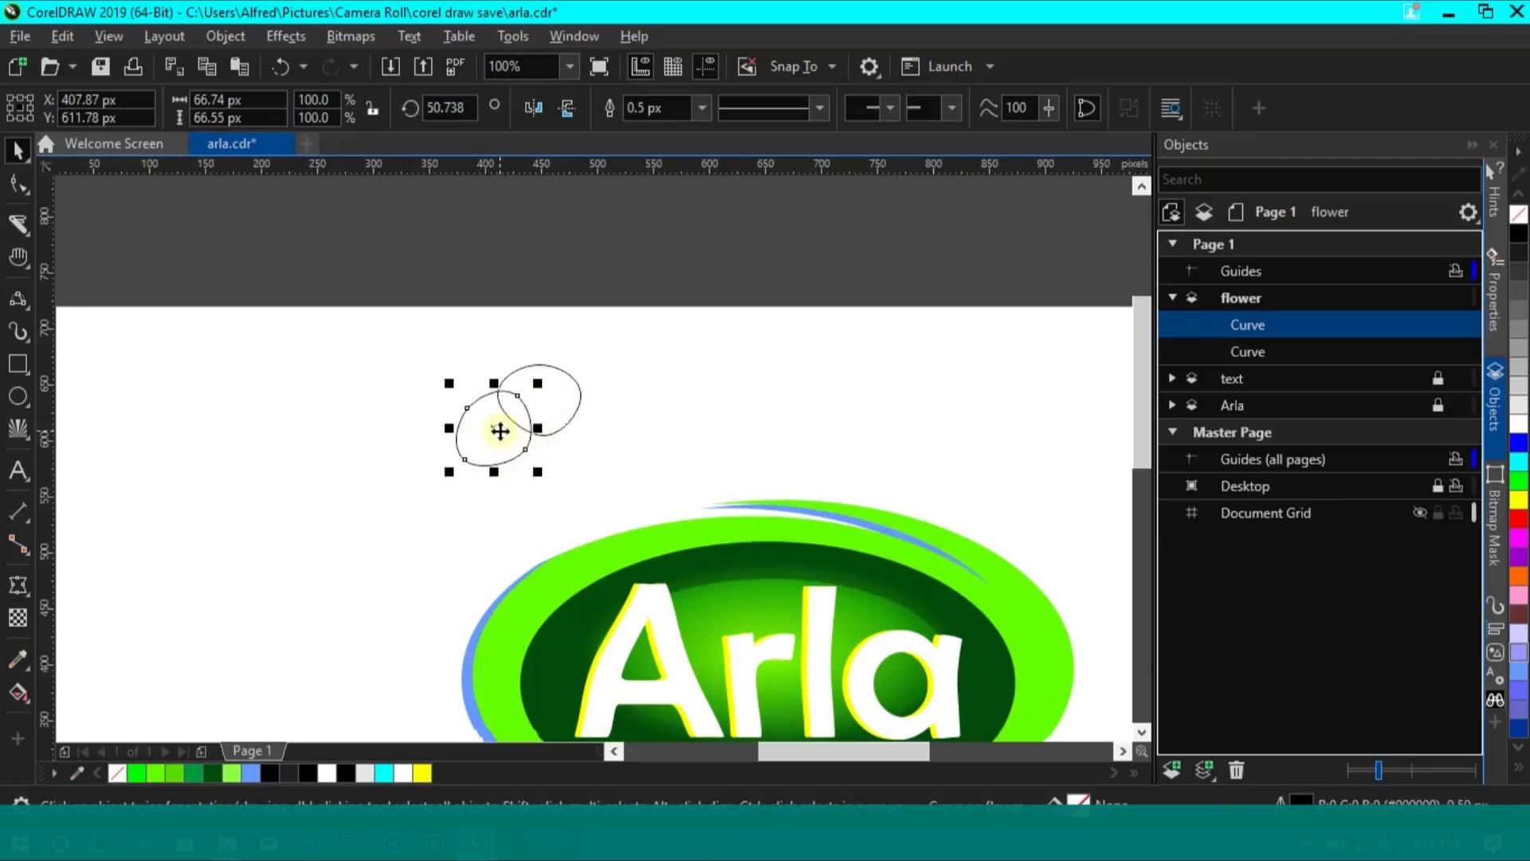
pyautogui.click(500, 430)
pyautogui.moveTo(540, 471); pyautogui.dragTo(496, 434)
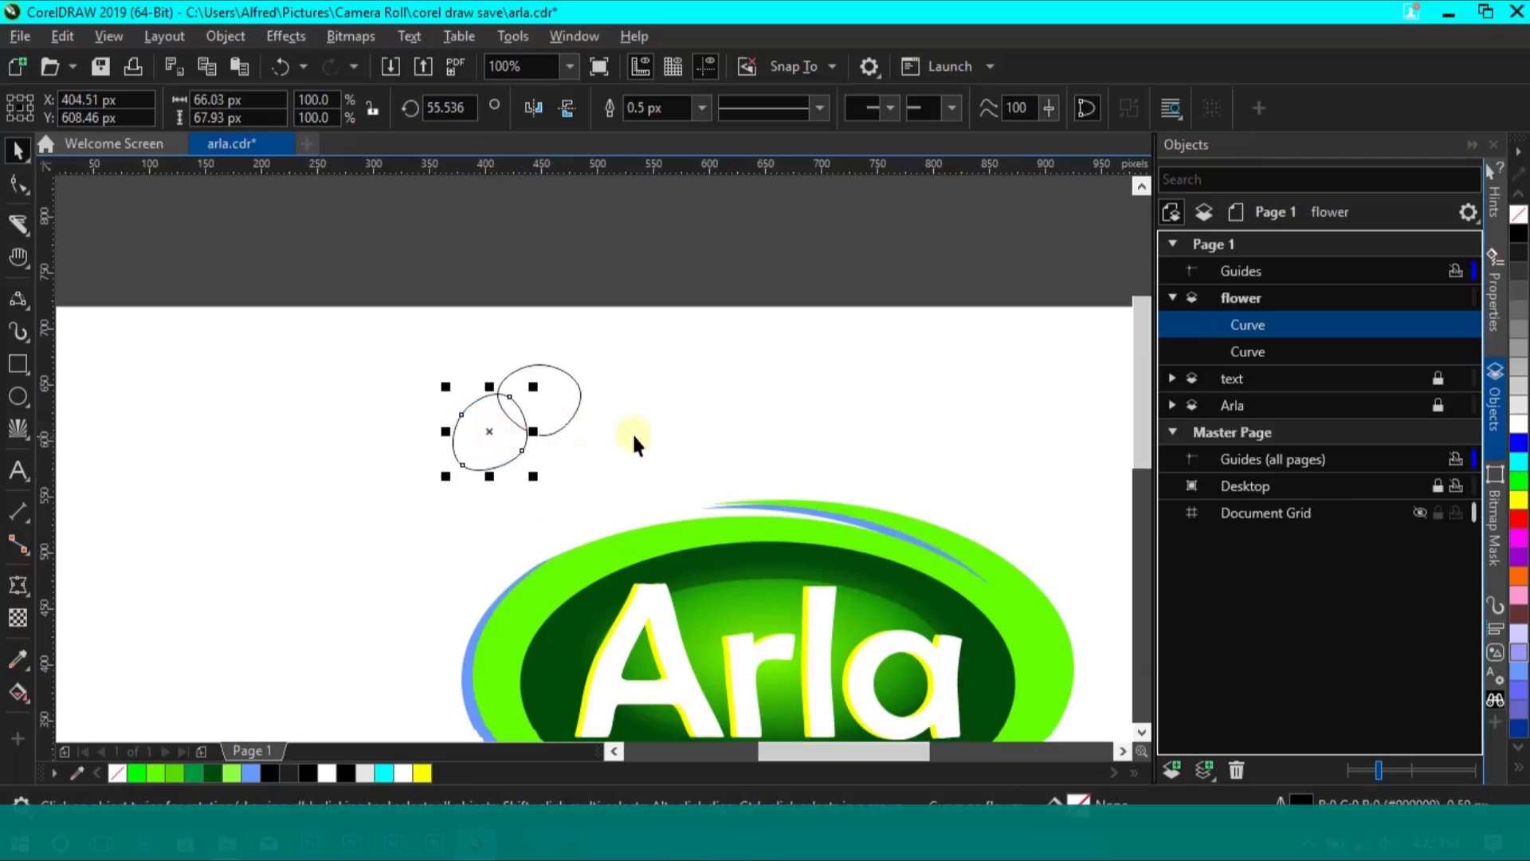
# Weld the two overlapping petals into one shape and deselect it
pyautogui.keyDown('shift'); pyautogui.click(570, 405); pyautogui.keyUp('shift')
pyautogui.click(655, 110)
pyautogui.click(683, 239)
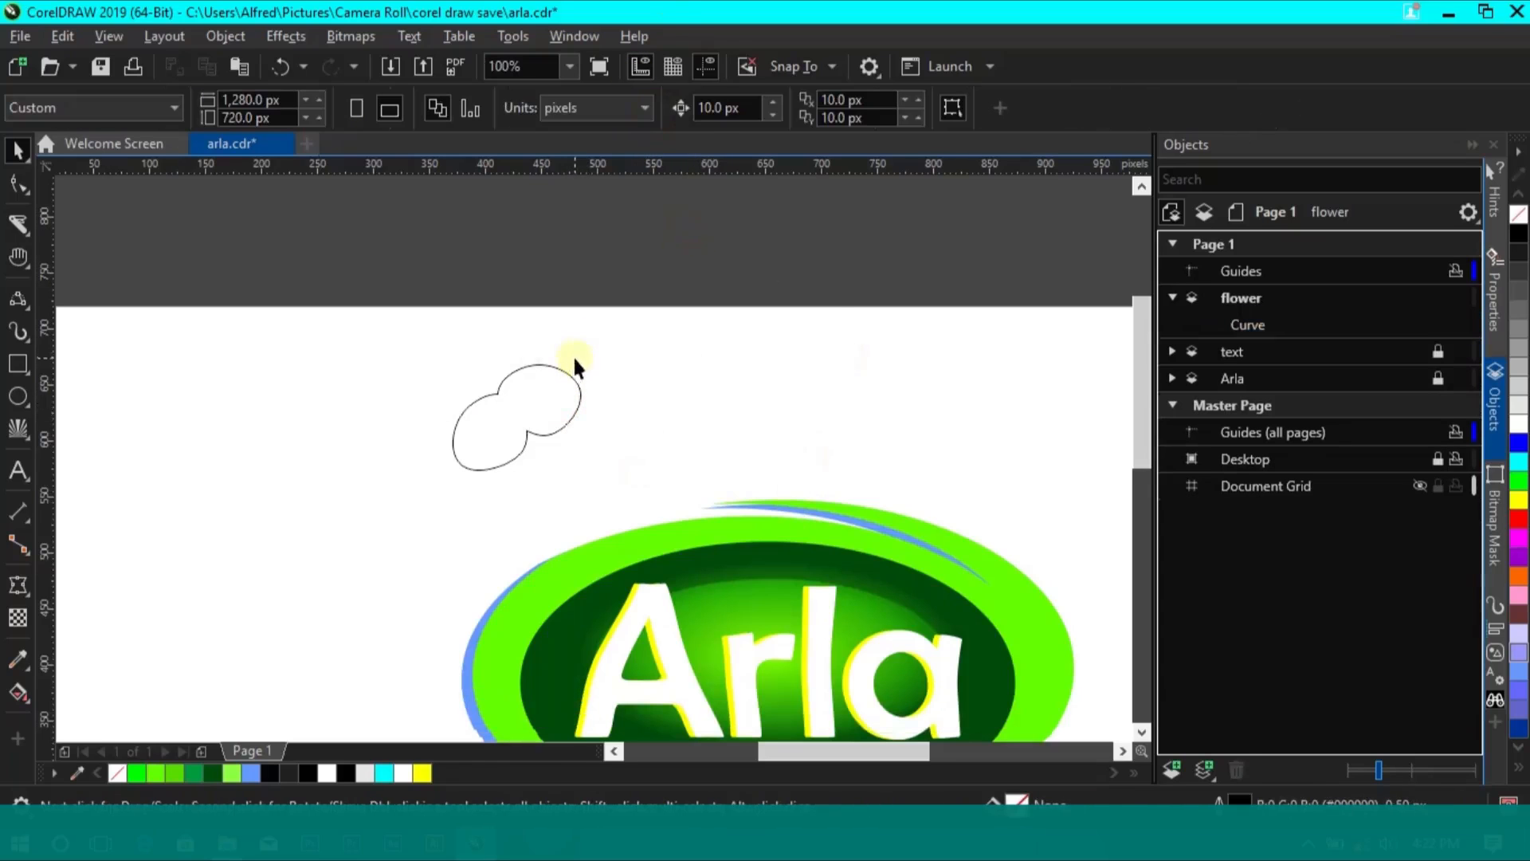
# Draw a narrow closed wedge at the upper notch between the petals, with its tip reaching the shape's centre
pyautogui.press('z')
pyautogui.click(556, 444)
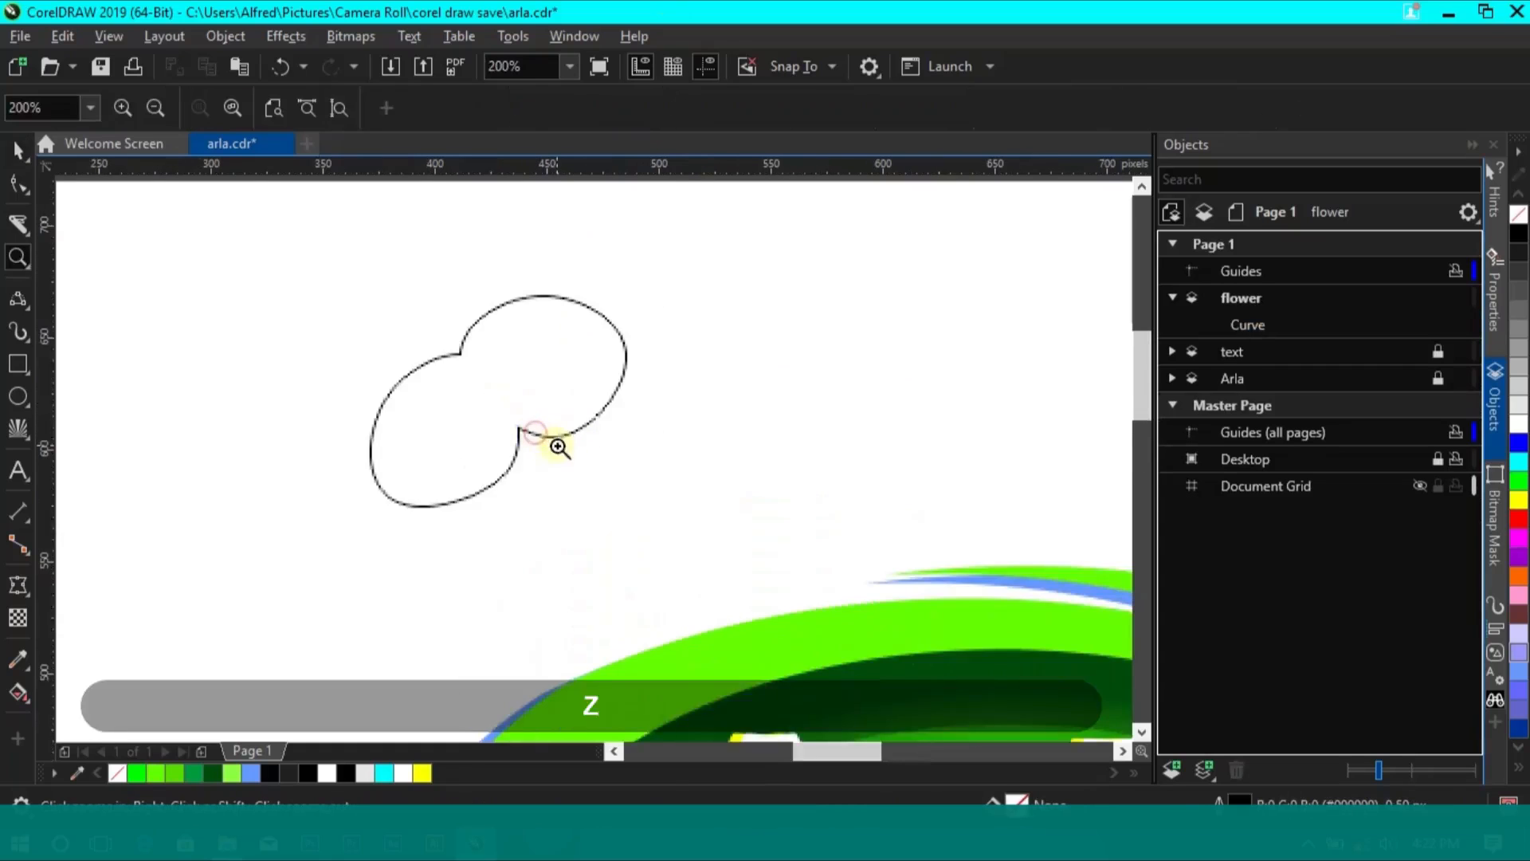
pyautogui.press('v')
pyautogui.moveTo(445, 351)
pyautogui.mouseDown()
pyautogui.moveTo(494, 394)
pyautogui.moveTo(452, 338)
pyautogui.moveTo(445, 350)
pyautogui.mouseUp()
pyautogui.click(494, 394)
pyautogui.click(452, 338)
pyautogui.click(455, 346)
pyautogui.click(446, 348)
pyautogui.press('space')
# Trim the welded petal shape with the wedge and delete the leftover wedge
pyautogui.keyDown('shift'); pyautogui.click(561, 359); pyautogui.keyUp('shift')
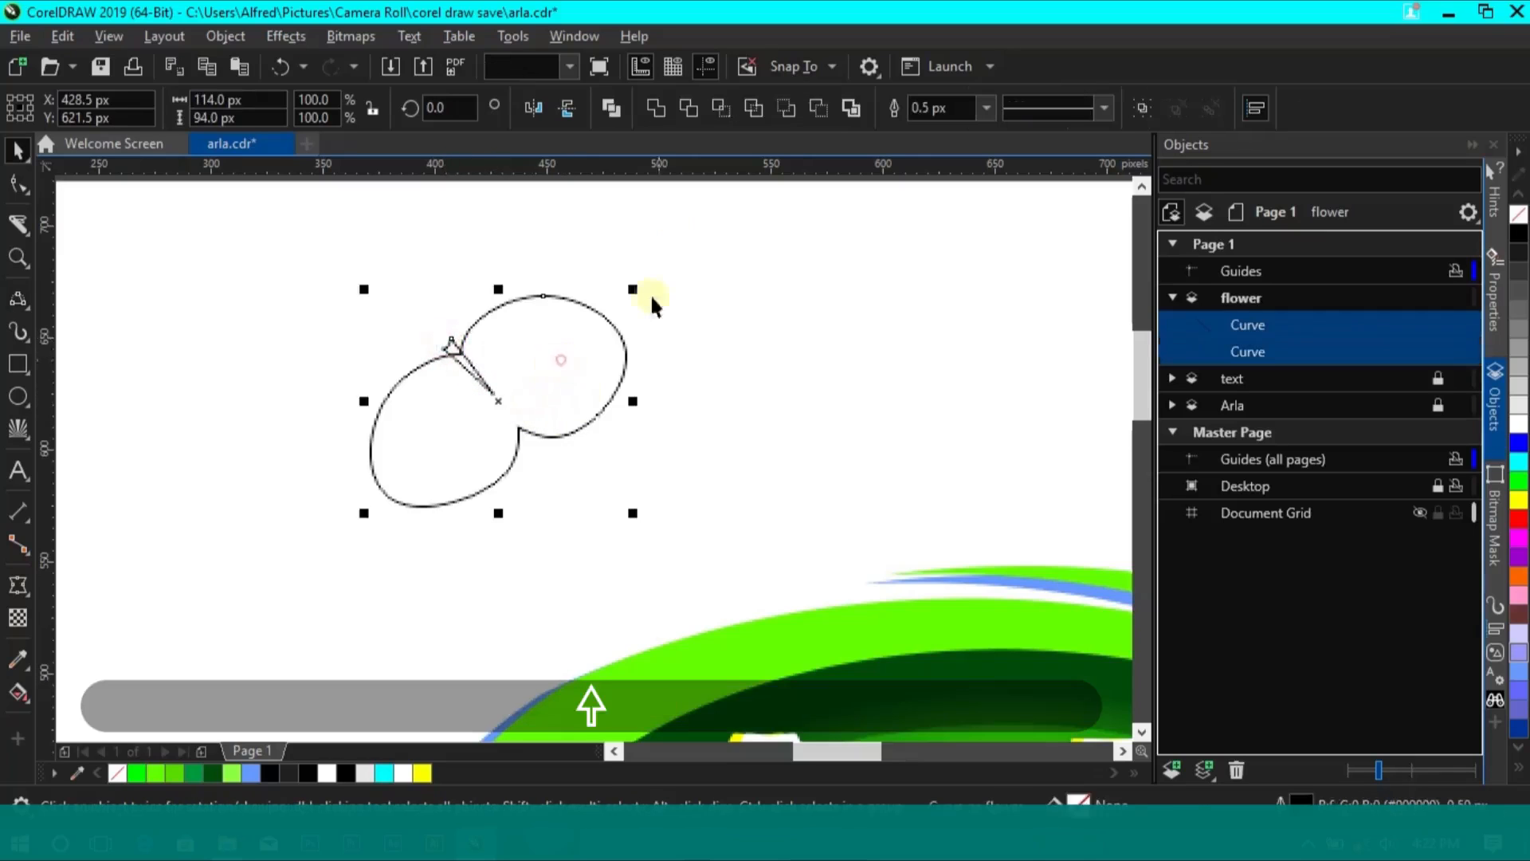
pyautogui.click(688, 106)
pyautogui.click(387, 267)
pyautogui.click(461, 353)
pyautogui.press('Delete')
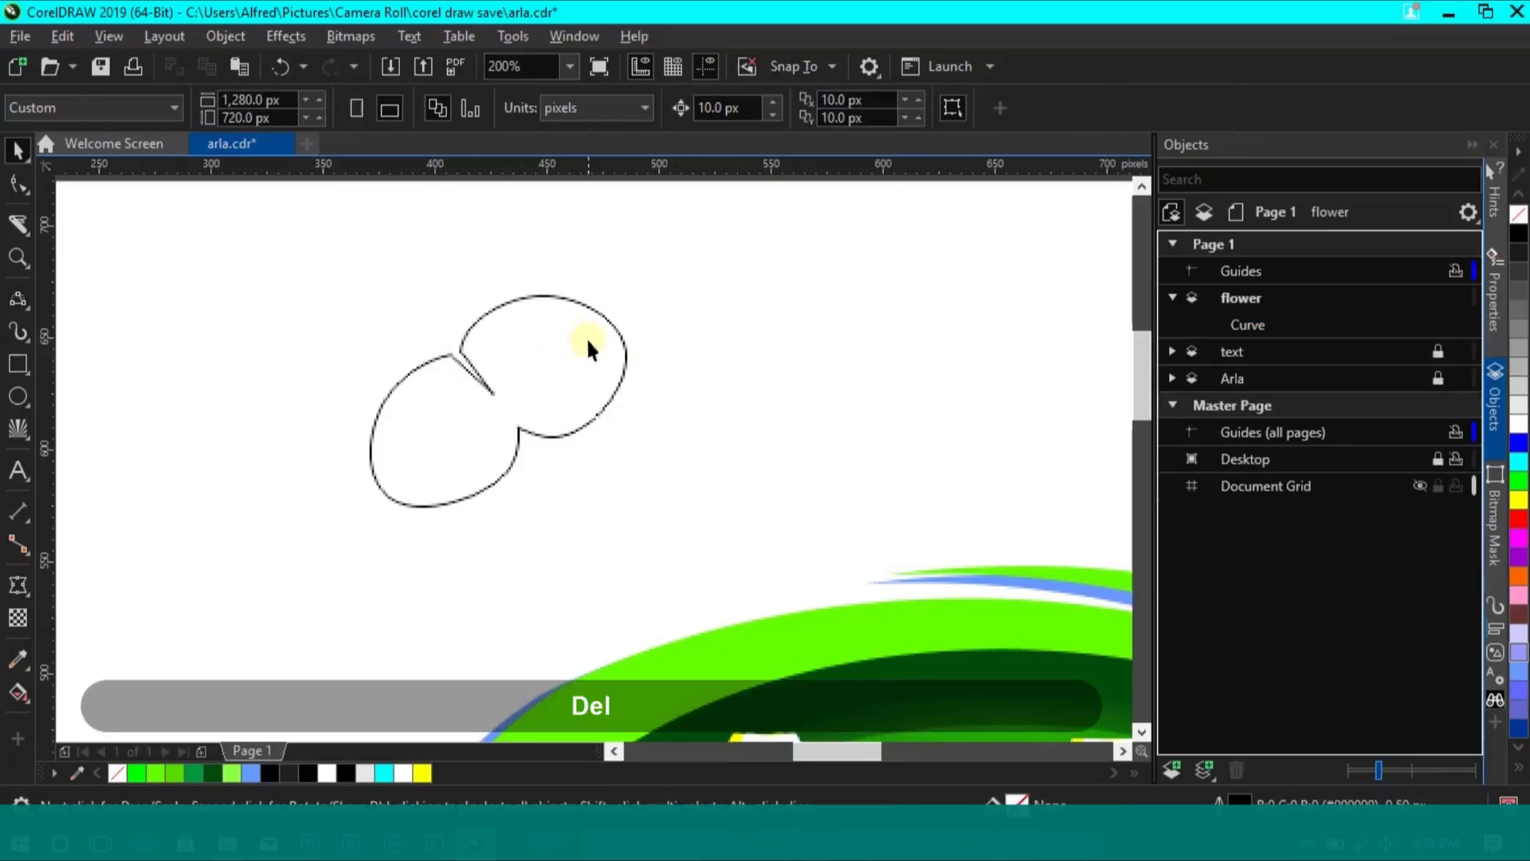
# Draw a 30 px circle at the petals' lower notch and nudge it down and right so it is centred there
pyautogui.press('z')
pyautogui.rightClick(596, 461)
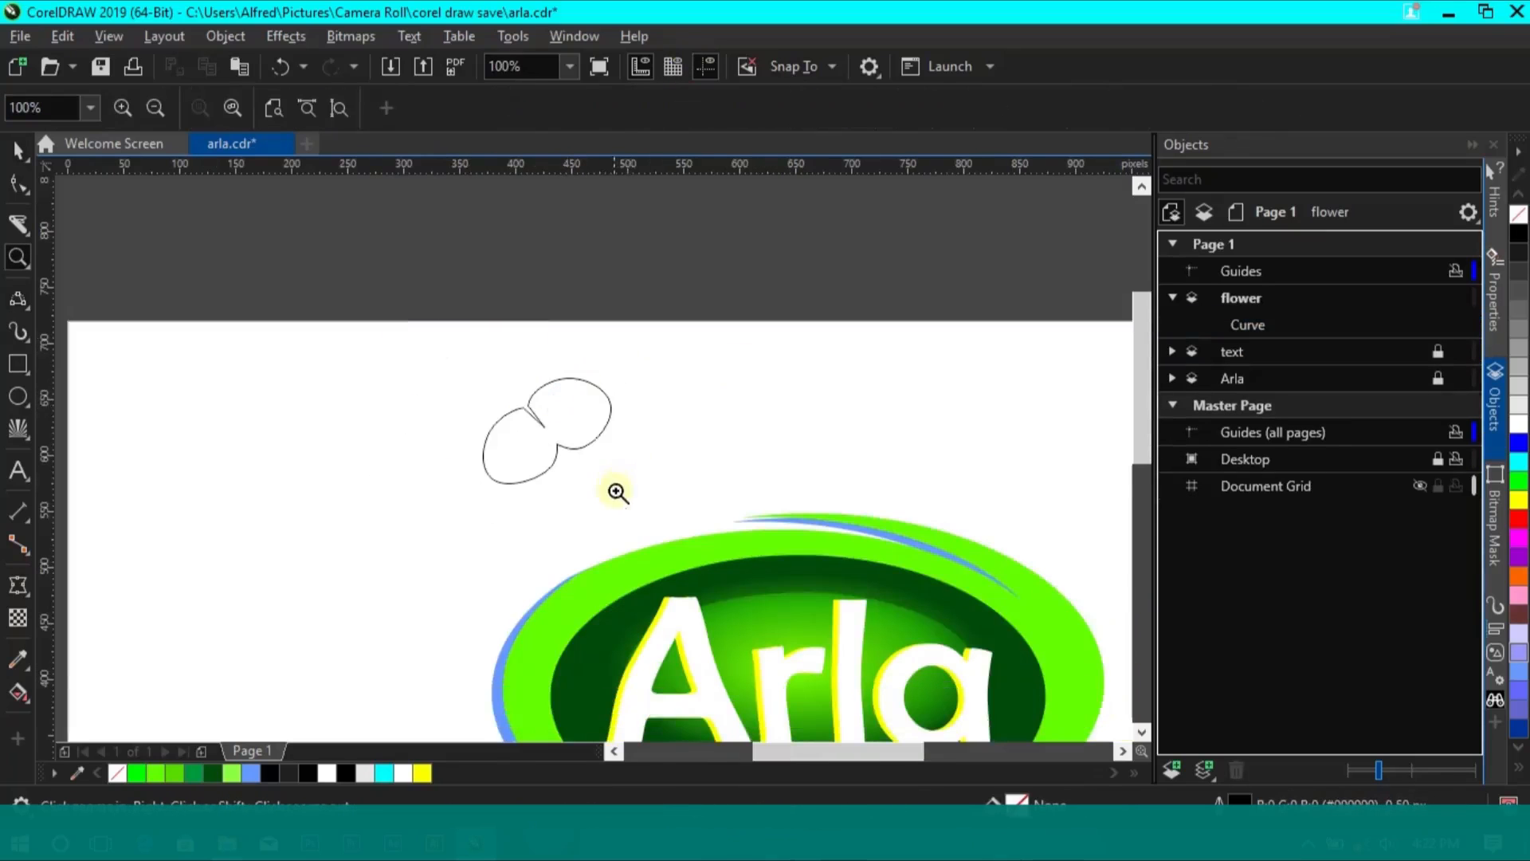
pyautogui.press('h')
pyautogui.moveTo(619, 493); pyautogui.dragTo(557, 434)
pyautogui.press('space')
pyautogui.click(556, 345)
pyautogui.click(17, 396)
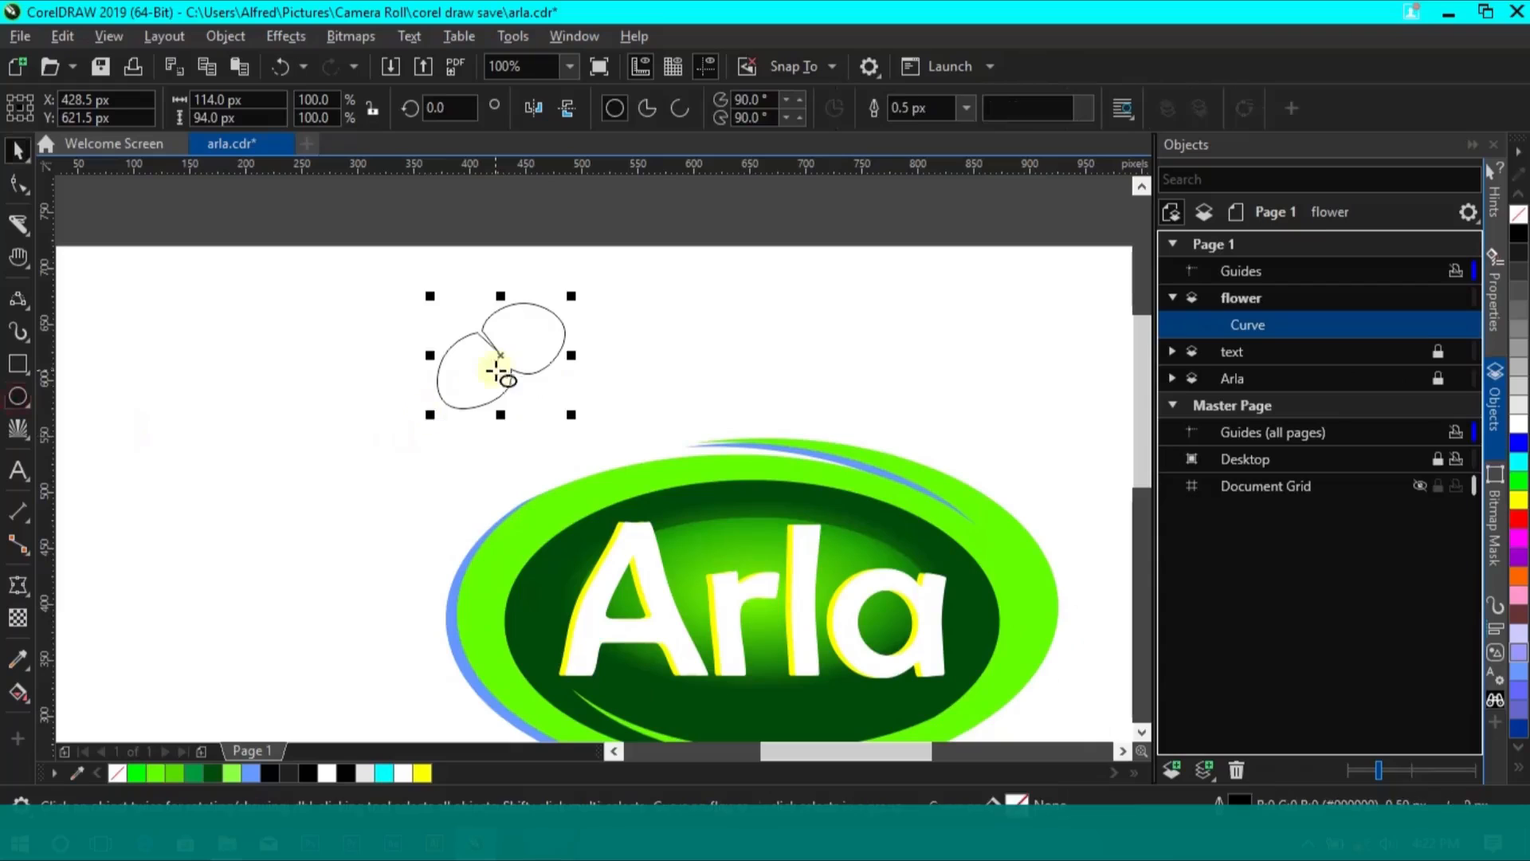
pyautogui.moveTo(509, 367); pyautogui.dragTo(532, 391)
pyautogui.press('space')
pyautogui.press('Down')
pyautogui.press('Right')
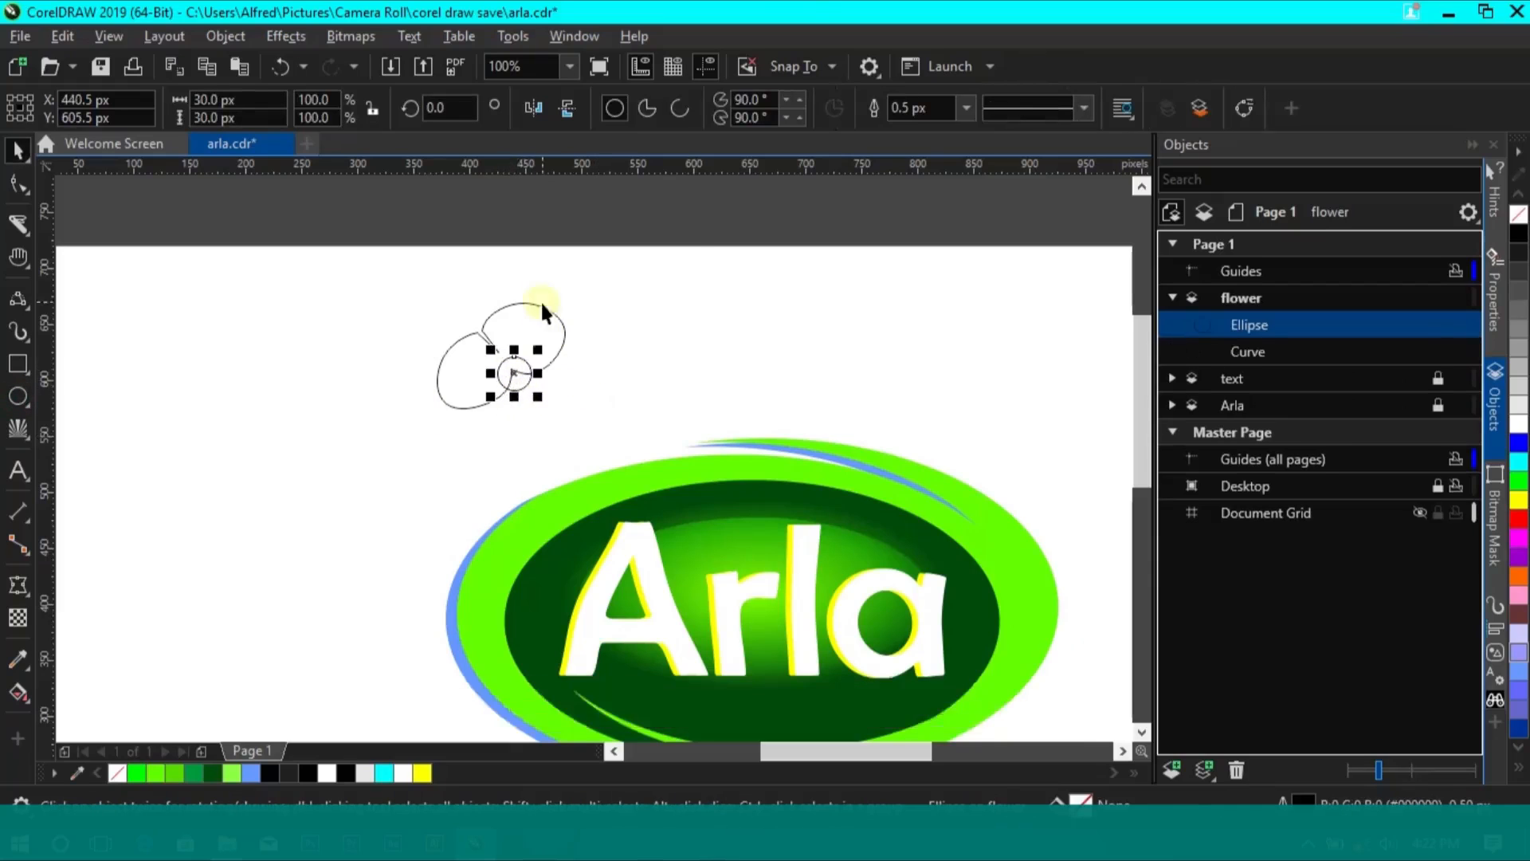
# Trim the two-petal shape with the circle at its lower notch and delete the leftover circle
pyautogui.click(645, 331)
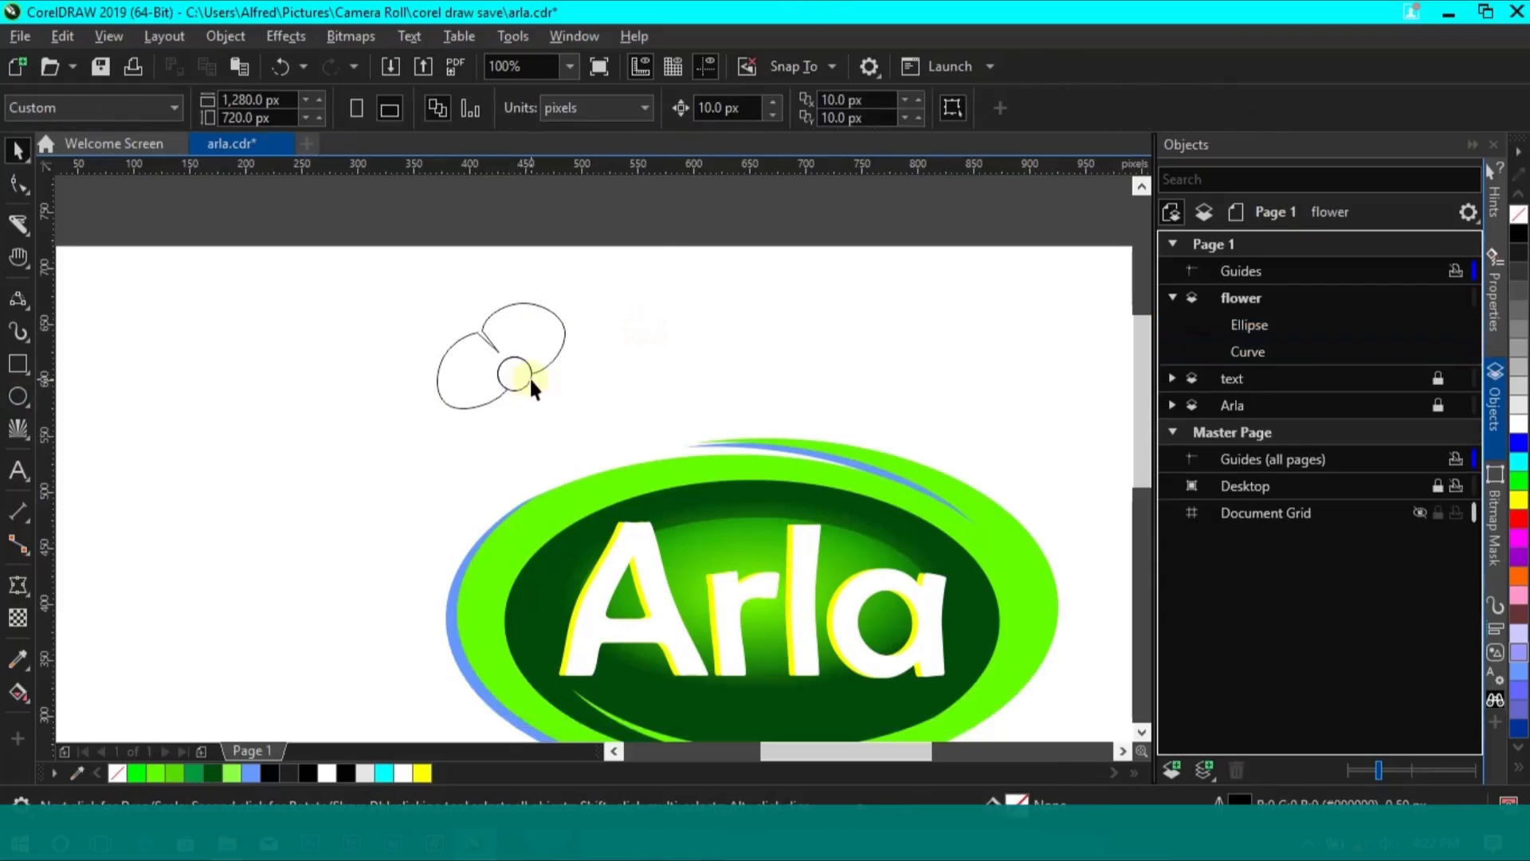
pyautogui.click(528, 375)
pyautogui.press('Delete')
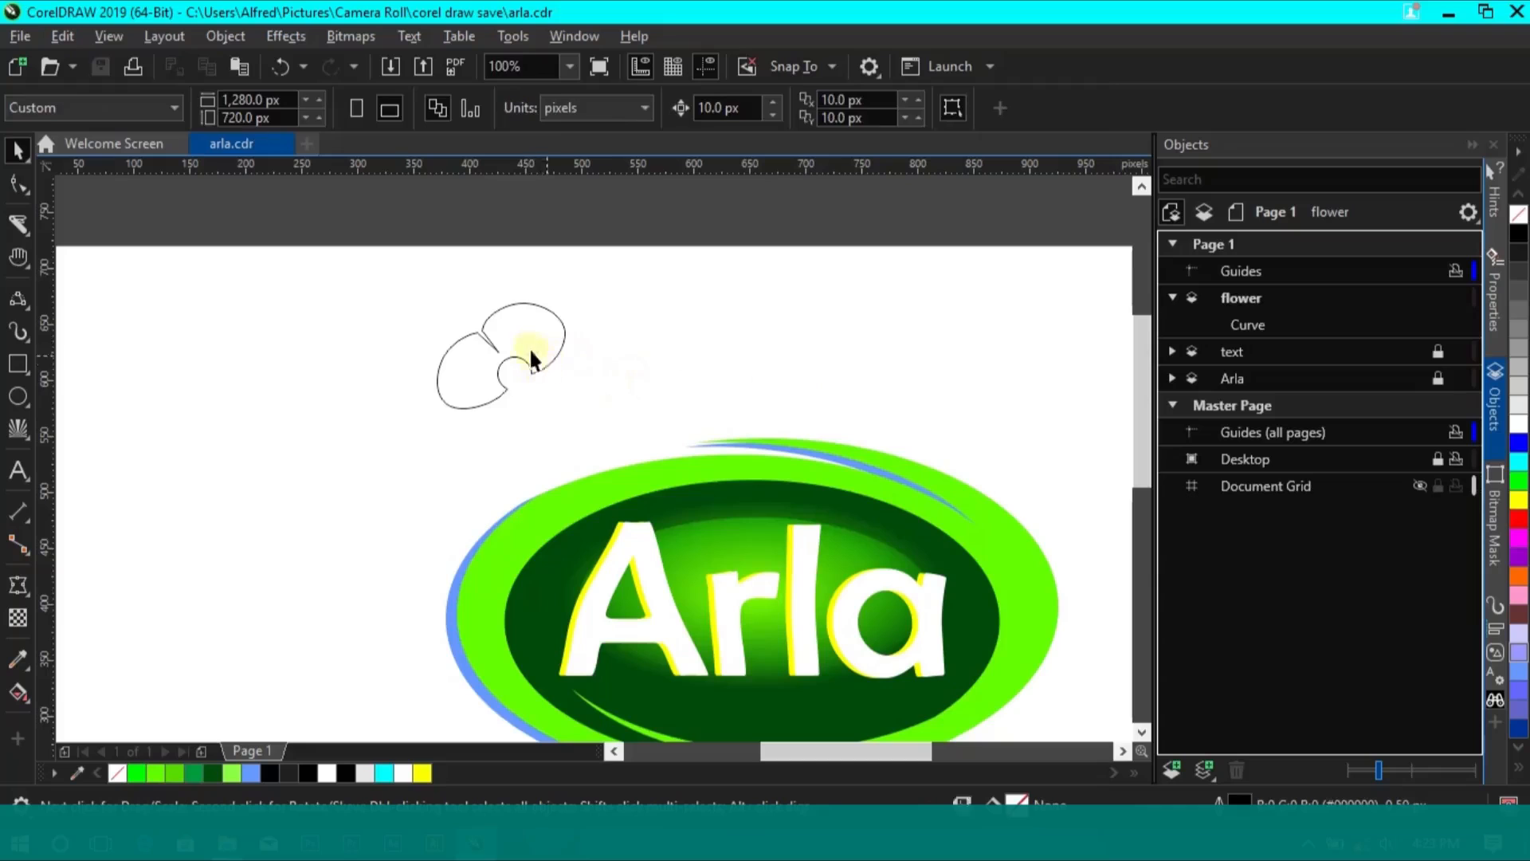
# Fill the two-petal shape with a golden-yellow shade of the palette's yellow
pyautogui.click(547, 366)
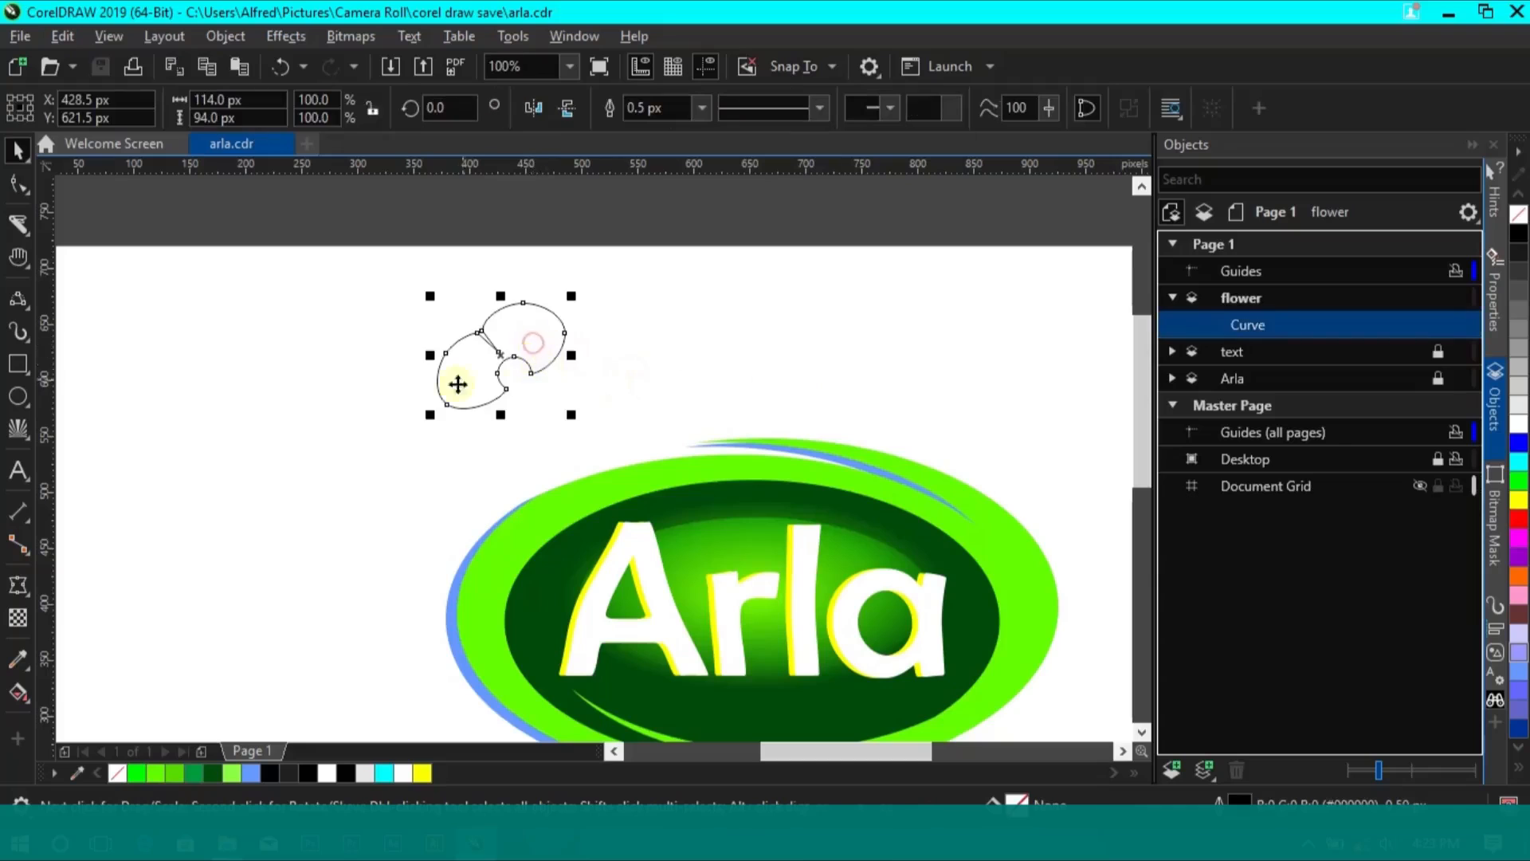
pyautogui.click(1520, 508)
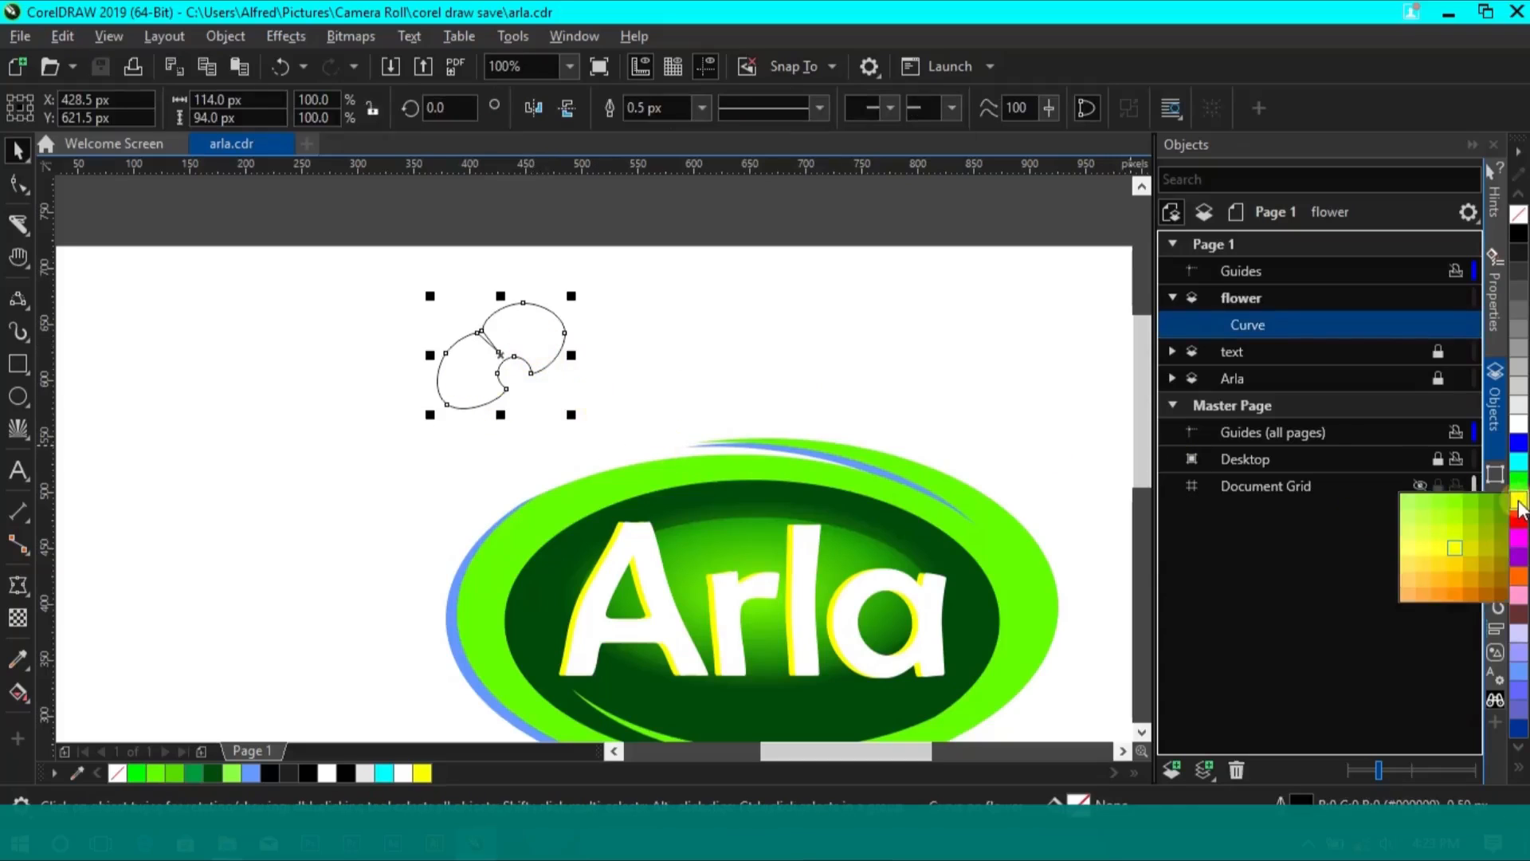
pyautogui.click(1438, 566)
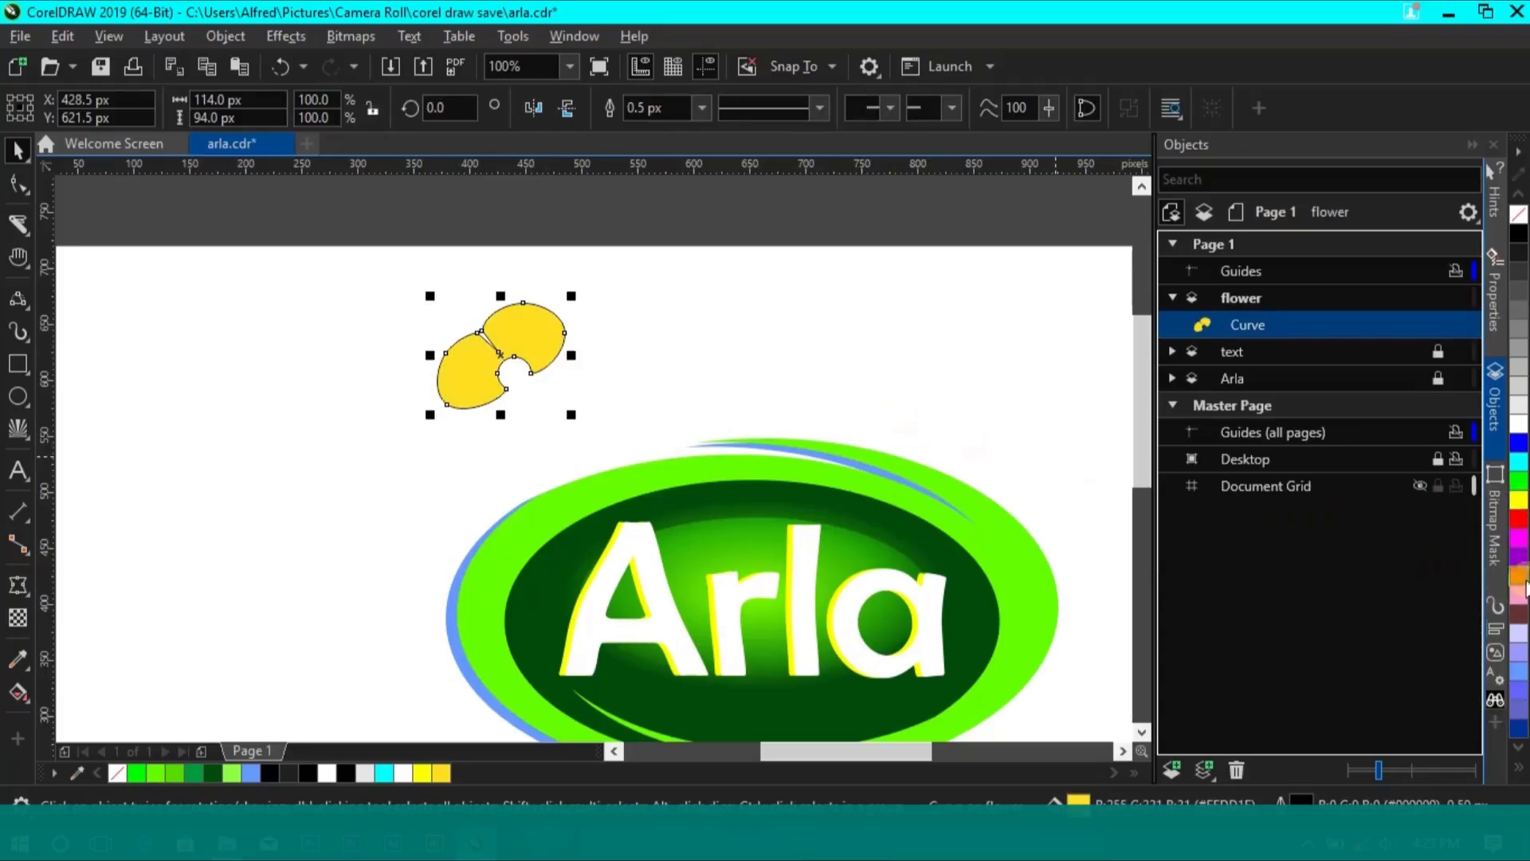
pyautogui.click(1521, 500)
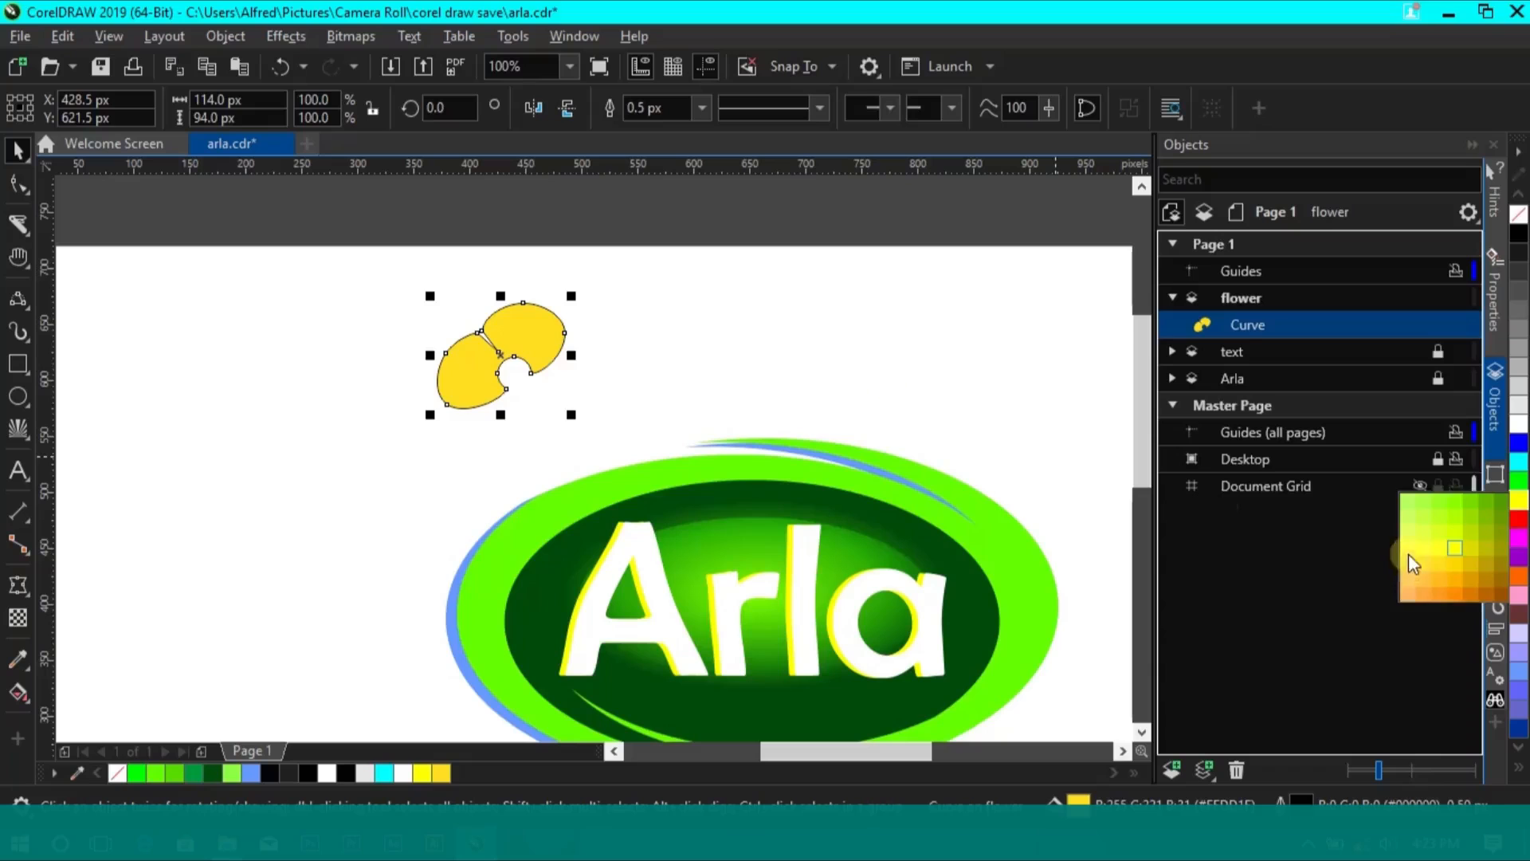
pyautogui.click(849, 363)
pyautogui.click(606, 351)
pyautogui.click(531, 358)
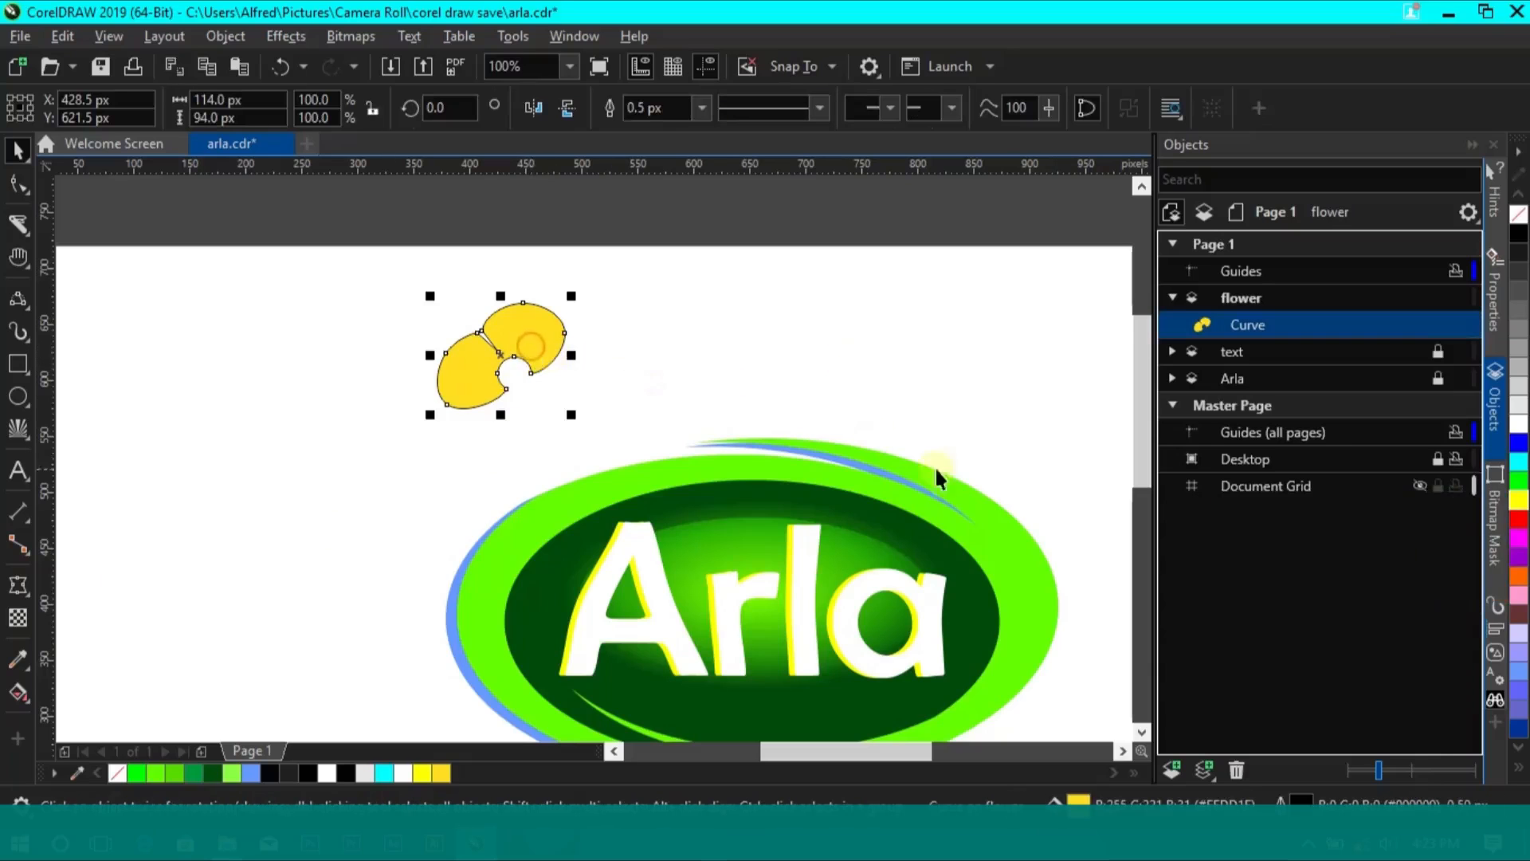
# Apply a linear fountain fill across the petals, from golden yellow at the upper notch to lighter yellow at the lower right
pyautogui.click(18, 692)
pyautogui.moveTo(464, 330); pyautogui.dragTo(540, 388)
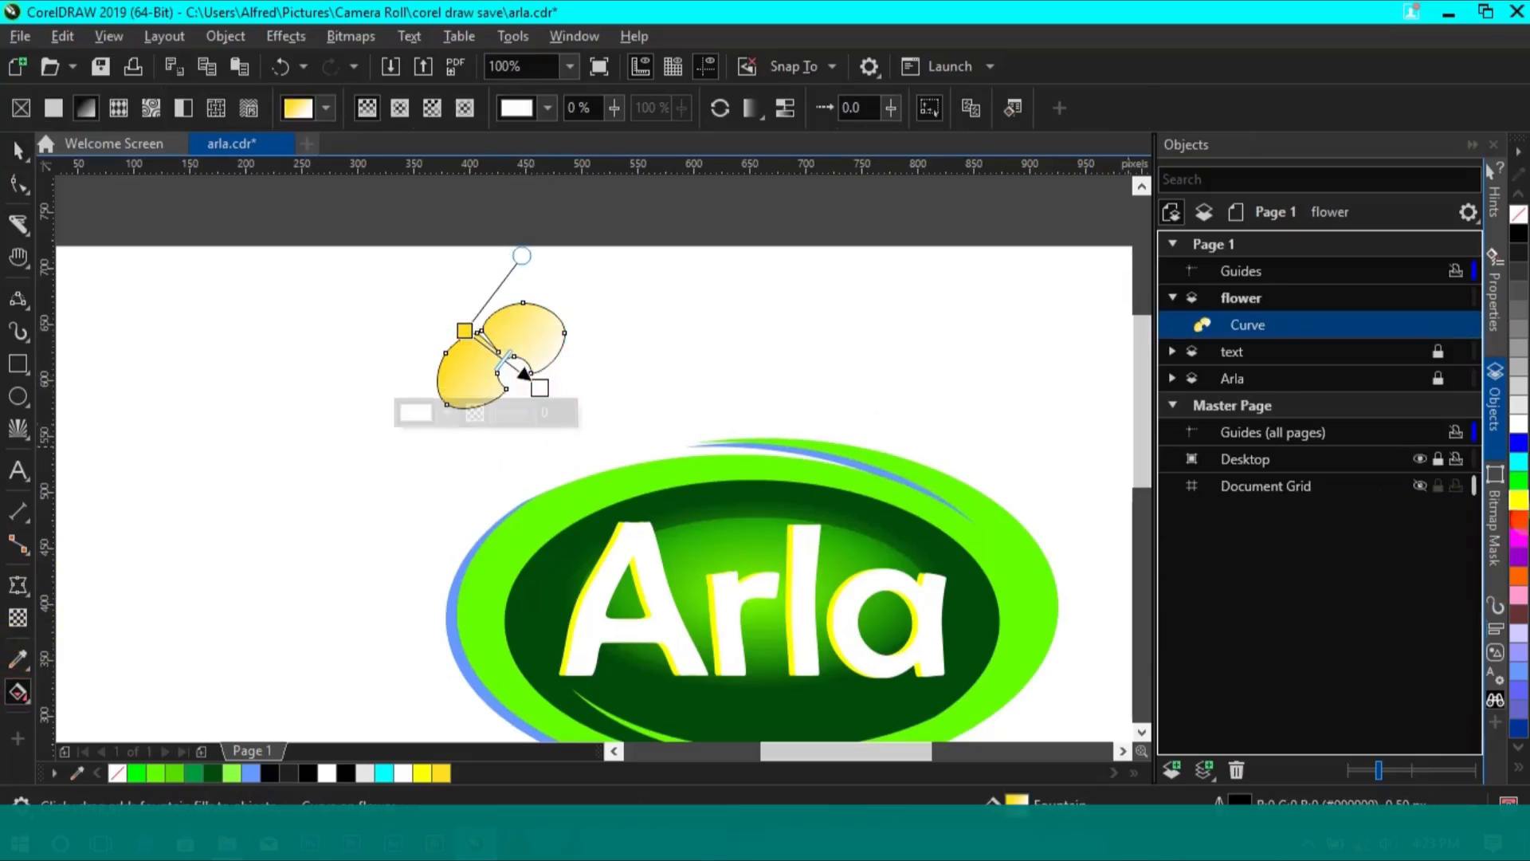
pyautogui.click(1521, 503)
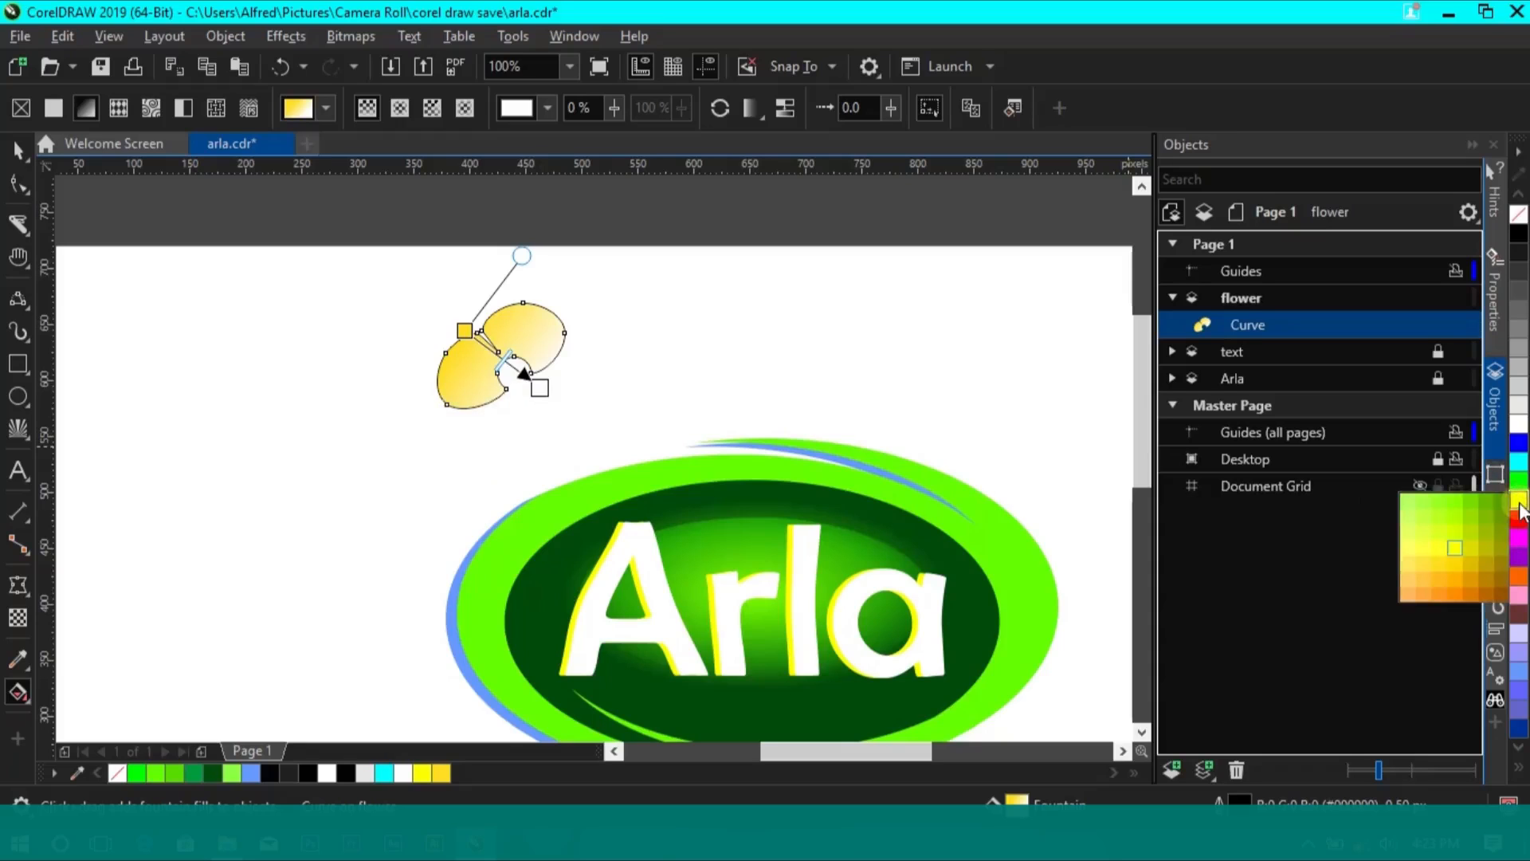
pyautogui.moveTo(1413, 544); pyautogui.dragTo(540, 388)
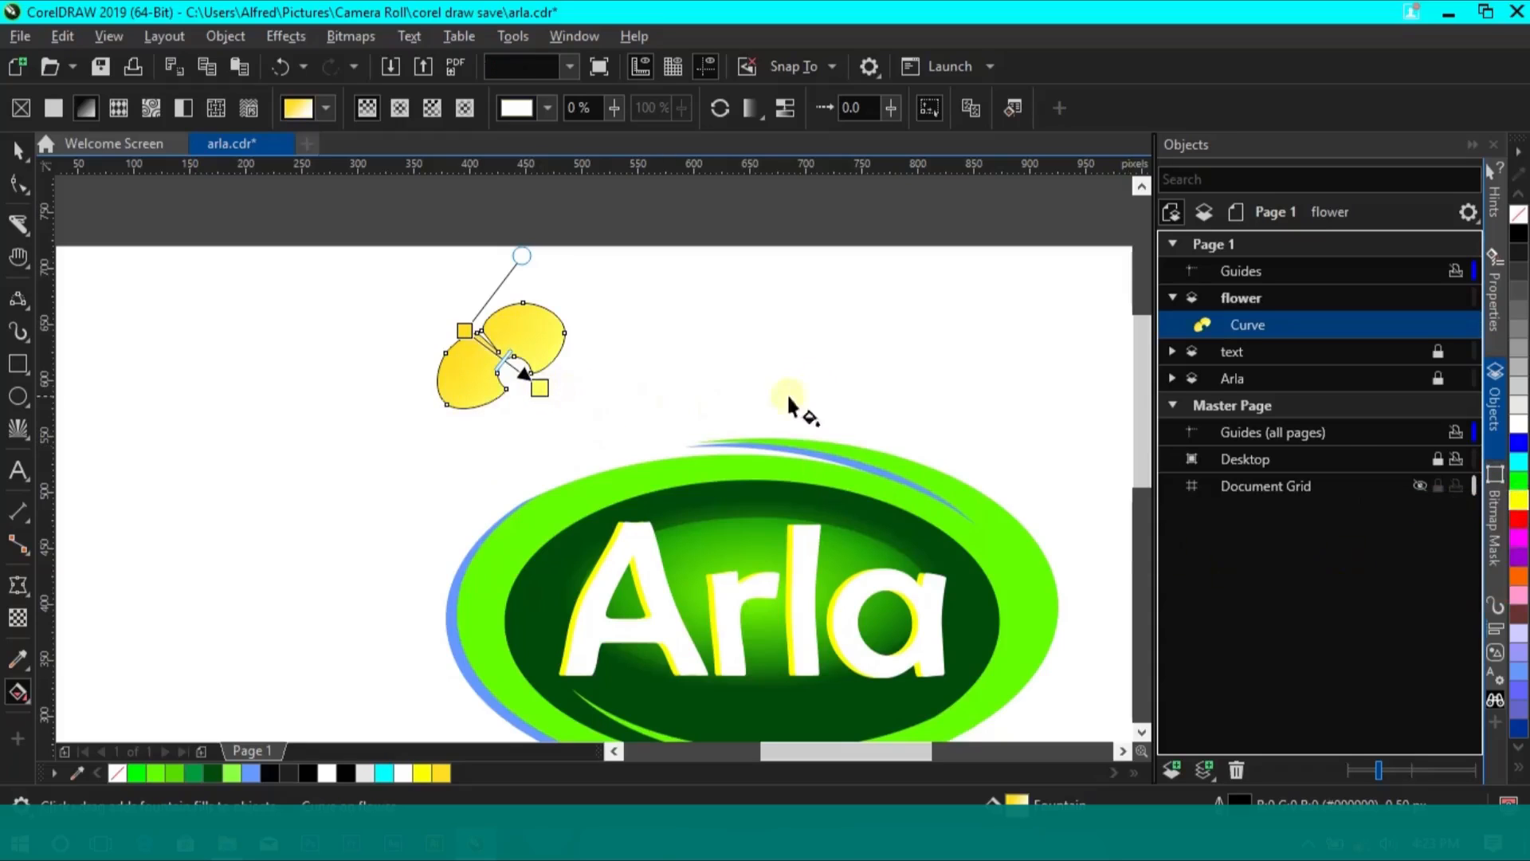
# Remove the outline from the two-petal shape and deselect it
pyautogui.click(18, 149)
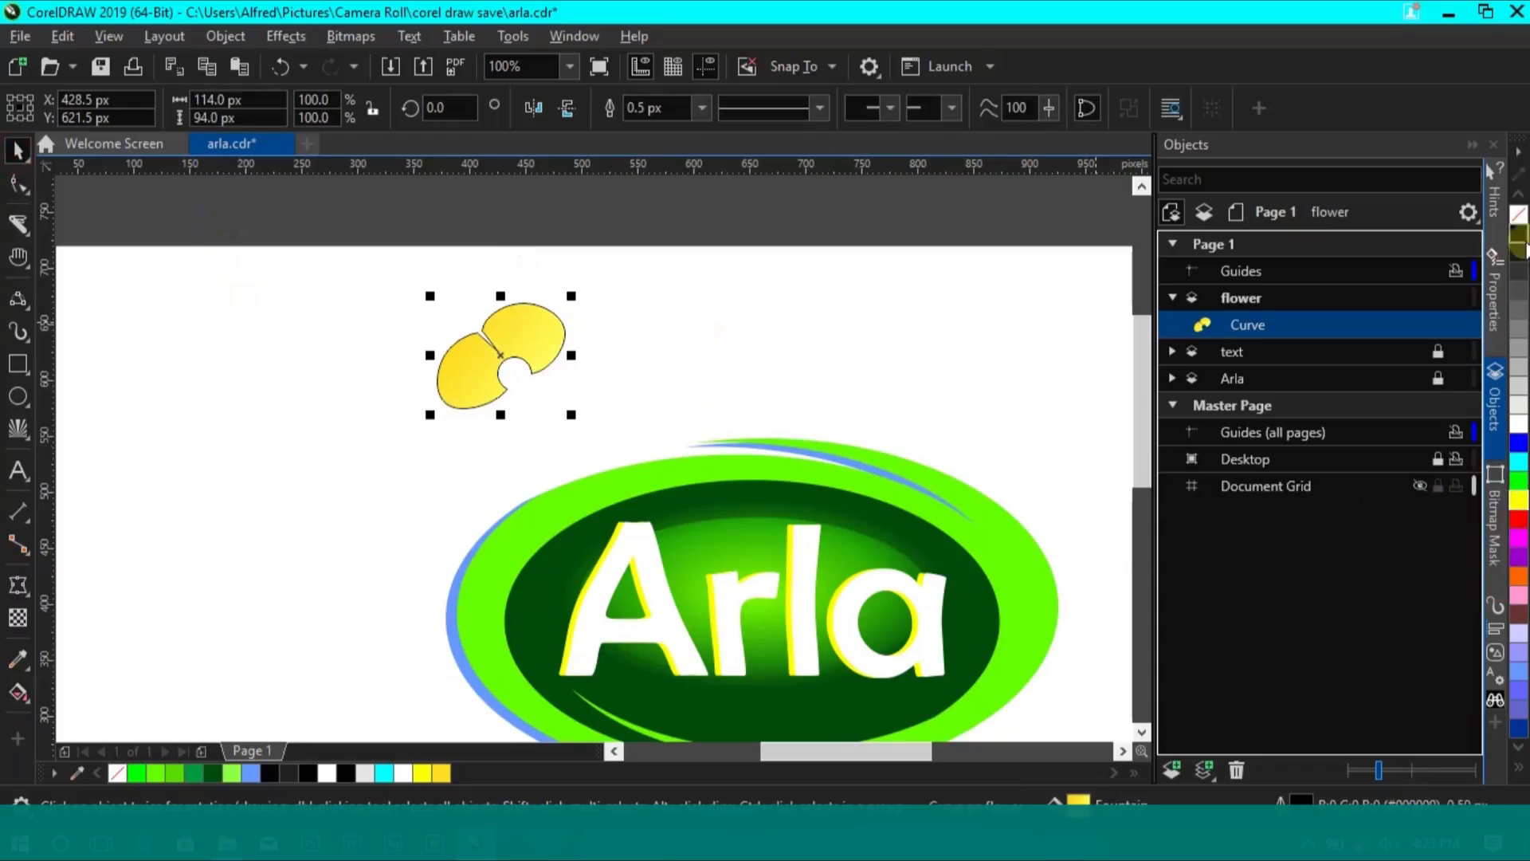
pyautogui.rightClick(1518, 214)
pyautogui.click(734, 351)
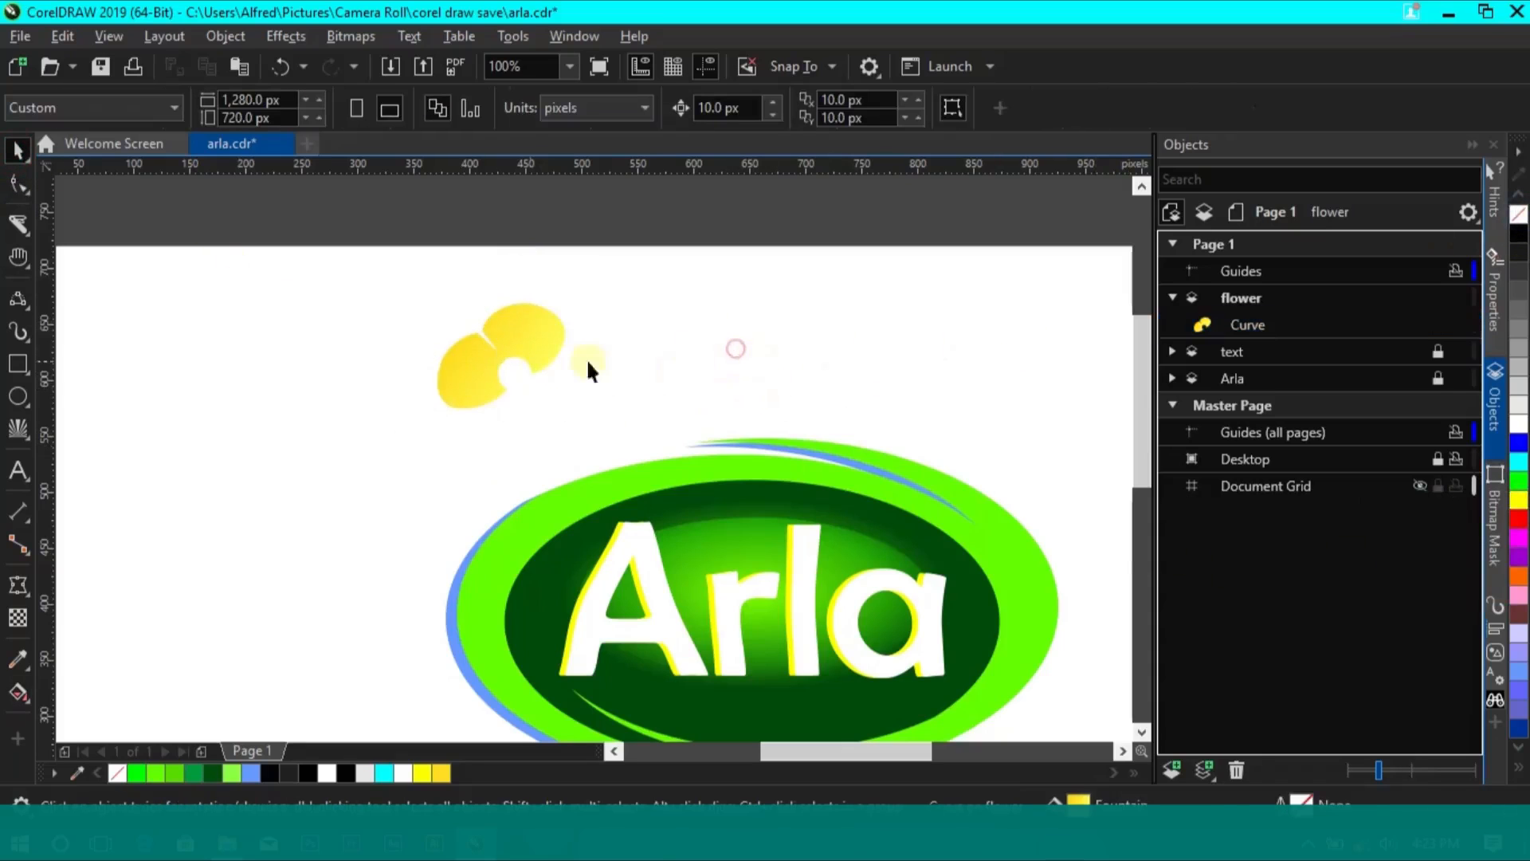
# Move the two-petal shape onto the upper edge of the logo's oval, above the letter A, and save the drawing
pyautogui.click(532, 66)
pyautogui.click(542, 88)
pyautogui.click(570, 66)
pyautogui.click(543, 109)
pyautogui.click(472, 327)
pyautogui.moveTo(571, 366); pyautogui.dragTo(563, 358)
pyautogui.click(738, 300)
pyautogui.hotkey('ctrl', 's')
# Draw a closed, notched petal about 62 by 60 px with 3-point curves just right of the two-petal shape
pyautogui.press('z')
pyautogui.click(577, 381)
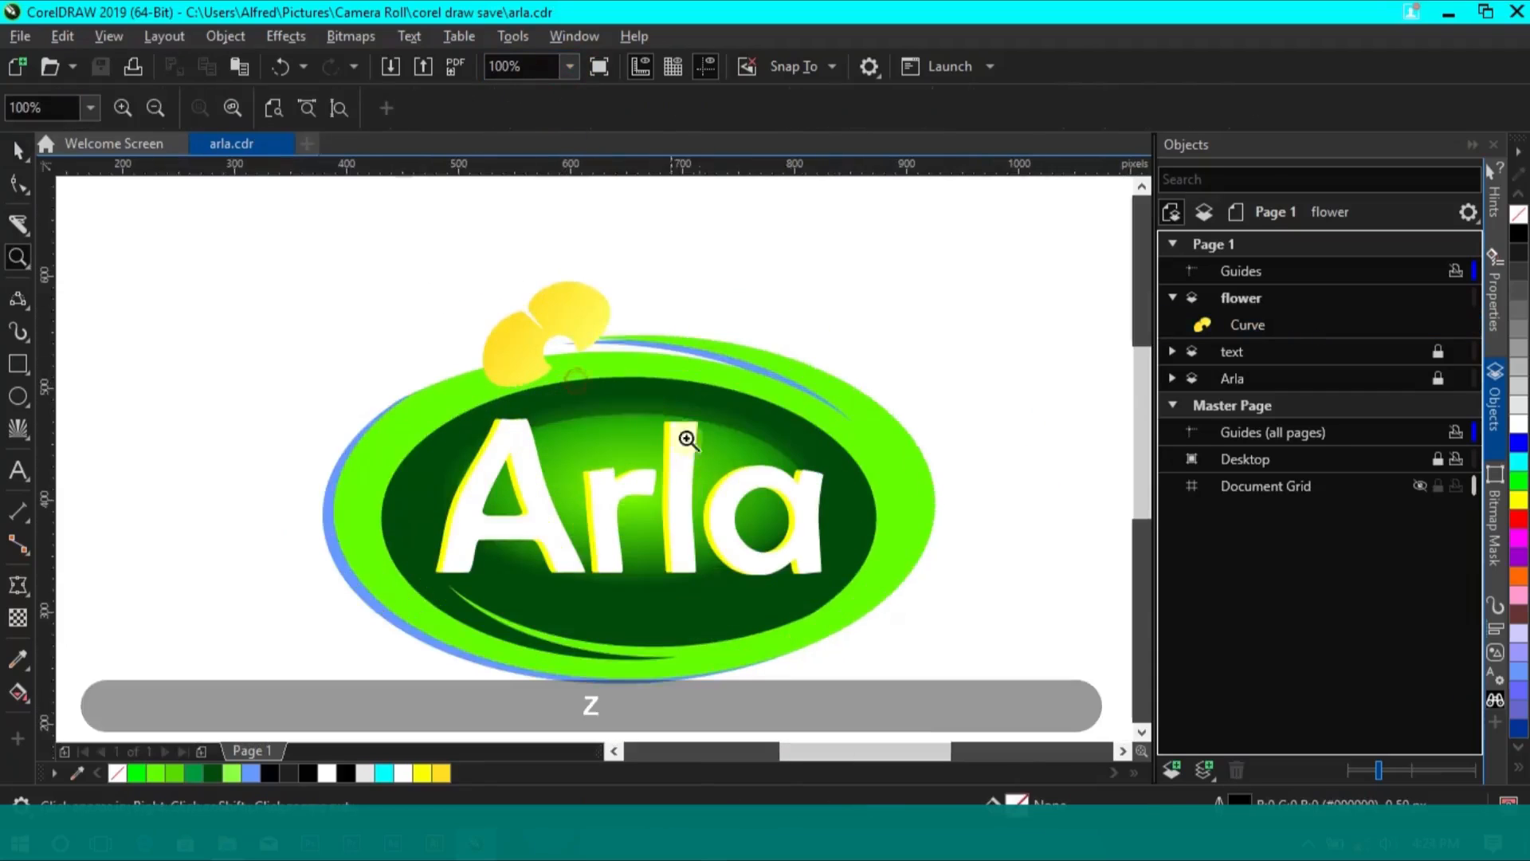
pyautogui.press('h')
pyautogui.scroll(1, 632, 393)
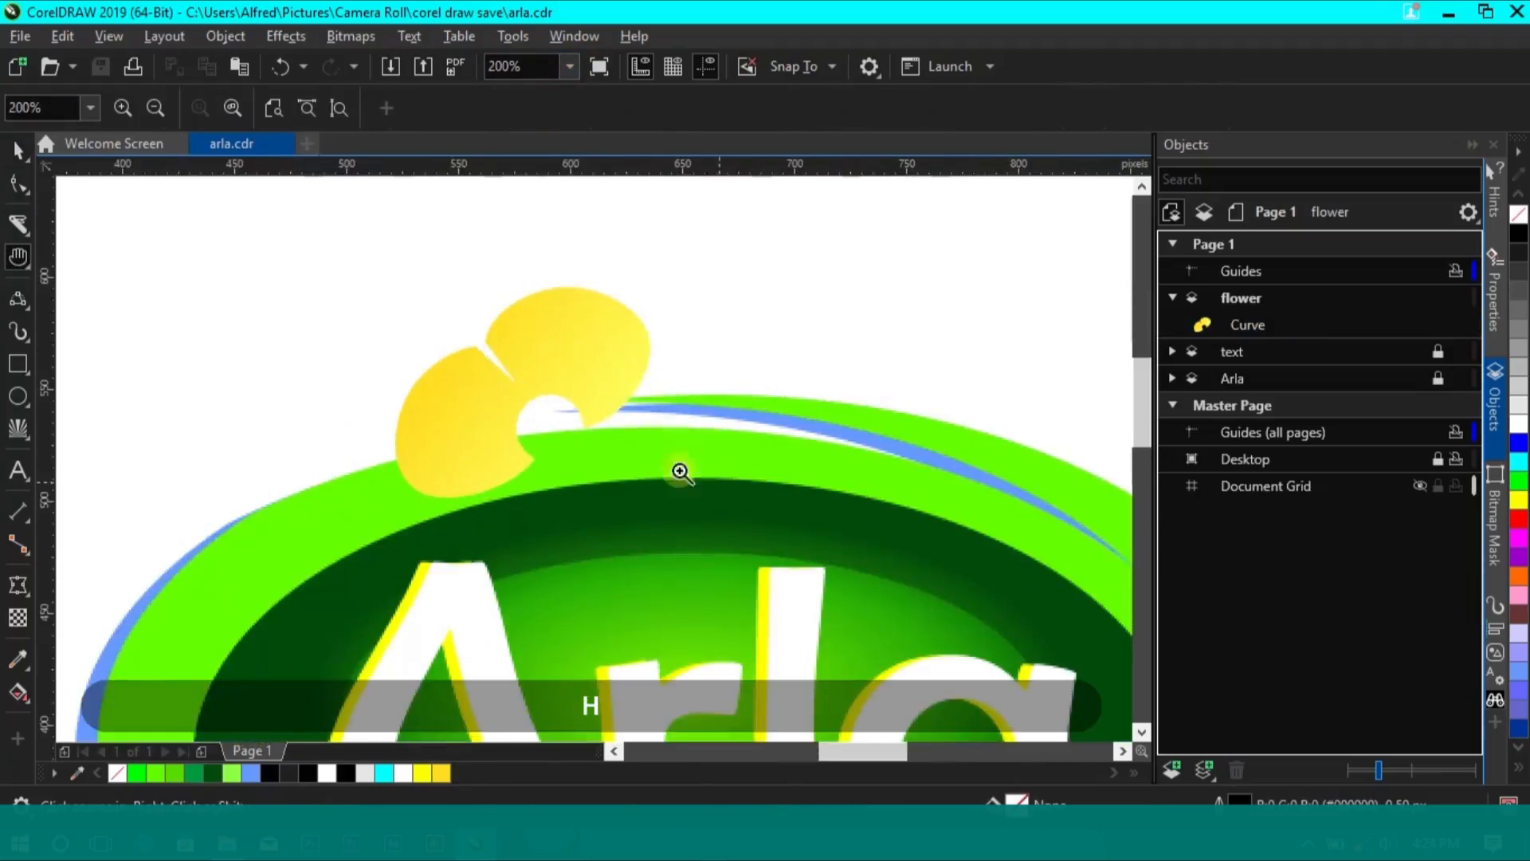
pyautogui.press('space')
pyautogui.press('v')
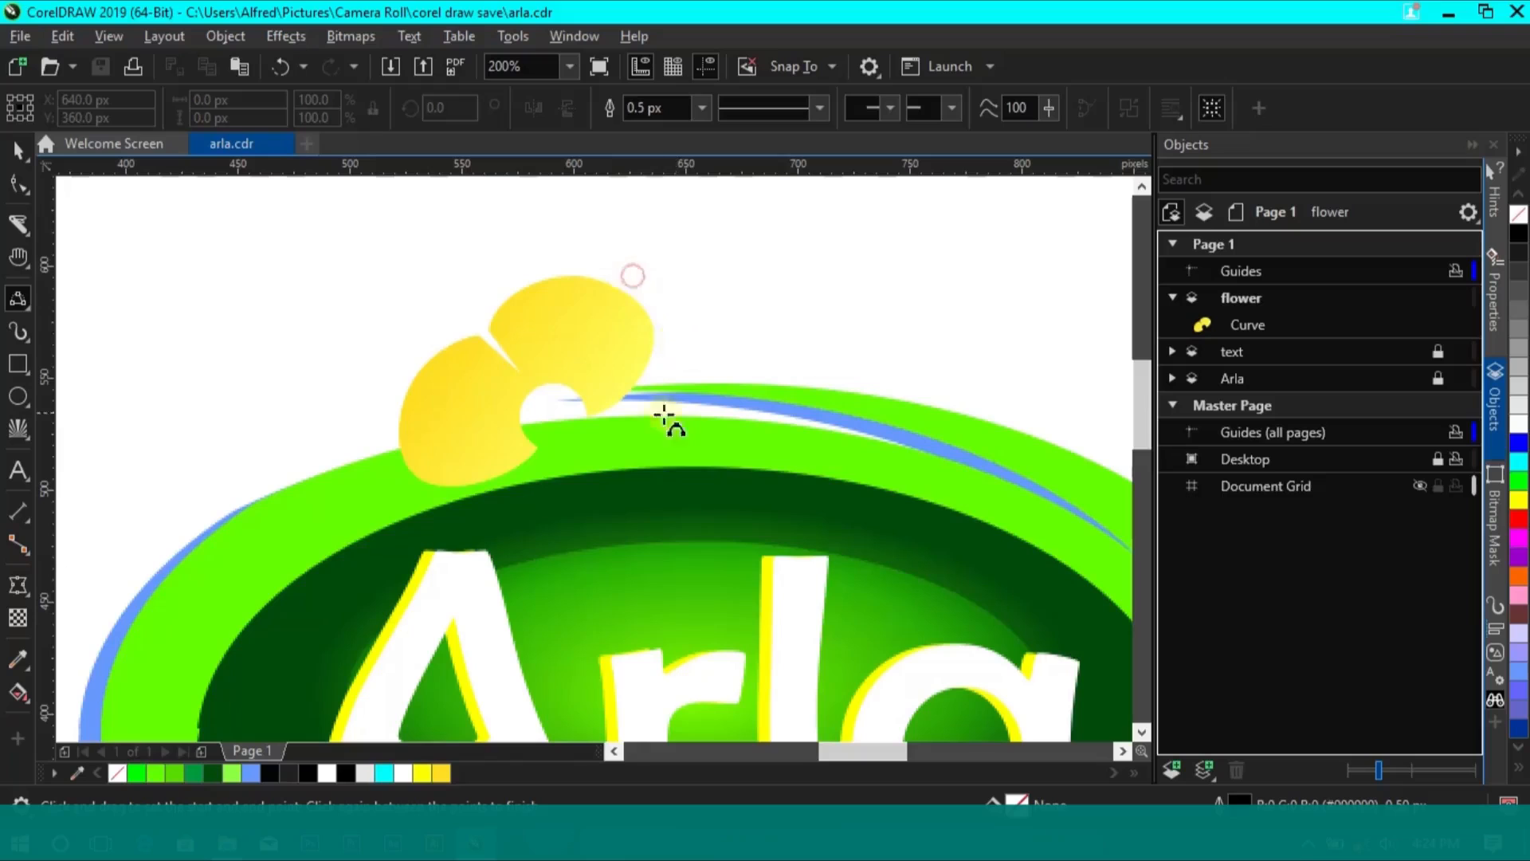
pyautogui.moveTo(640, 279); pyautogui.dragTo(629, 409)
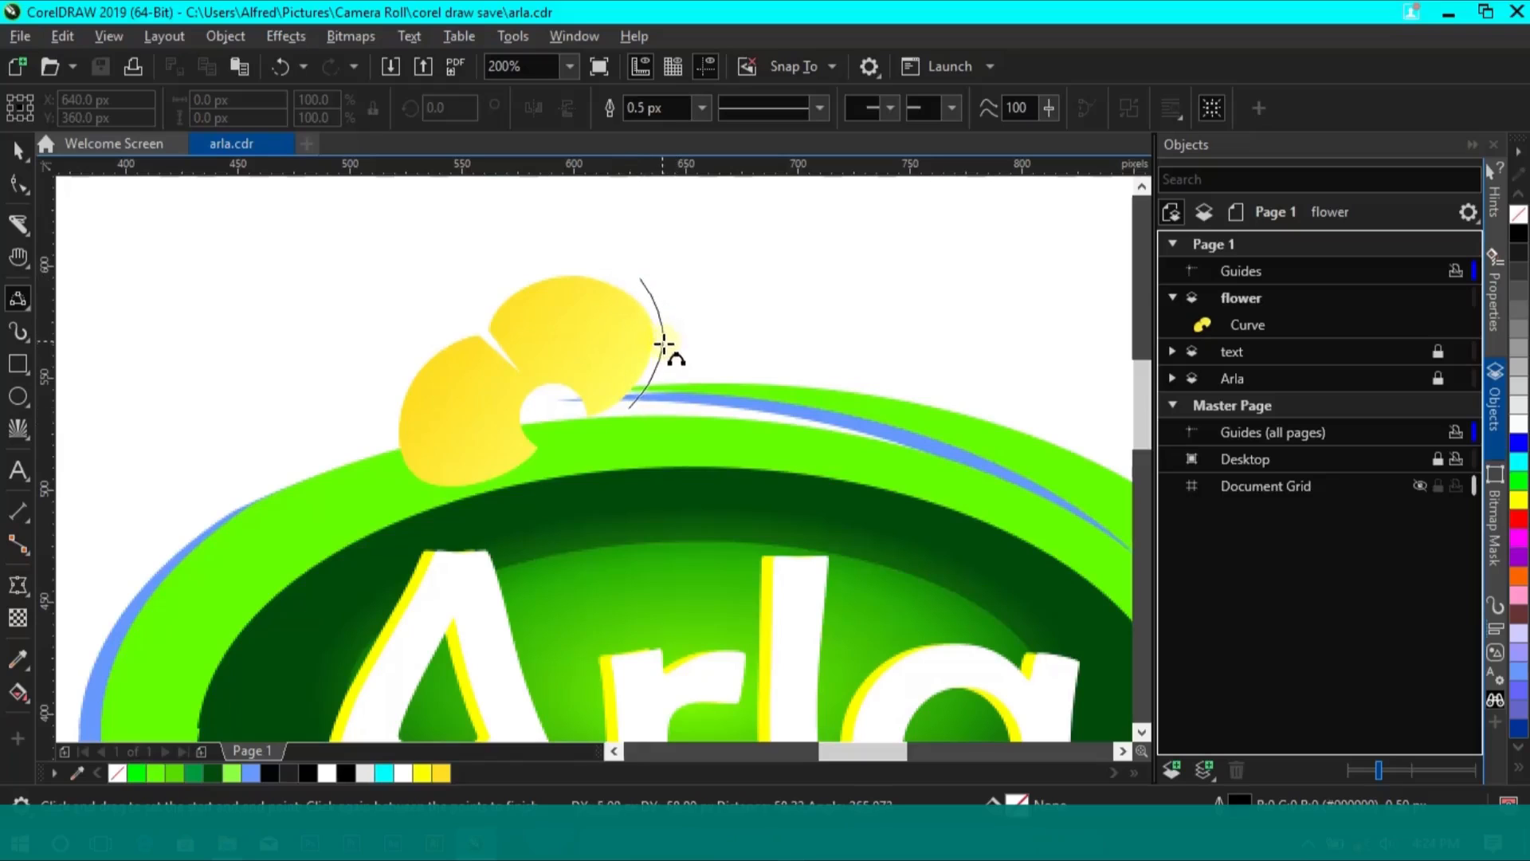
pyautogui.click(665, 340)
pyautogui.moveTo(631, 409); pyautogui.dragTo(772, 327)
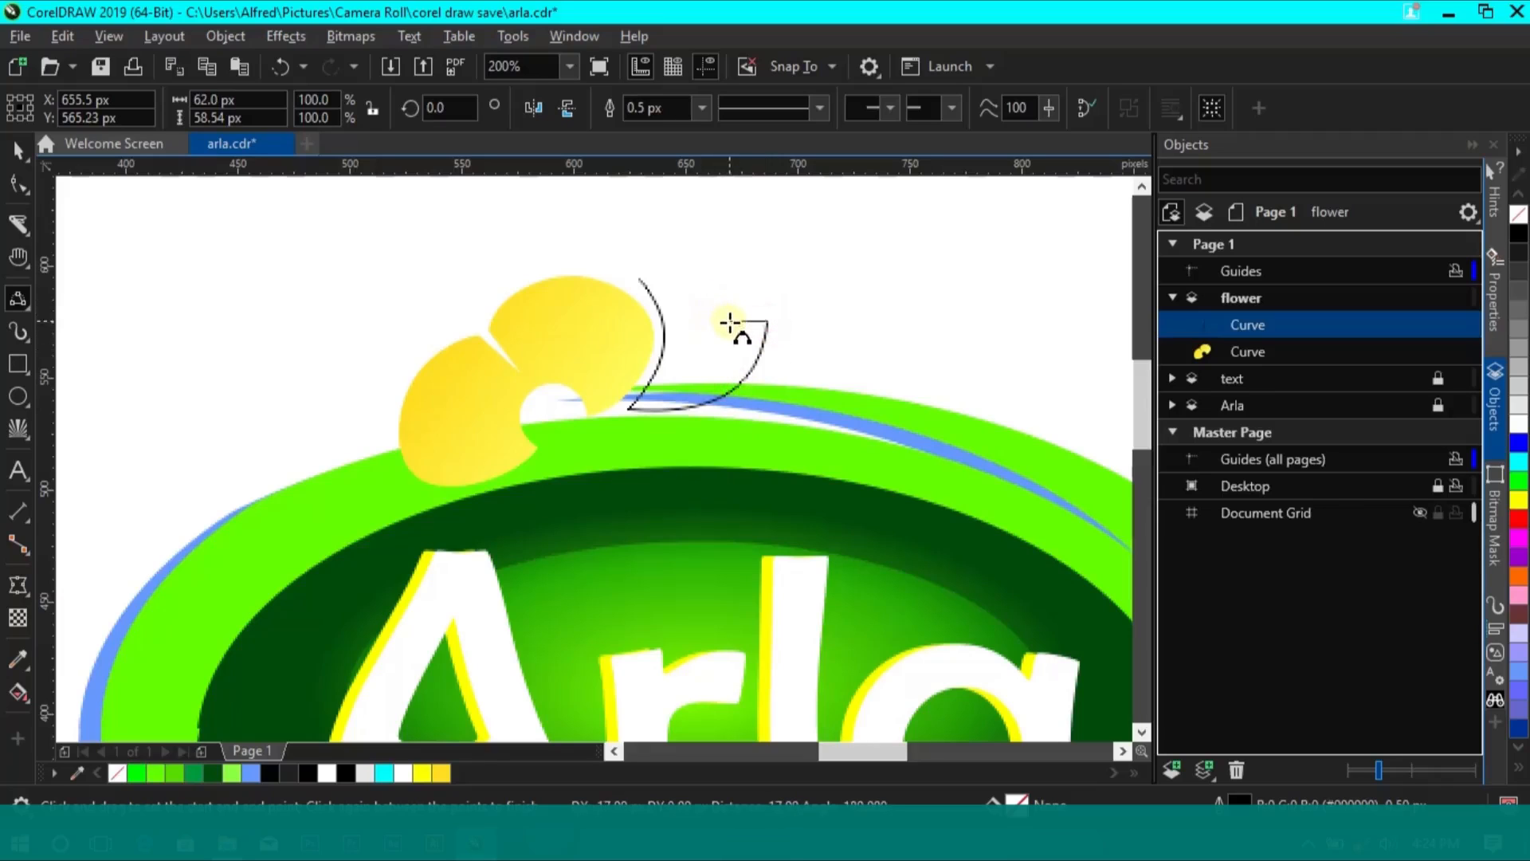
pyautogui.click(747, 308)
pyautogui.moveTo(733, 321); pyautogui.dragTo(650, 282)
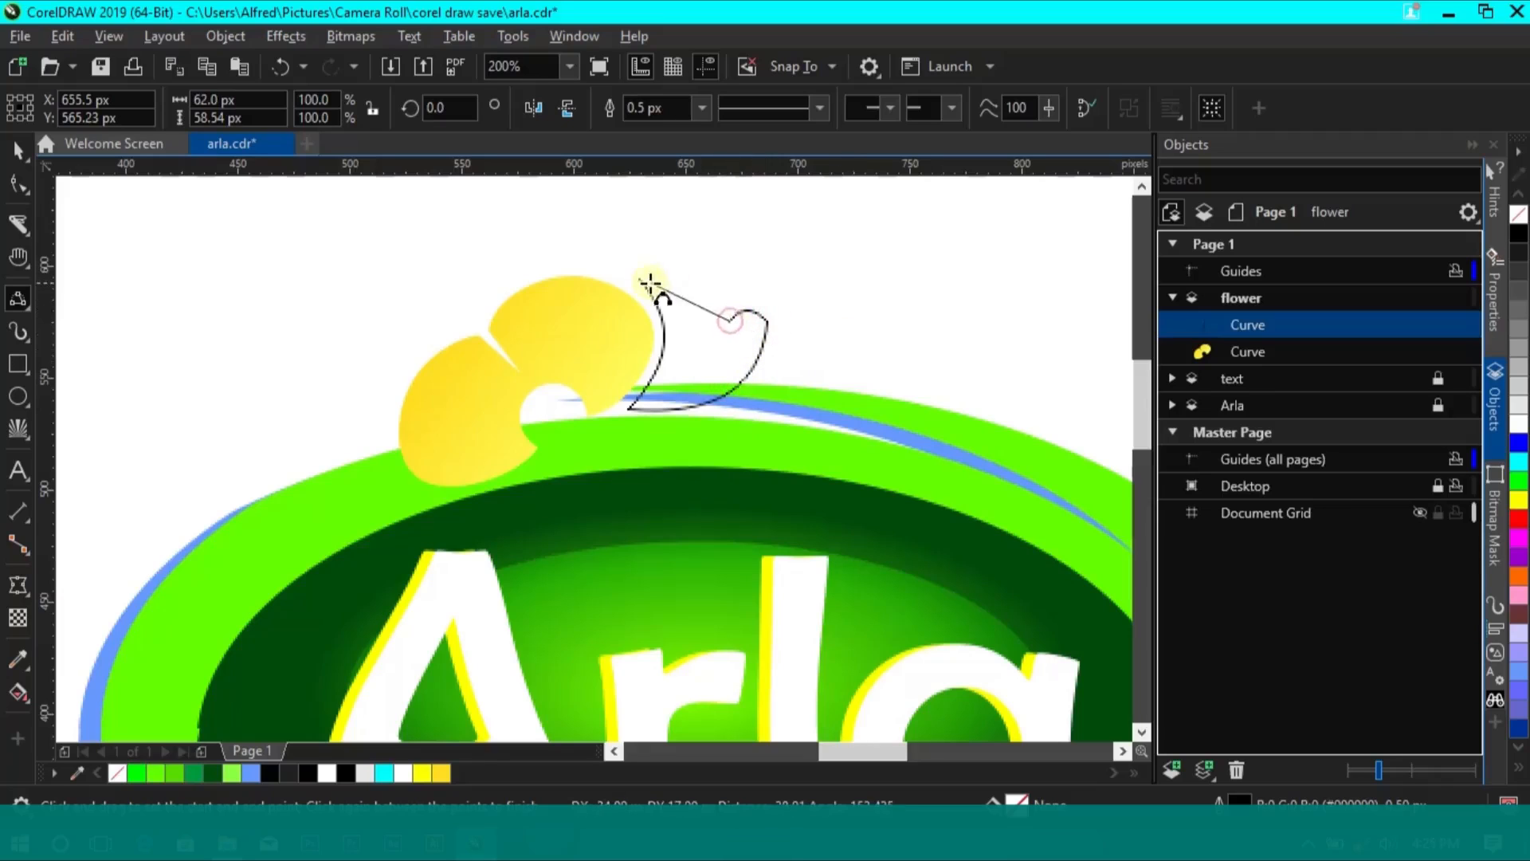
pyautogui.click(812, 356)
# Smooth the corner node at the upper-right tip of the new petal
pyautogui.press('a')
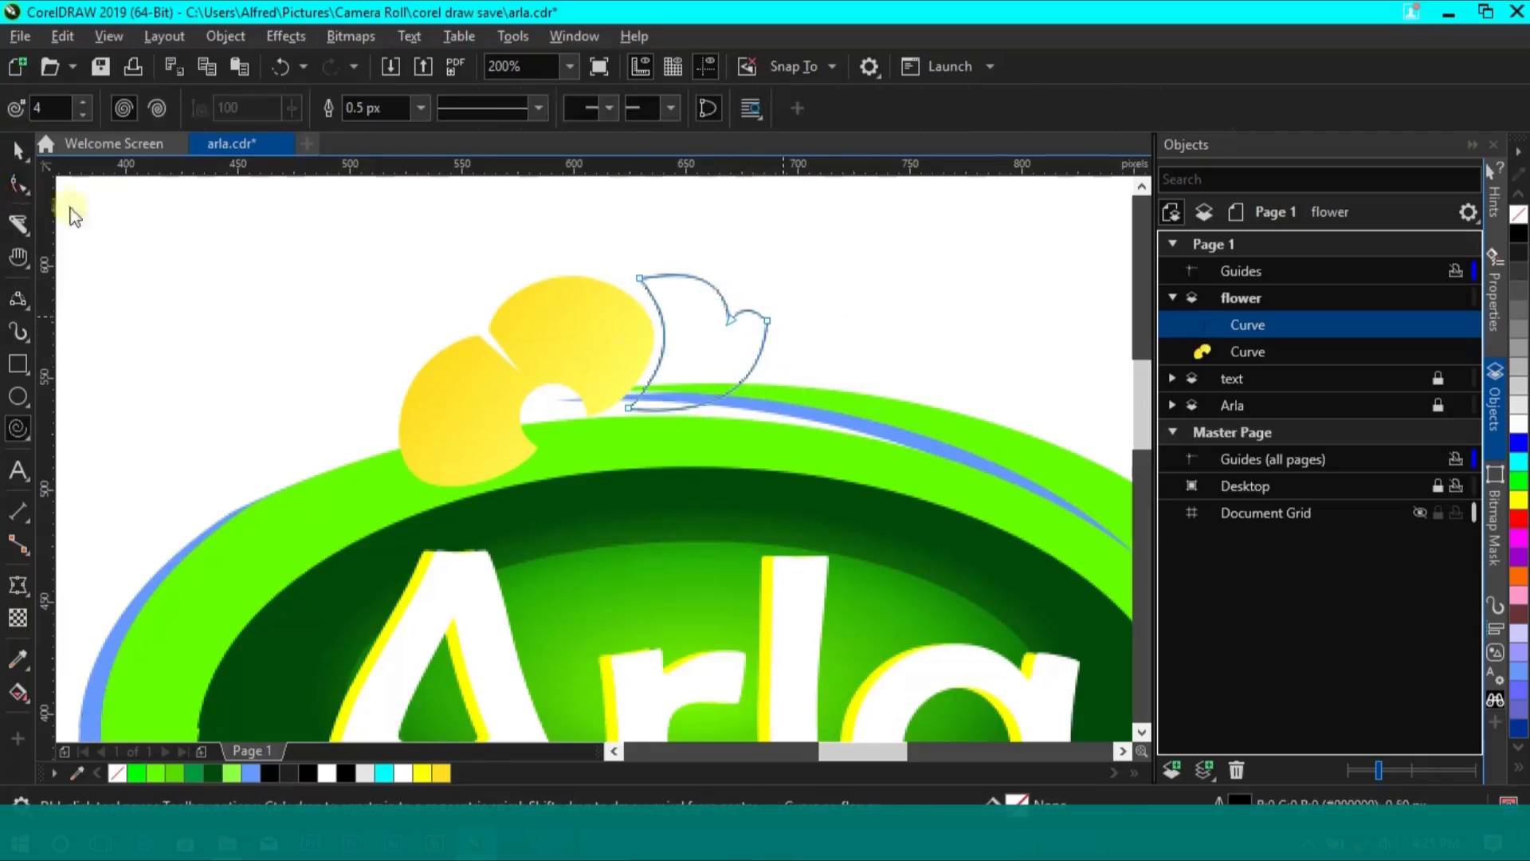
pyautogui.press('F10')
pyautogui.click(767, 319)
pyautogui.click(428, 109)
pyautogui.click(824, 364)
pyautogui.click(20, 150)
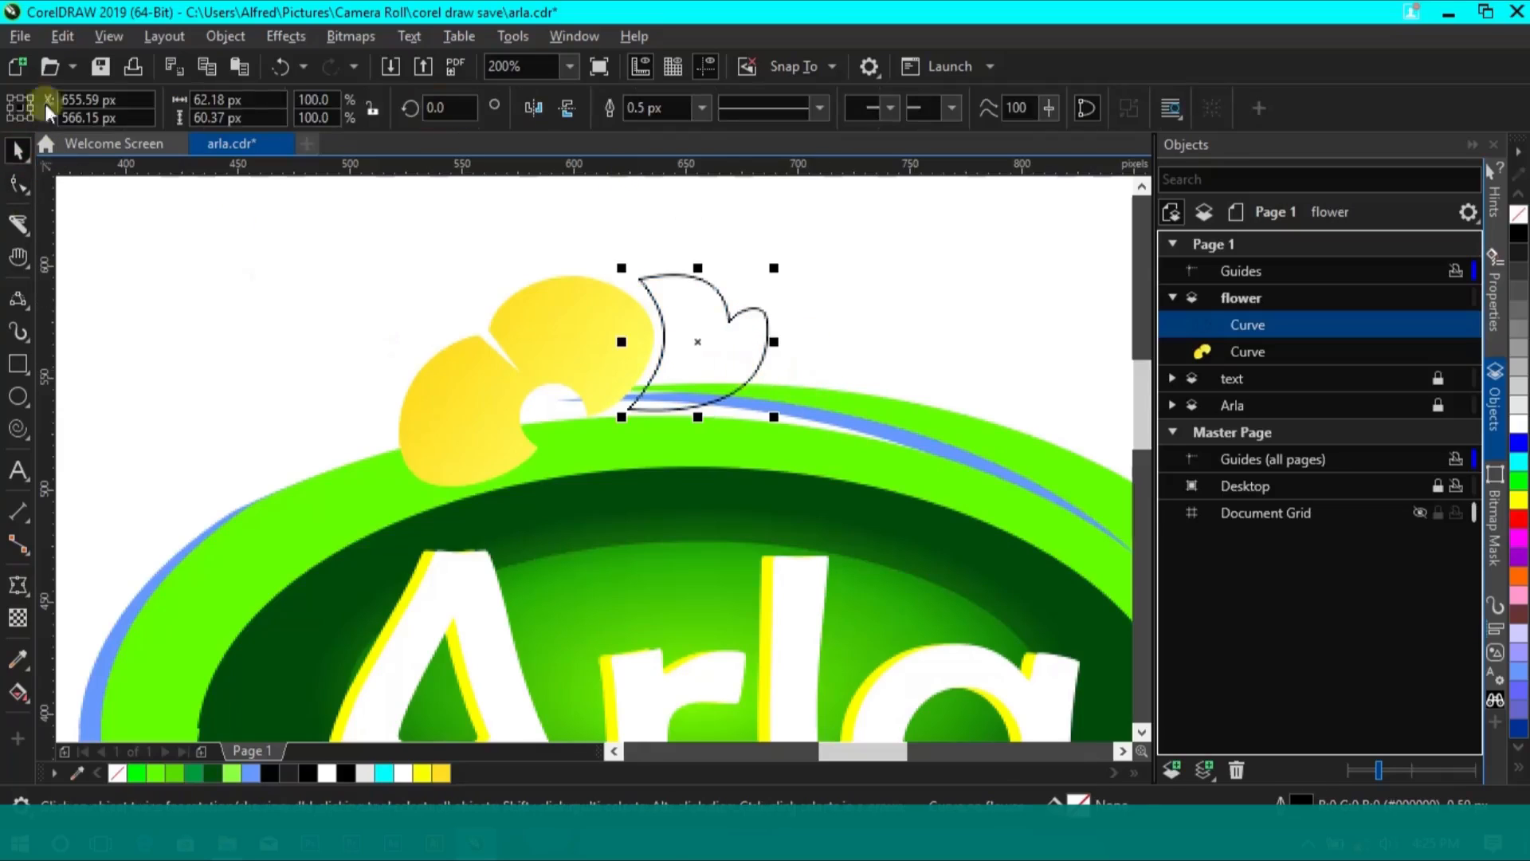
# Copy the outline and fill properties of the yellow two-petal shape onto the new petal
pyautogui.click(126, 239)
pyautogui.click(711, 336)
pyautogui.click(64, 36)
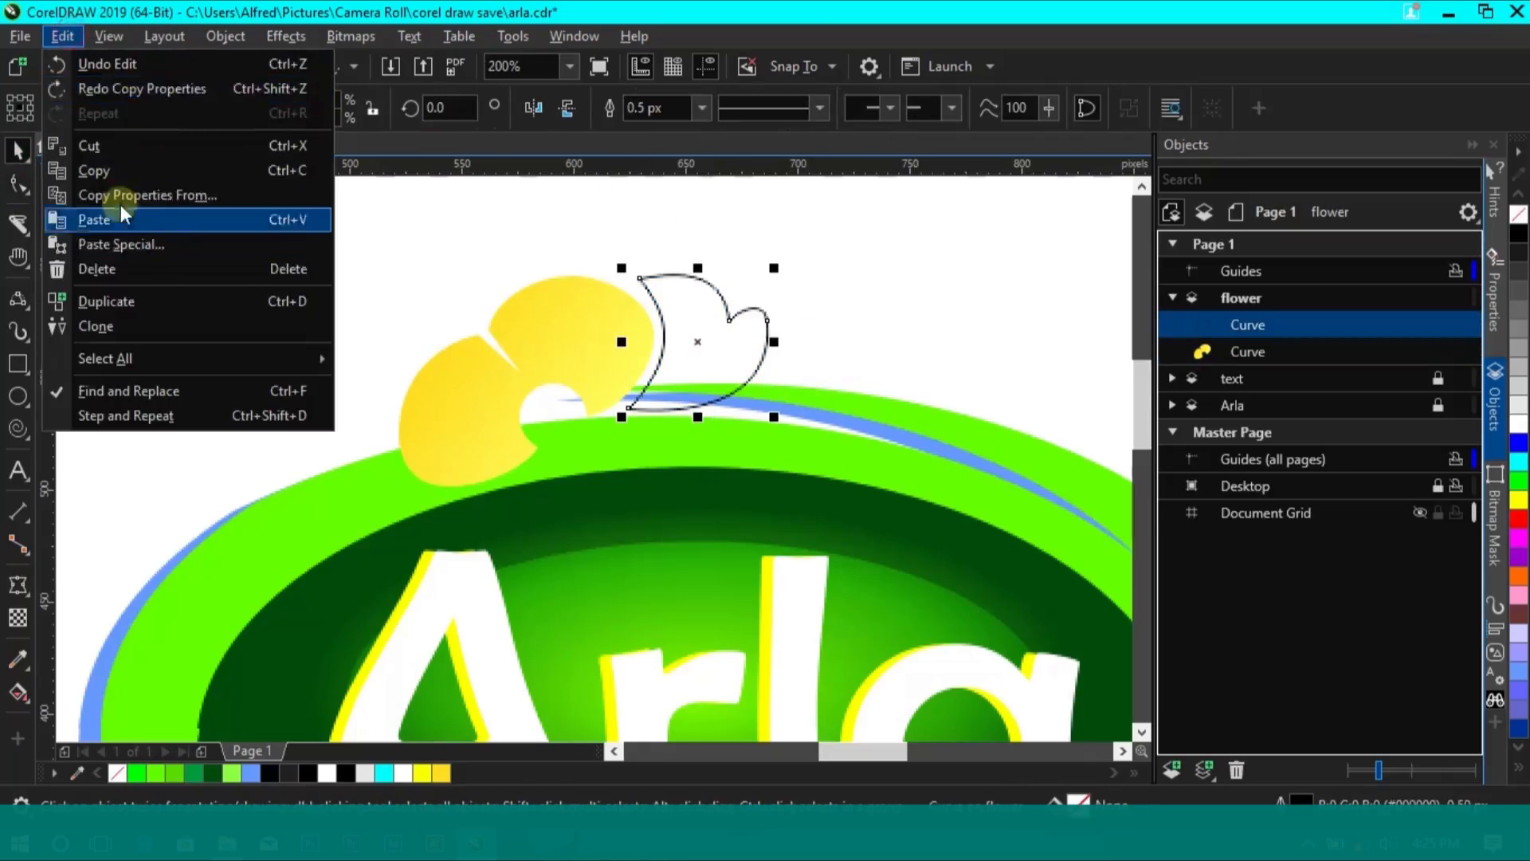
pyautogui.click(122, 198)
pyautogui.click(797, 461)
pyautogui.click(592, 335)
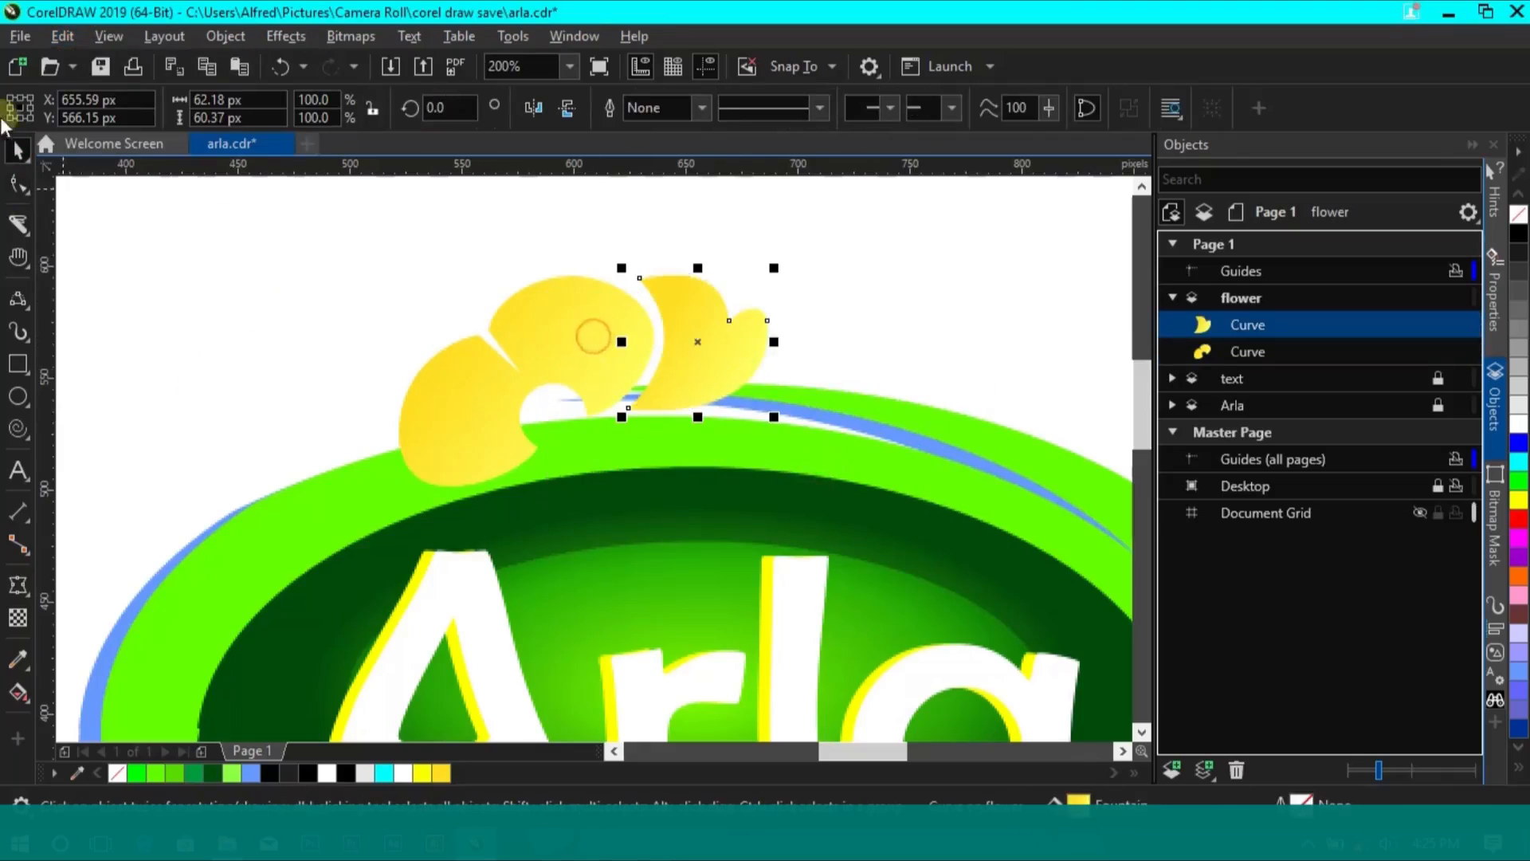
pyautogui.click(265, 271)
# Save the drawing with the added petal
pyautogui.press('z')
pyautogui.click(736, 486)
pyautogui.click(673, 447)
pyautogui.click(569, 67)
pyautogui.click(526, 82)
pyautogui.click(569, 66)
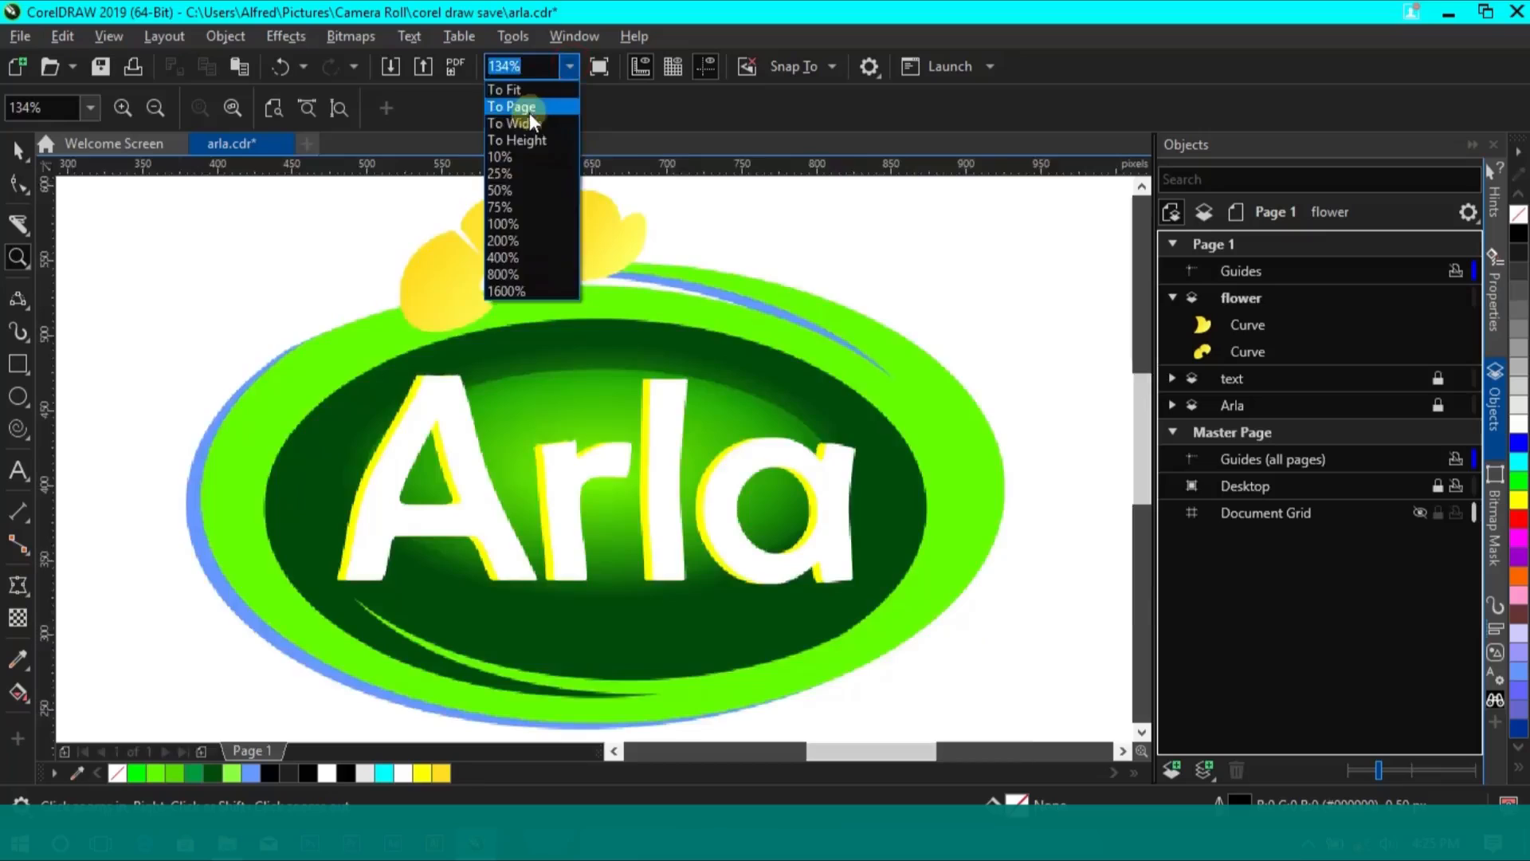
pyautogui.click(530, 112)
pyautogui.press('space')
pyautogui.hotkey('ctrl', 's')
pyautogui.press('z')
pyautogui.click(570, 434)
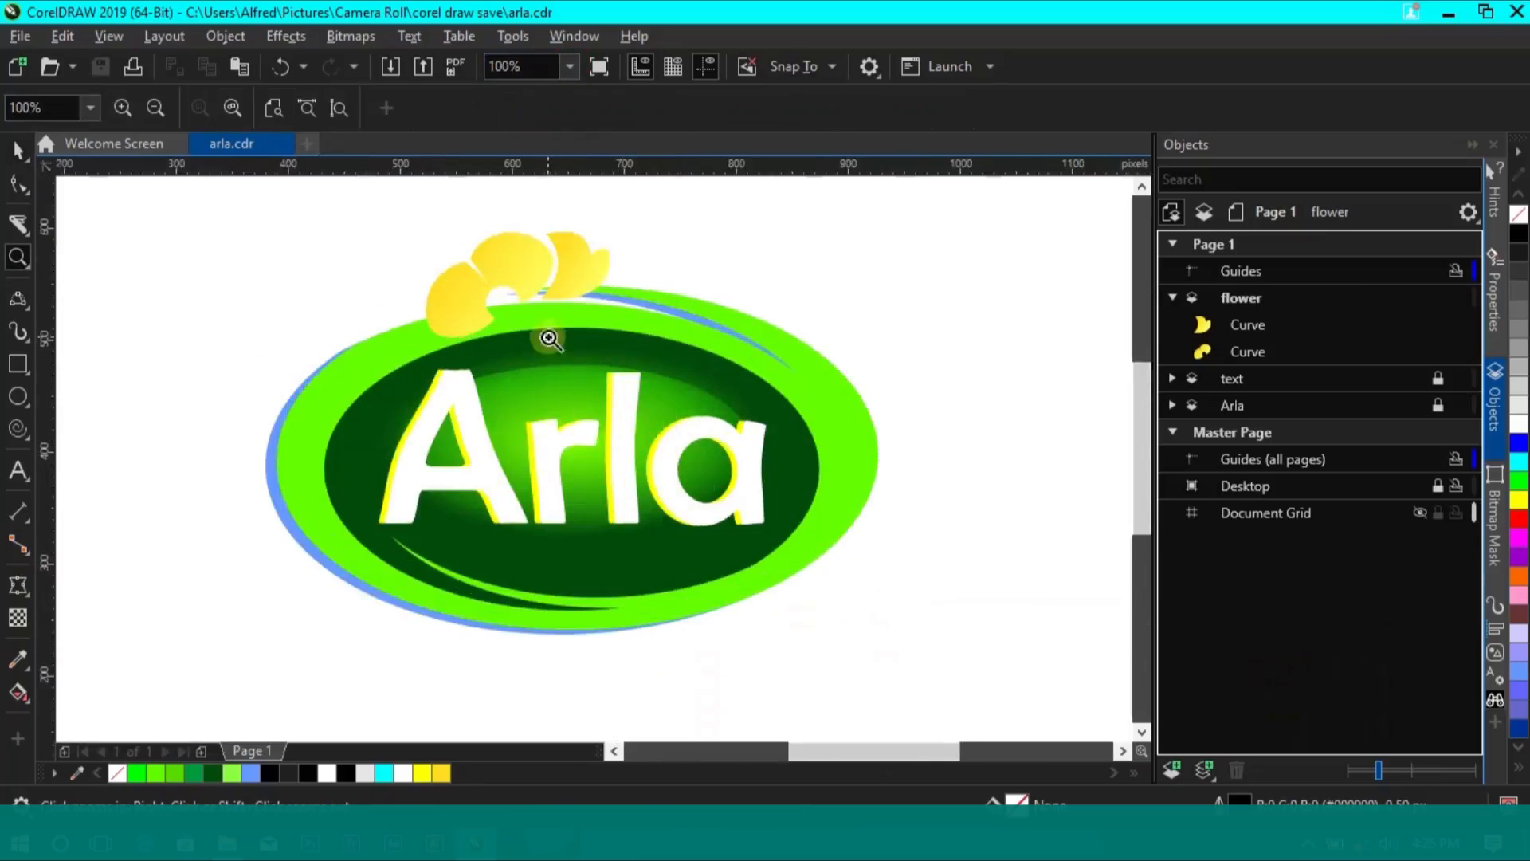
pyautogui.click(547, 342)
pyautogui.press('h')
pyautogui.moveTo(626, 451); pyautogui.dragTo(633, 451)
pyautogui.press('v')
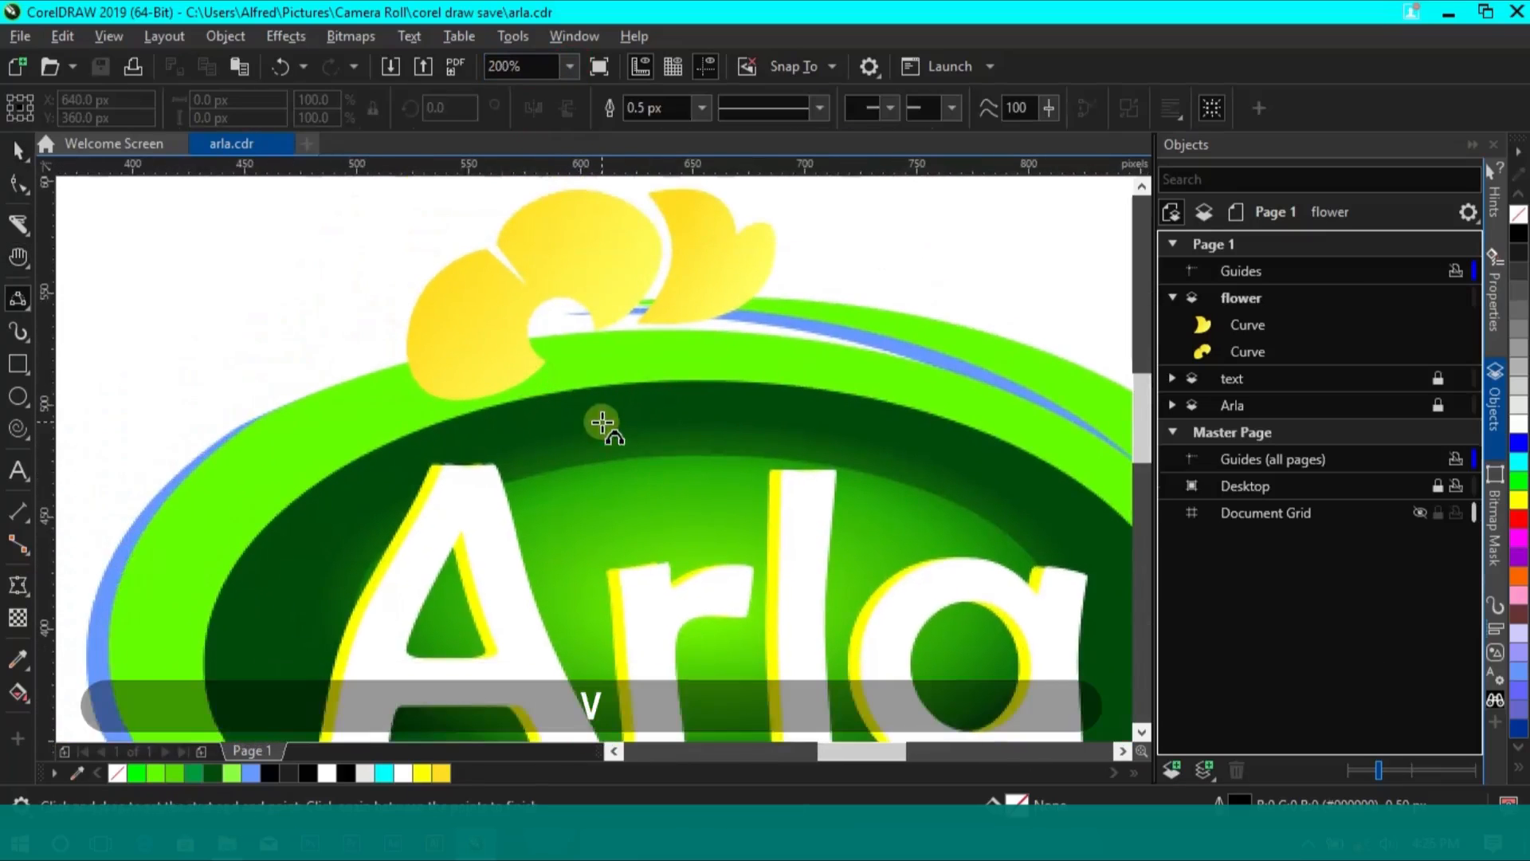
pyautogui.moveTo(611, 356); pyautogui.dragTo(563, 424)
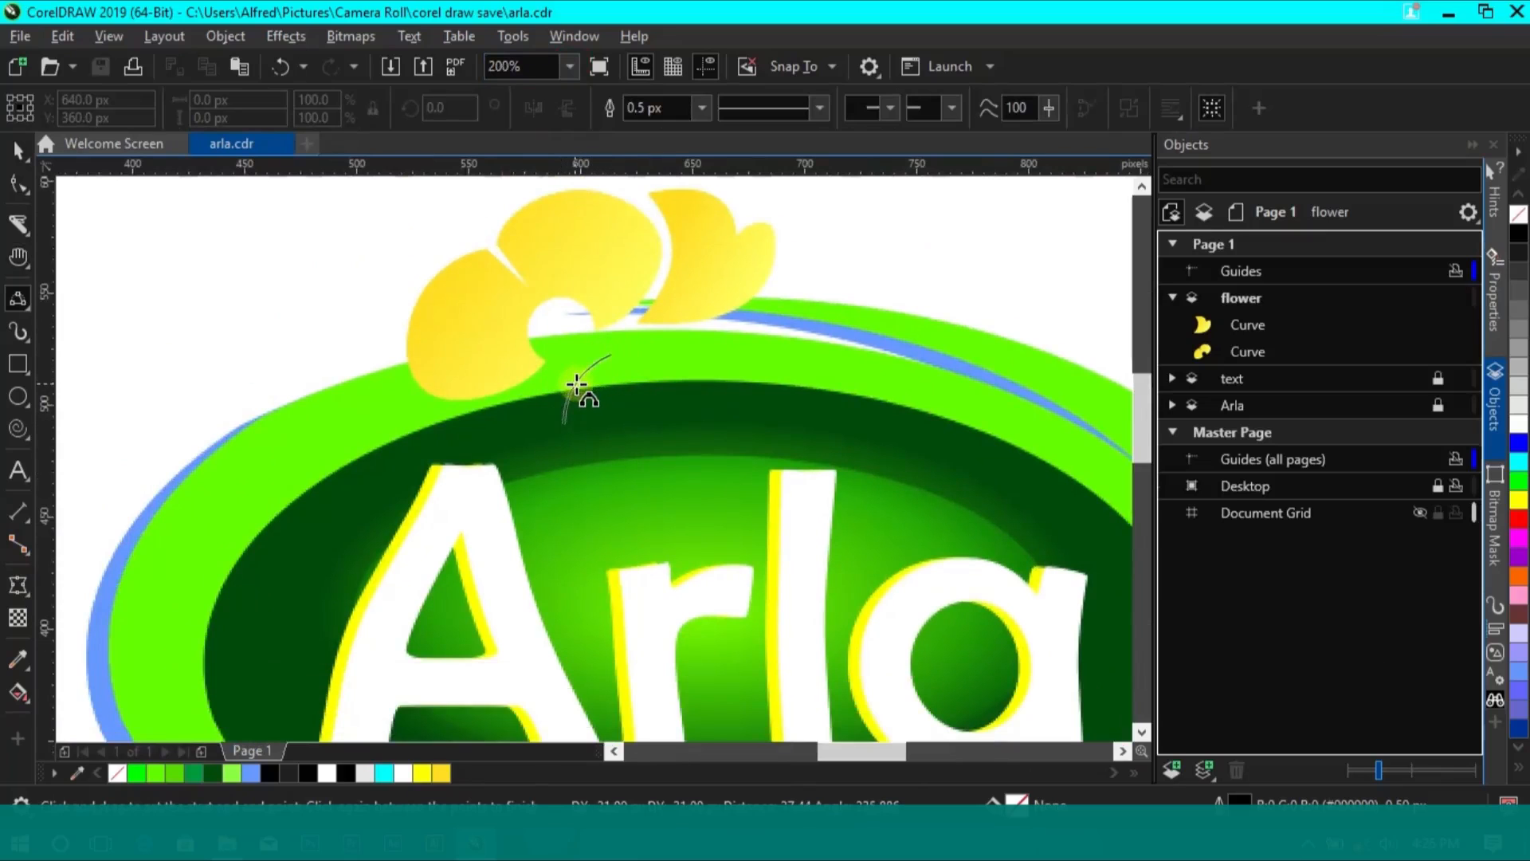
pyautogui.click(574, 438)
pyautogui.moveTo(577, 437); pyautogui.dragTo(612, 347)
pyautogui.click(607, 462)
pyautogui.click(692, 365)
pyautogui.hotkey('ctrl', 'z')
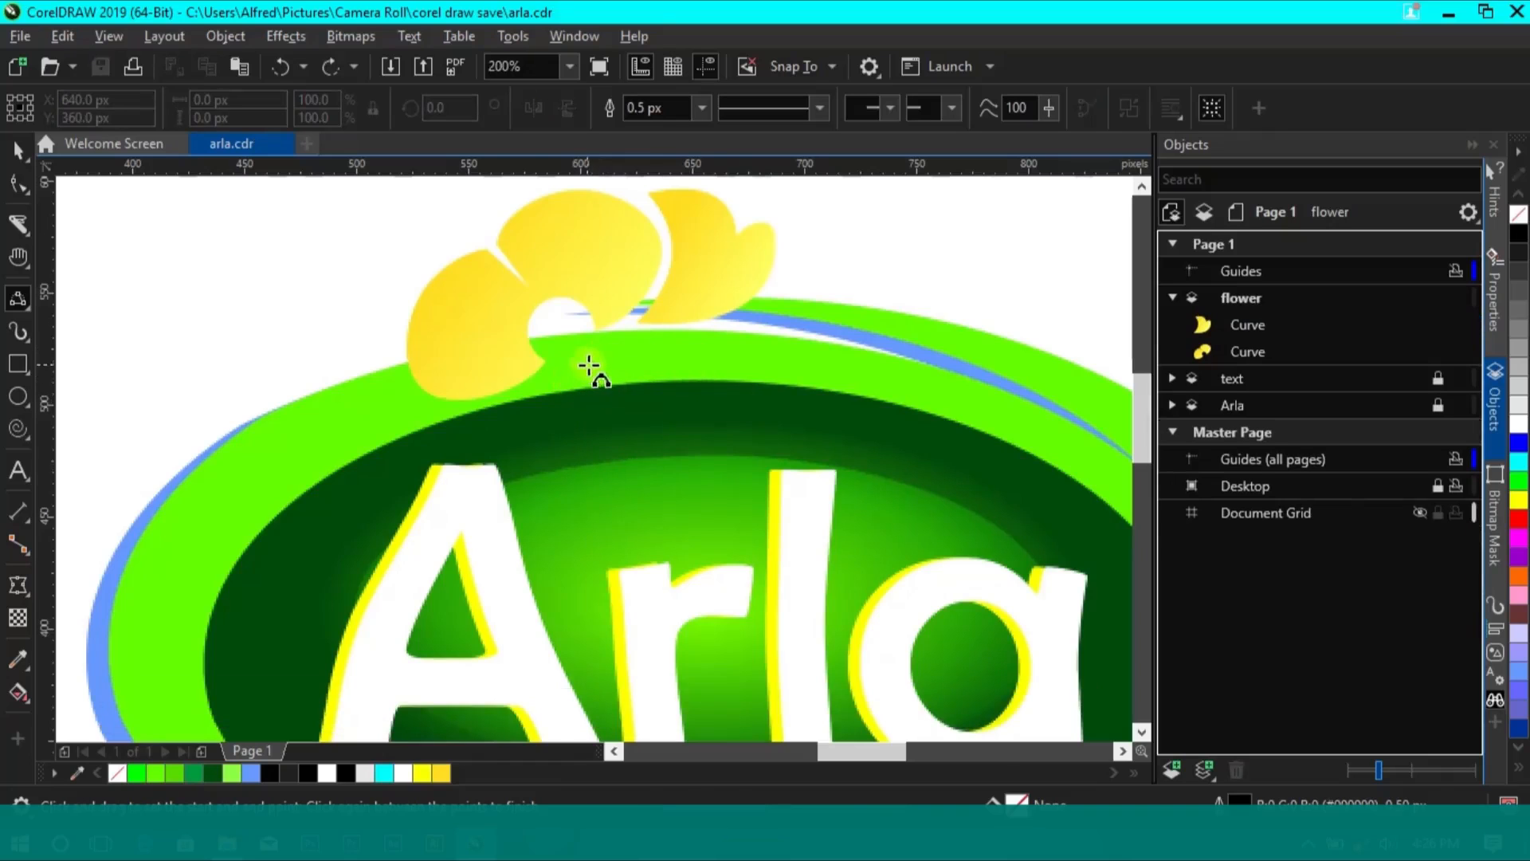
pyautogui.moveTo(515, 411); pyautogui.dragTo(462, 455)
pyautogui.click(792, 465)
pyautogui.hotkey('ctrl', 'z')
# Draw a closed leaf-shaped petal about 65 by 51 px with 3-point curves below the two-petal shape, above the letters A and r
pyautogui.moveTo(584, 370); pyautogui.dragTo(517, 448)
pyautogui.click(528, 406)
pyautogui.moveTo(514, 451); pyautogui.dragTo(577, 371)
pyautogui.click(611, 455)
pyautogui.click(657, 369)
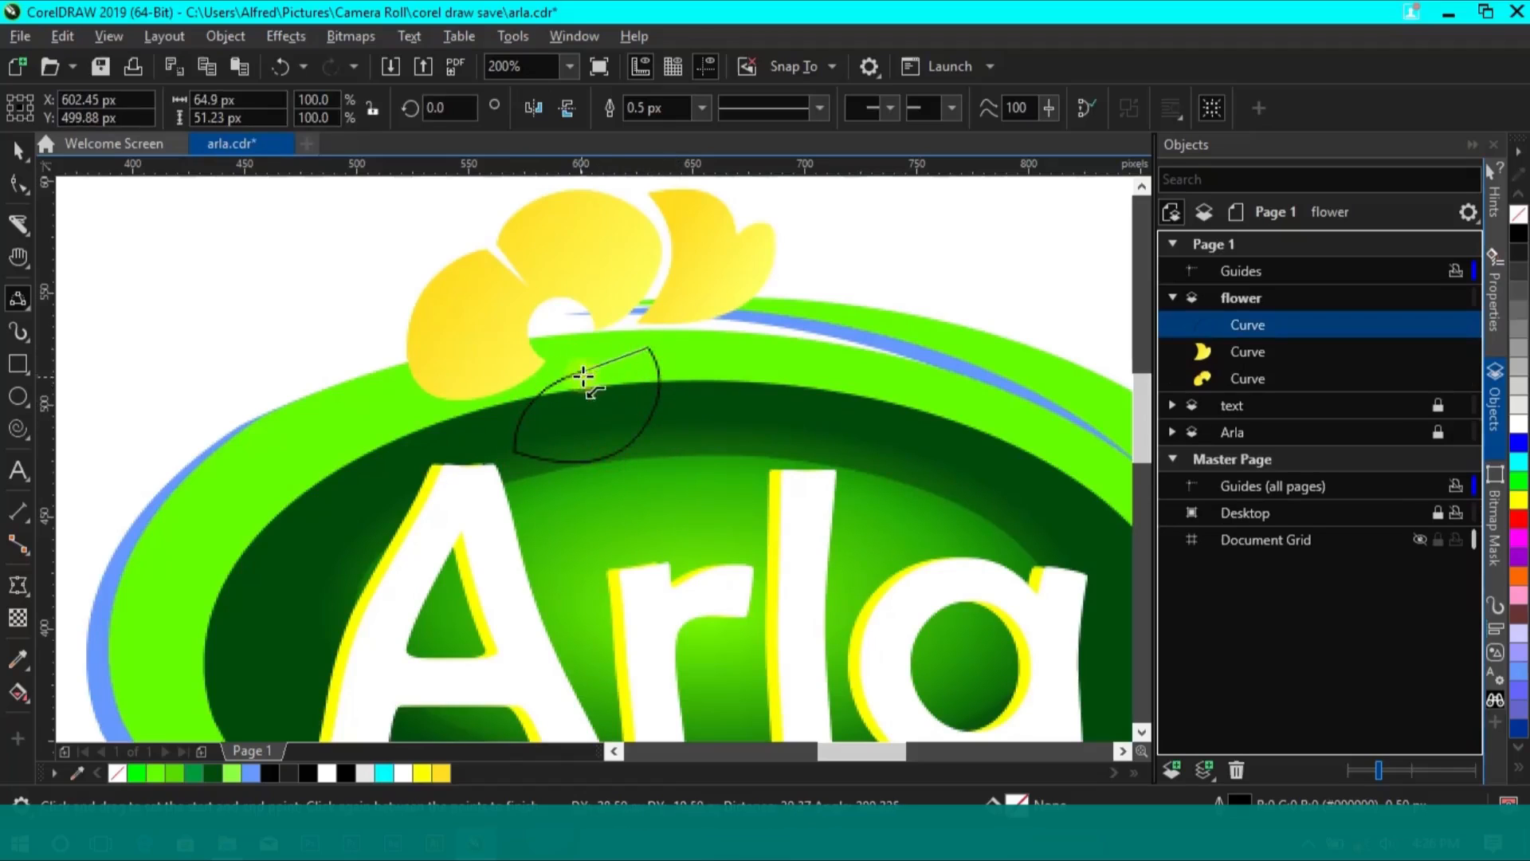
pyautogui.click(624, 355)
# Copy the outline pen, outline color and fill from a yellow petal onto the leaf-shaped petal
pyautogui.press('space')
pyautogui.click(62, 36)
pyautogui.click(143, 197)
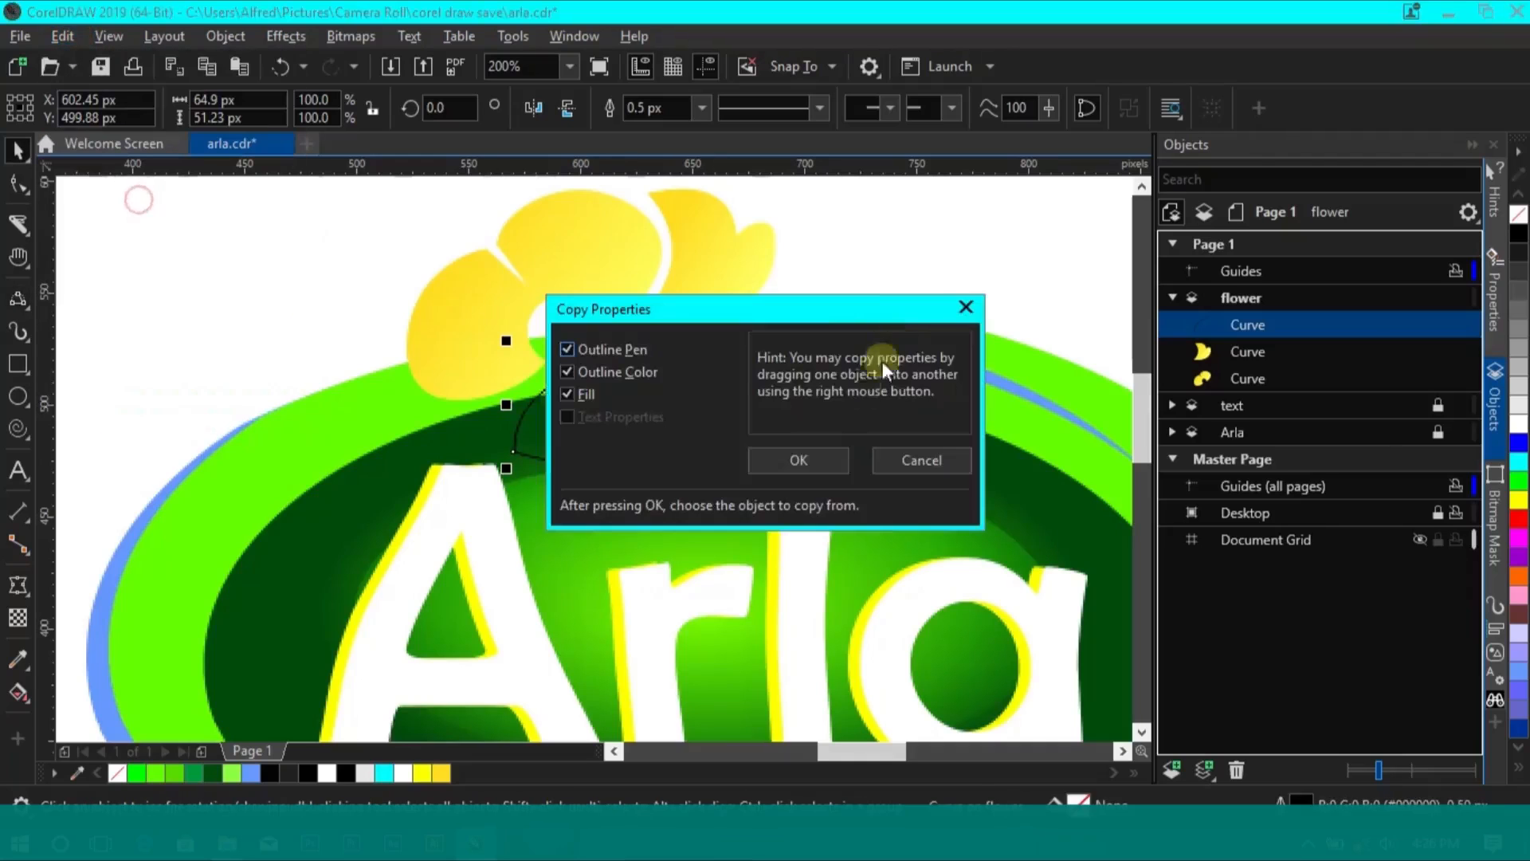
pyautogui.click(763, 460)
pyautogui.click(648, 279)
pyautogui.click(334, 253)
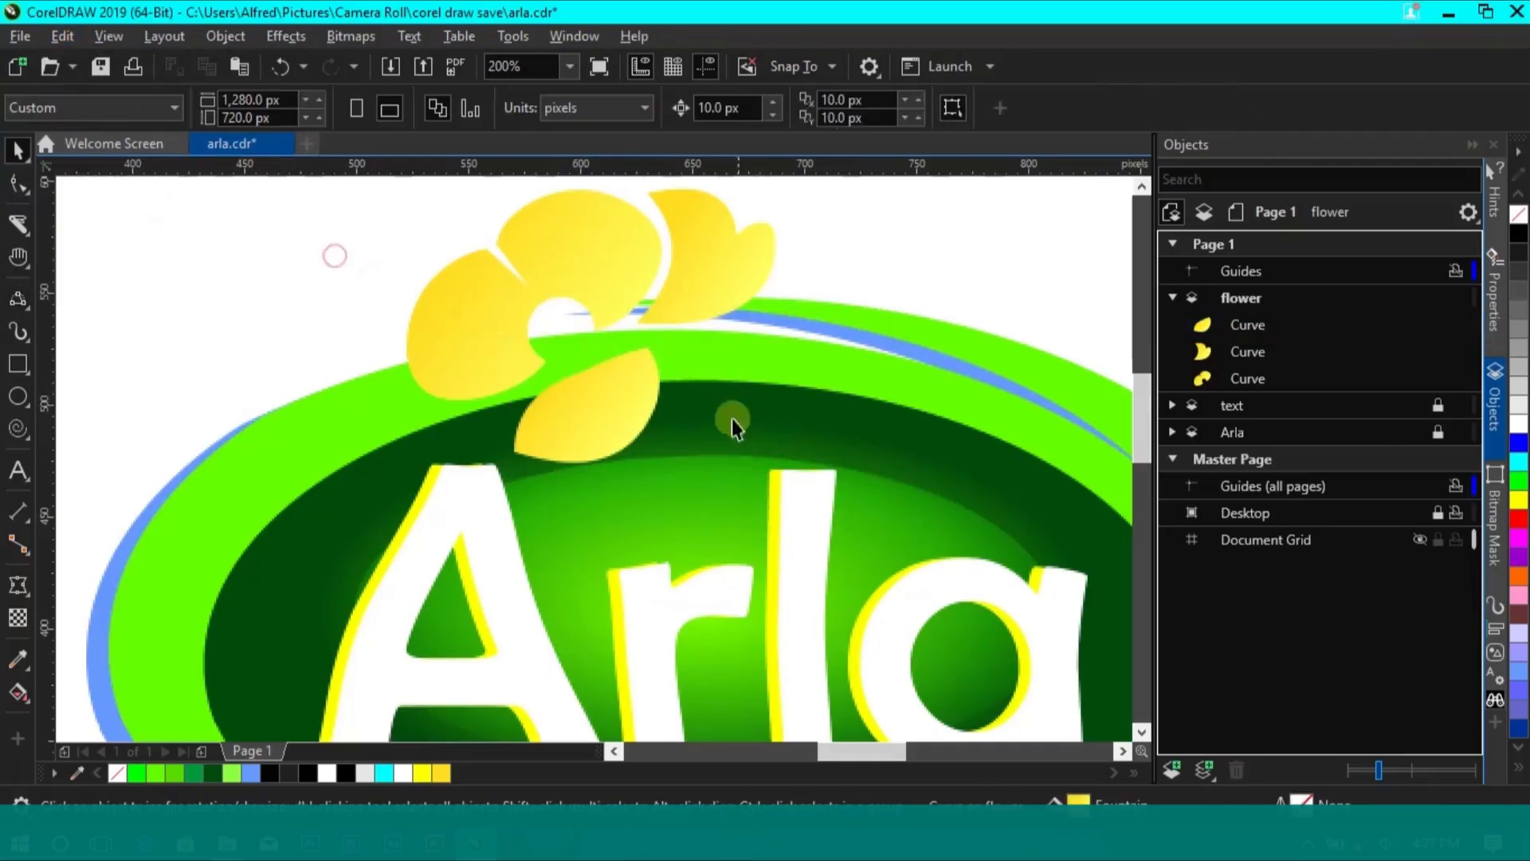
# Select the three yellow petal shapes together and group them
pyautogui.press('z')
pyautogui.scroll(-2, 701, 479)
pyautogui.scroll(1, 642, 475)
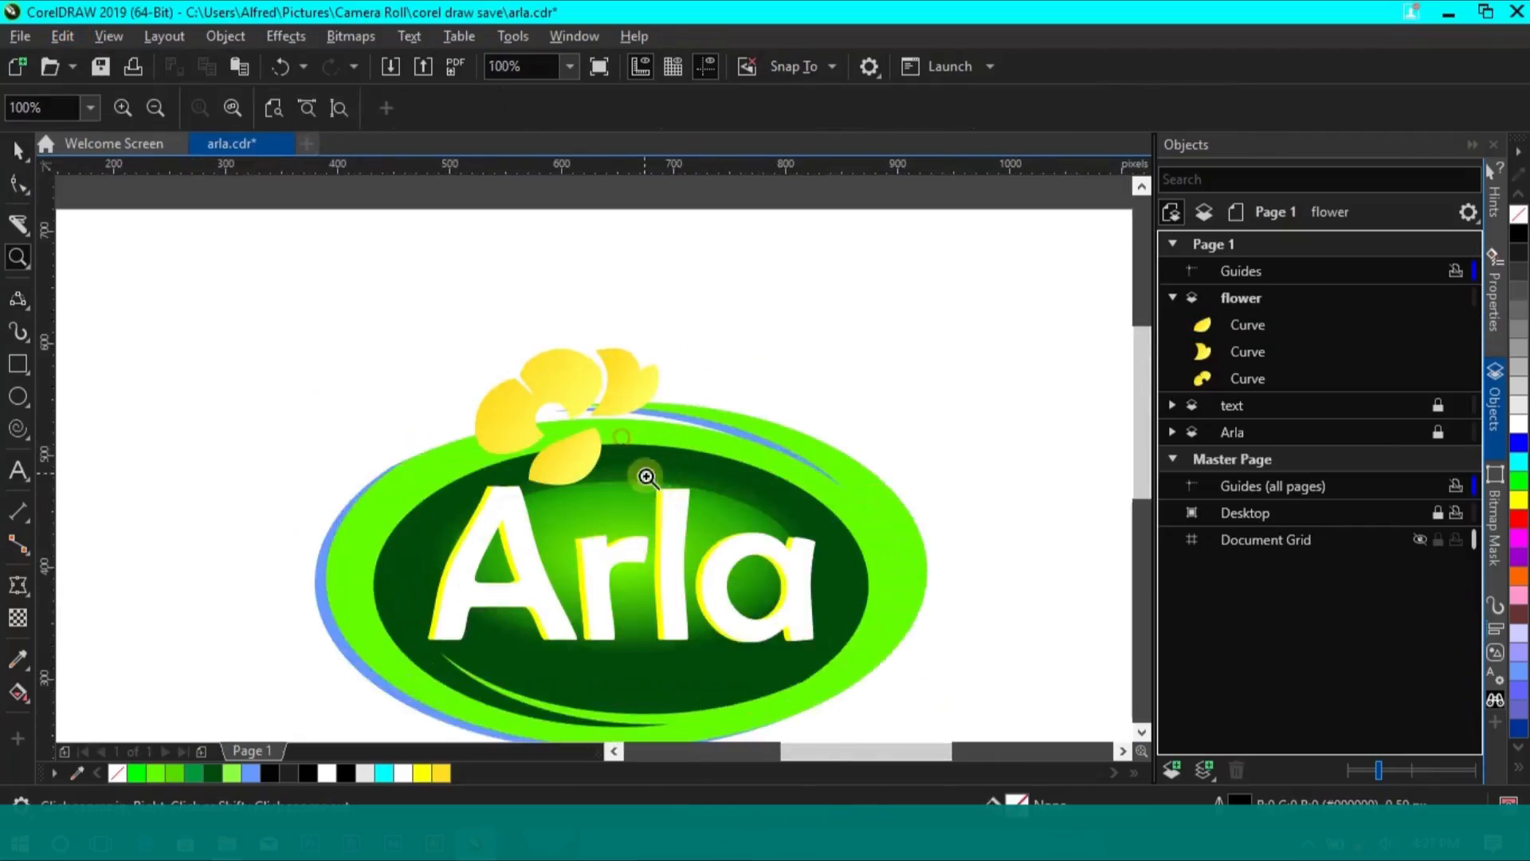
pyautogui.press('h')
pyautogui.moveTo(622, 526); pyautogui.dragTo(674, 522)
pyautogui.press('space')
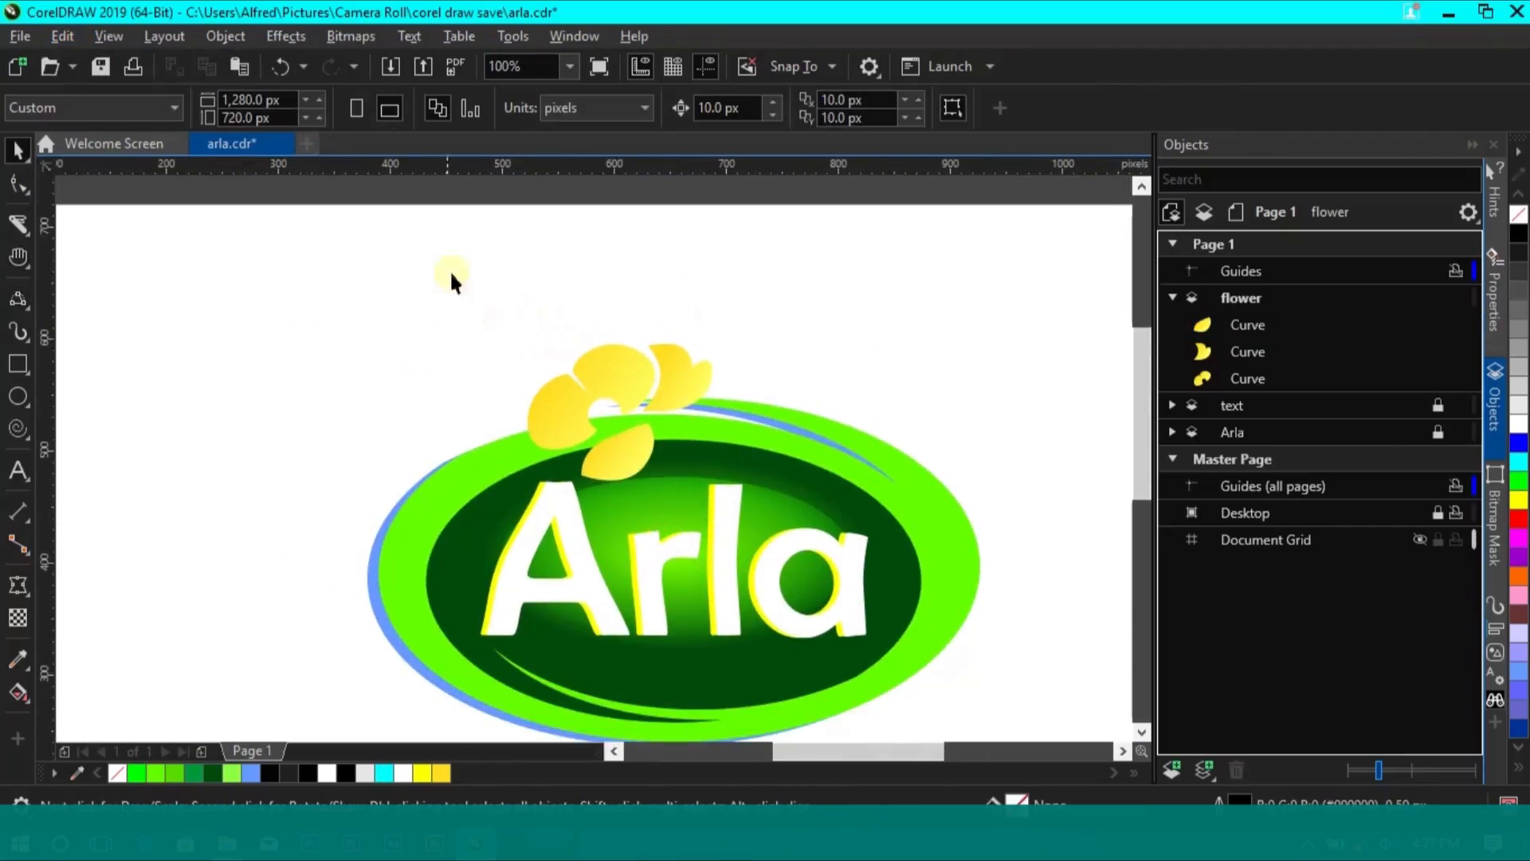
pyautogui.moveTo(767, 579); pyautogui.dragTo(769, 580)
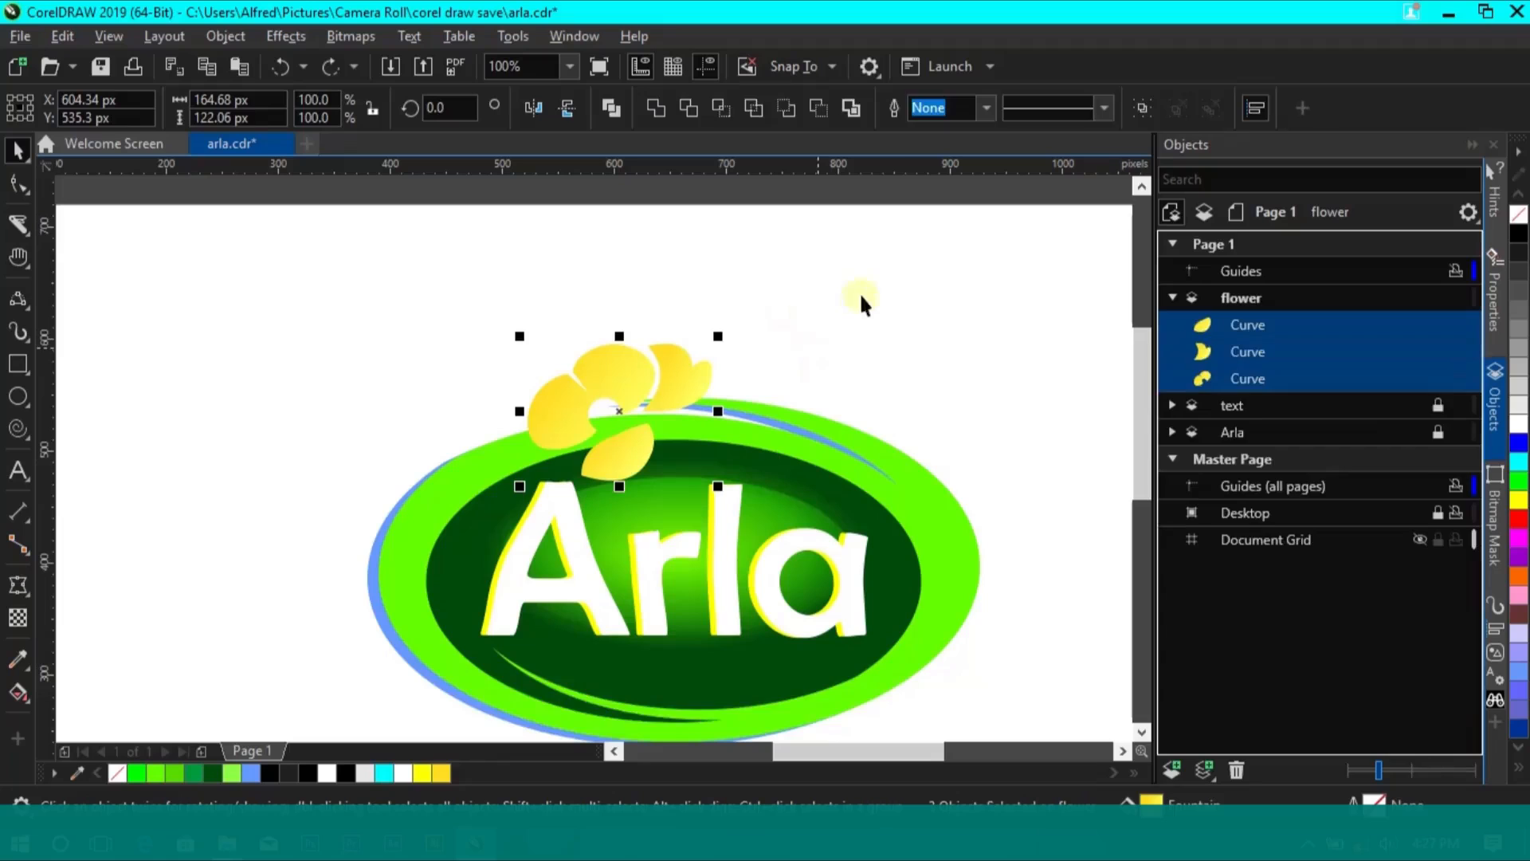
pyautogui.hotkey('ctrl', 'g')
# Move the petal group about 35 px right and 5 px down, and rotate it slightly clockwise
pyautogui.moveTo(637, 396); pyautogui.dragTo(677, 401)
pyautogui.click(666, 418)
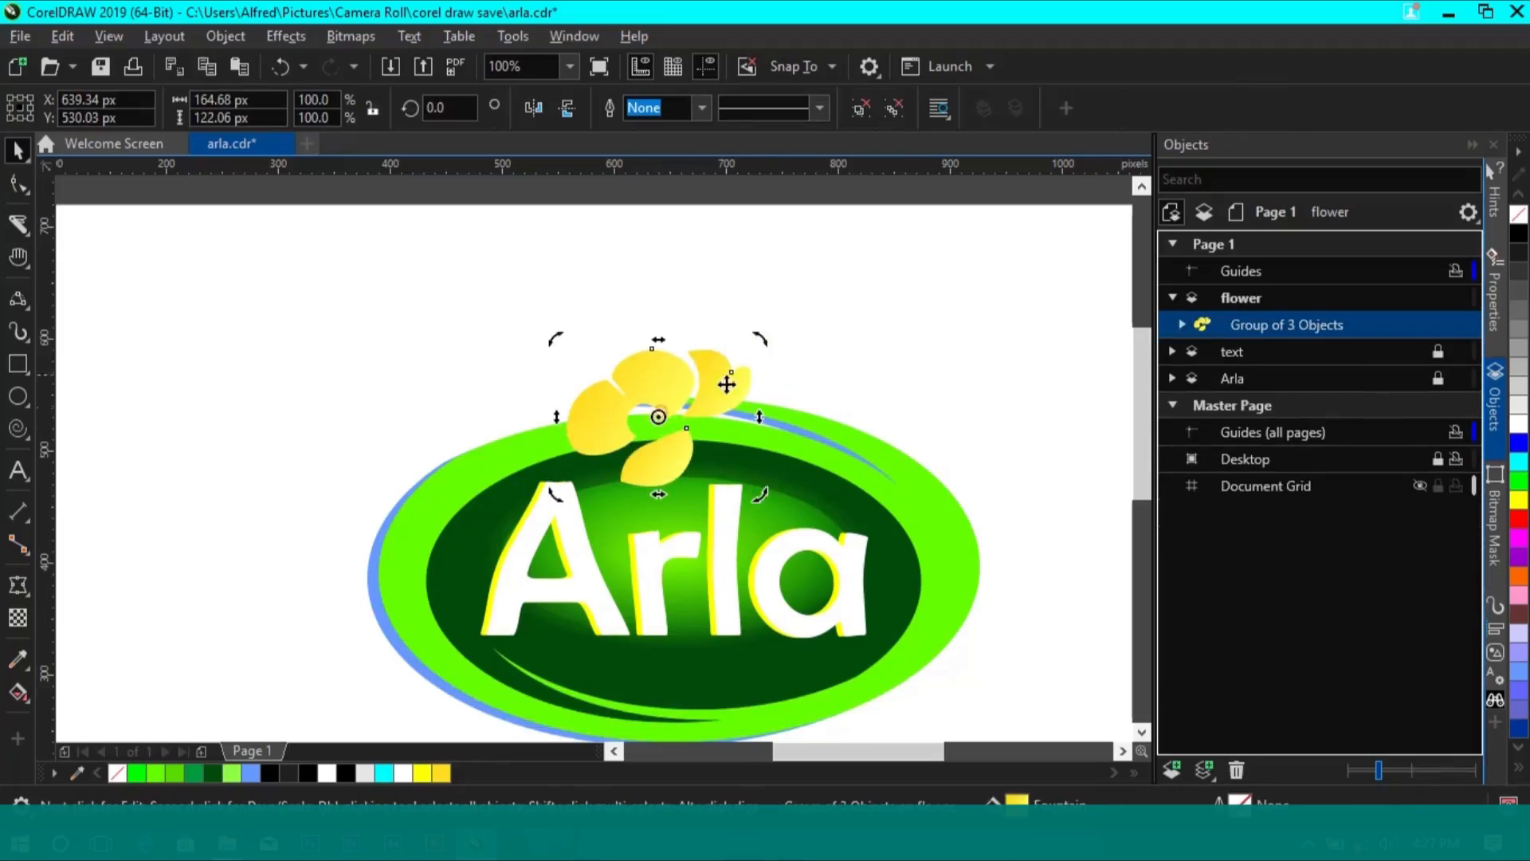
pyautogui.moveTo(767, 336); pyautogui.dragTo(751, 396)
pyautogui.click(873, 338)
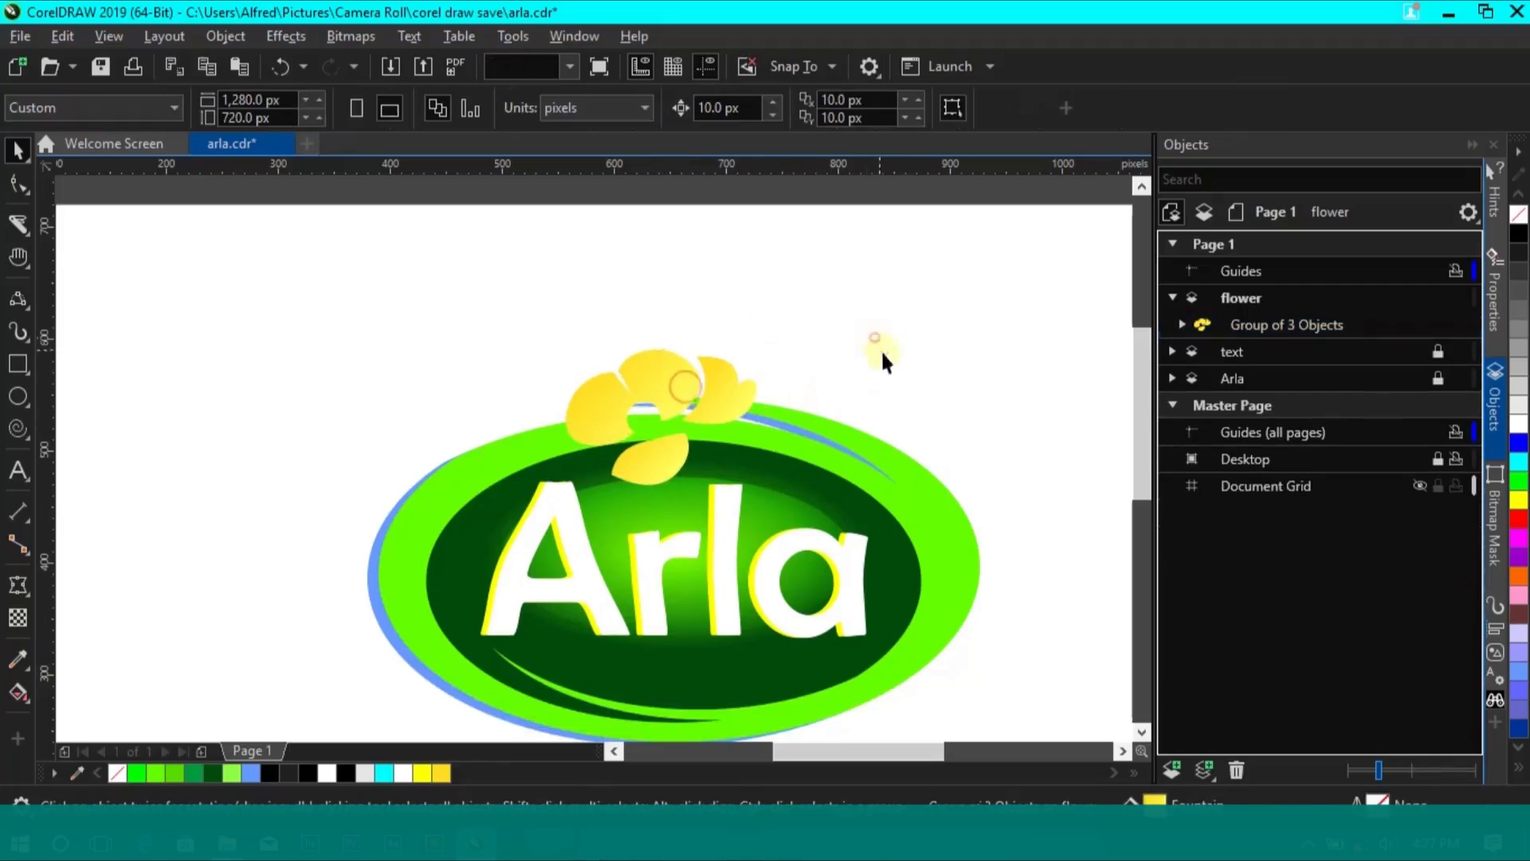
# Deselect the petal group and save the drawing
pyautogui.click(684, 388)
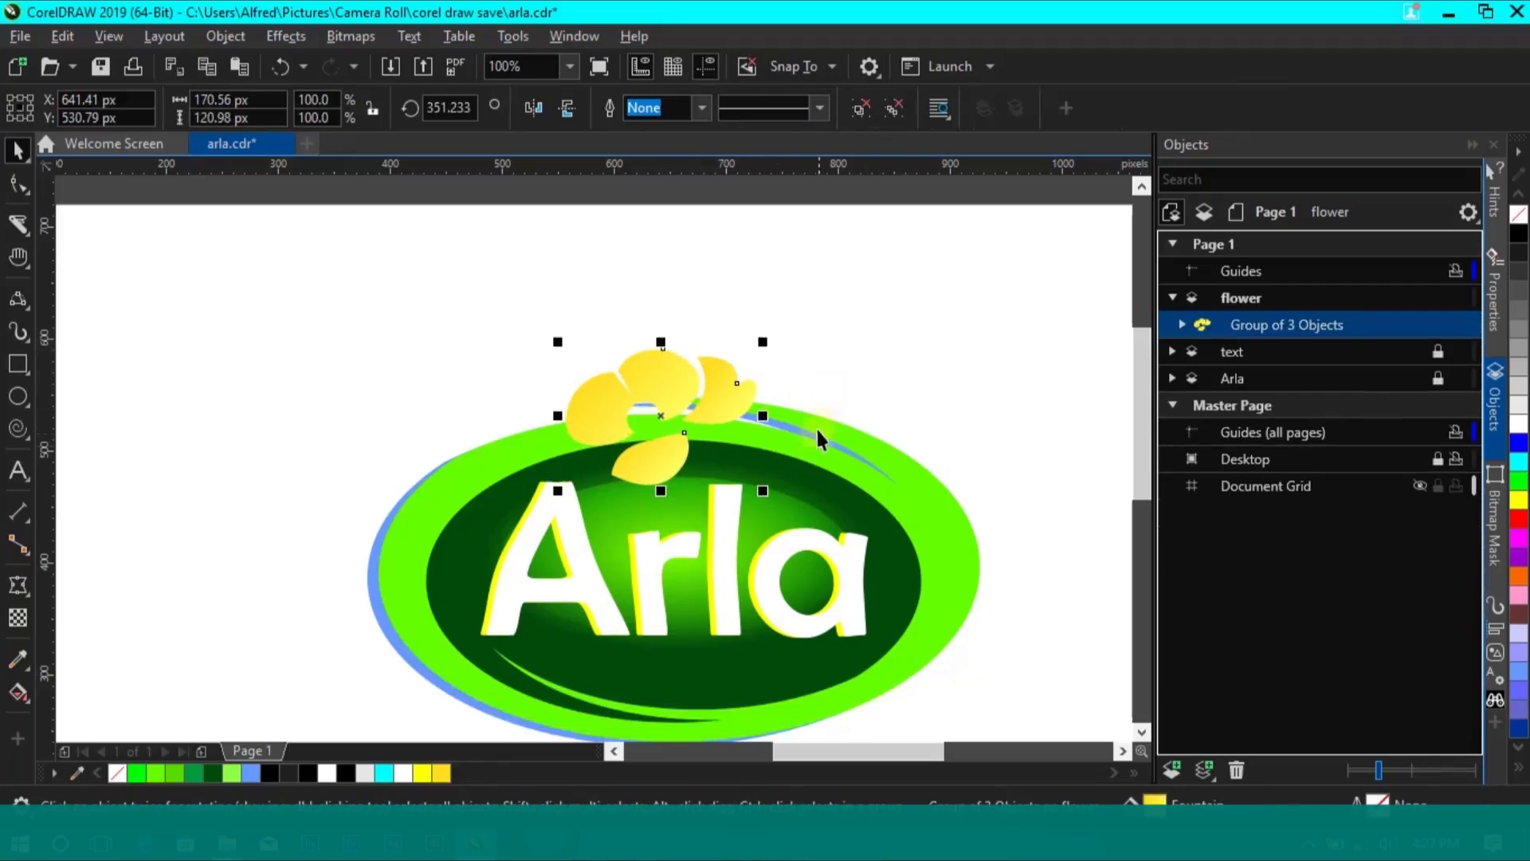
pyautogui.click(957, 404)
pyautogui.click(570, 67)
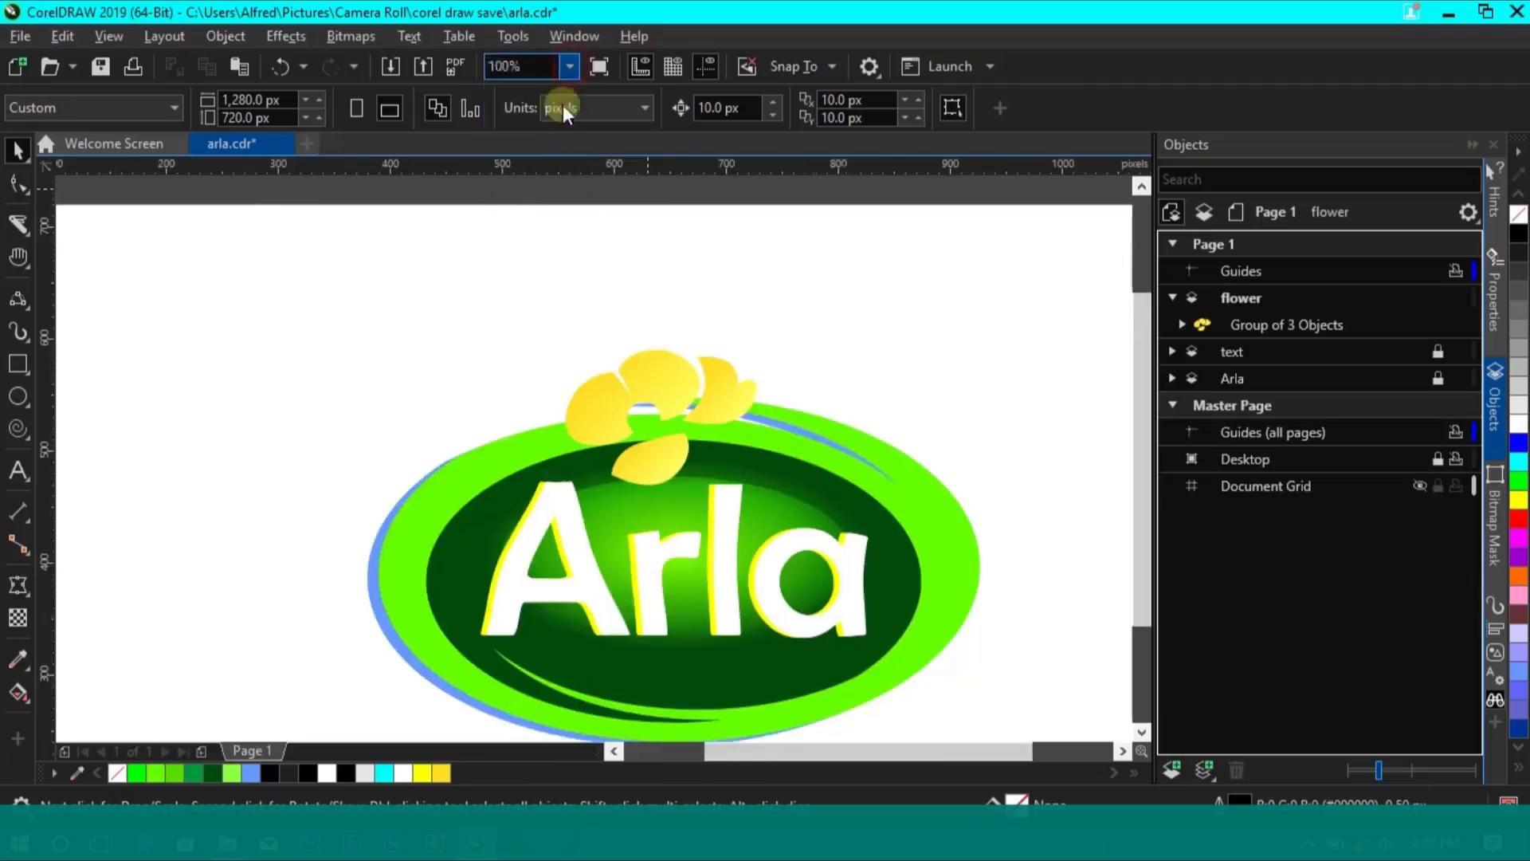
pyautogui.click(562, 103)
pyautogui.hotkey('ctrl', 's')
# Add a new layer named BG and move it below the Arla layer
pyautogui.click(1173, 297)
pyautogui.click(1172, 770)
pyautogui.press('BackSpace')
pyautogui.write('BG')
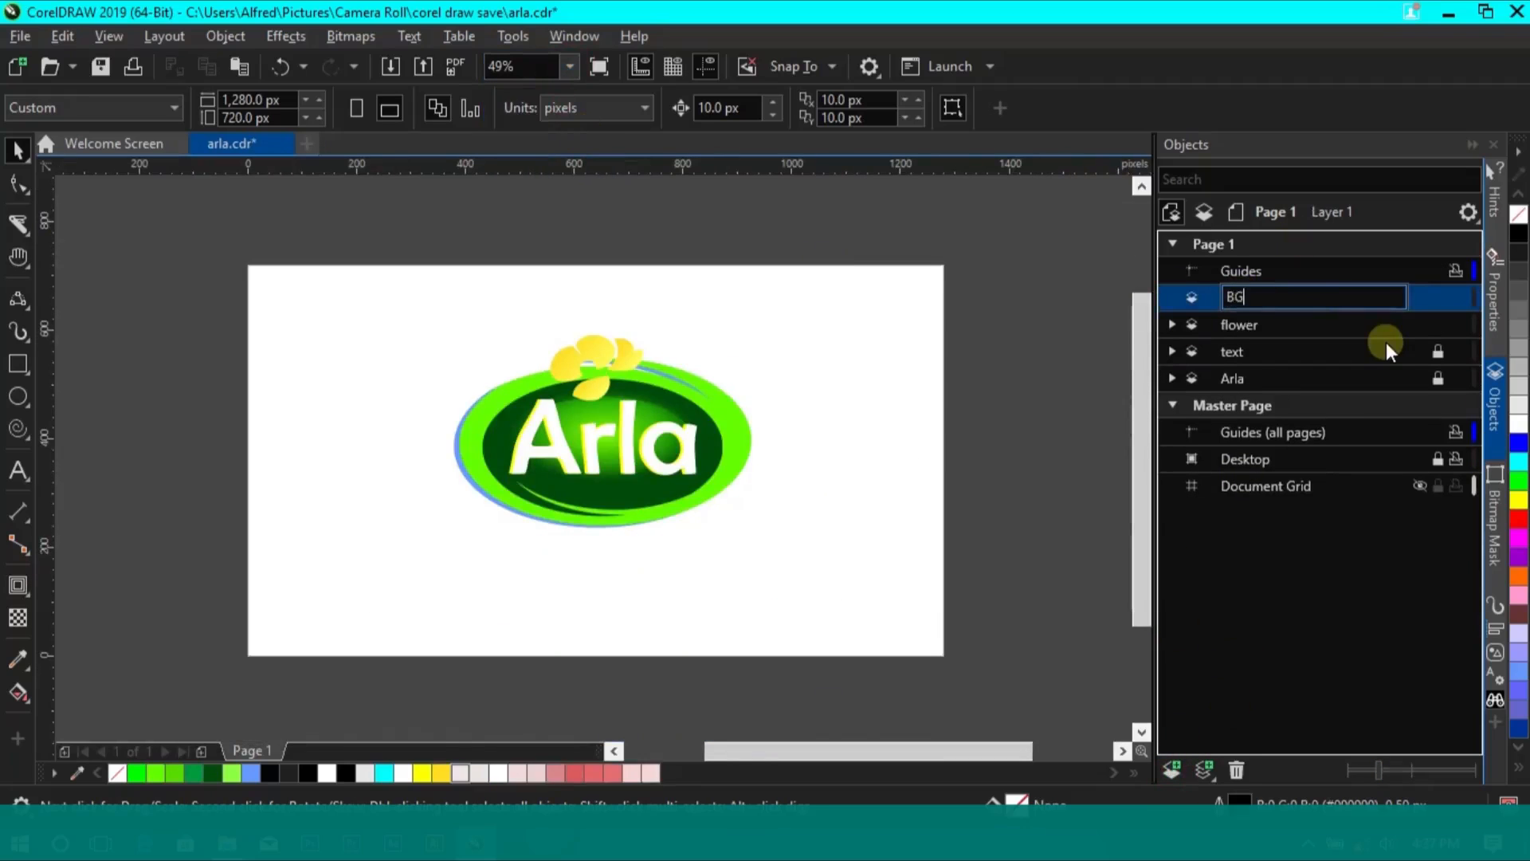
pyautogui.press('Return')
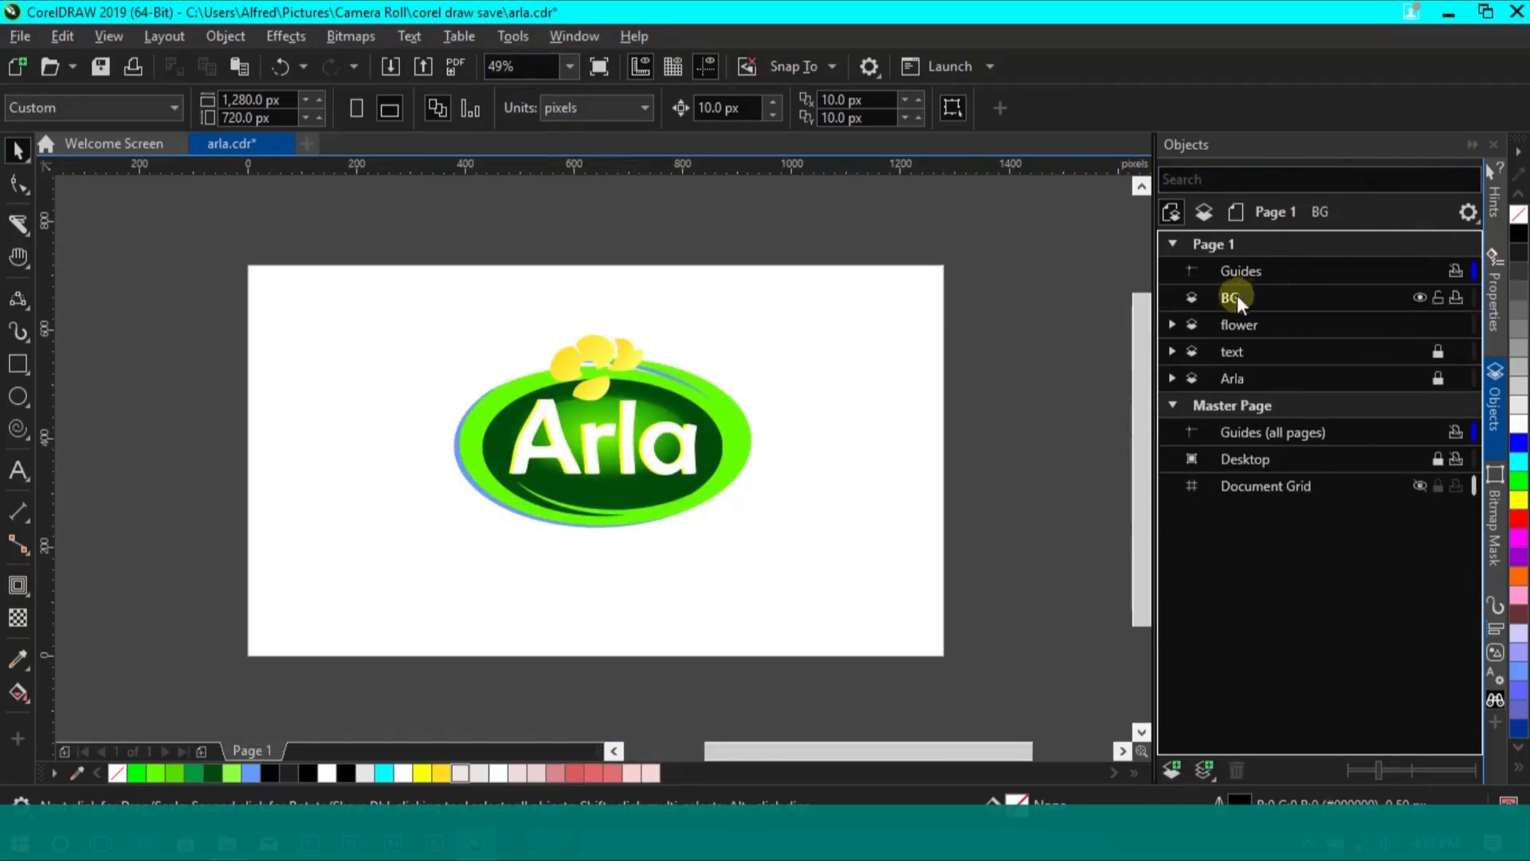
pyautogui.moveTo(1242, 297); pyautogui.dragTo(1253, 378)
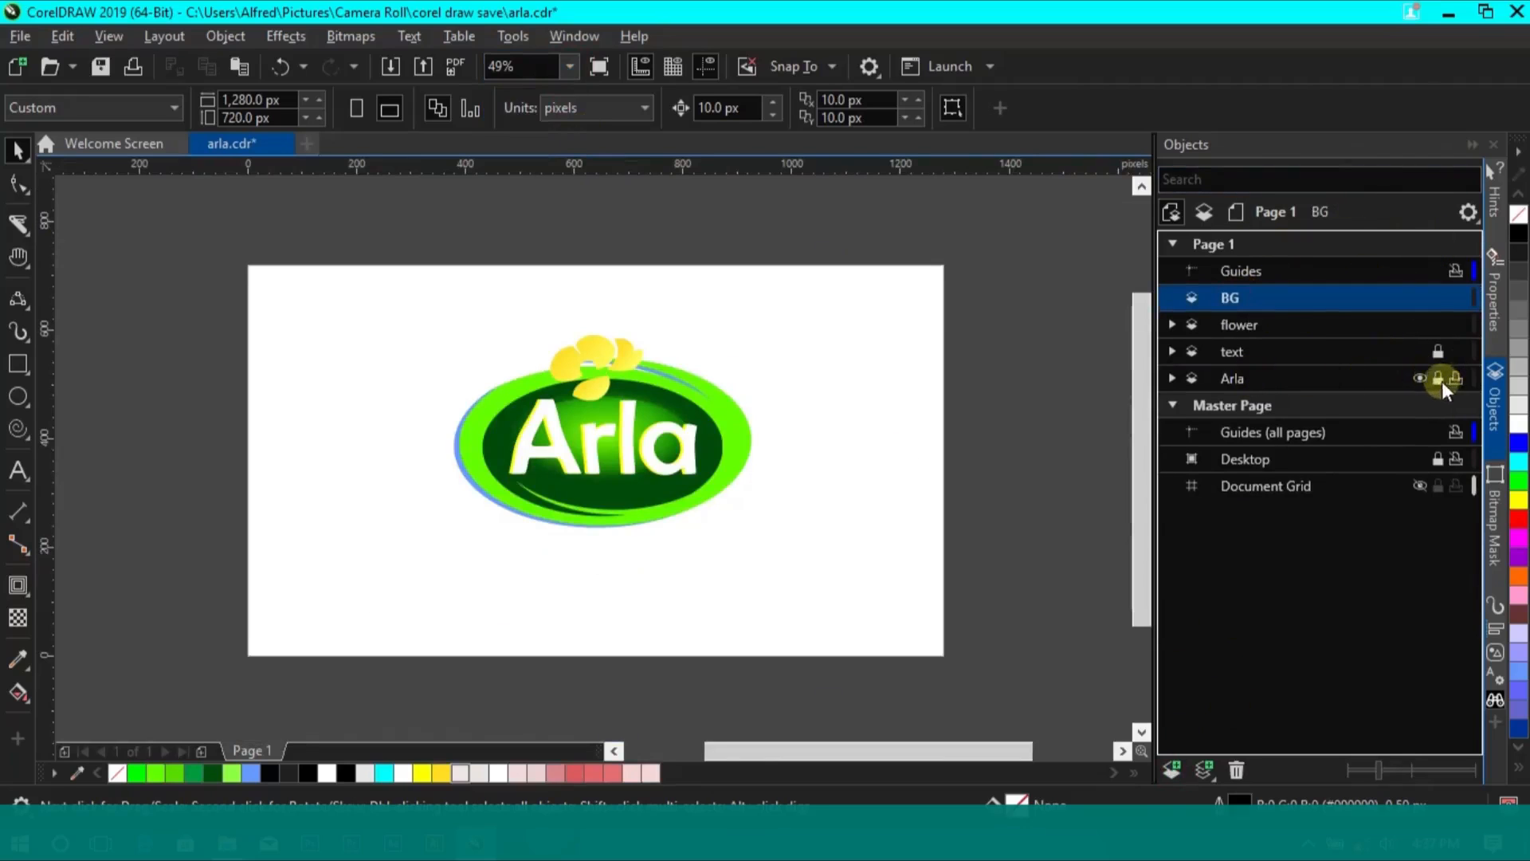
pyautogui.moveTo(1242, 298); pyautogui.dragTo(1322, 375)
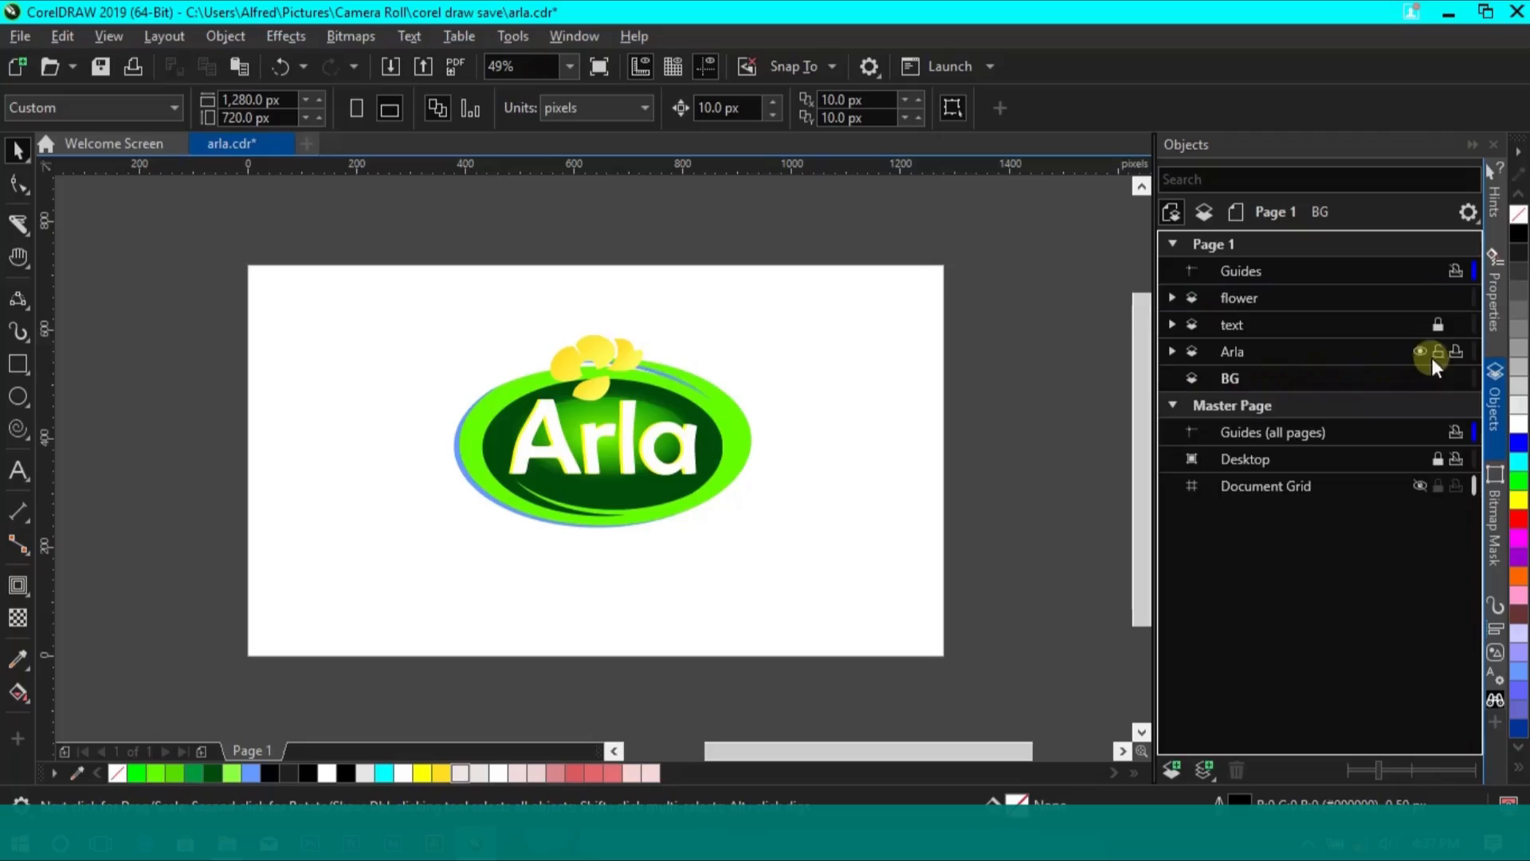
# Create a page-sized rectangle on the BG layer and fill it with a slightly darkened red
pyautogui.doubleClick(17, 364)
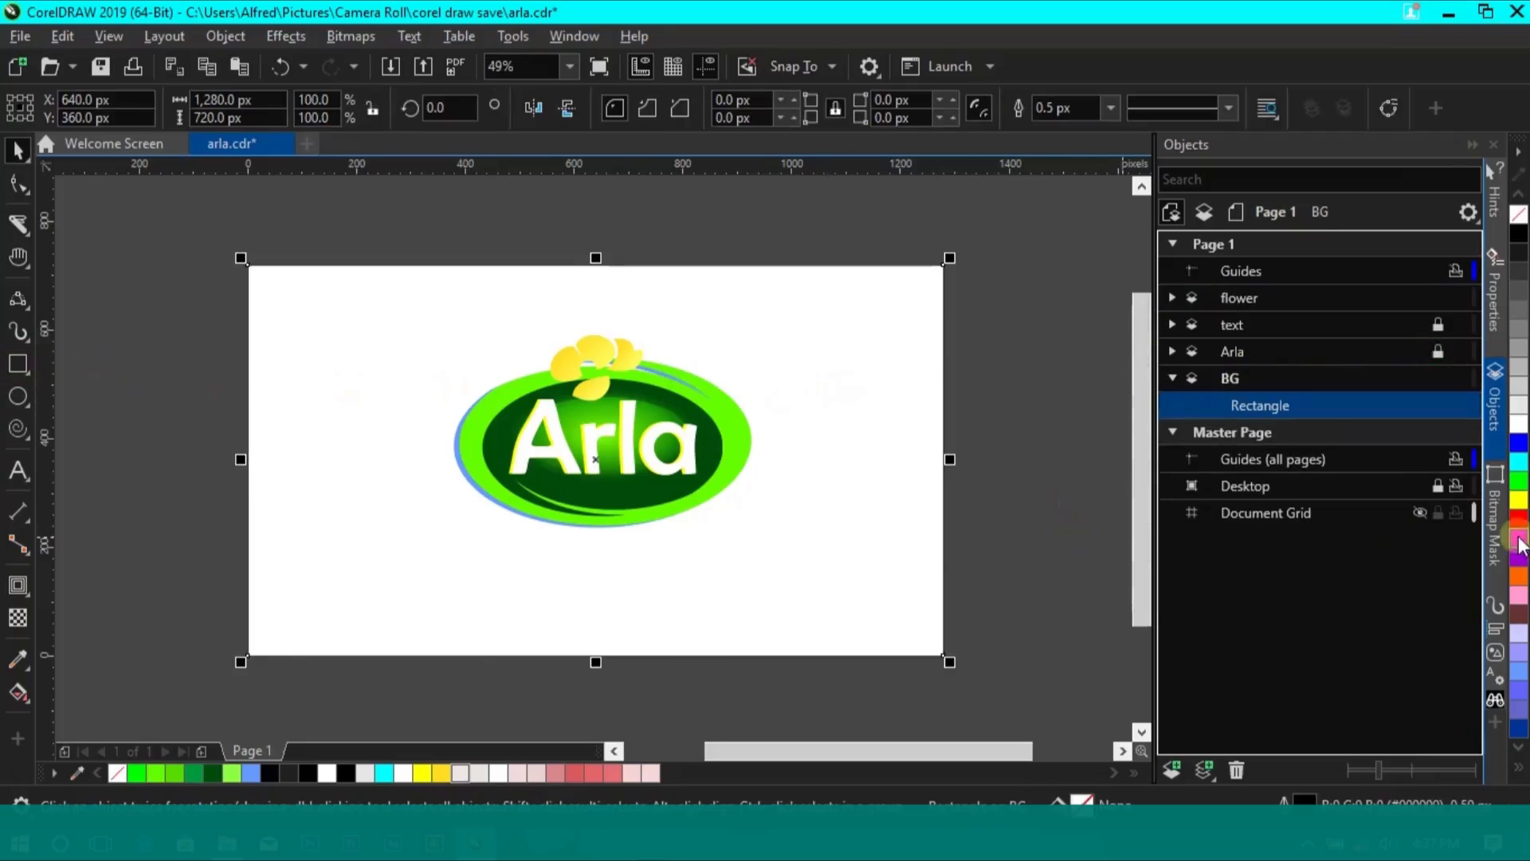
pyautogui.click(1519, 522)
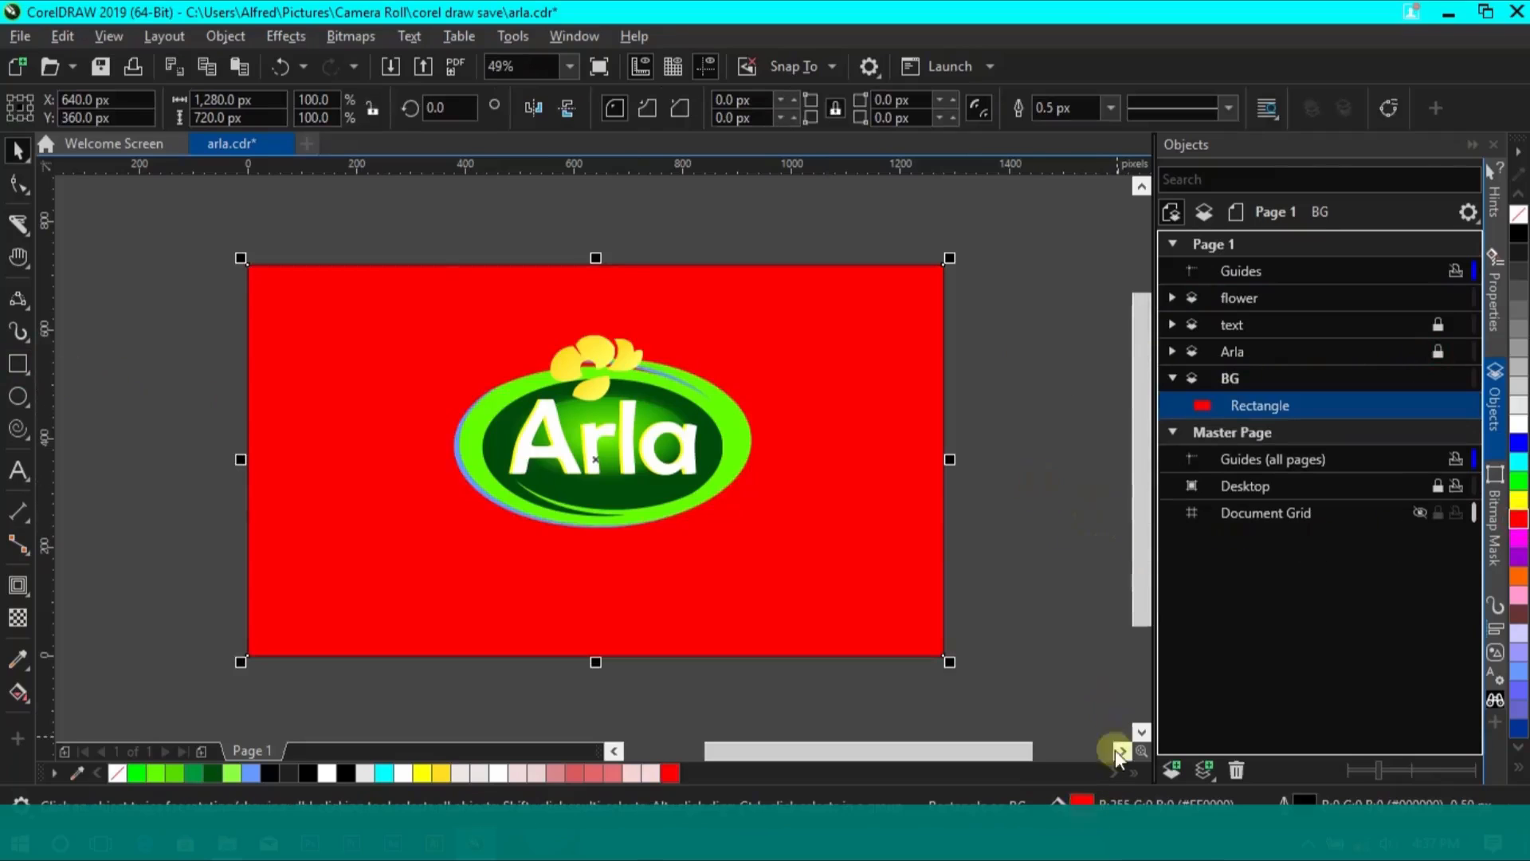
pyautogui.doubleClick(1081, 802)
pyautogui.moveTo(919, 98); pyautogui.dragTo(1167, 99)
pyautogui.click(949, 277)
pyautogui.moveTo(938, 289); pyautogui.dragTo(931, 295)
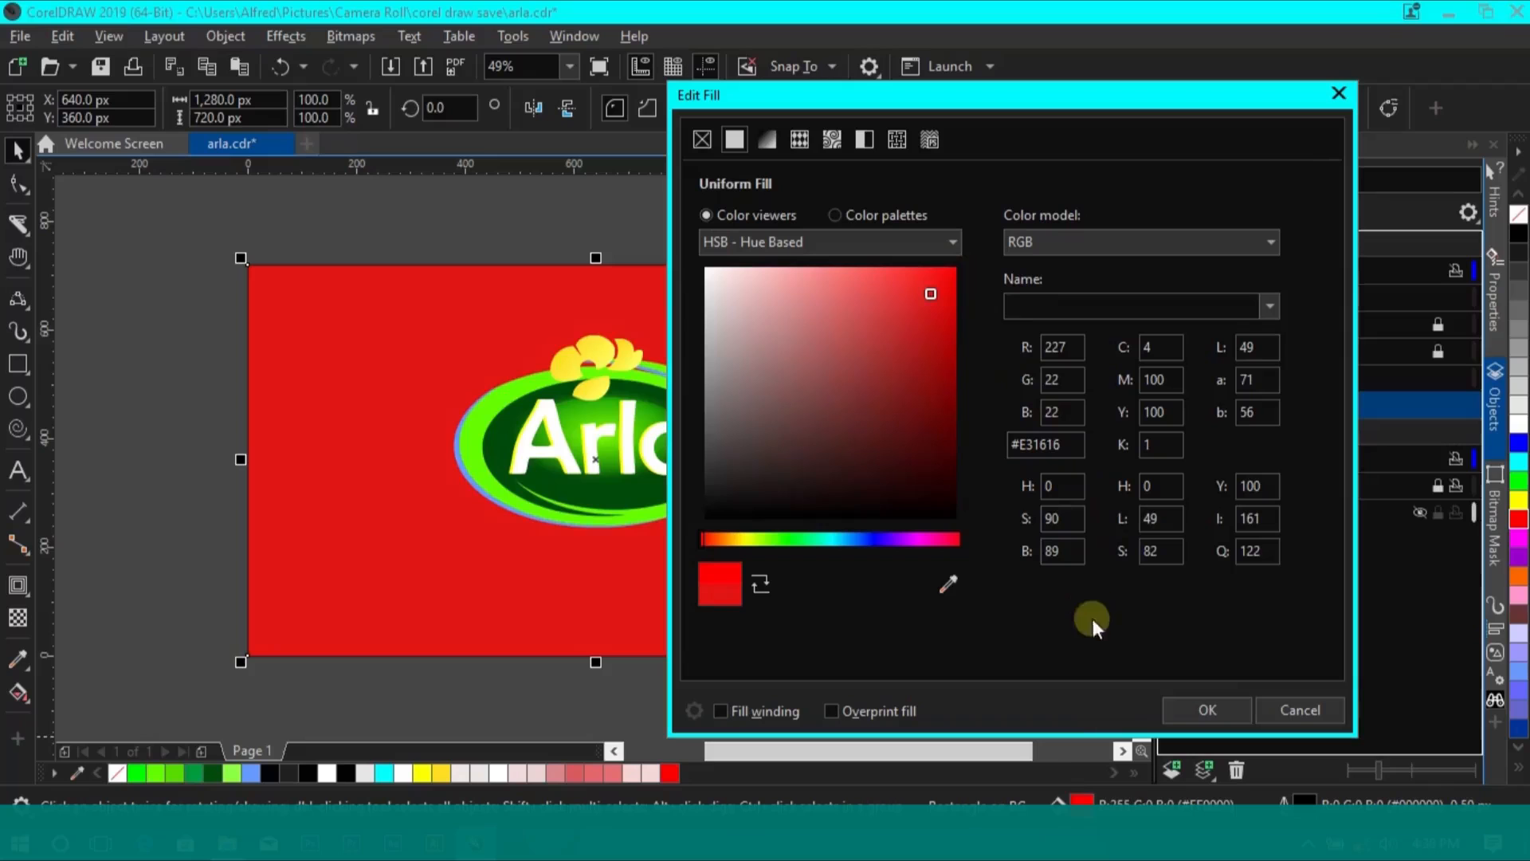
pyautogui.click(1193, 709)
# Darken the background rectangle's uniform fill to the red #C21F1F
pyautogui.click(884, 456)
pyautogui.doubleClick(1017, 802)
pyautogui.moveTo(838, 109); pyautogui.dragTo(1178, 121)
pyautogui.moveTo(1027, 318)
pyautogui.mouseDown()
pyautogui.moveTo(1008, 342)
pyautogui.moveTo(1020, 351)
pyautogui.mouseUp()
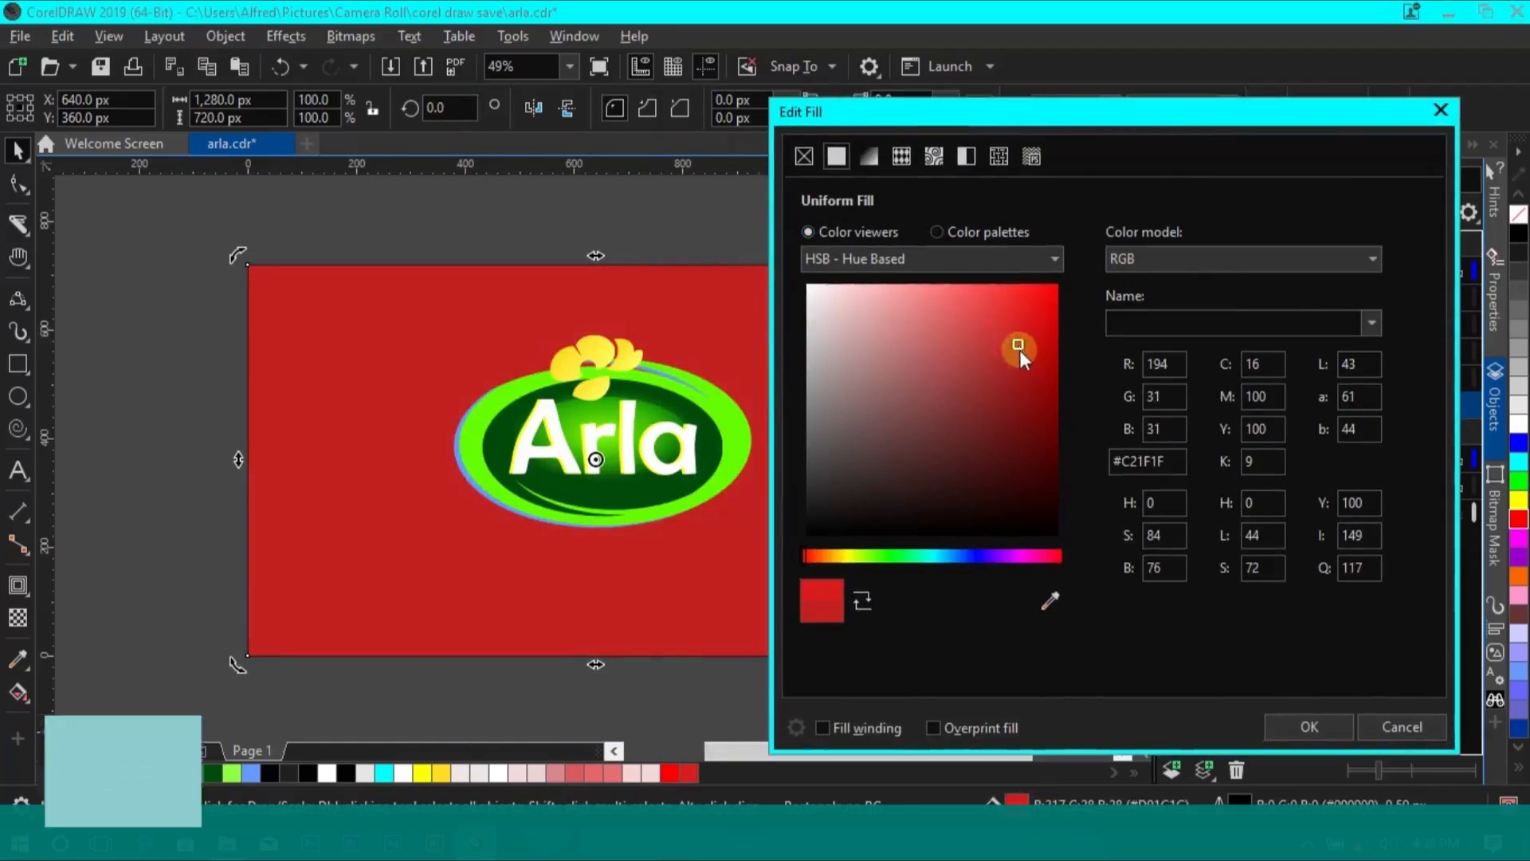
pyautogui.click(1309, 726)
# Lock the BG layer and save the drawing
pyautogui.click(1172, 377)
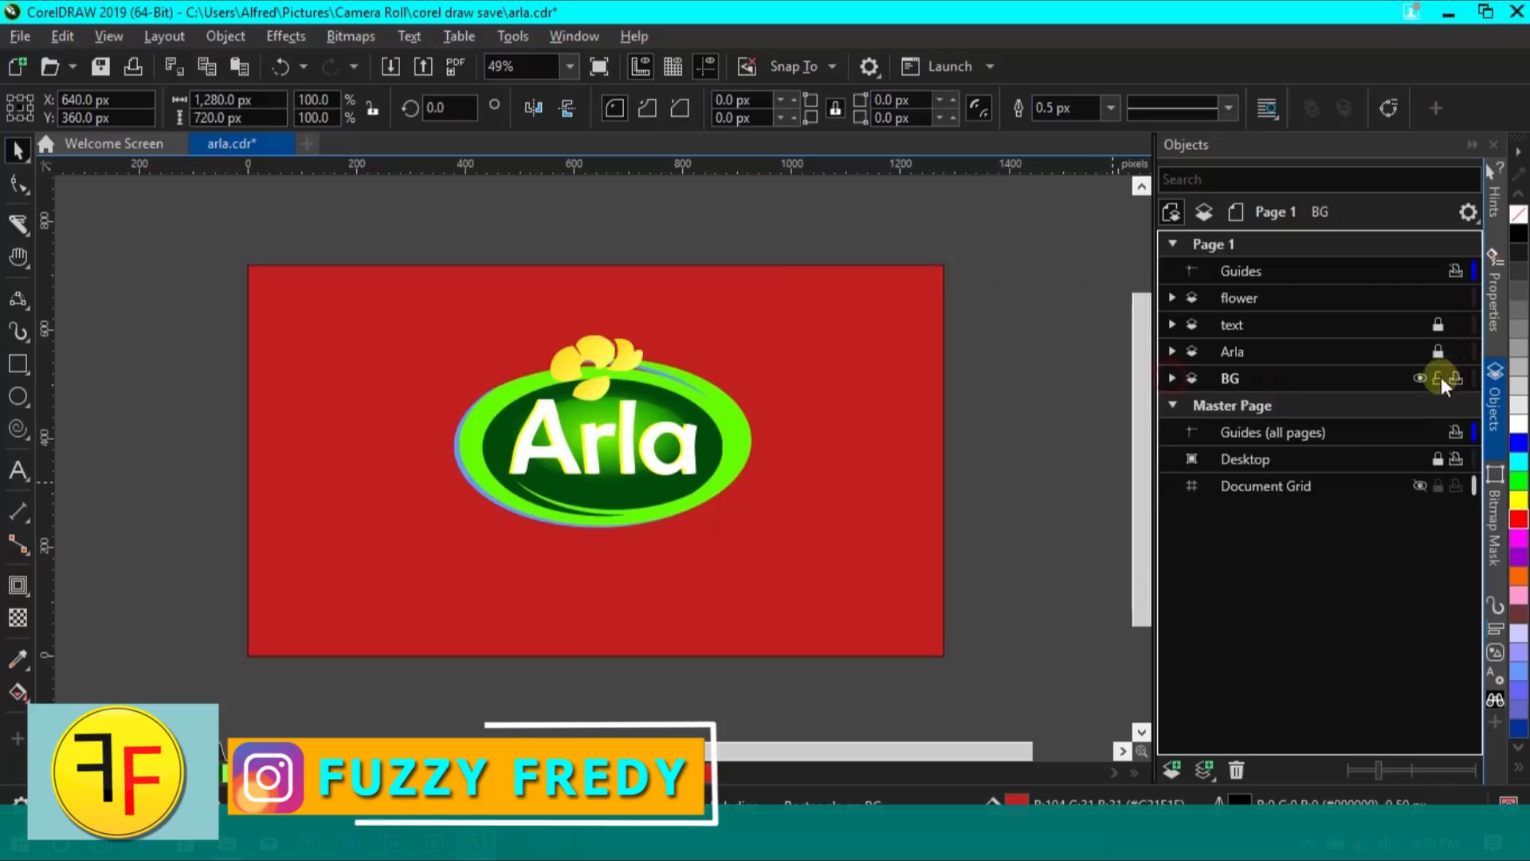
pyautogui.click(1439, 378)
pyautogui.click(1172, 378)
pyautogui.hotkey('ctrl', 's')
# Add a one-step white outside contour of about 15 px around the yellow petal group
pyautogui.press('z')
pyautogui.click(699, 399)
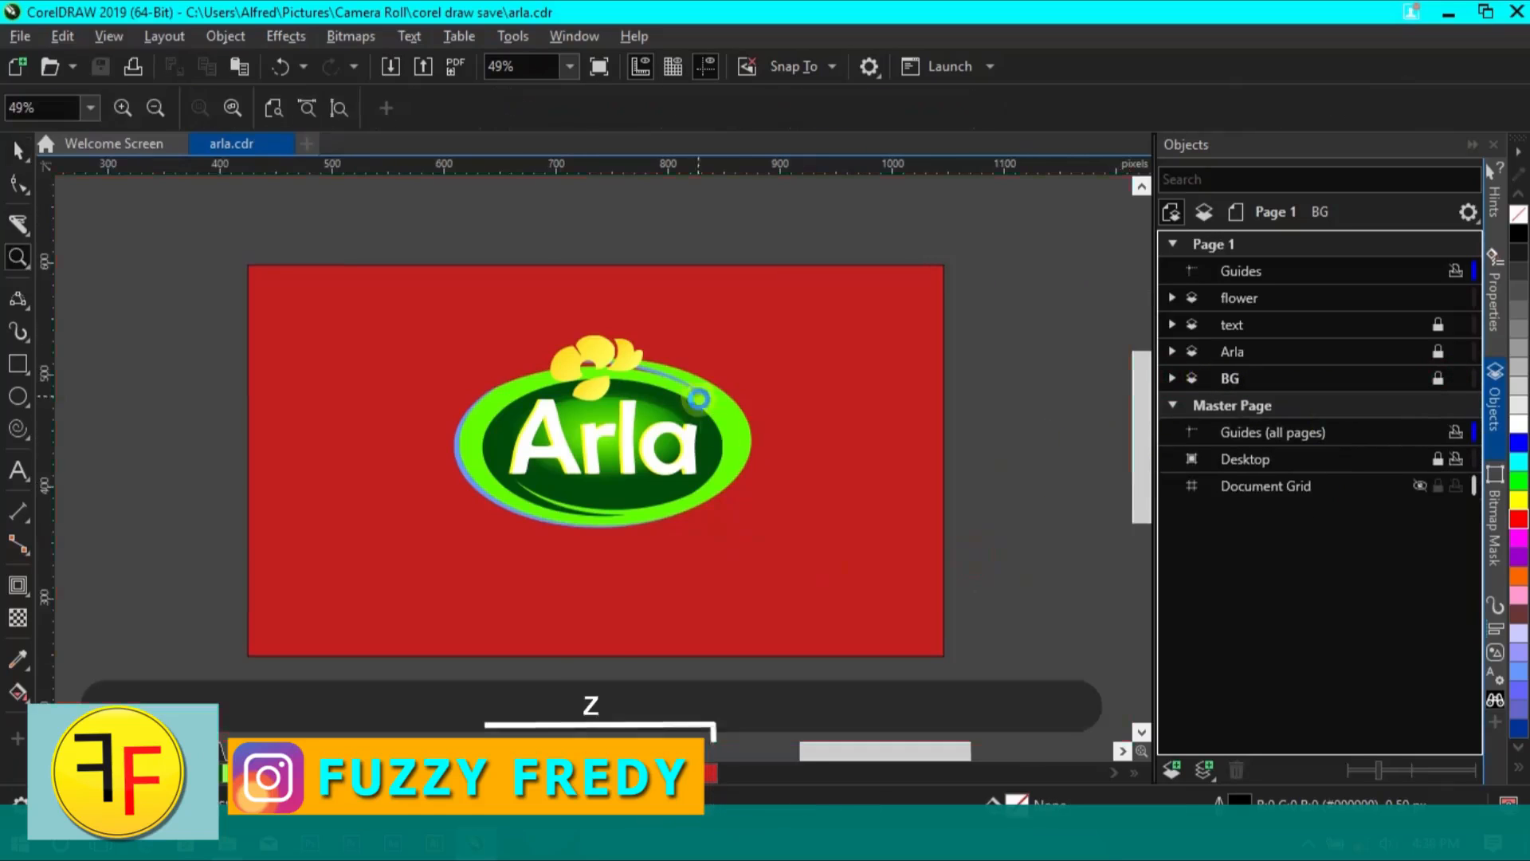
pyautogui.press('h')
pyautogui.moveTo(571, 425); pyautogui.dragTo(767, 460)
pyautogui.press('space')
pyautogui.click(694, 340)
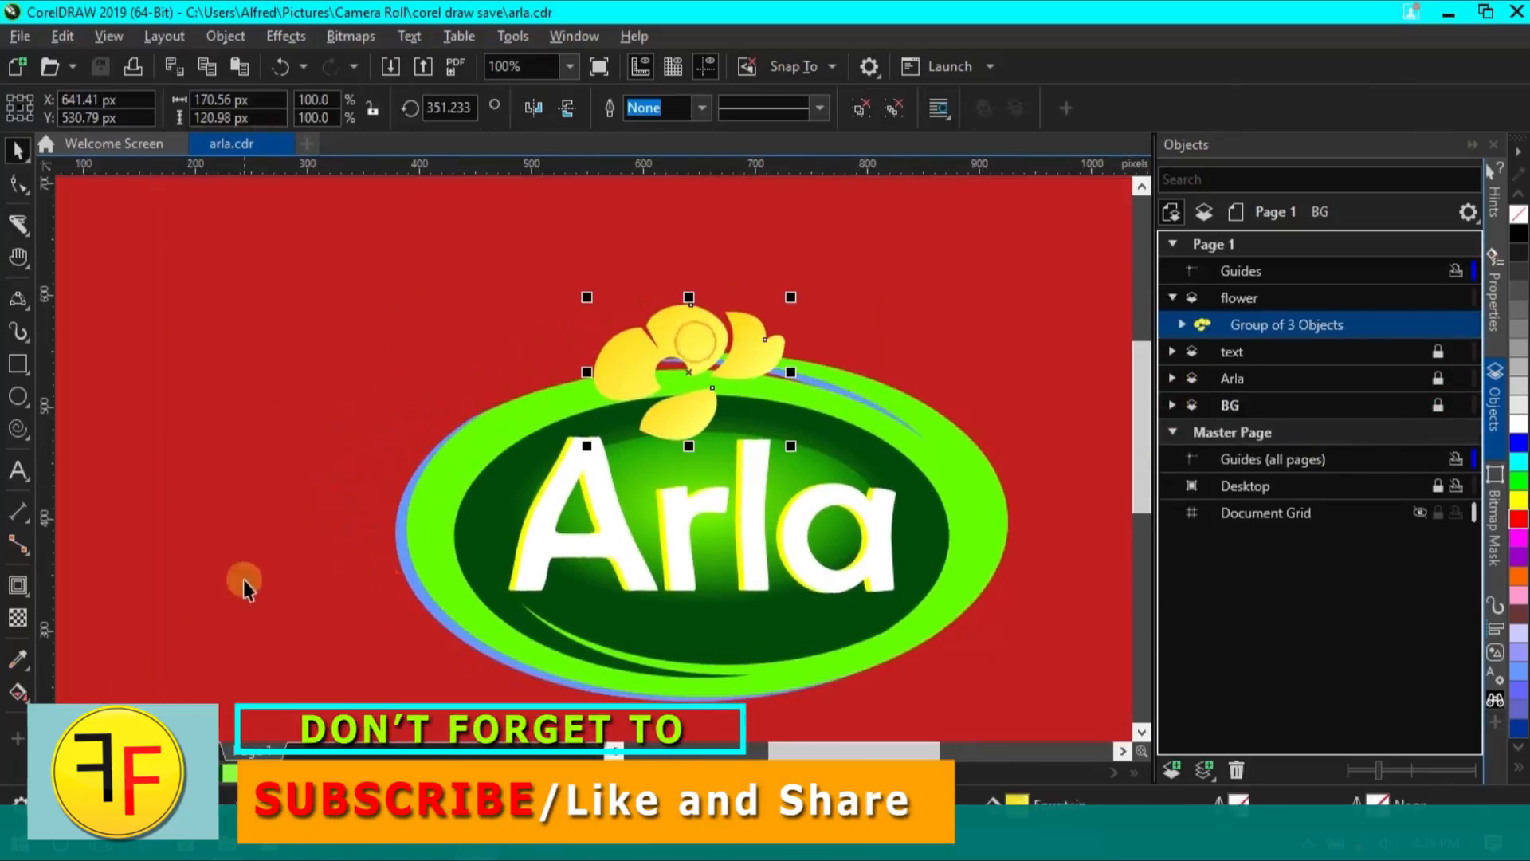
pyautogui.click(17, 584)
pyautogui.moveTo(593, 373); pyautogui.dragTo(586, 426)
pyautogui.click(18, 150)
pyautogui.click(338, 342)
# Break the white contour apart from the petal group into a separate curve
pyautogui.click(568, 73)
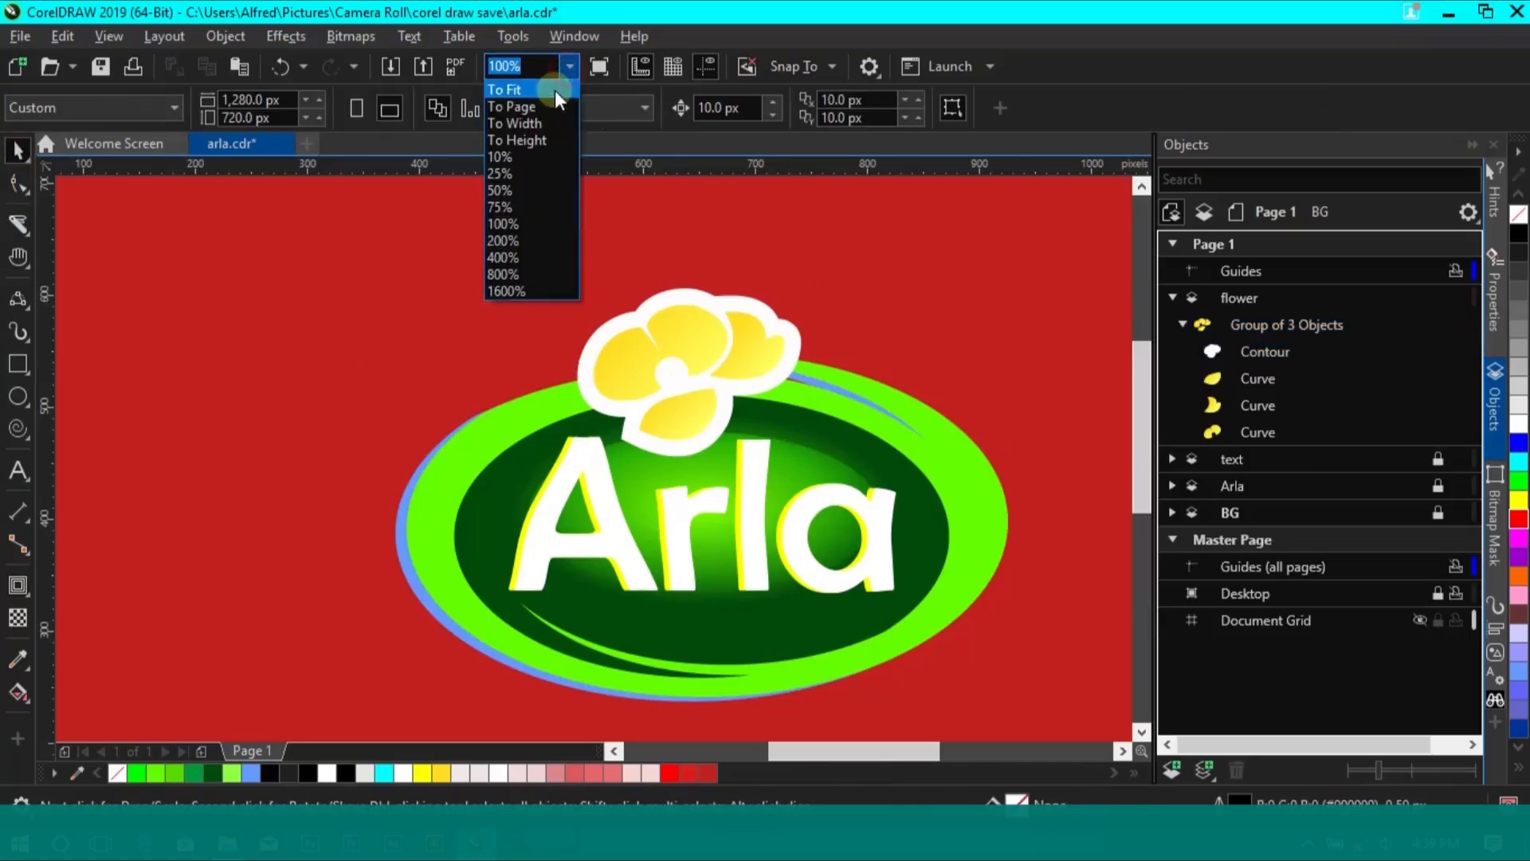
pyautogui.click(554, 91)
pyautogui.click(1275, 349)
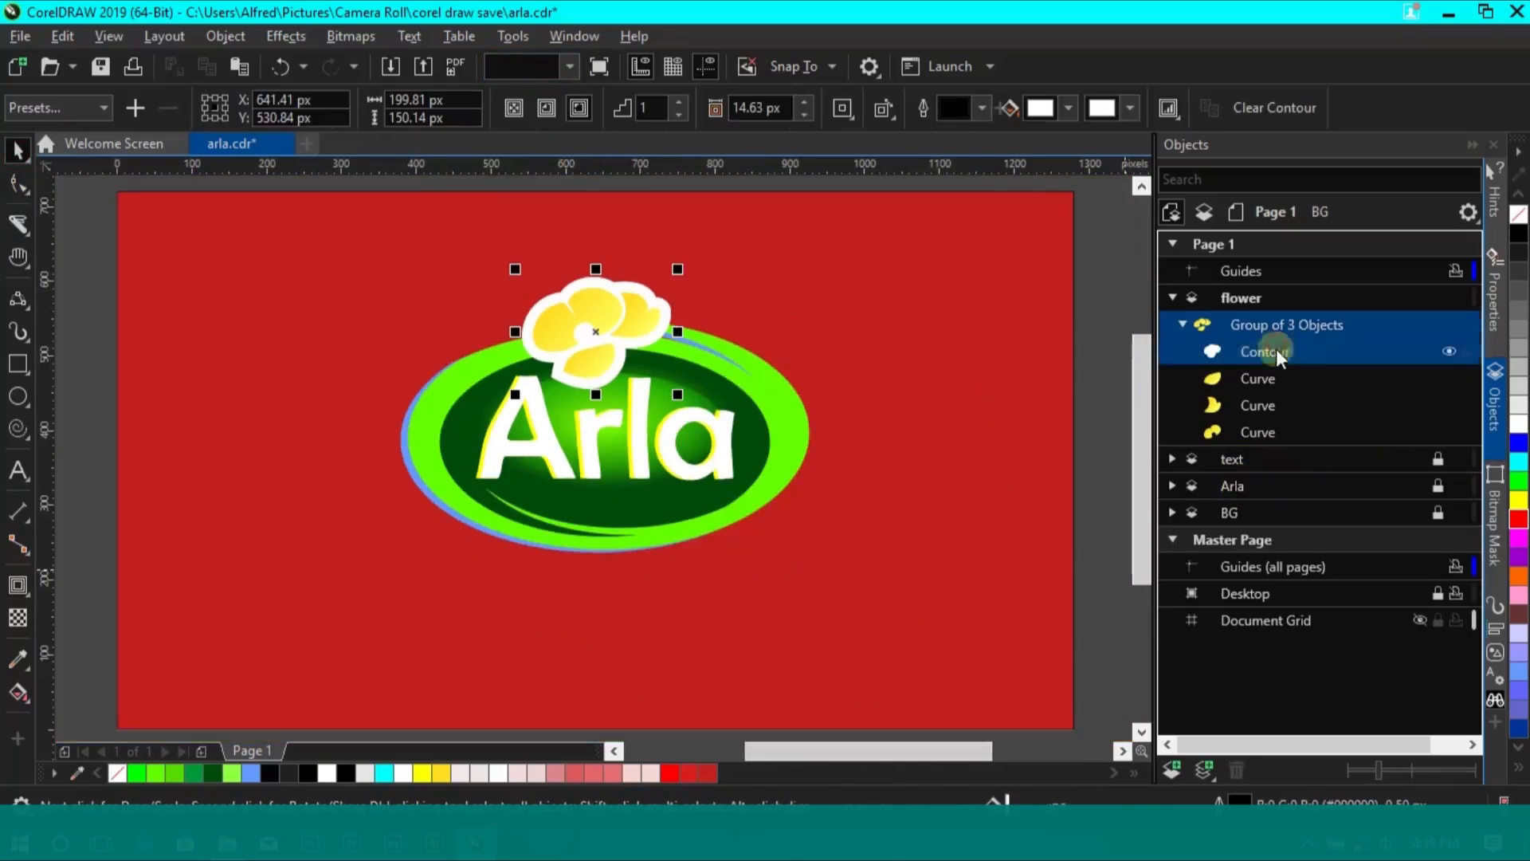
pyautogui.hotkey('ctrl', 'k')
pyautogui.click(969, 438)
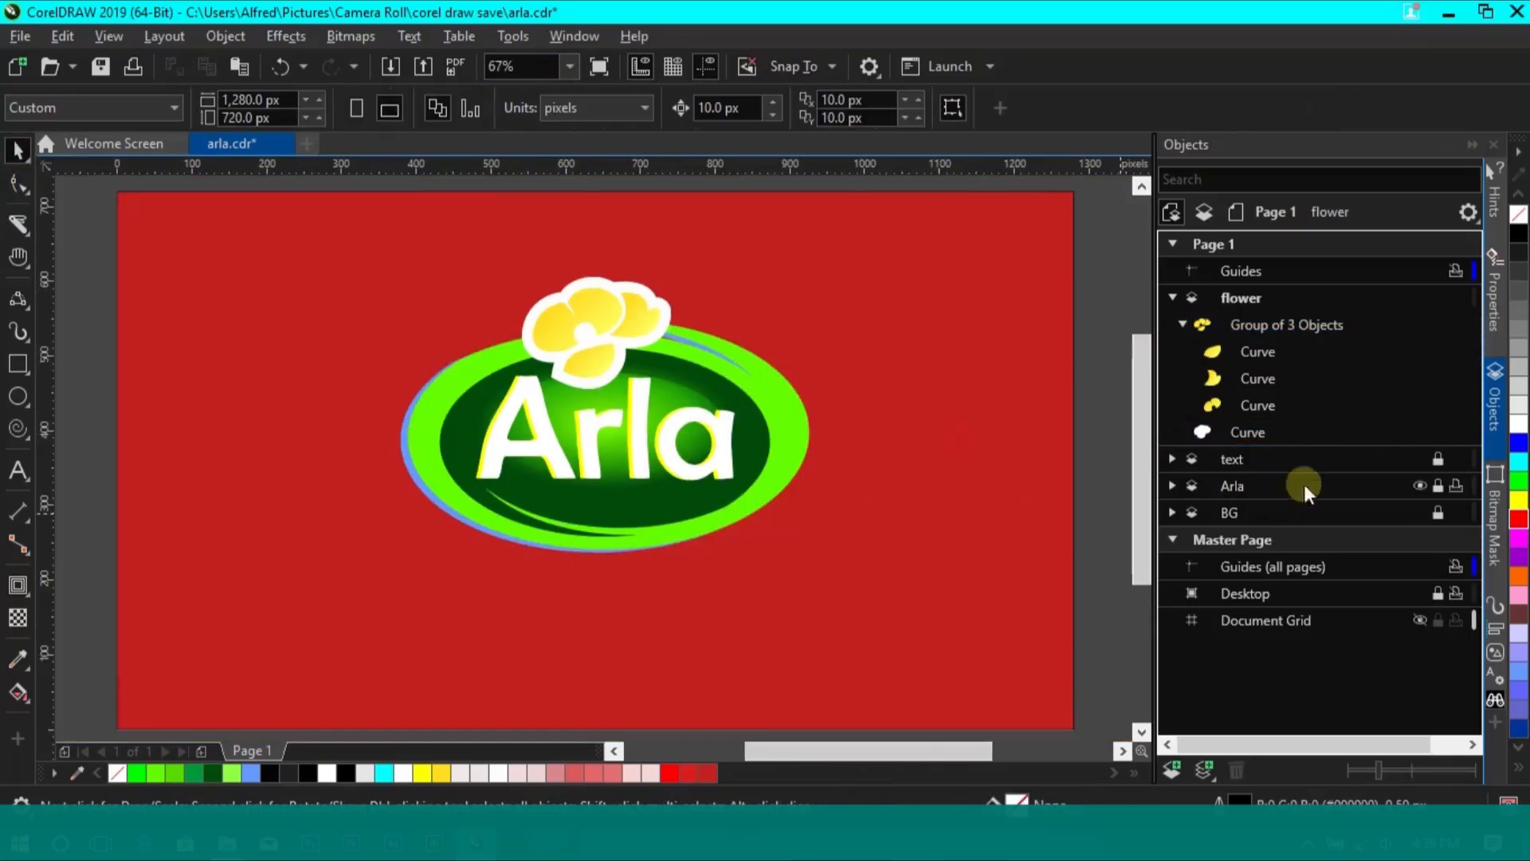
# Scale the white curve behind the petals down slightly about its center
pyautogui.click(667, 306)
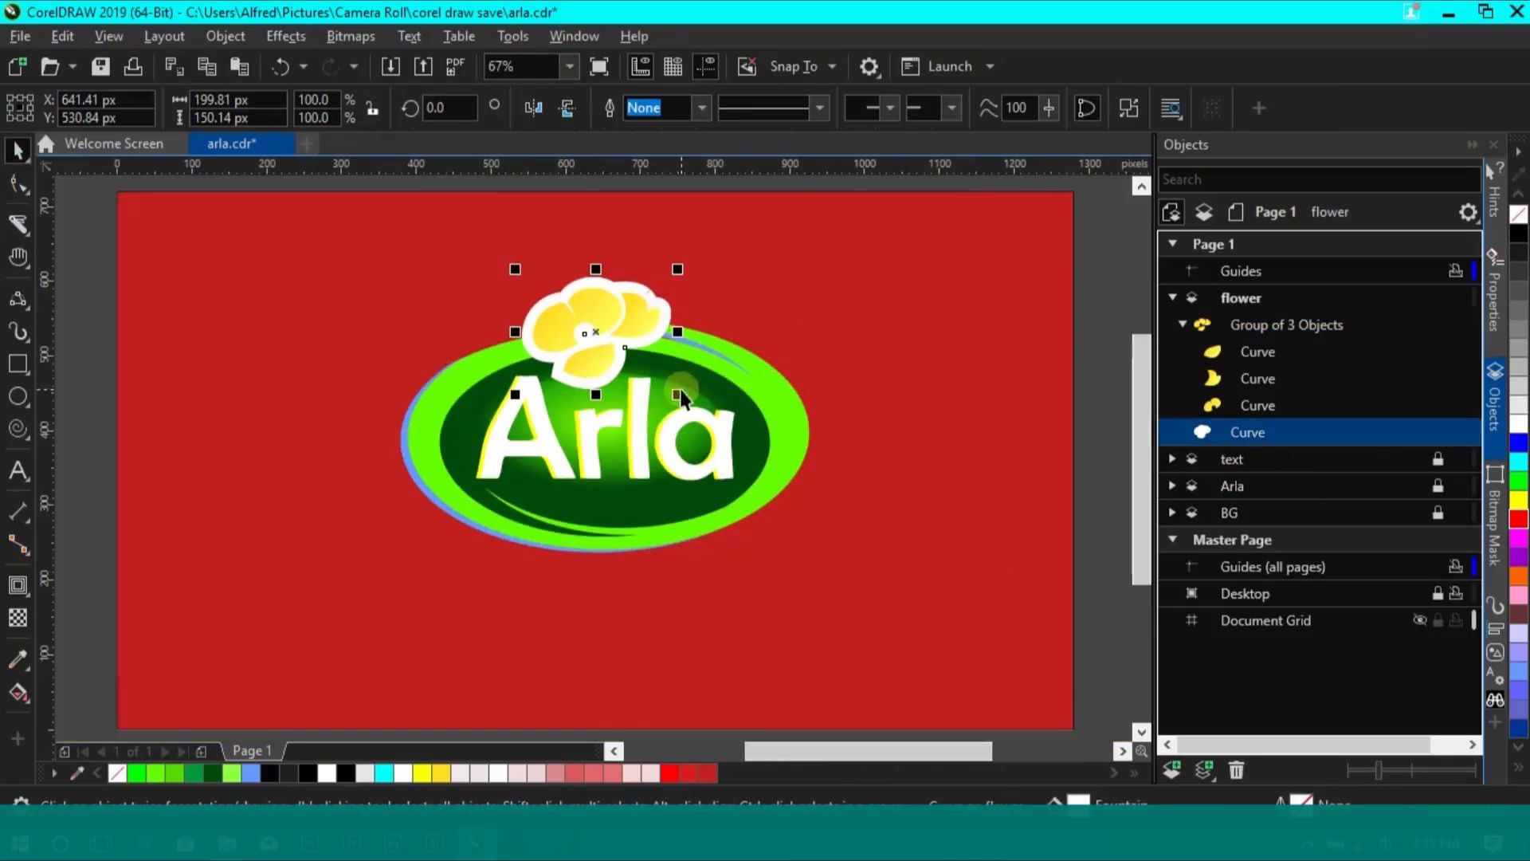
pyautogui.moveTo(680, 396); pyautogui.dragTo(675, 394)
pyautogui.click(941, 403)
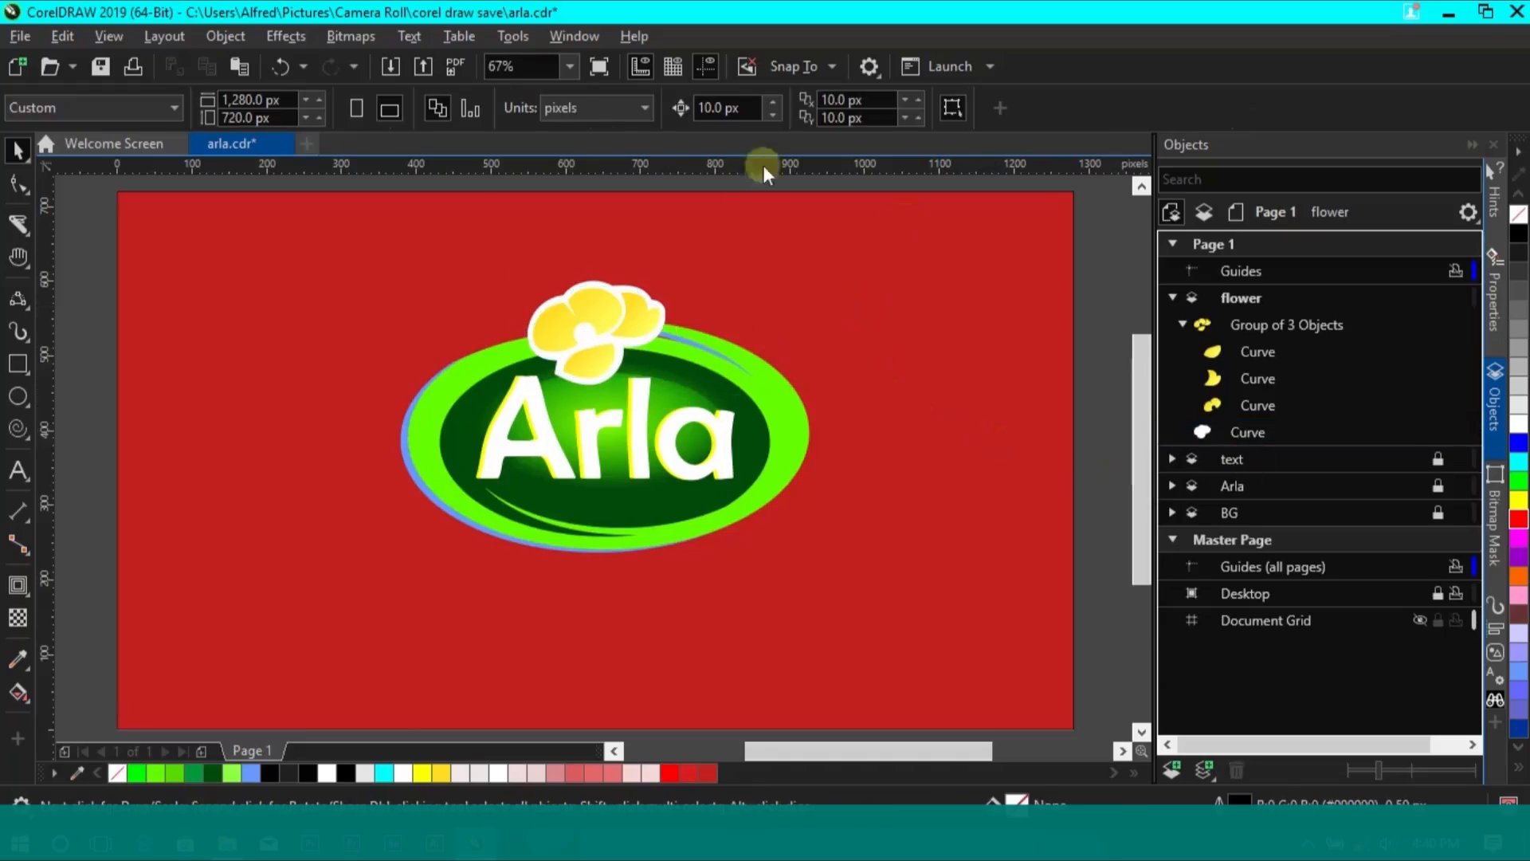
pyautogui.click(571, 65)
pyautogui.click(550, 159)
pyautogui.click(877, 472)
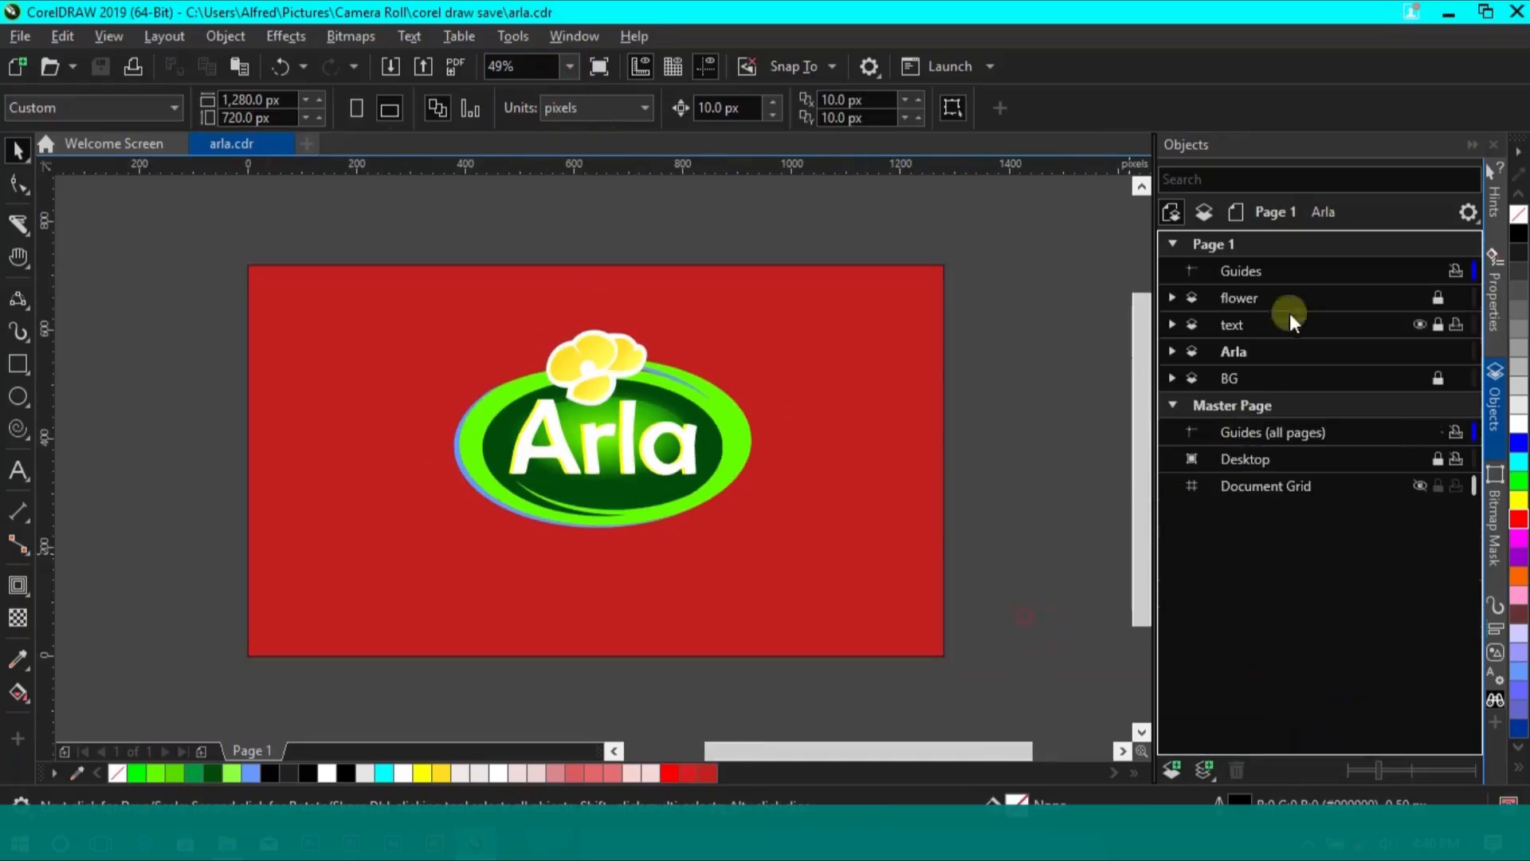
# Make an enlarged, centered copy of the blue oval, about 577 by 330 px, and send it to the back of the layer
pyautogui.click(749, 430)
pyautogui.click(459, 450)
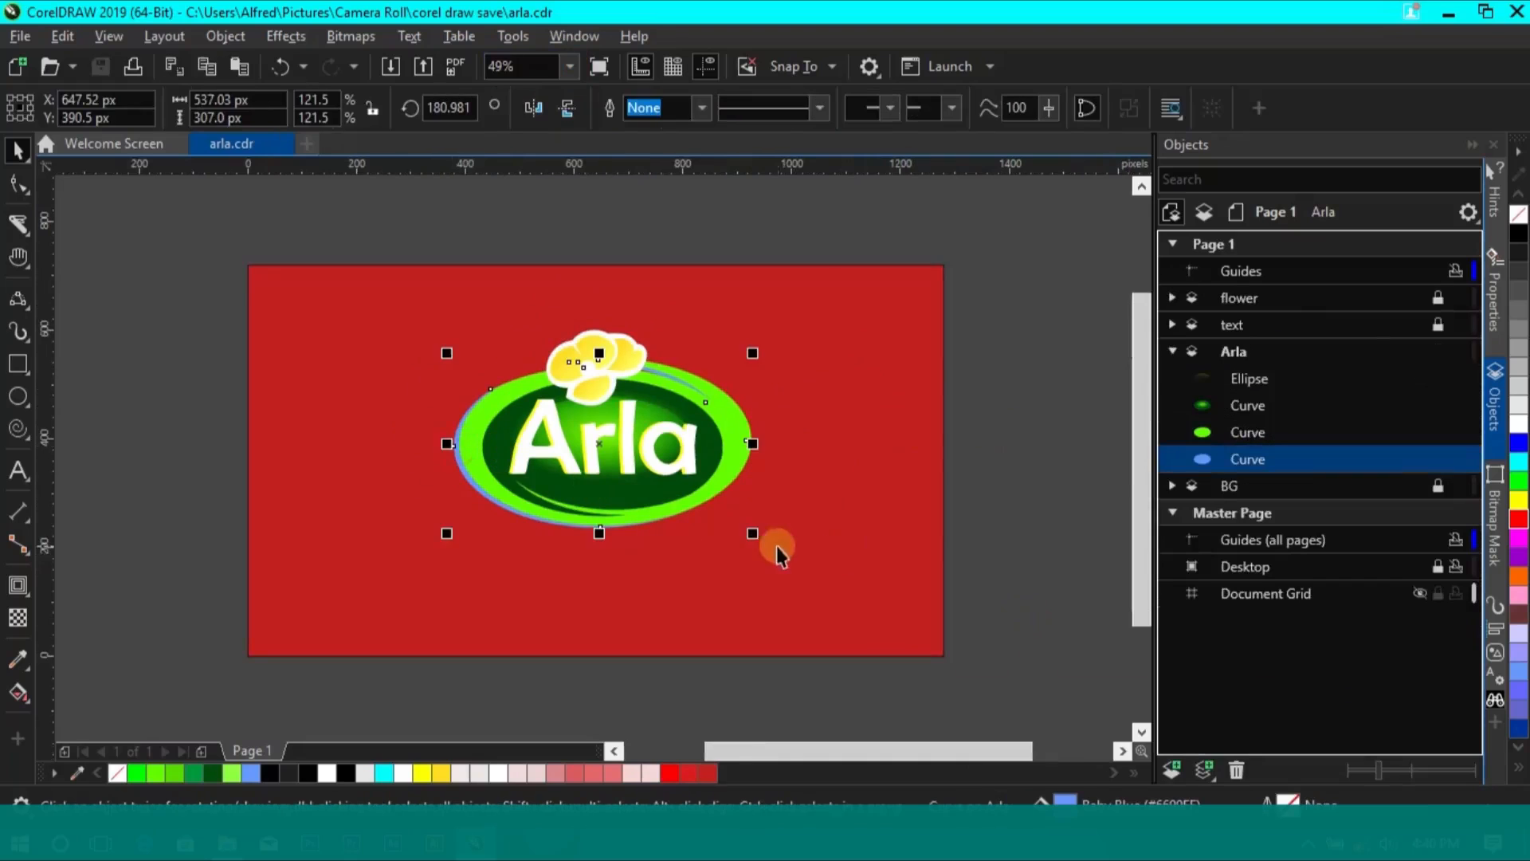
pyautogui.moveTo(755, 537); pyautogui.dragTo(767, 545)
pyautogui.rightClick(734, 469)
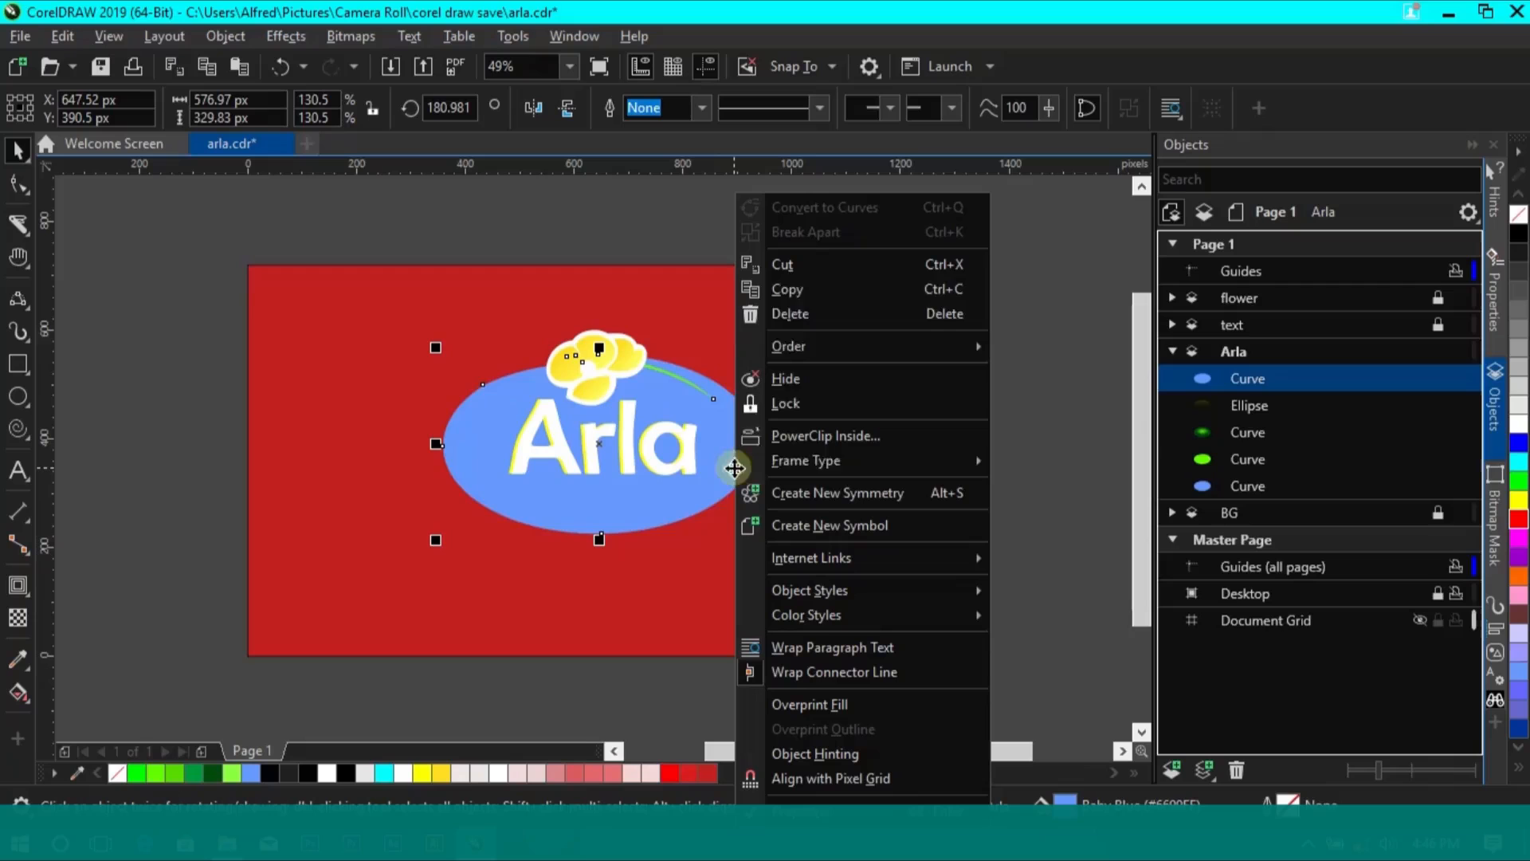
pyautogui.moveTo(791, 343)
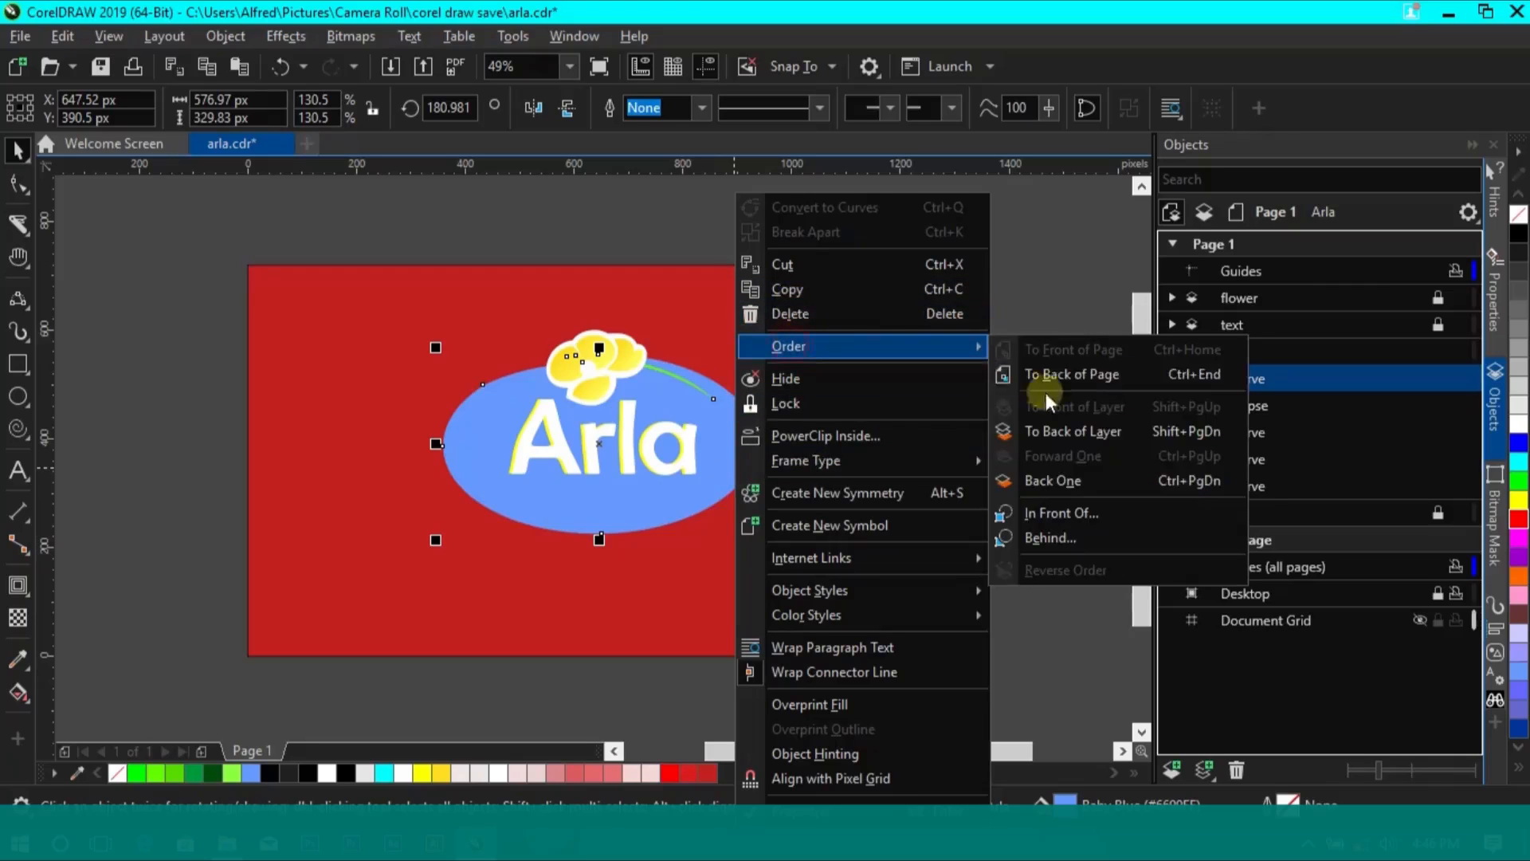
pyautogui.click(1091, 438)
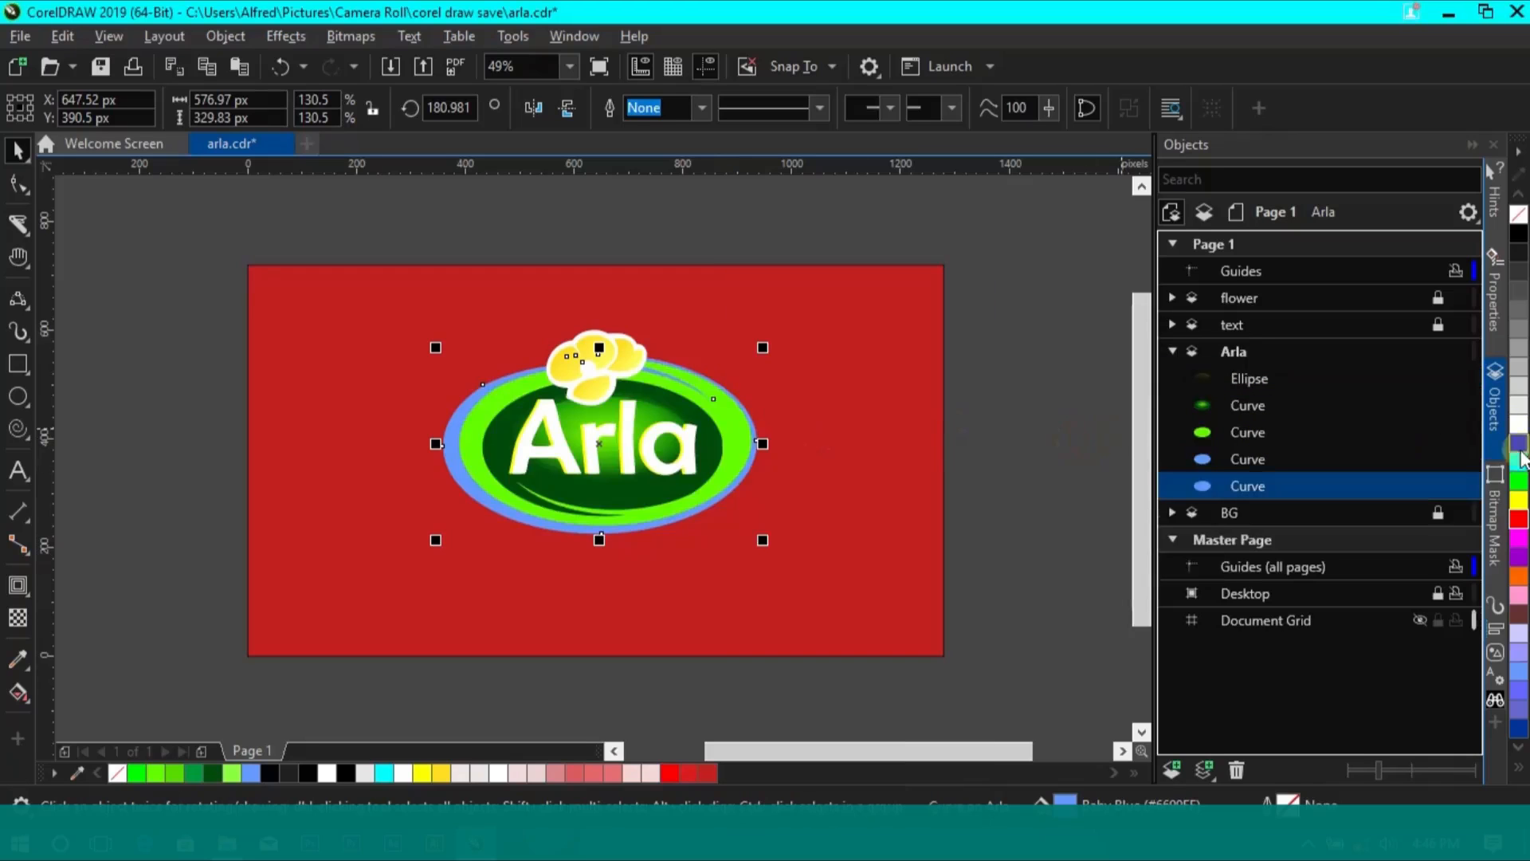
# Fill the enlarged rear oval with white and save the drawing
pyautogui.click(1520, 425)
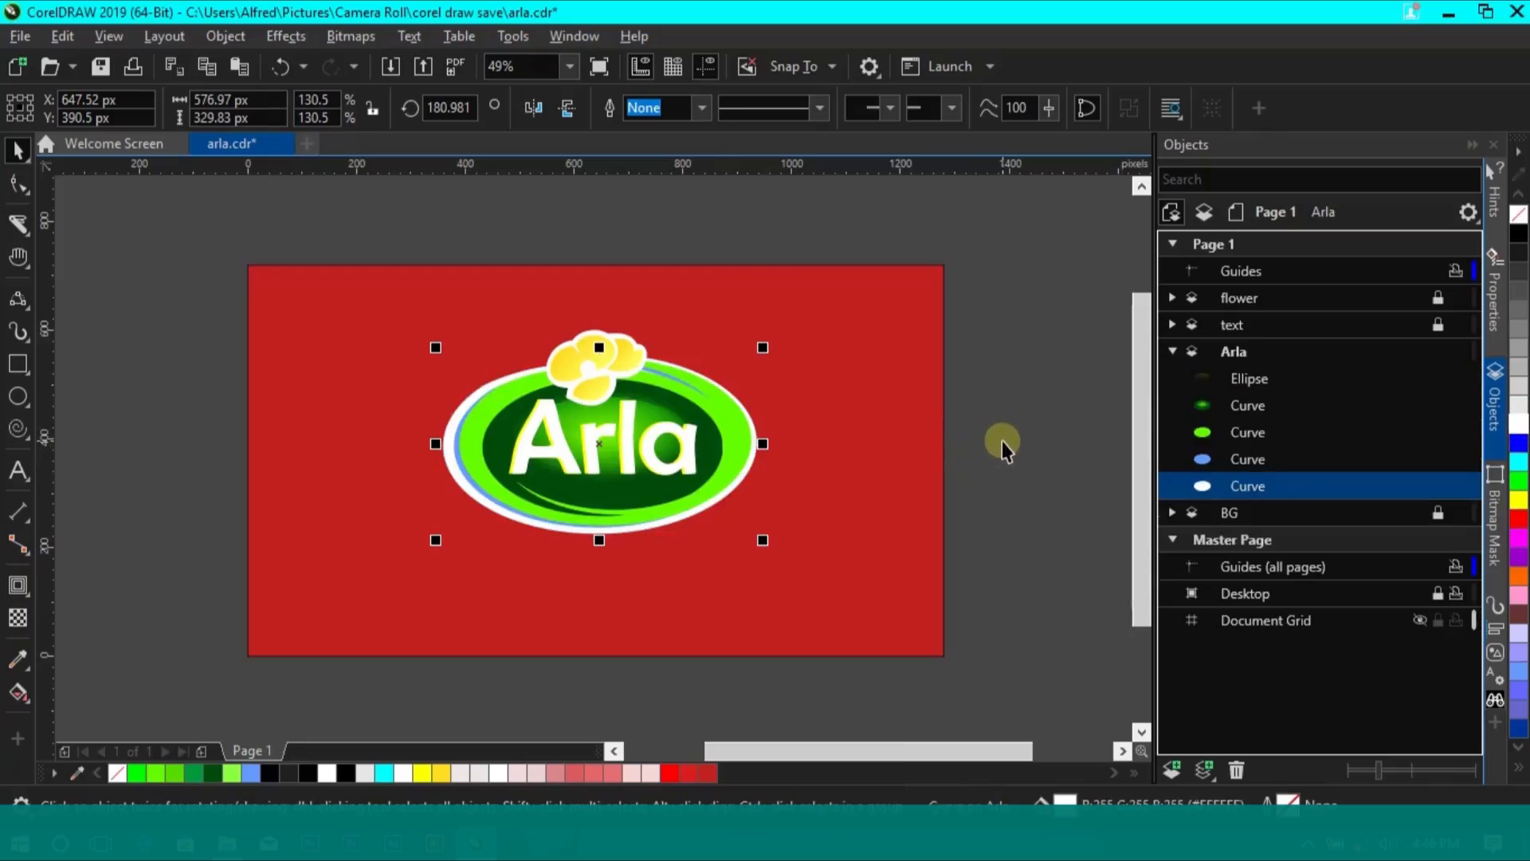
pyautogui.click(1002, 444)
pyautogui.hotkey('ctrl', 's')
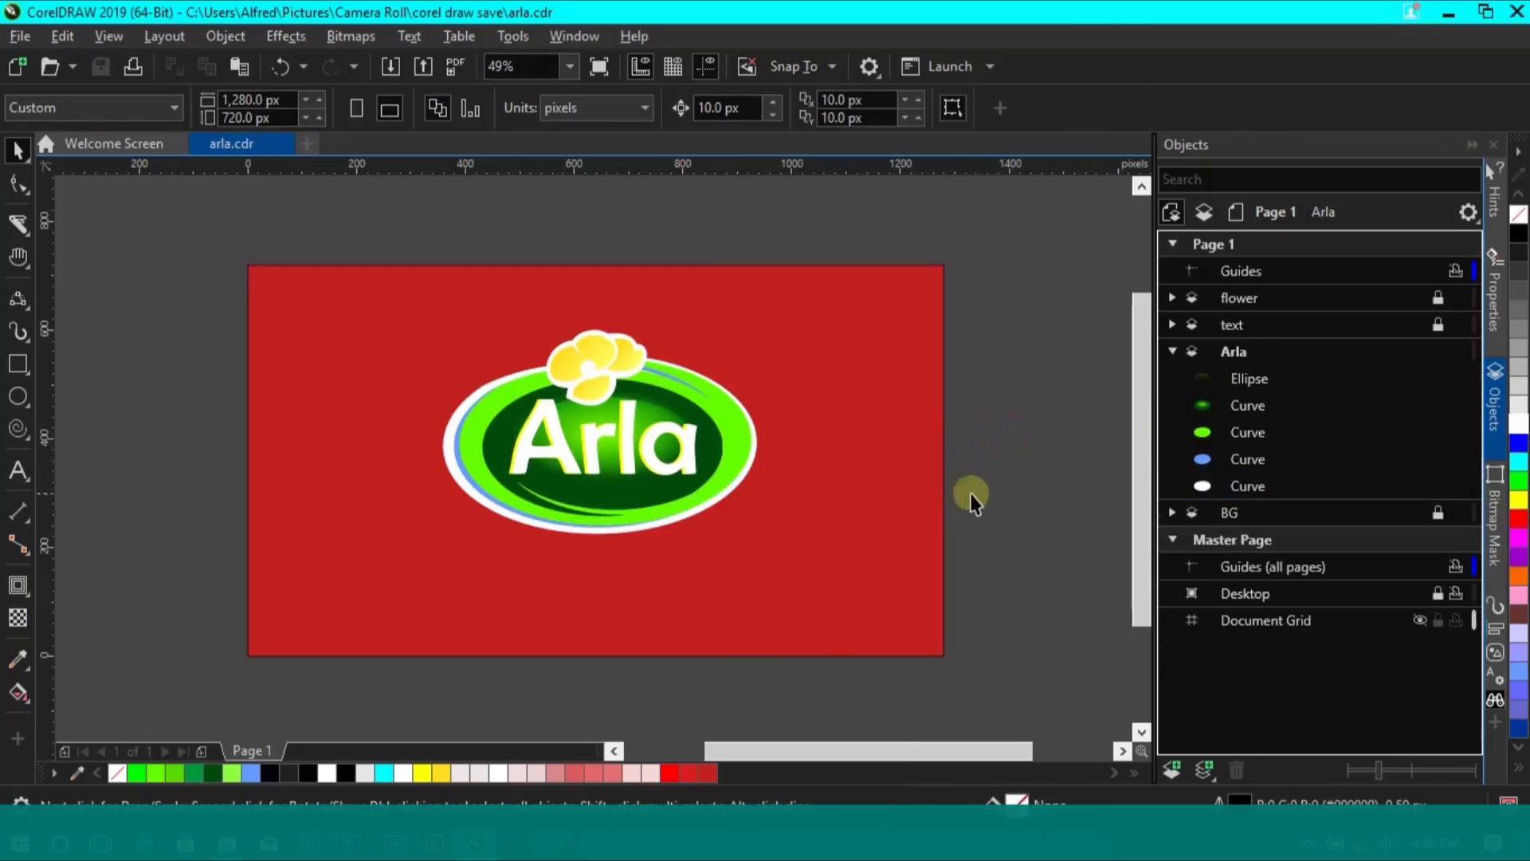